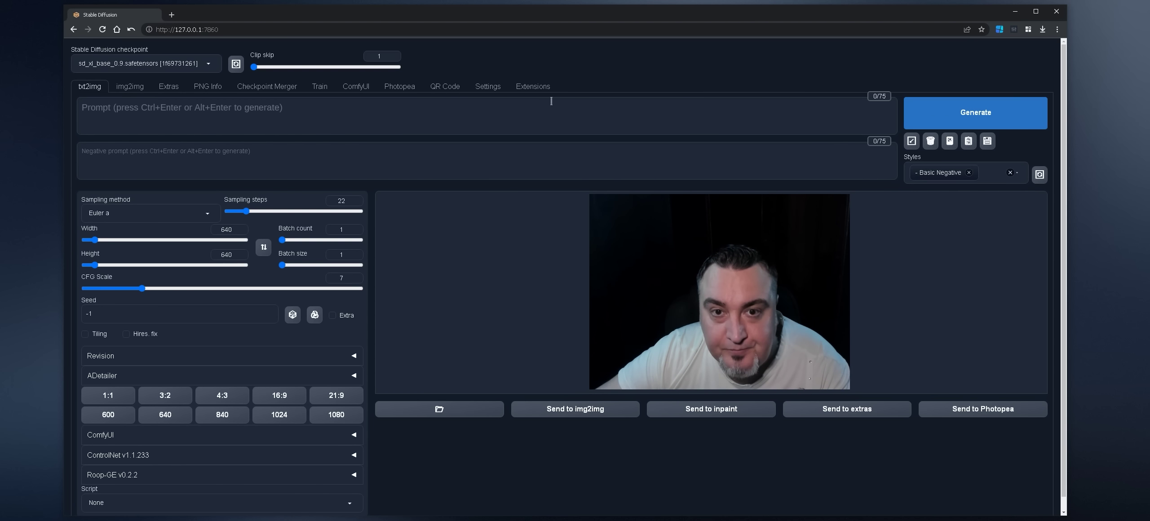
Examine the ComfyUI section and its embedded postprocess workflow among the text-to-image settings.
{"action": "left_click", "coordinate": [283, 115]}
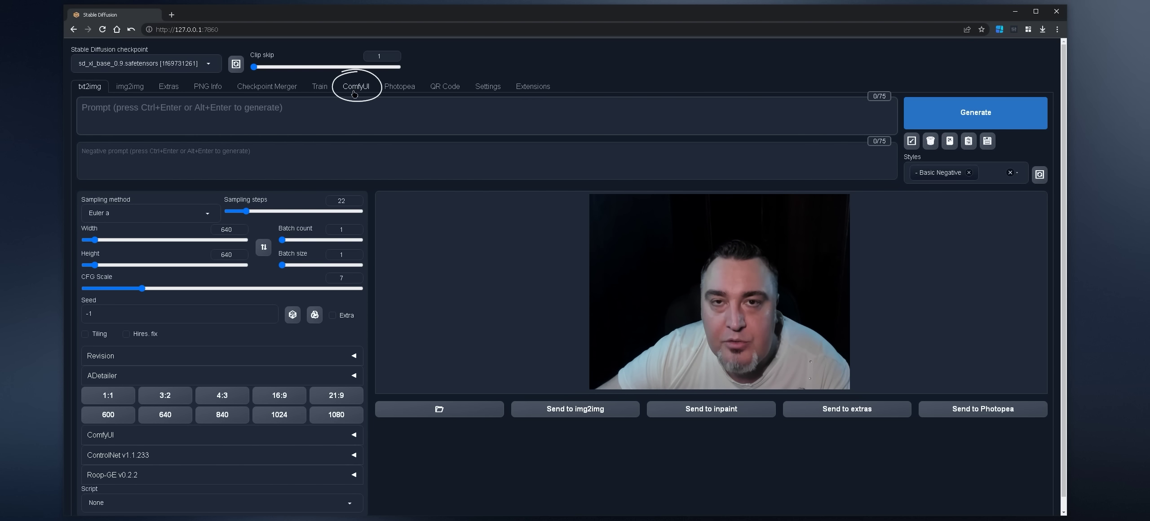
{"action": "left_click", "coordinate": [525, 90]}
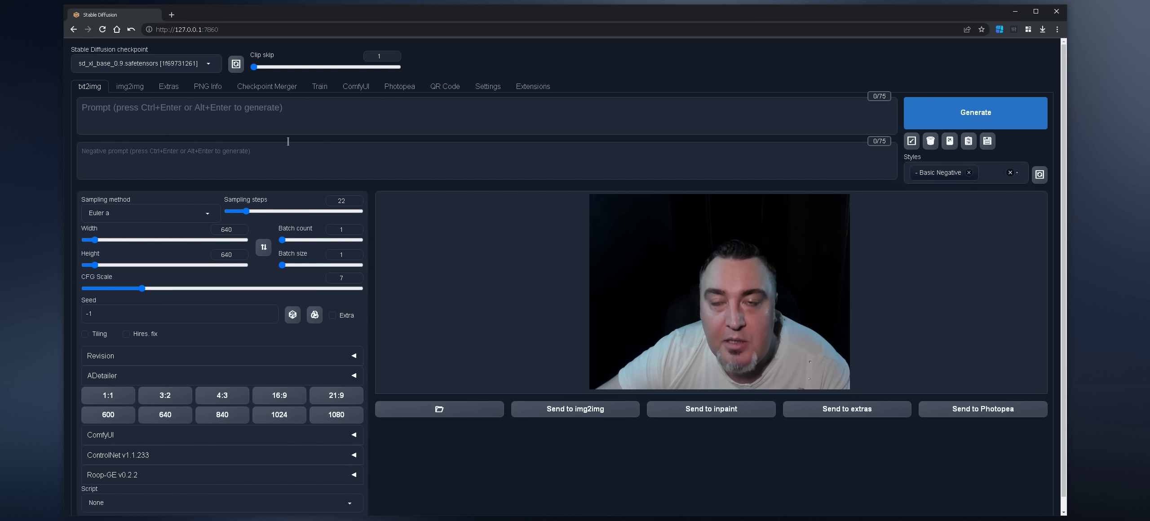
{"action": "scroll", "coordinate": [295, 129], "scroll_direction": "down", "scroll_amount": 1}
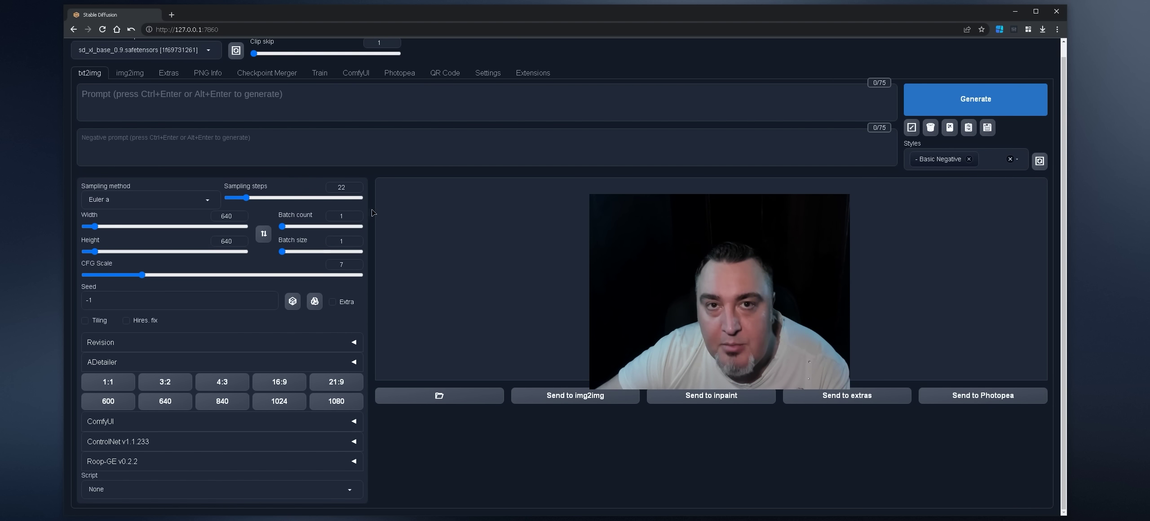
{"action": "left_click", "coordinate": [110, 423]}
{"action": "scroll", "coordinate": [110, 404], "scroll_direction": "down", "scroll_amount": 5}
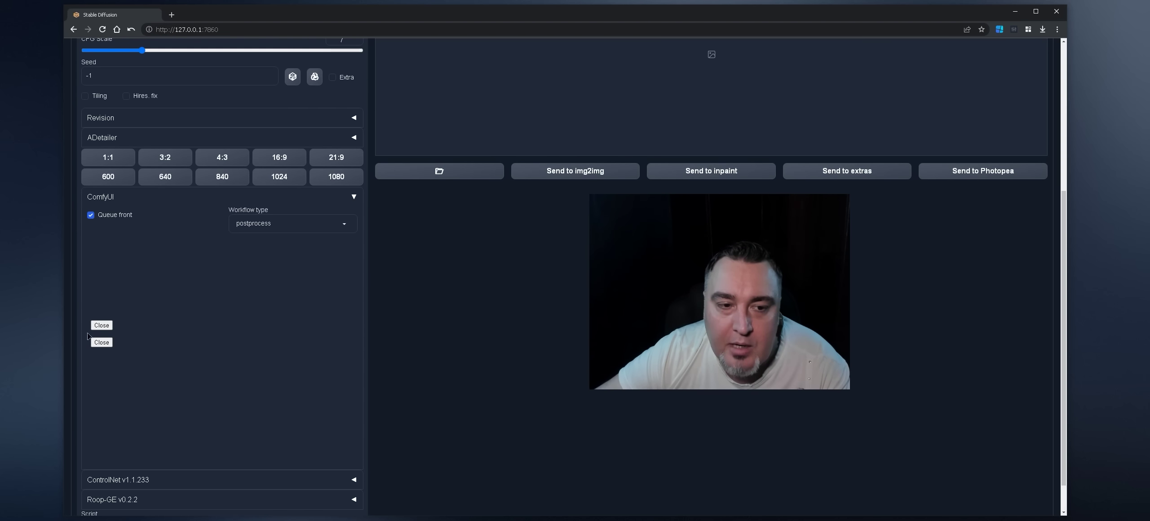
{"action": "left_click", "coordinate": [135, 198]}
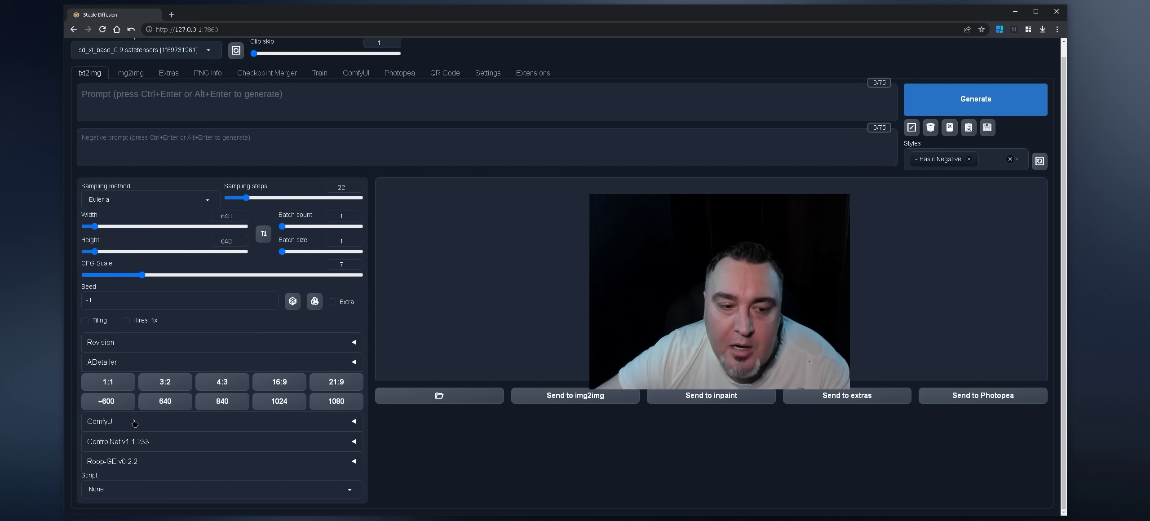
{"action": "left_click", "coordinate": [148, 421]}
{"action": "scroll", "coordinate": [200, 385], "scroll_direction": "down", "scroll_amount": 5}
{"action": "scroll", "coordinate": [203, 366], "scroll_direction": "up", "scroll_amount": 6}
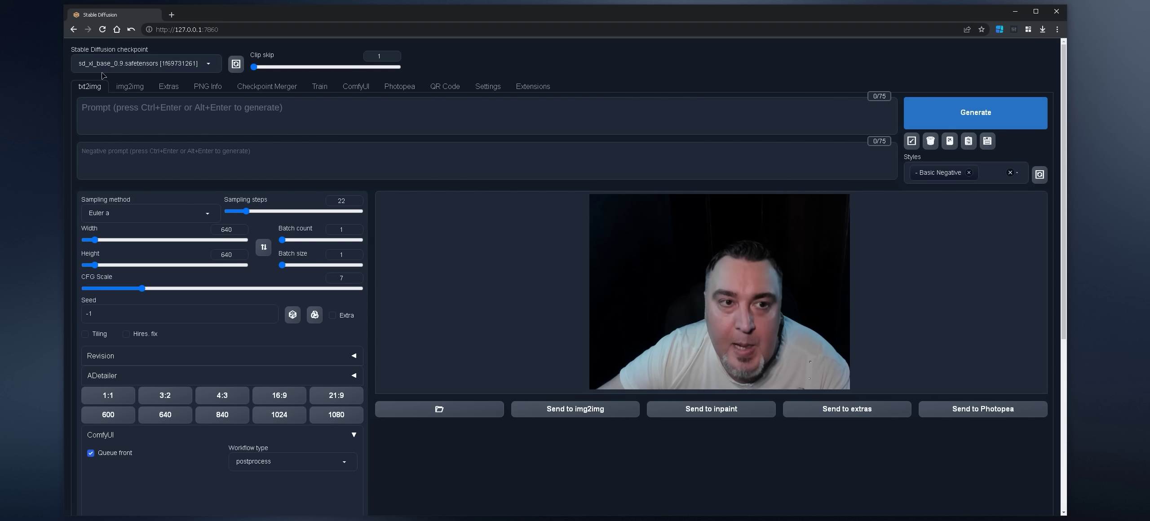
Enter the prompt "a medium shot of an european woman, casual dressed" for text-to-image generation.
{"action": "left_click", "coordinate": [102, 30]}
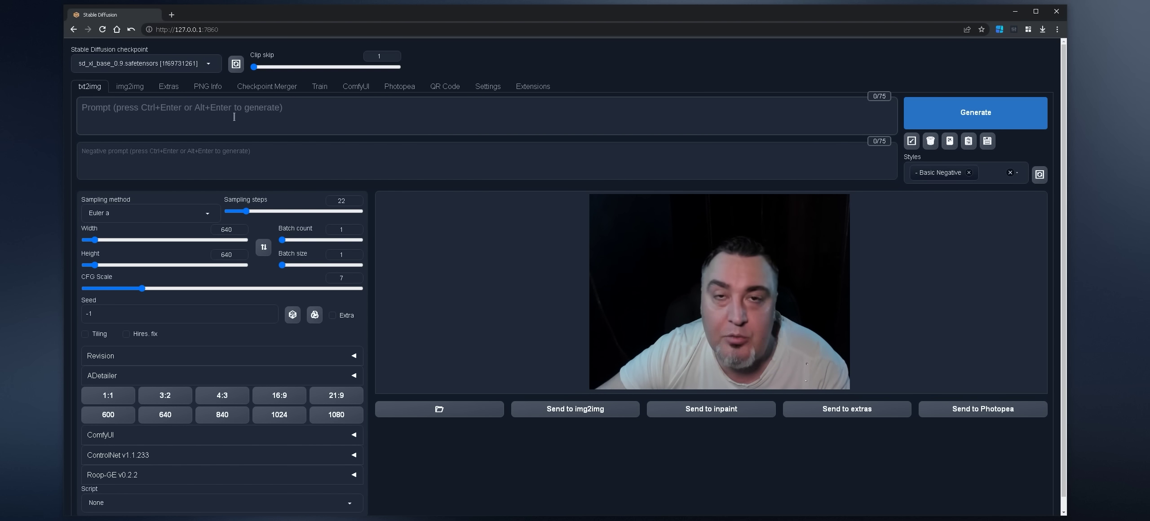
{"action": "type", "text": "a m"}
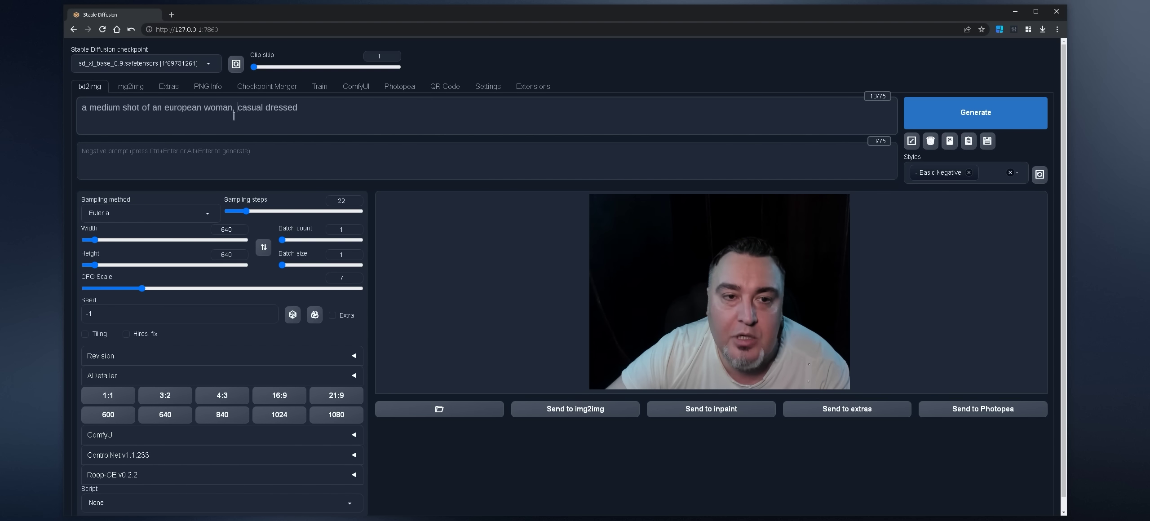
Swap the order of the prompt's two comma-separated phrases and restore the original order.
{"action": "key", "text": "alt+Left"}
{"action": "key", "text": "alt+Right"}
{"action": "key", "text": "alt+Left"}
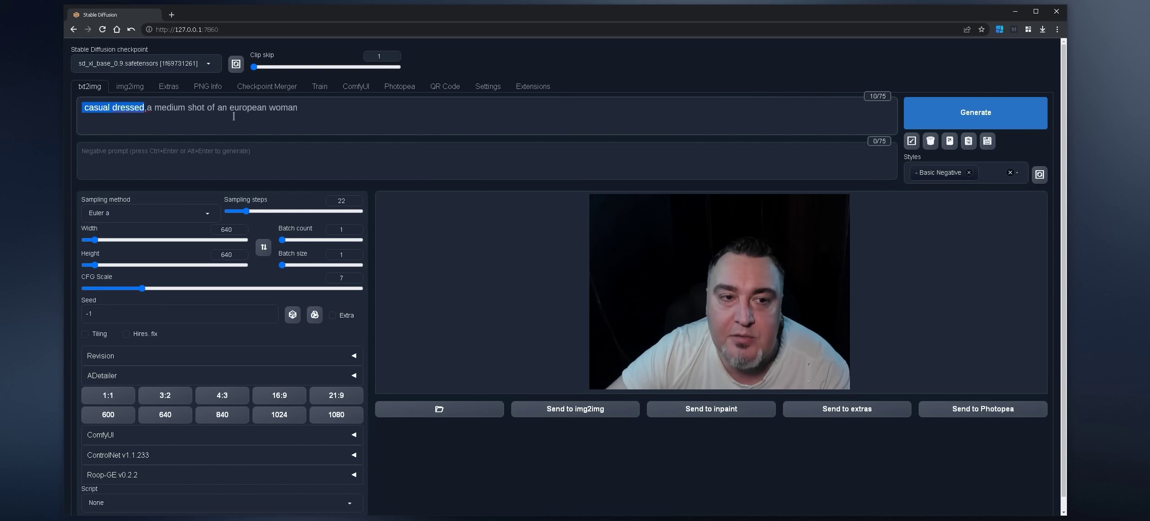
{"action": "key", "text": "alt+Right"}
{"action": "left_click", "coordinate": [328, 130]}
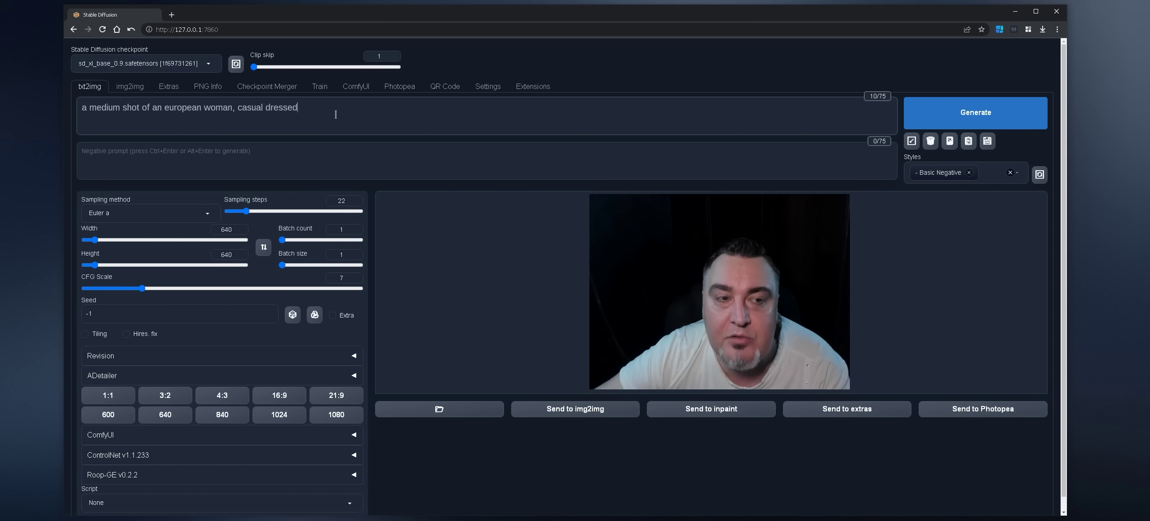
{"action": "key", "text": "ctrl+a"}
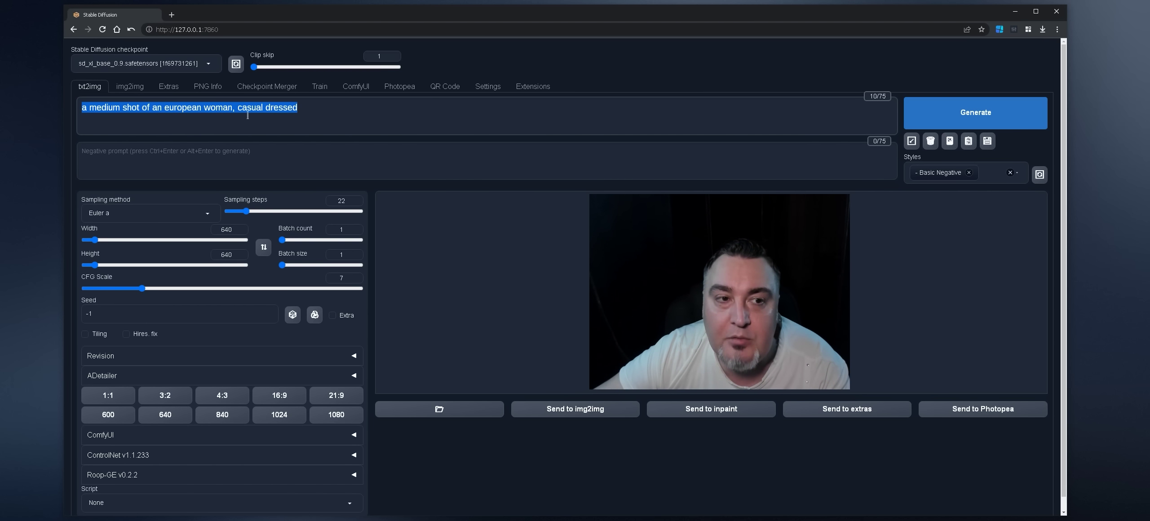
{"action": "left_click", "coordinate": [248, 114]}
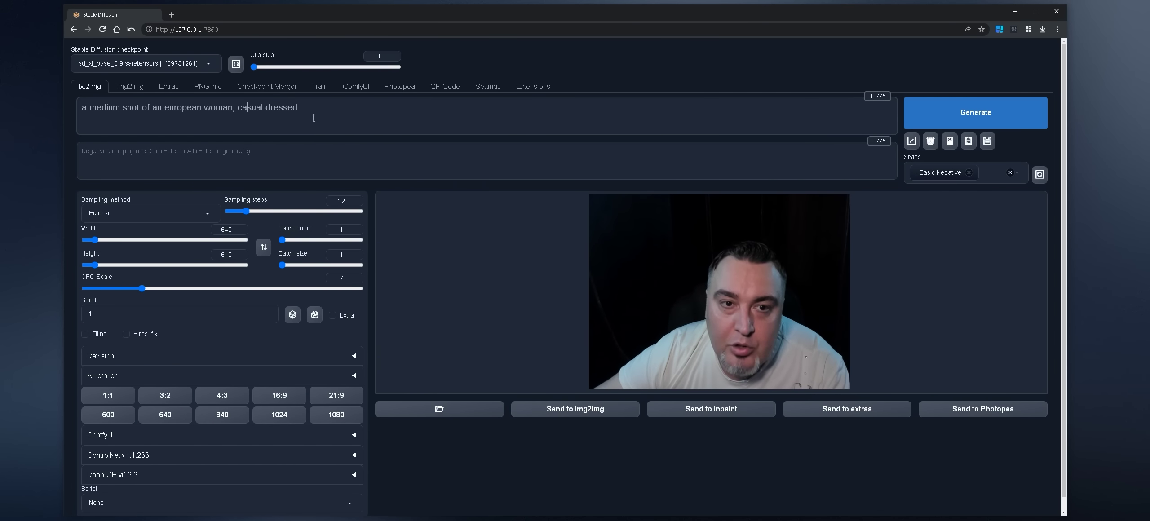
{"action": "key", "text": "ctrl+a"}
{"action": "left_click", "coordinate": [322, 122]}
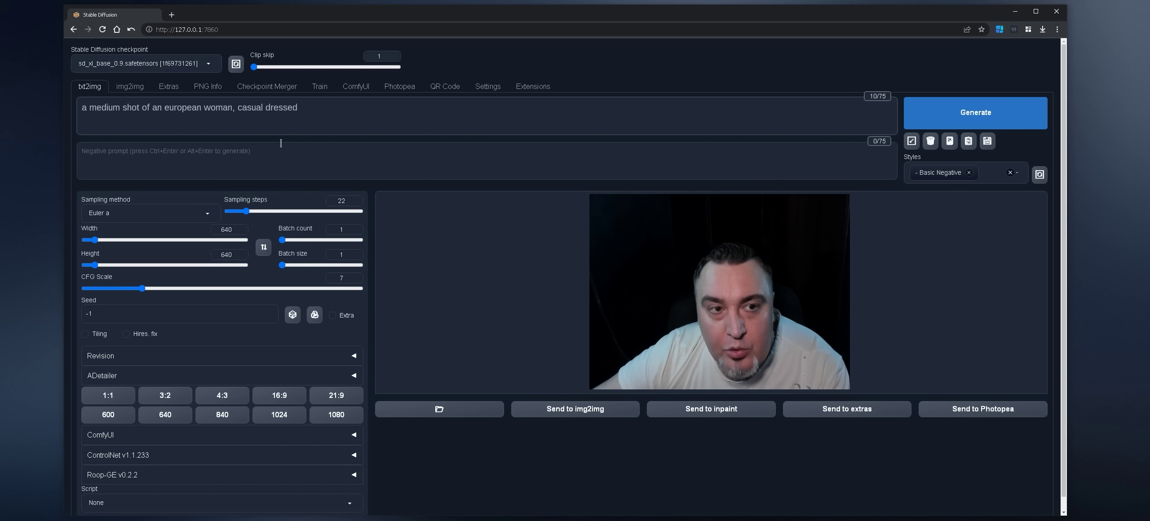
Examine the nodes and options of the postprocess workflow in the ComfyUI section, then collapse the section.
{"action": "left_click", "coordinate": [104, 435]}
{"action": "scroll", "coordinate": [210, 358], "scroll_direction": "down", "scroll_amount": 3}
{"action": "scroll", "coordinate": [224, 365], "scroll_direction": "down", "scroll_amount": 2}
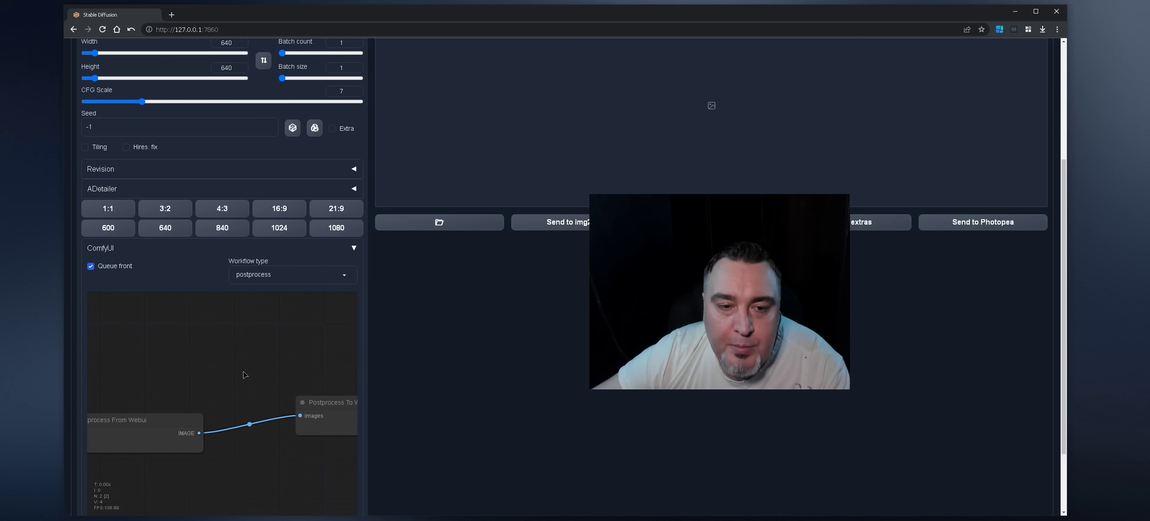
{"action": "scroll", "coordinate": [352, 330], "scroll_direction": "up", "scroll_amount": 1}
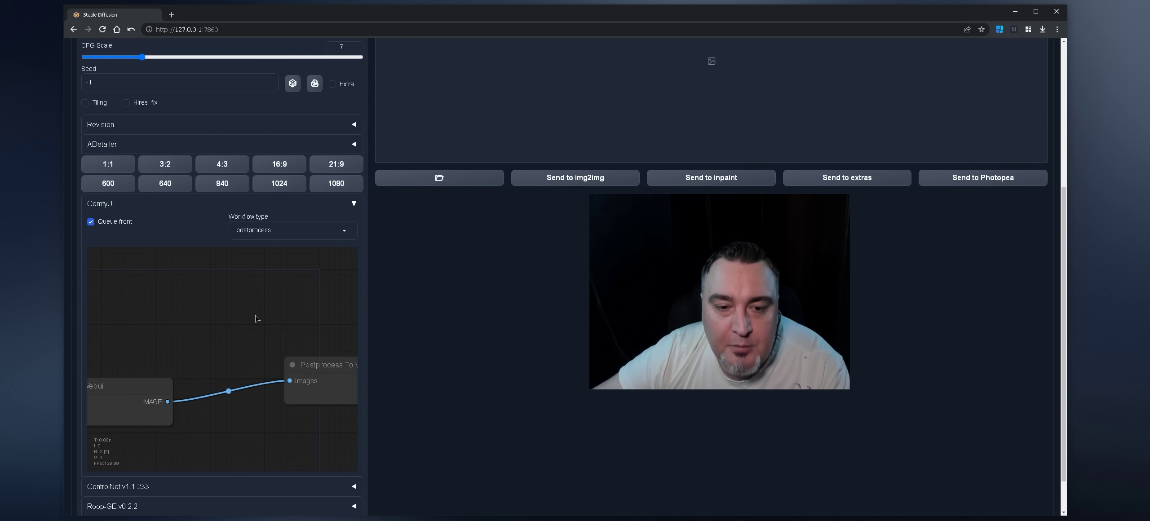
{"action": "scroll", "coordinate": [256, 316], "scroll_direction": "down", "scroll_amount": 3}
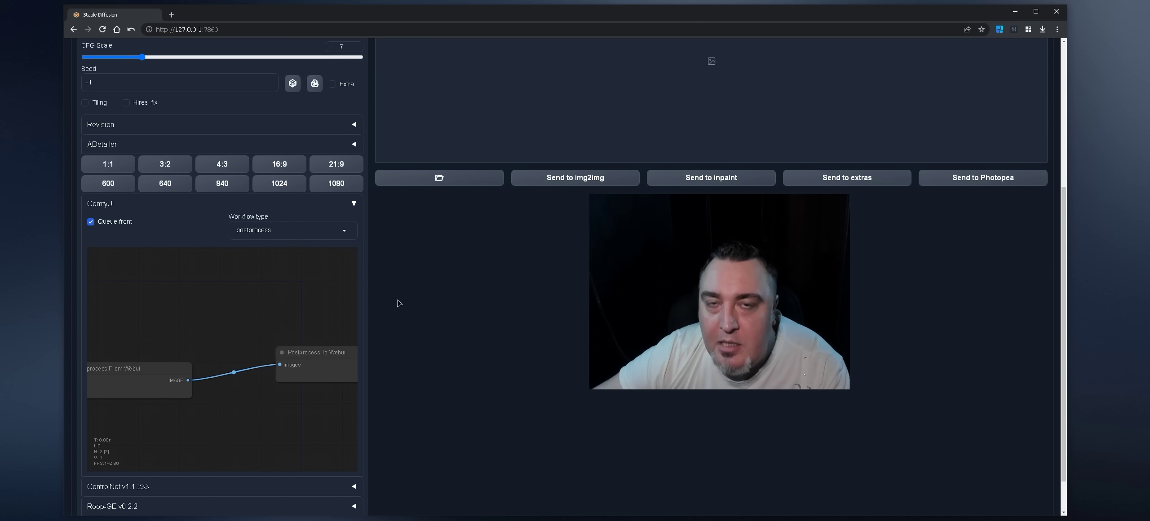
{"action": "left_click_drag", "start_coordinate": [290, 280], "coordinate": [276, 310]}
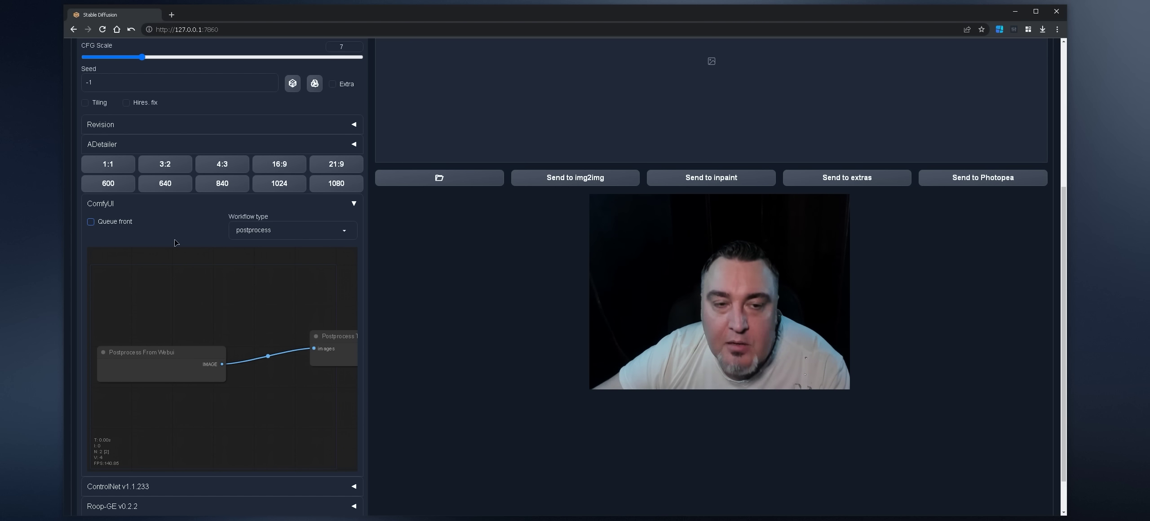
{"action": "left_click", "coordinate": [216, 205]}
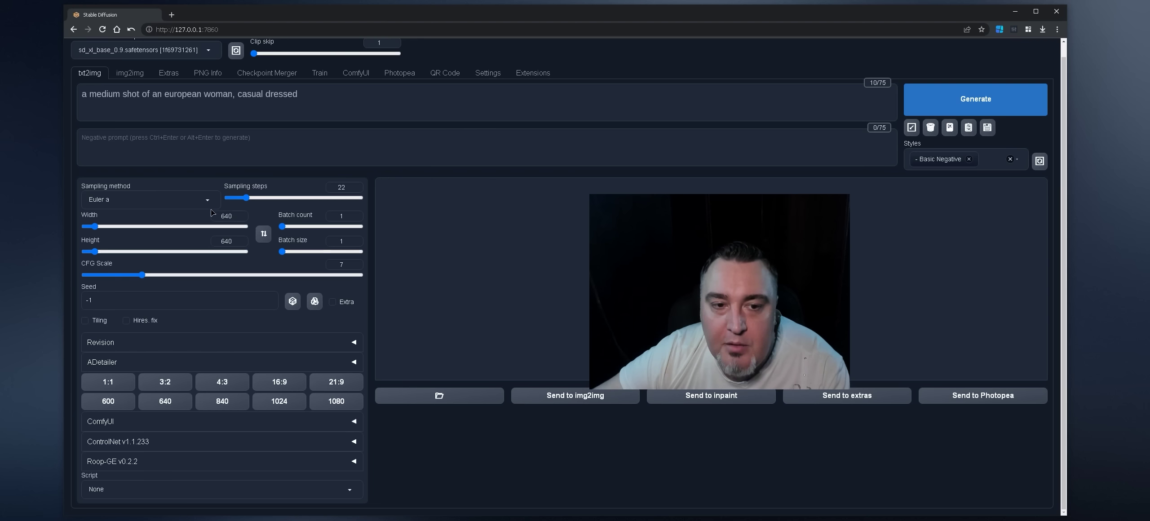
Generate a 640 × 640 image from the prompt and view the result enlarged.
{"action": "scroll", "coordinate": [270, 90], "scroll_direction": "up", "scroll_amount": 1}
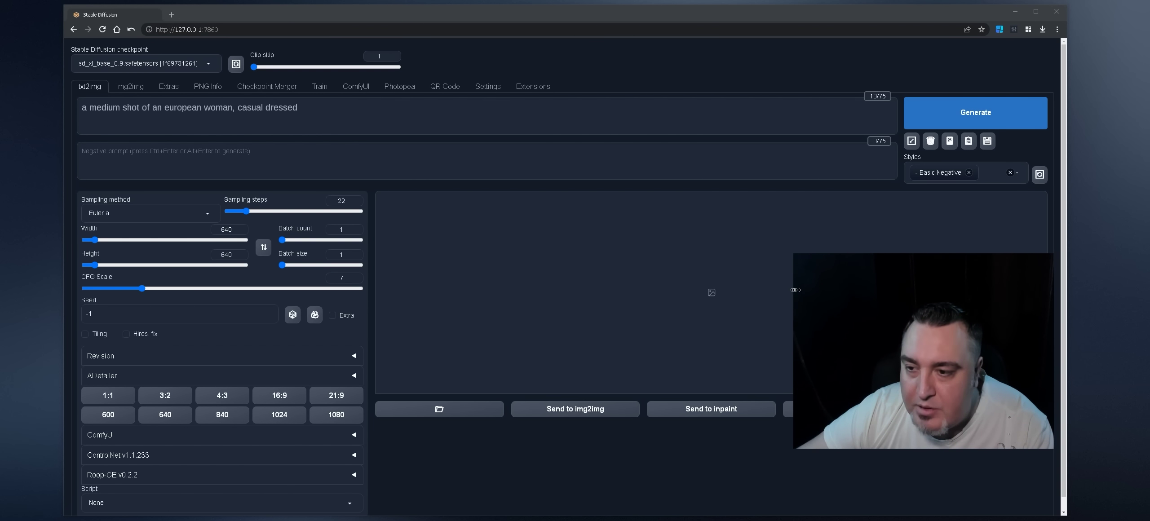
{"action": "left_click_drag", "start_coordinate": [794, 291], "coordinate": [865, 290]}
{"action": "left_click", "coordinate": [975, 112]}
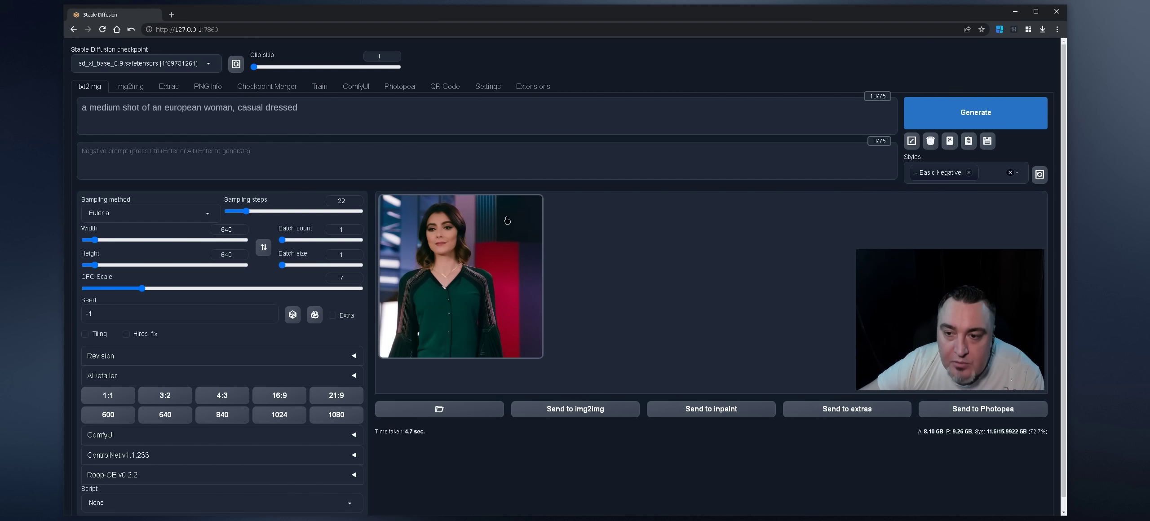
{"action": "left_click", "coordinate": [673, 232]}
{"action": "left_click", "coordinate": [622, 135]}
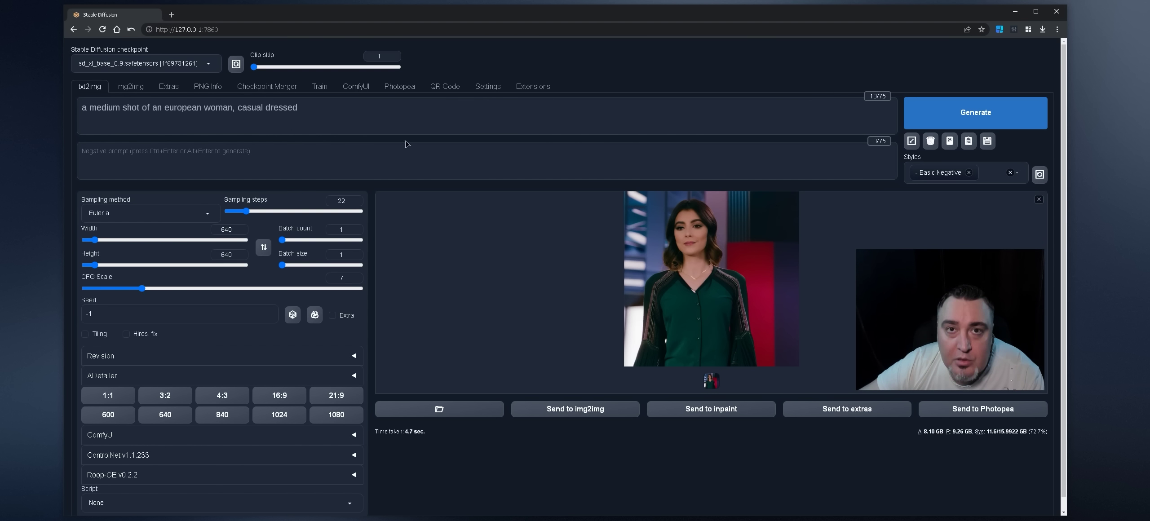
{"action": "left_click", "coordinate": [646, 194]}
{"action": "left_click", "coordinate": [790, 127]}
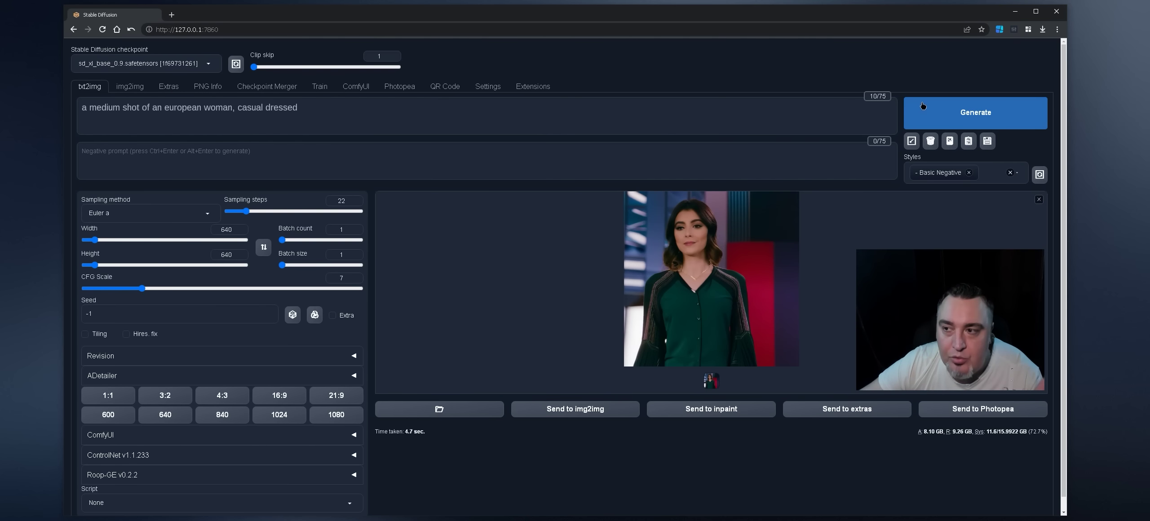
Generate another image with the same prompt and settings and view it enlarged.
{"action": "key", "text": "ctrl+Return"}
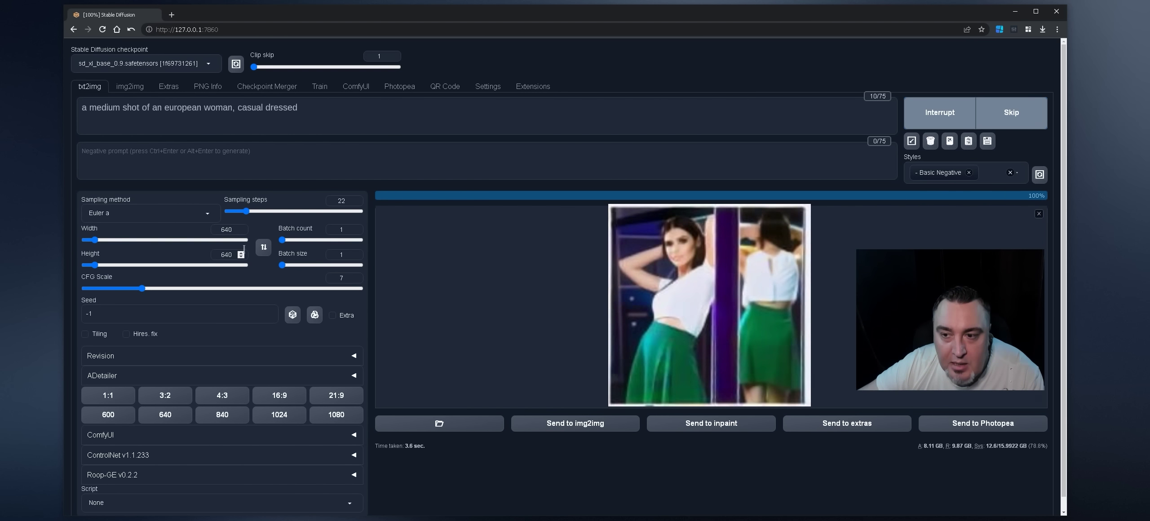
{"action": "left_click", "coordinate": [706, 239]}
{"action": "left_click", "coordinate": [510, 211]}
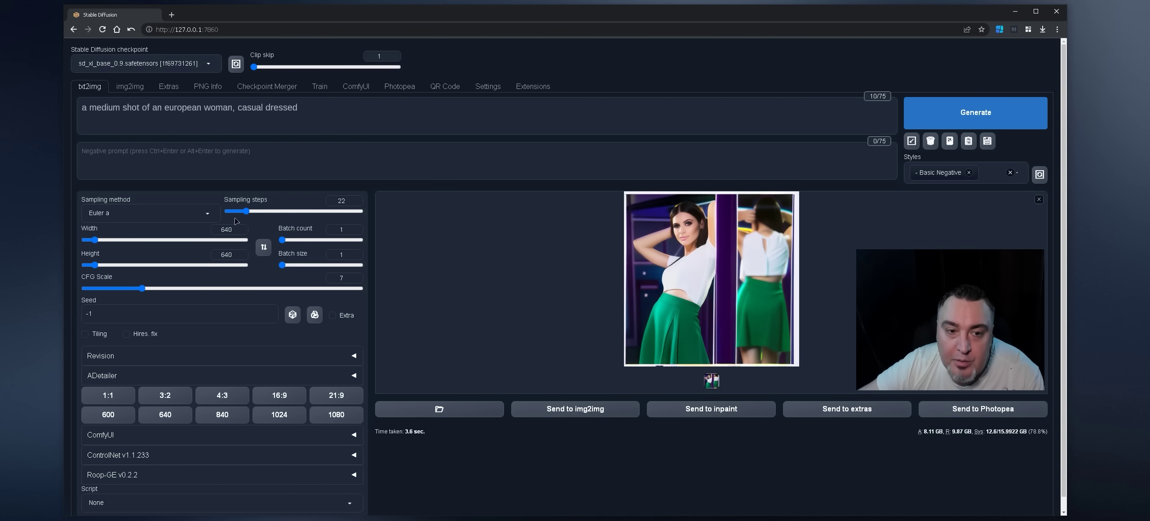
Insert the Basic Negative style's text into the negative prompt and set the image size to 768 × 1024.
{"action": "left_click", "coordinate": [969, 144]}
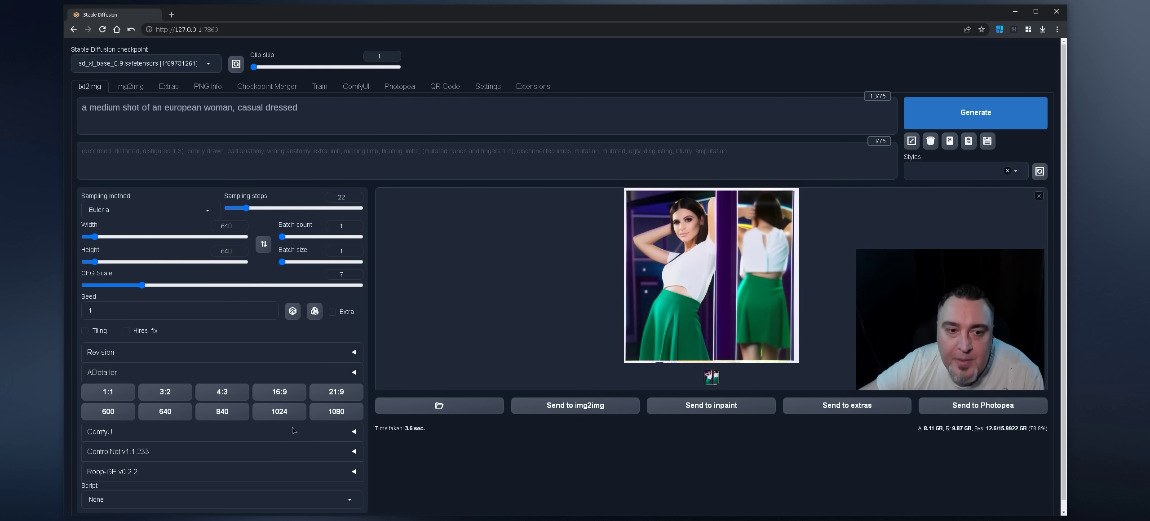
{"action": "left_click", "coordinate": [232, 395]}
{"action": "left_click", "coordinate": [268, 412]}
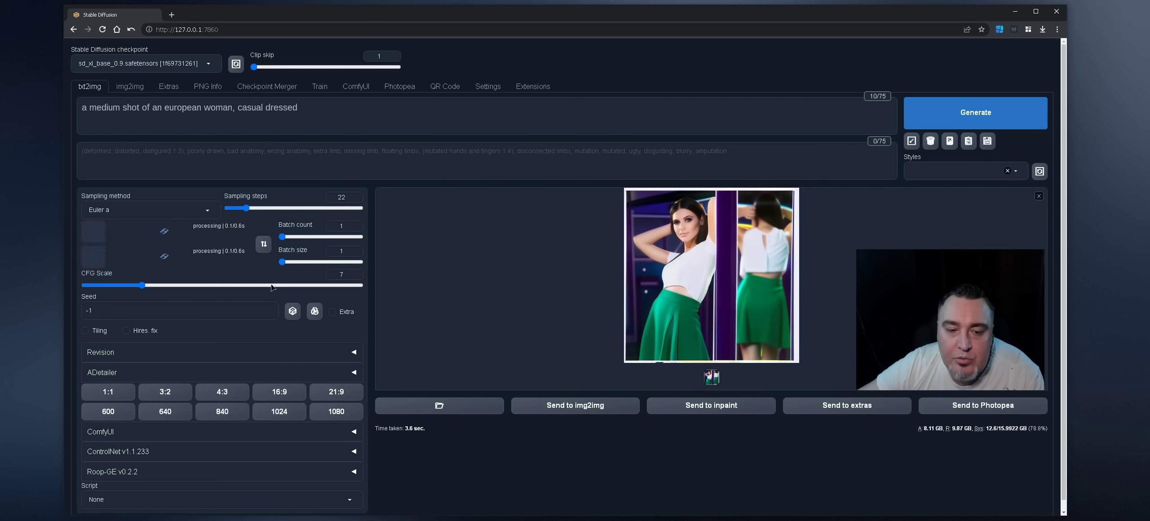
Generate the portrait-format image and inspect the result enlarged.
{"action": "left_click", "coordinate": [960, 113]}
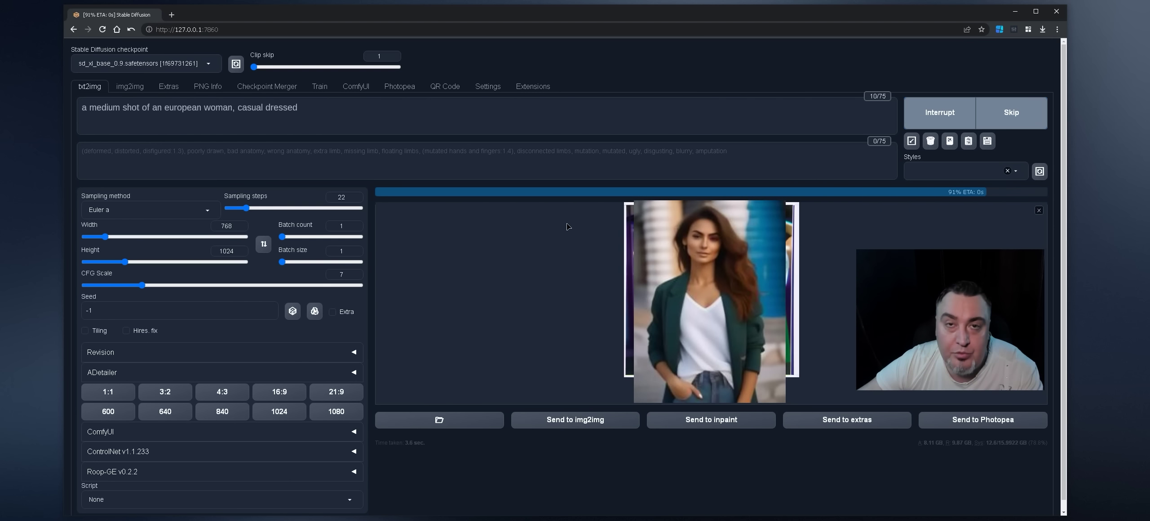
{"action": "left_click", "coordinate": [647, 211]}
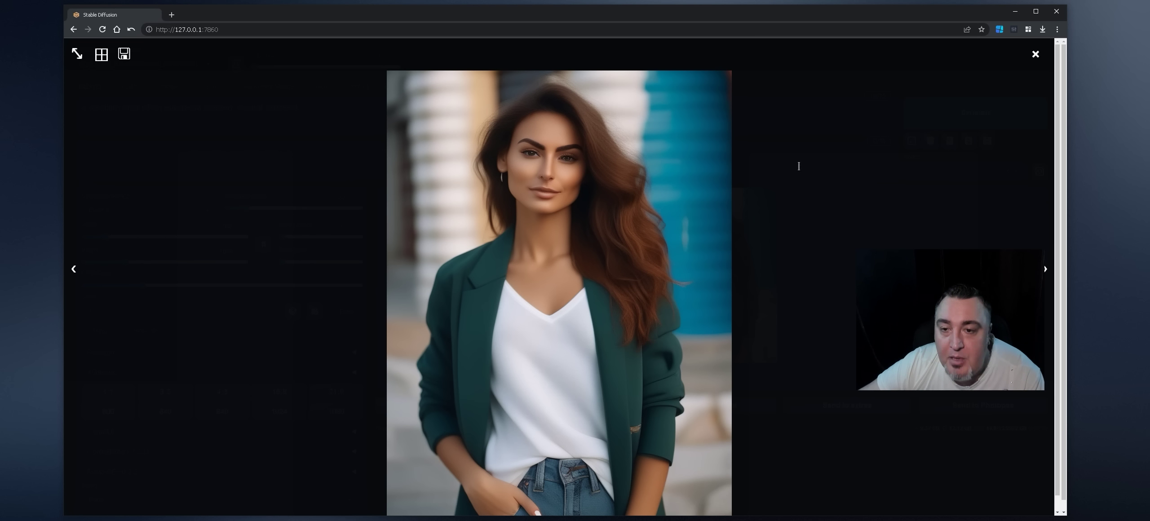
{"action": "left_click", "coordinate": [799, 166]}
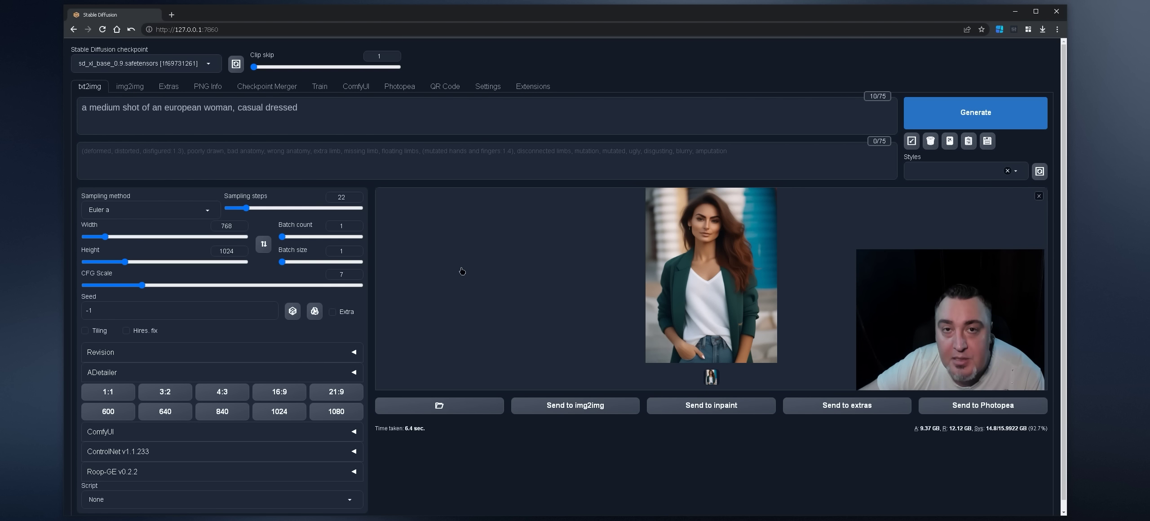
{"action": "left_click", "coordinate": [706, 246]}
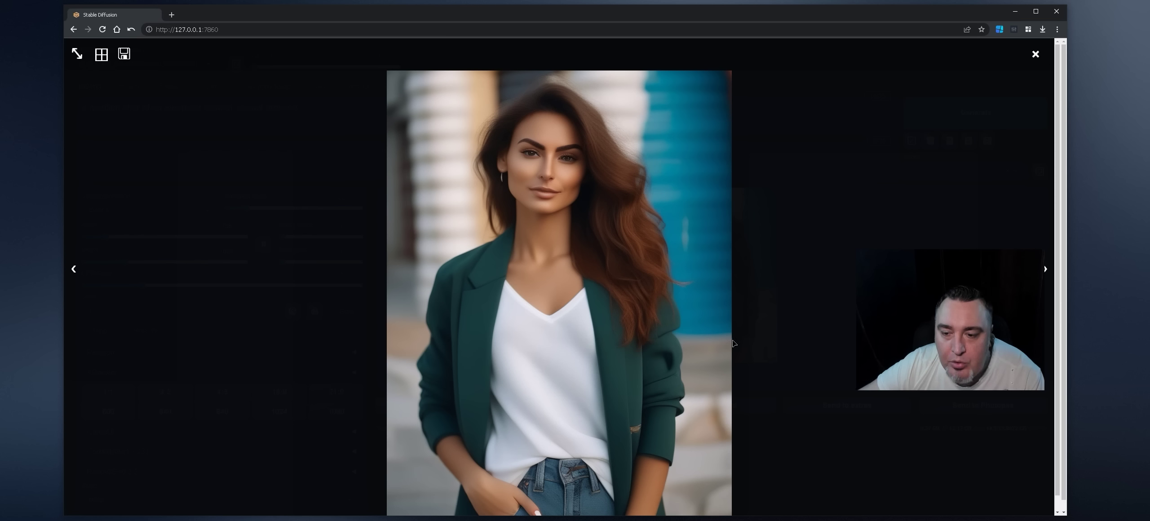
{"action": "left_click", "coordinate": [710, 306]}
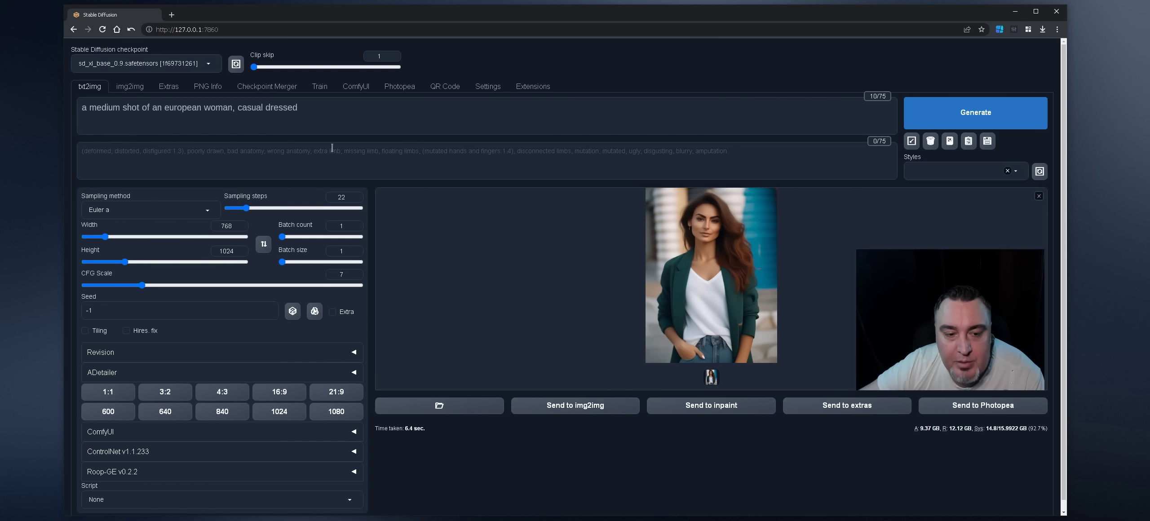
Expand the ComfyUI section and examine its Postprocess From Webui and Postprocess To Webui nodes.
{"action": "scroll", "coordinate": [462, 205], "scroll_direction": "down", "scroll_amount": 1}
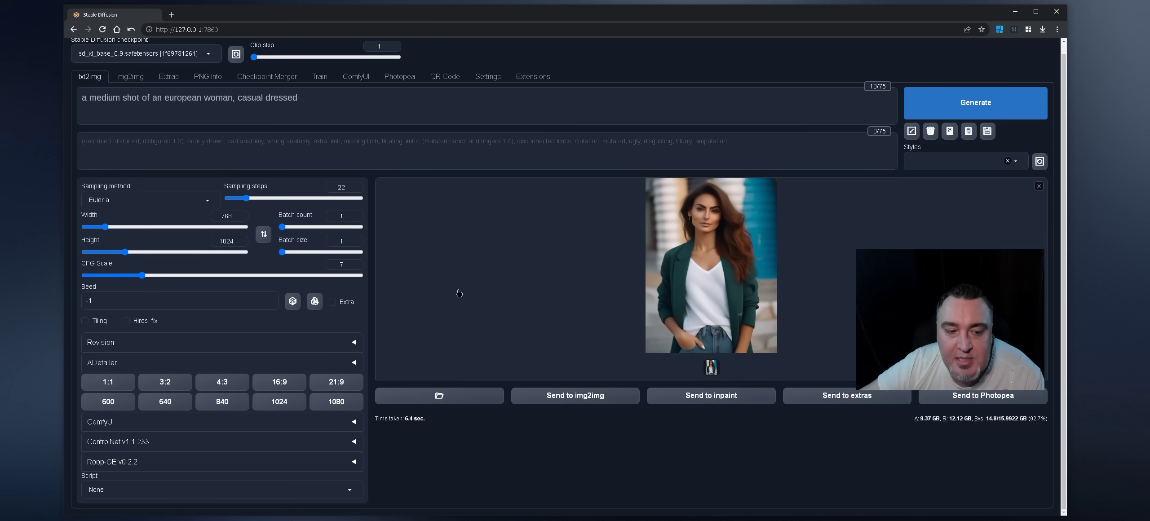
{"action": "left_click", "coordinate": [152, 425]}
{"action": "scroll", "coordinate": [153, 422], "scroll_direction": "down", "scroll_amount": 5}
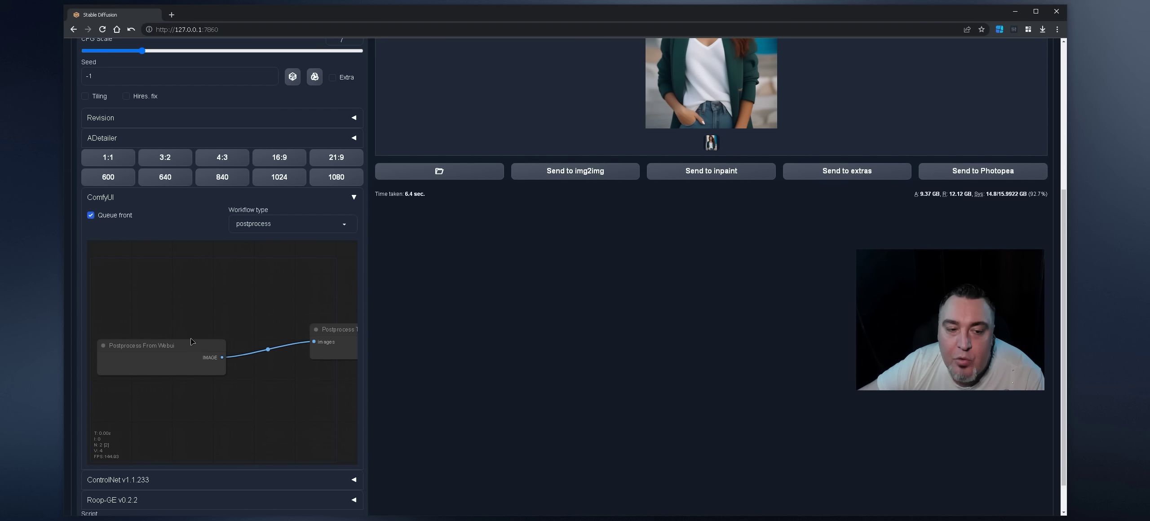
{"action": "scroll", "coordinate": [189, 344], "scroll_direction": "up", "scroll_amount": 5}
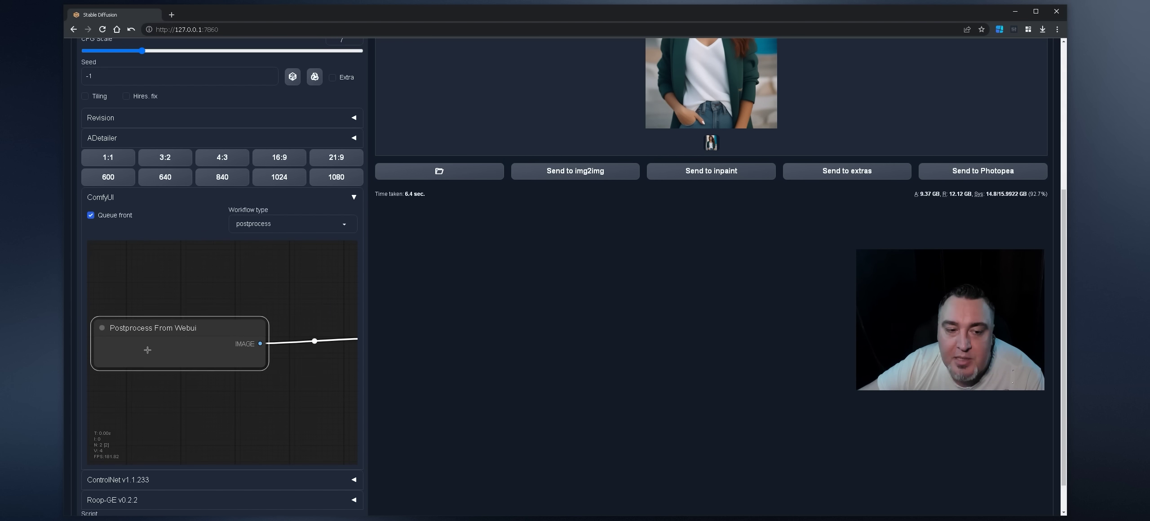
{"action": "left_click_drag", "start_coordinate": [296, 297], "coordinate": [137, 320]}
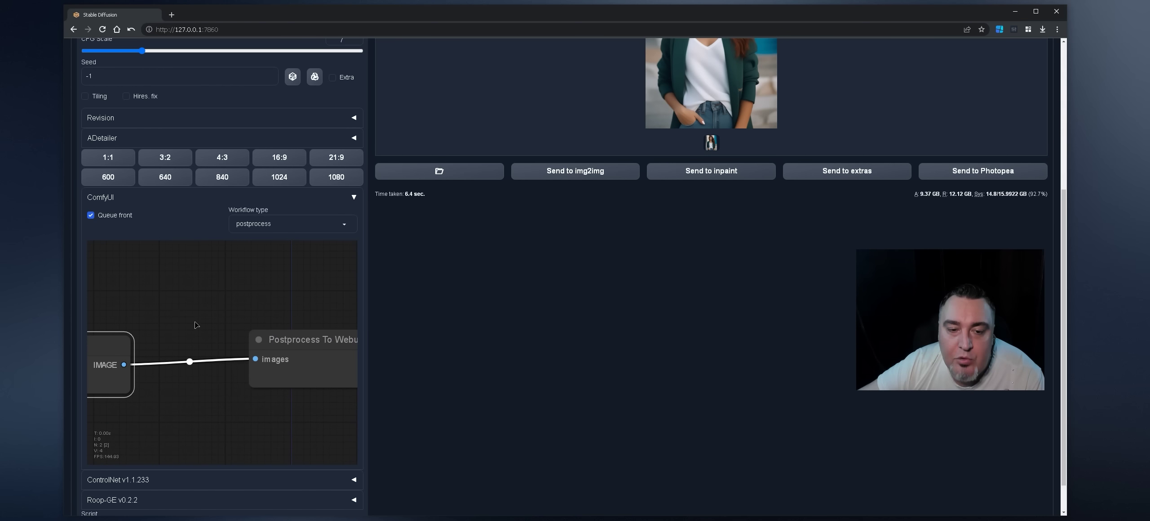
{"action": "left_click_drag", "start_coordinate": [291, 342], "coordinate": [249, 308]}
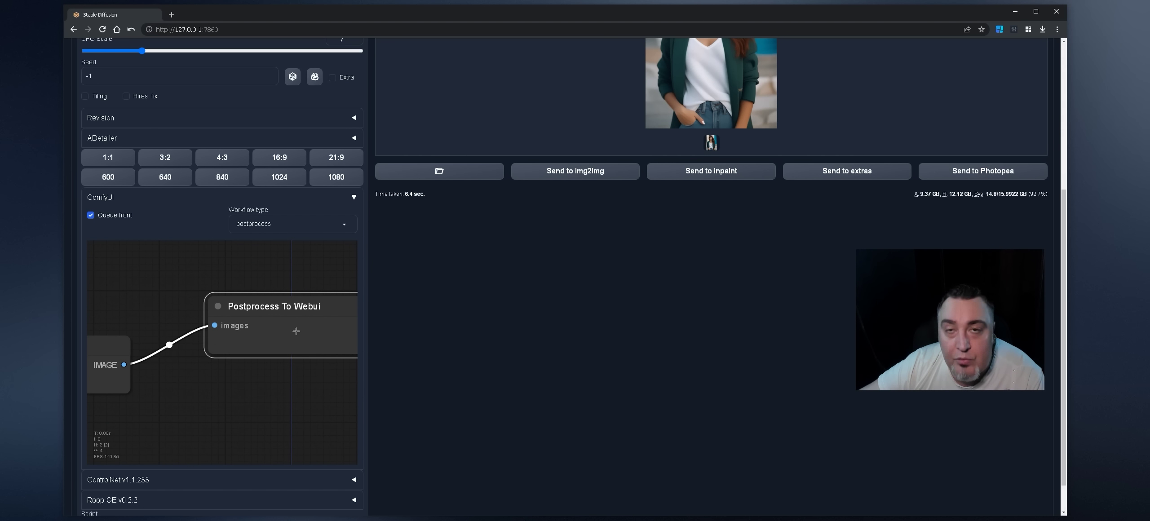
{"action": "scroll", "coordinate": [783, 183], "scroll_direction": "up", "scroll_amount": 2}
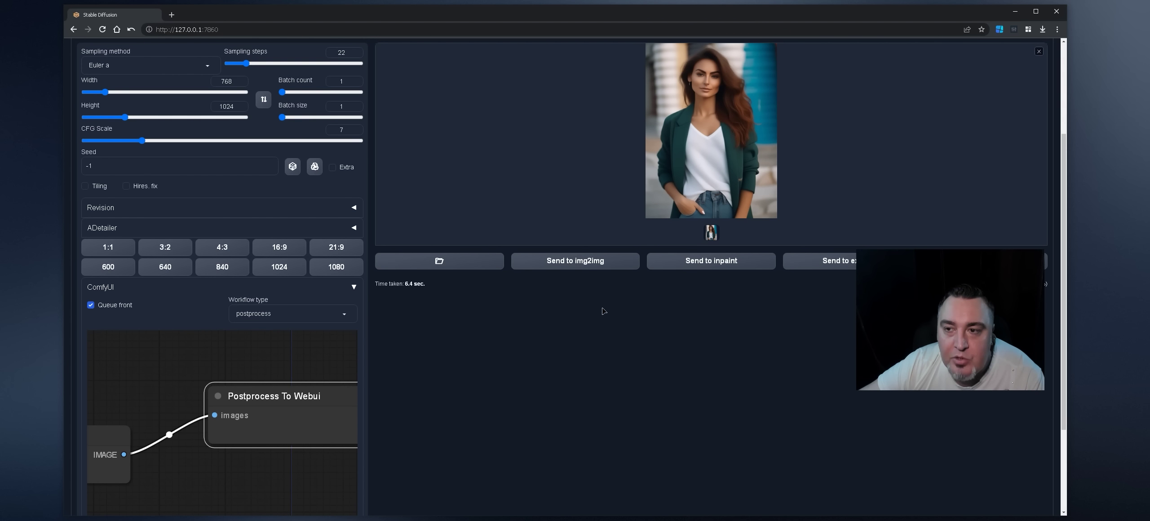
Set the seed to 1 and generate a new image.
{"action": "left_click_drag", "start_coordinate": [135, 165], "coordinate": [10, 173]}
{"action": "type", "text": "1"}
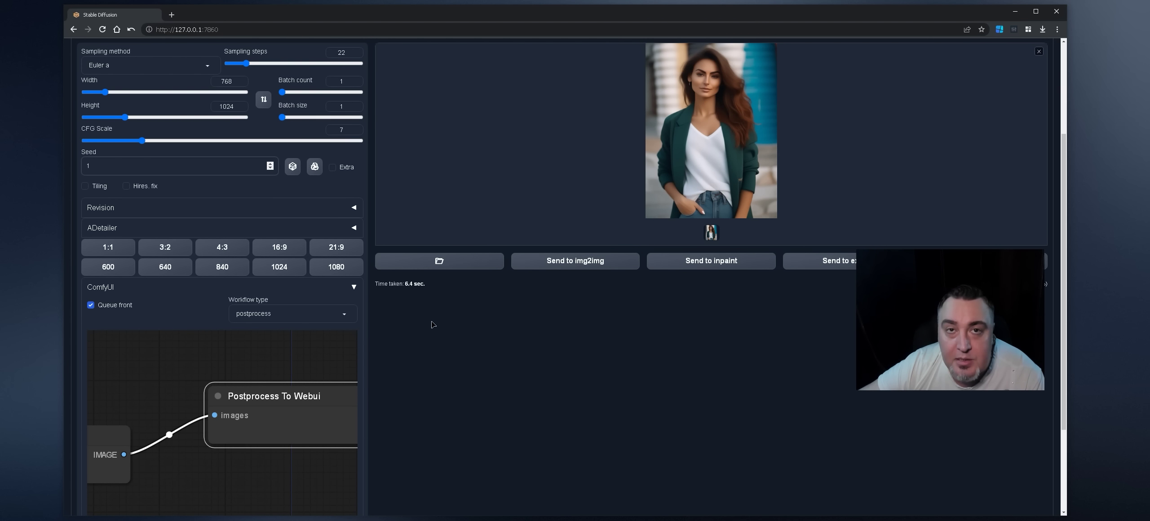
{"action": "key", "text": "ctrl+Return"}
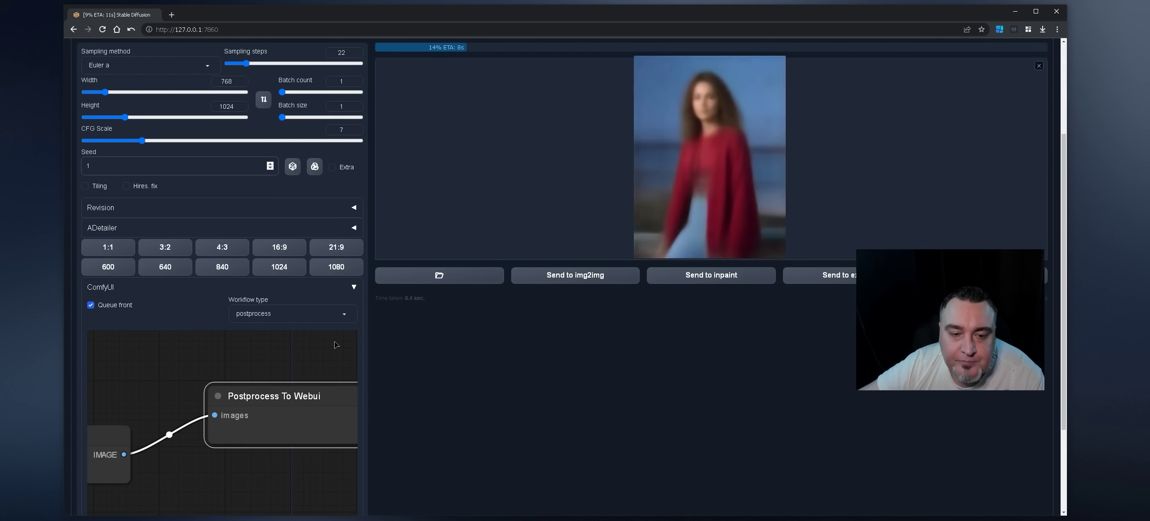
Examine the default postprocess workflow's two connected nodes and compare them with the generated image and its generation settings.
{"action": "left_click_drag", "start_coordinate": [161, 372], "coordinate": [203, 361]}
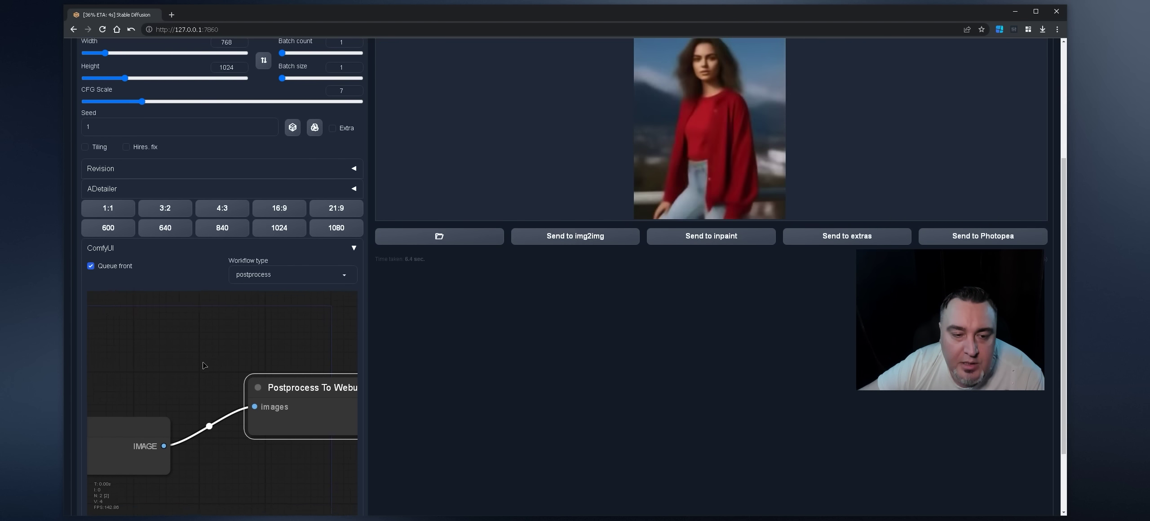
{"action": "left_click", "coordinate": [163, 411]}
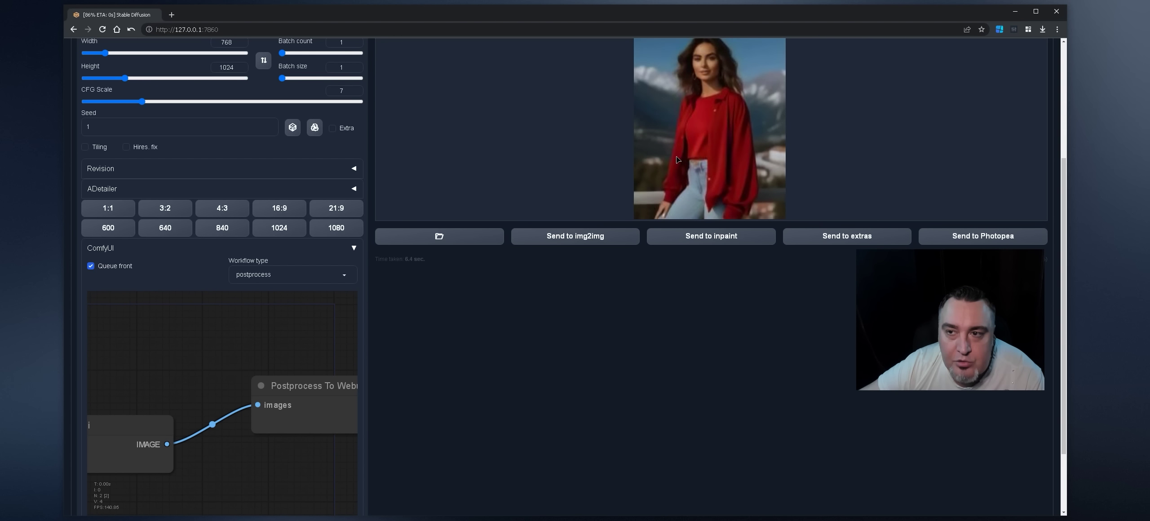
{"action": "left_click", "coordinate": [273, 387]}
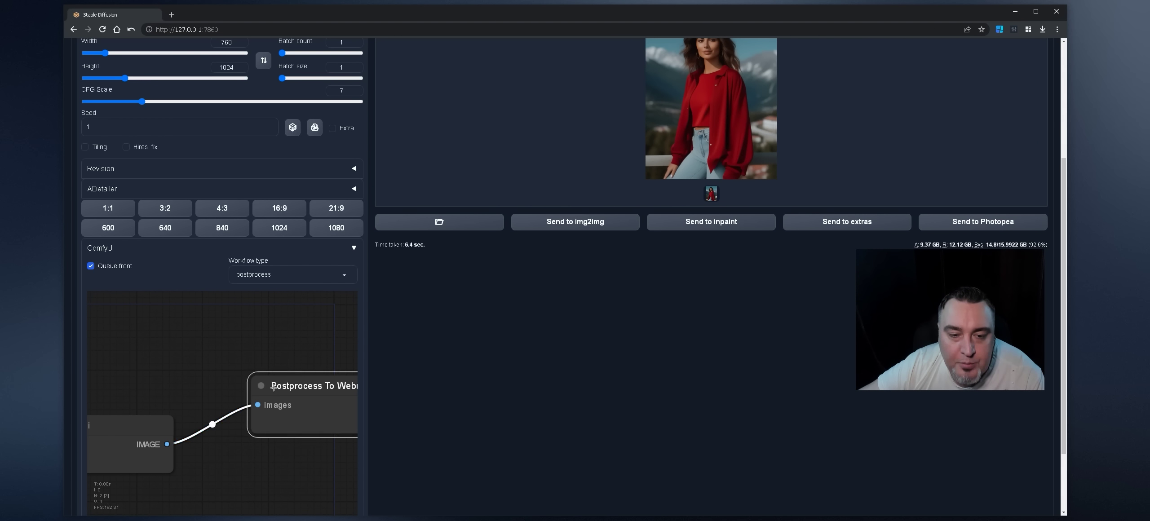
{"action": "left_click", "coordinate": [267, 366]}
{"action": "scroll", "coordinate": [649, 286], "scroll_direction": "up", "scroll_amount": 2}
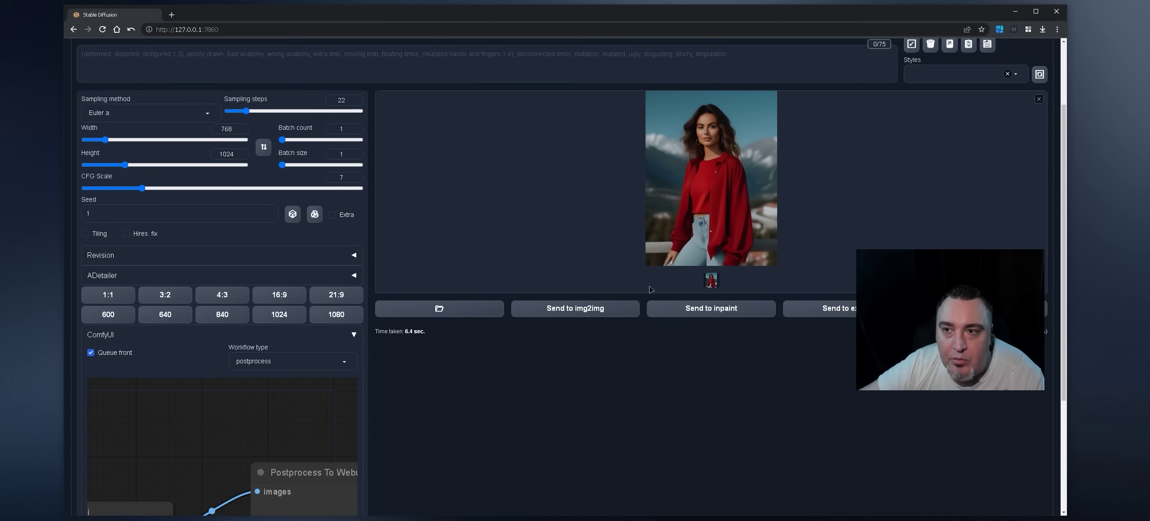
{"action": "left_click", "coordinate": [665, 207]}
{"action": "left_click", "coordinate": [650, 234]}
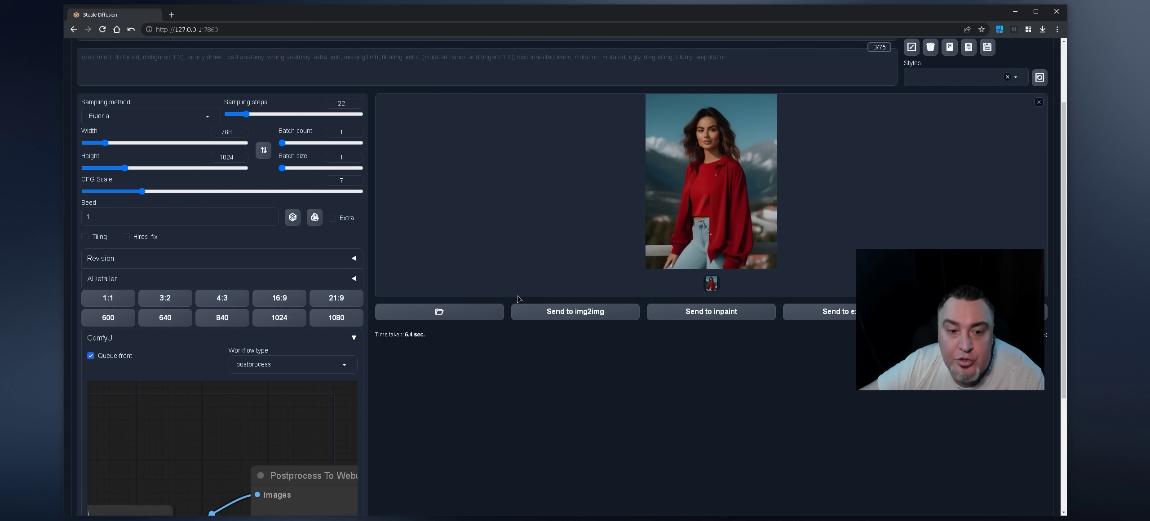
{"action": "scroll", "coordinate": [518, 295], "scroll_direction": "down", "scroll_amount": 4}
{"action": "scroll", "coordinate": [254, 268], "scroll_direction": "down", "scroll_amount": 2}
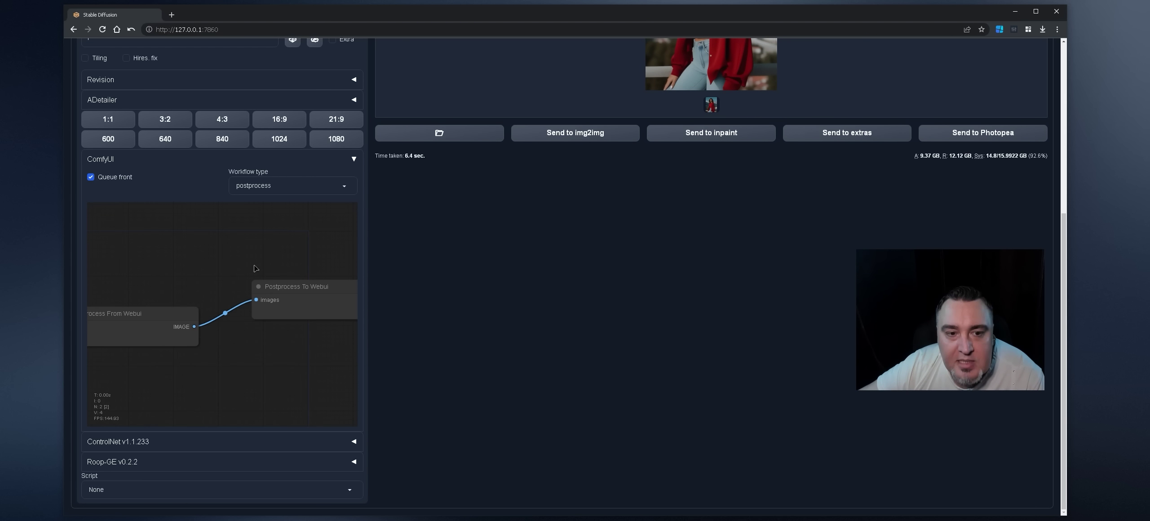
{"action": "scroll", "coordinate": [256, 268], "scroll_direction": "down", "scroll_amount": 1}
{"action": "scroll", "coordinate": [410, 298], "scroll_direction": "up", "scroll_amount": 6}
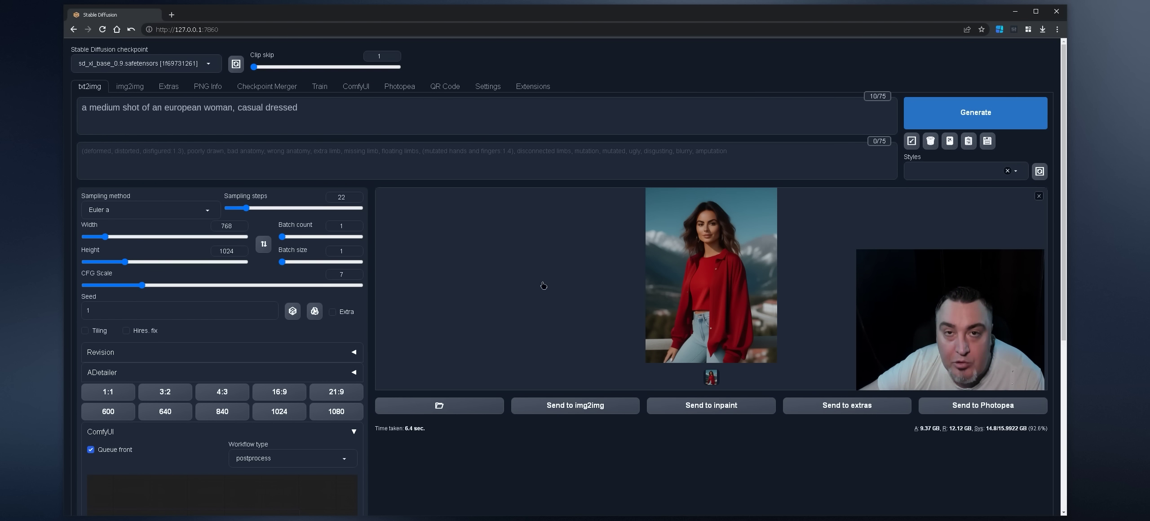
{"action": "scroll", "coordinate": [543, 285], "scroll_direction": "down", "scroll_amount": 5}
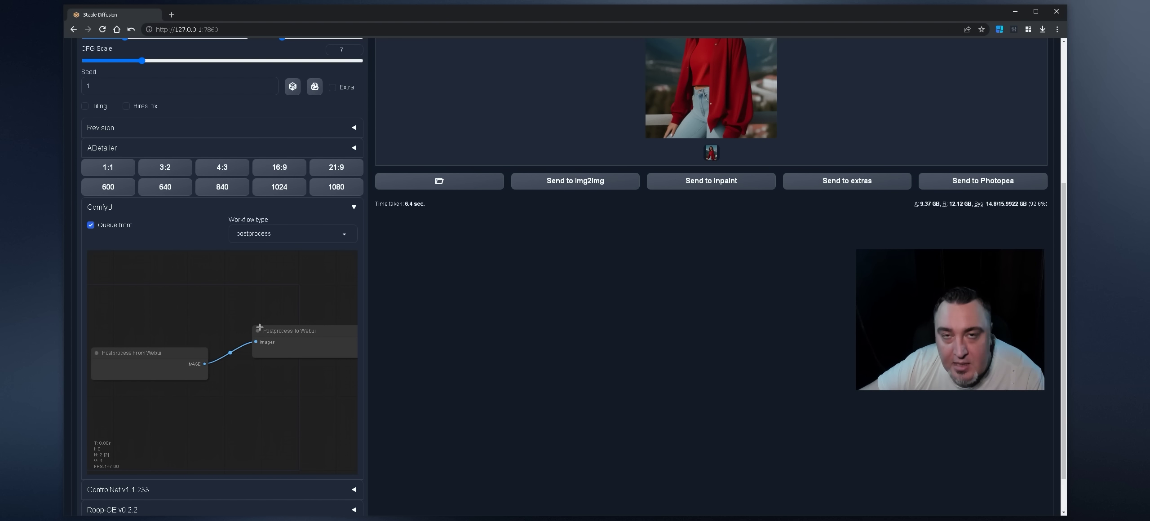
{"action": "scroll", "coordinate": [232, 327], "scroll_direction": "up", "scroll_amount": 3}
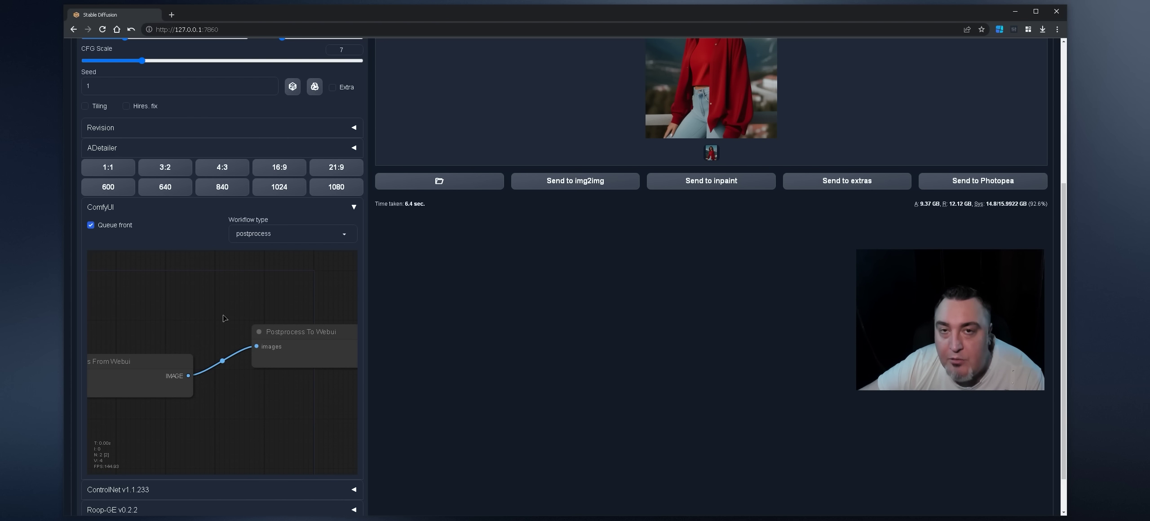
Add a VAE Encode node fed by the image output of Postprocess From Webui and place it below Postprocess To Webui.
{"action": "left_click_drag", "start_coordinate": [189, 322], "coordinate": [222, 274]}
{"action": "left_click_drag", "start_coordinate": [220, 336], "coordinate": [252, 364]}
{"action": "left_click", "coordinate": [283, 385]}
{"action": "left_click", "coordinate": [170, 301]}
{"action": "left_click_drag", "start_coordinate": [169, 301], "coordinate": [168, 303]}
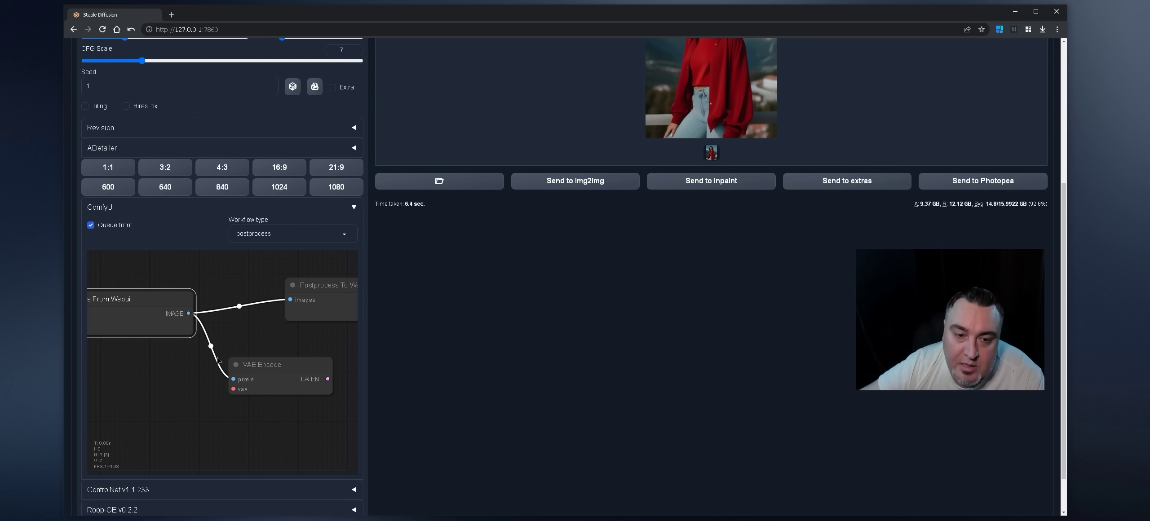
{"action": "left_click_drag", "start_coordinate": [261, 364], "coordinate": [259, 358]}
Delete the Postprocess To Webui node from the workflow.
{"action": "left_click_drag", "start_coordinate": [337, 335], "coordinate": [207, 330]}
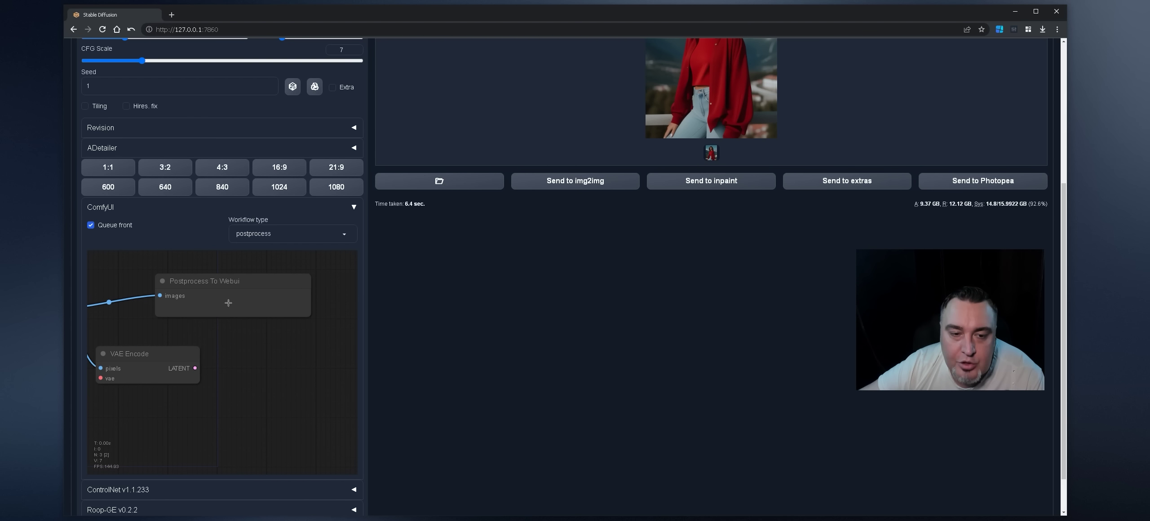
{"action": "left_click_drag", "start_coordinate": [190, 285], "coordinate": [231, 288]}
{"action": "key", "text": "Delete"}
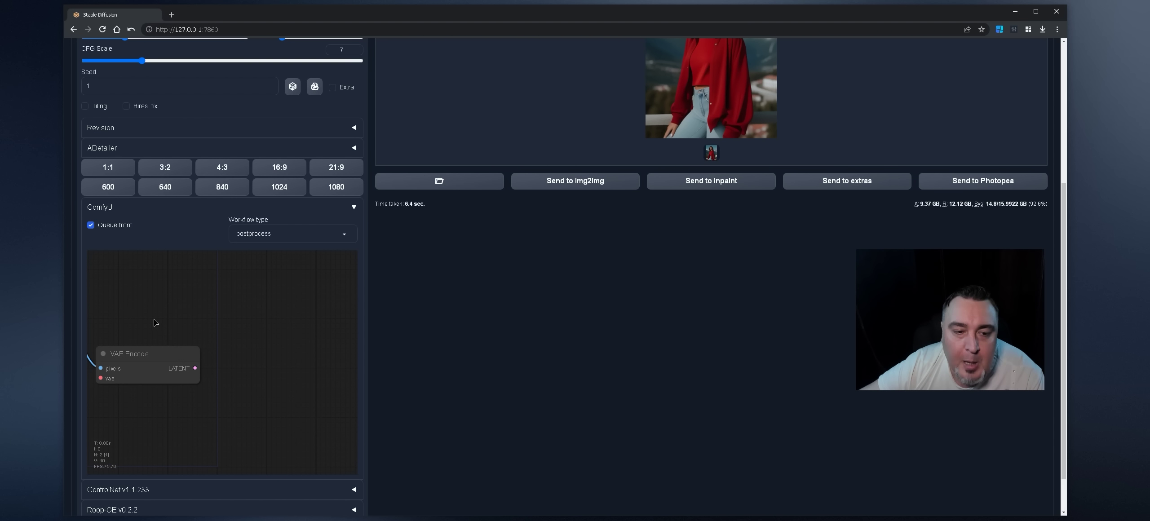
Add a Load Checkpoint node on VAE Encode's vae input and choose sd_xl_refiner_0.9.safetensors as its checkpoint.
{"action": "left_click_drag", "start_coordinate": [154, 323], "coordinate": [264, 297]}
{"action": "left_click_drag", "start_coordinate": [155, 343], "coordinate": [221, 365]}
{"action": "left_click_drag", "start_coordinate": [274, 373], "coordinate": [202, 372]}
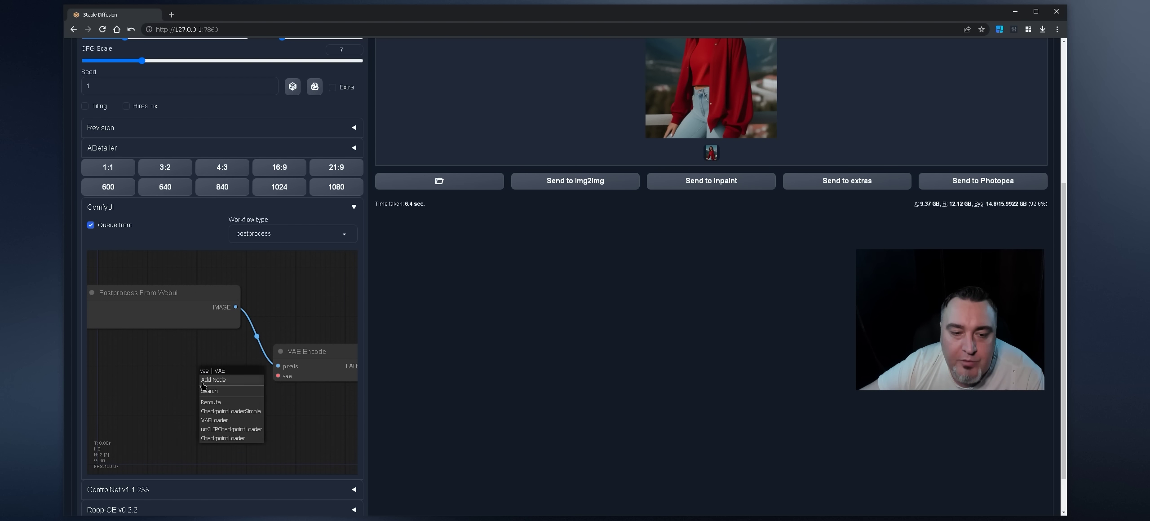
{"action": "left_click", "coordinate": [230, 411]}
{"action": "left_click_drag", "start_coordinate": [235, 411], "coordinate": [178, 419]}
{"action": "left_click", "coordinate": [178, 418]}
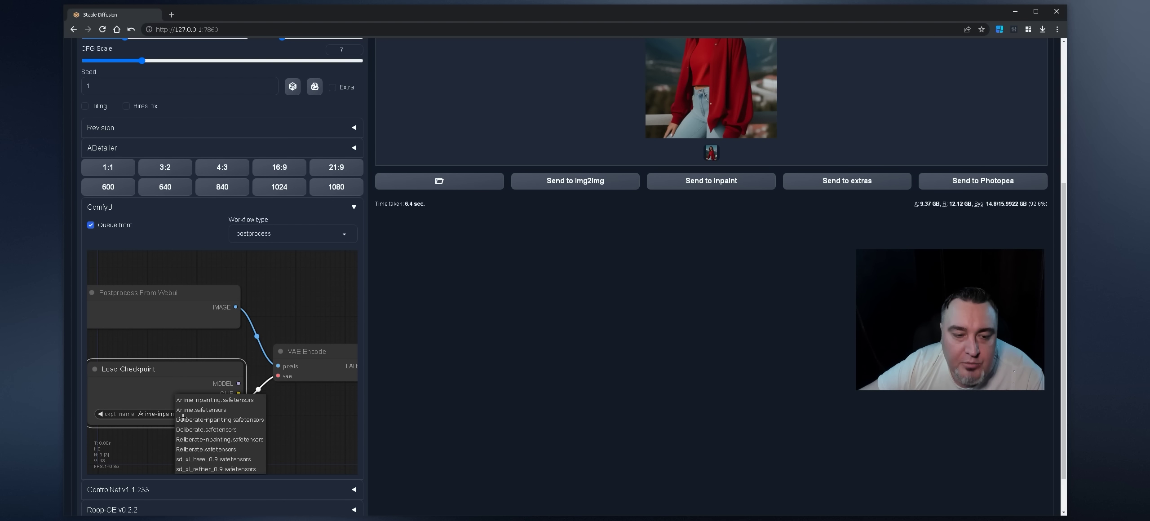
{"action": "left_click", "coordinate": [215, 470]}
Add a KSampler node on VAE Encode's latent output and connect the Load Checkpoint model to it.
{"action": "left_click_drag", "start_coordinate": [268, 317], "coordinate": [177, 317]}
{"action": "left_click_drag", "start_coordinate": [224, 359], "coordinate": [257, 330]}
{"action": "scroll", "coordinate": [295, 395], "scroll_direction": "down", "scroll_amount": 4}
{"action": "left_click_drag", "start_coordinate": [301, 394], "coordinate": [200, 383]}
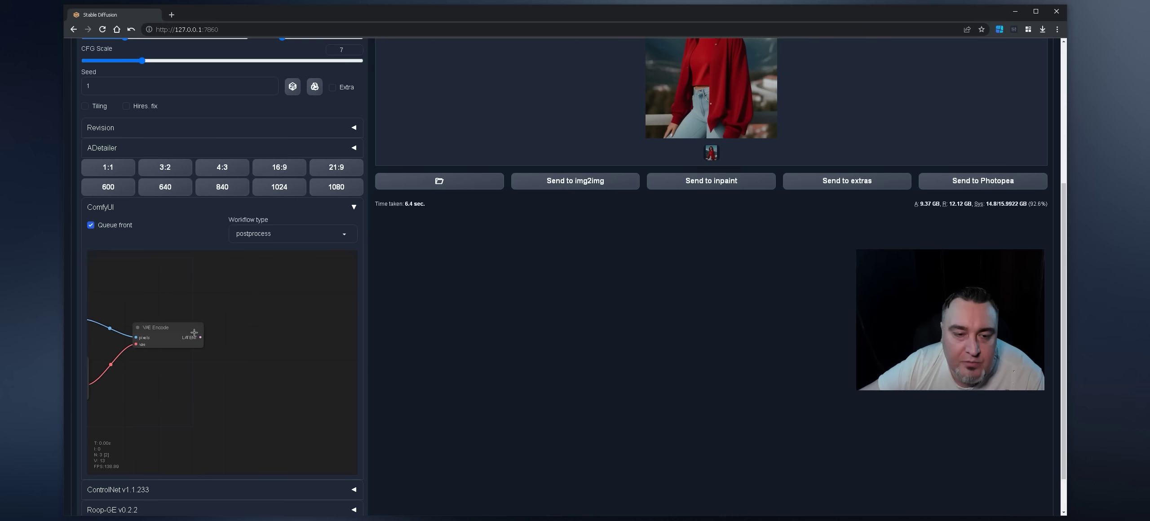
{"action": "left_click_drag", "start_coordinate": [201, 338], "coordinate": [243, 332]}
{"action": "left_click", "coordinate": [259, 365]}
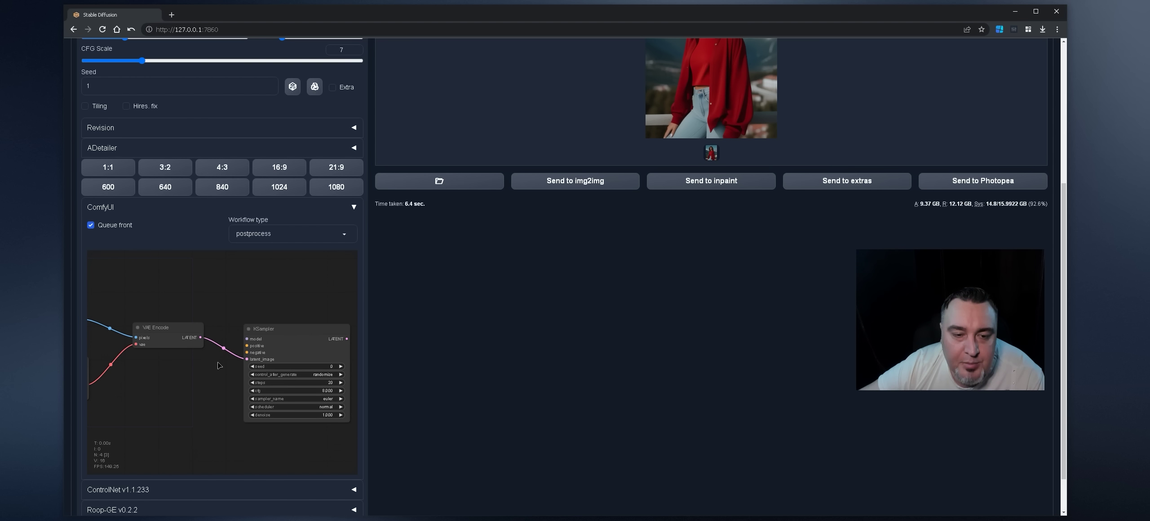
{"action": "left_click_drag", "start_coordinate": [218, 365], "coordinate": [122, 354]}
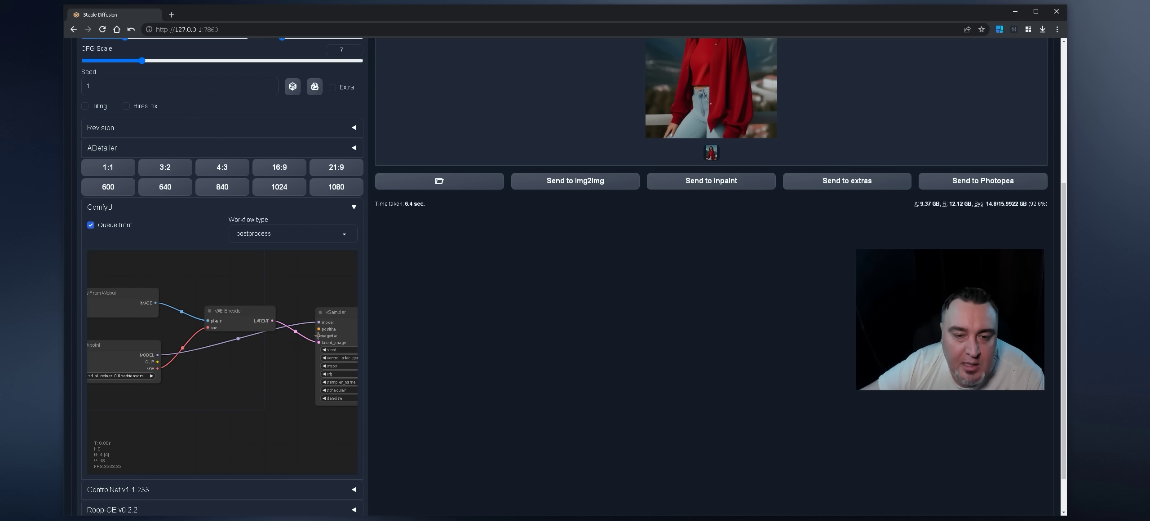
Add a CLIP Text Encode node on KSampler's positive input and place a duplicate of it below.
{"action": "double_click", "coordinate": [208, 369]}
{"action": "type", "text": "clip"}
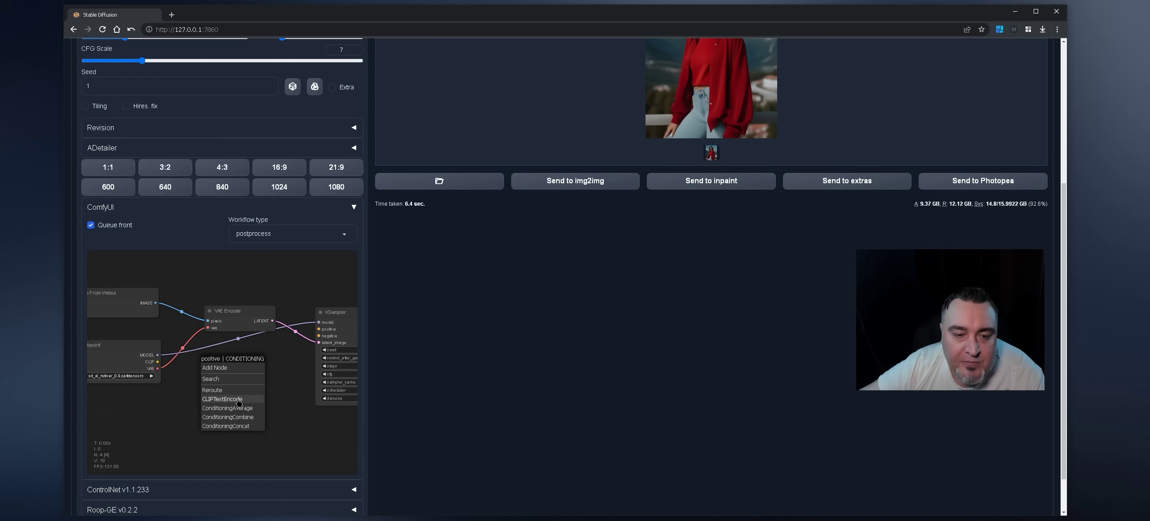
{"action": "left_click", "coordinate": [238, 397]}
{"action": "left_click_drag", "start_coordinate": [316, 434], "coordinate": [270, 399]}
{"action": "left_click_drag", "start_coordinate": [223, 365], "coordinate": [224, 412], "text": "alt"}
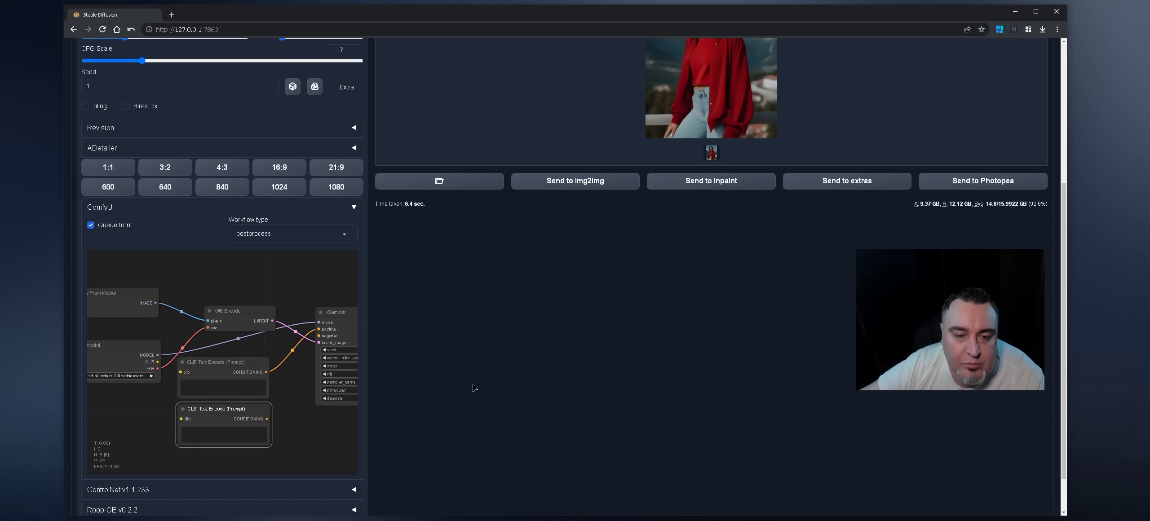
Copy the main negative prompt into the lower CLIP Text Encode node and connect its conditioning to KSampler's negative input.
{"action": "scroll", "coordinate": [475, 388], "scroll_direction": "up", "scroll_amount": 5}
{"action": "triple_click", "coordinate": [259, 155]}
{"action": "scroll", "coordinate": [443, 405], "scroll_direction": "down", "scroll_amount": 6}
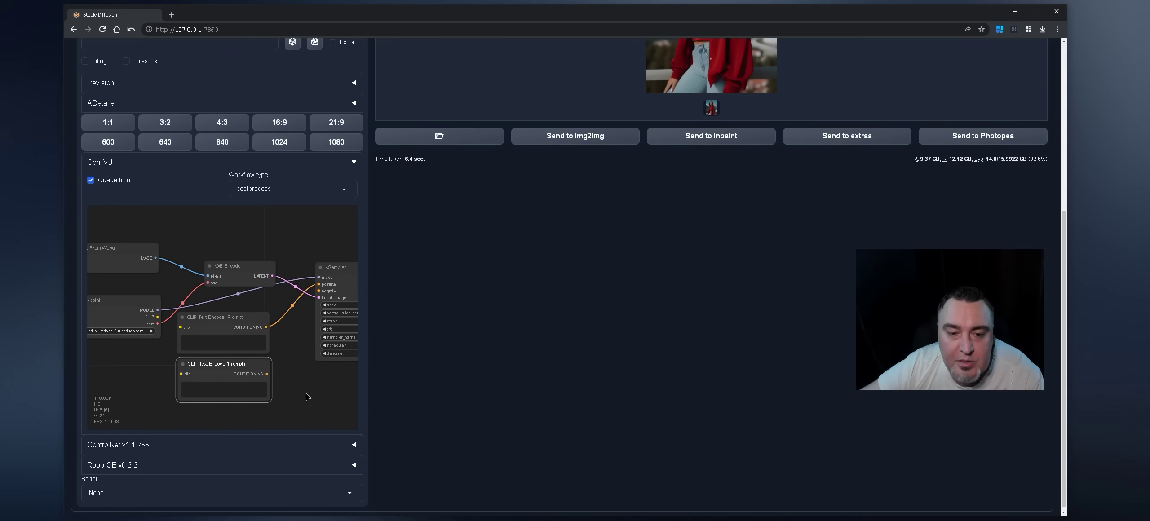
{"action": "left_click", "coordinate": [213, 394]}
{"action": "key", "text": "ctrl+v"}
{"action": "left_click_drag", "start_coordinate": [267, 374], "coordinate": [319, 291]}
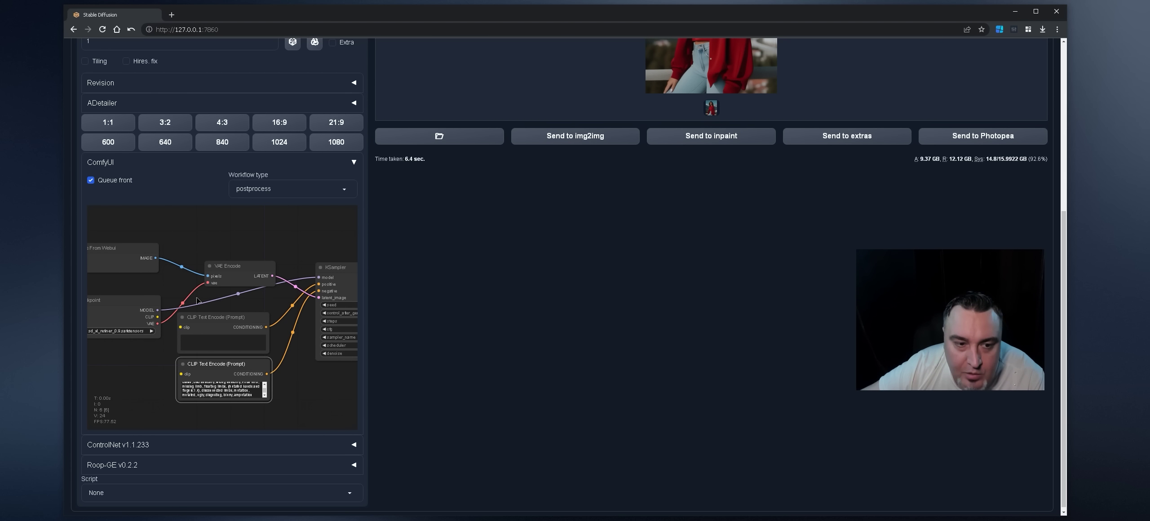
Add a VAE Decode node on KSampler's latent output.
{"action": "left_click_drag", "start_coordinate": [301, 373], "coordinate": [180, 408]}
{"action": "left_click_drag", "start_coordinate": [297, 297], "coordinate": [263, 300]}
{"action": "left_click", "coordinate": [282, 341]}
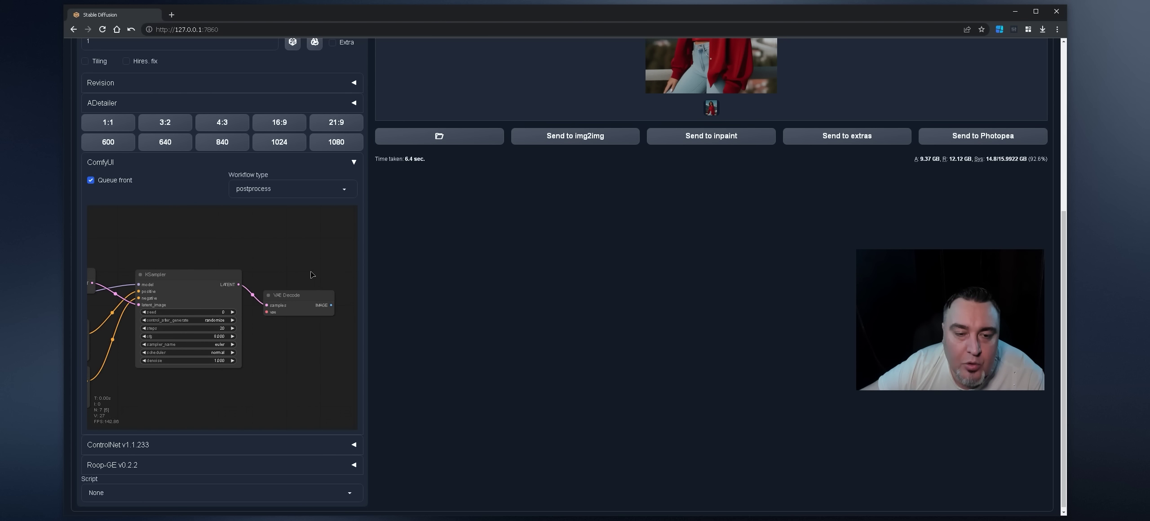
Add a PostprocessToWebui node on VAE Decode's image output and place it beside the decoder.
{"action": "left_click_drag", "start_coordinate": [313, 275], "coordinate": [216, 270]}
{"action": "left_click_drag", "start_coordinate": [234, 301], "coordinate": [257, 294]}
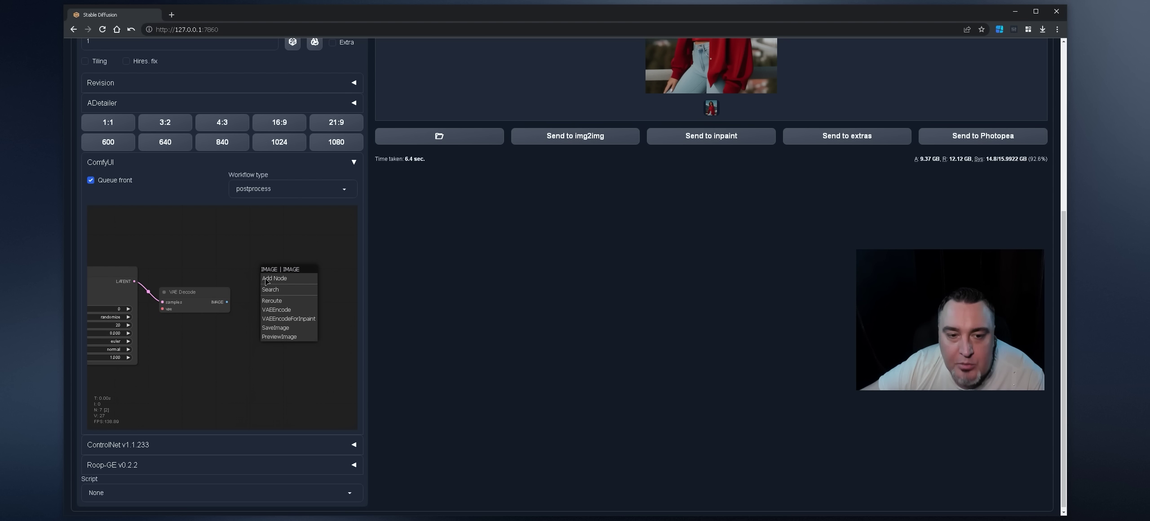
{"action": "left_click", "coordinate": [286, 292]}
{"action": "type", "text": "post"}
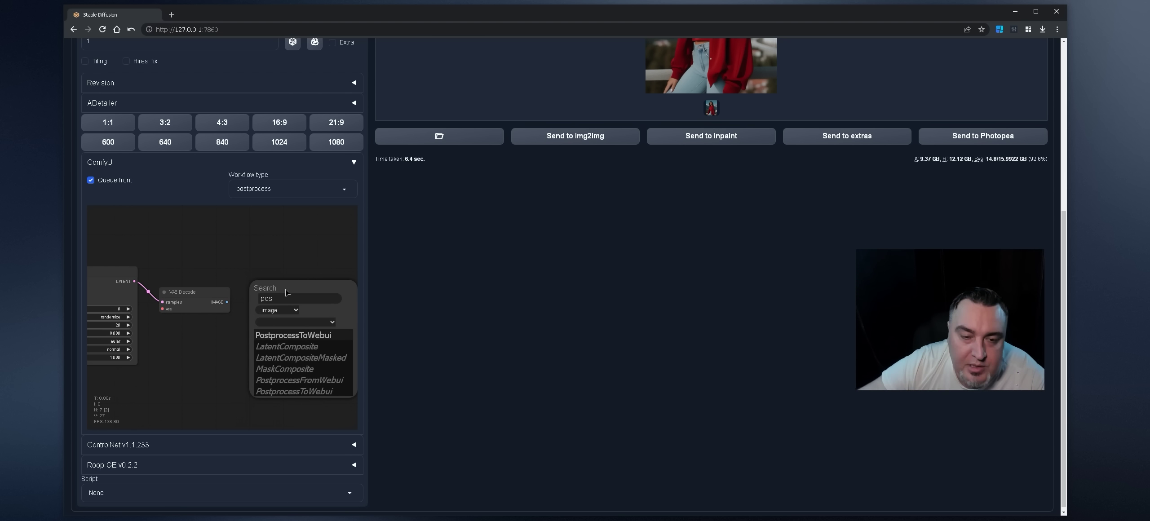
{"action": "left_click", "coordinate": [298, 335]}
{"action": "left_click_drag", "start_coordinate": [325, 285], "coordinate": [298, 274]}
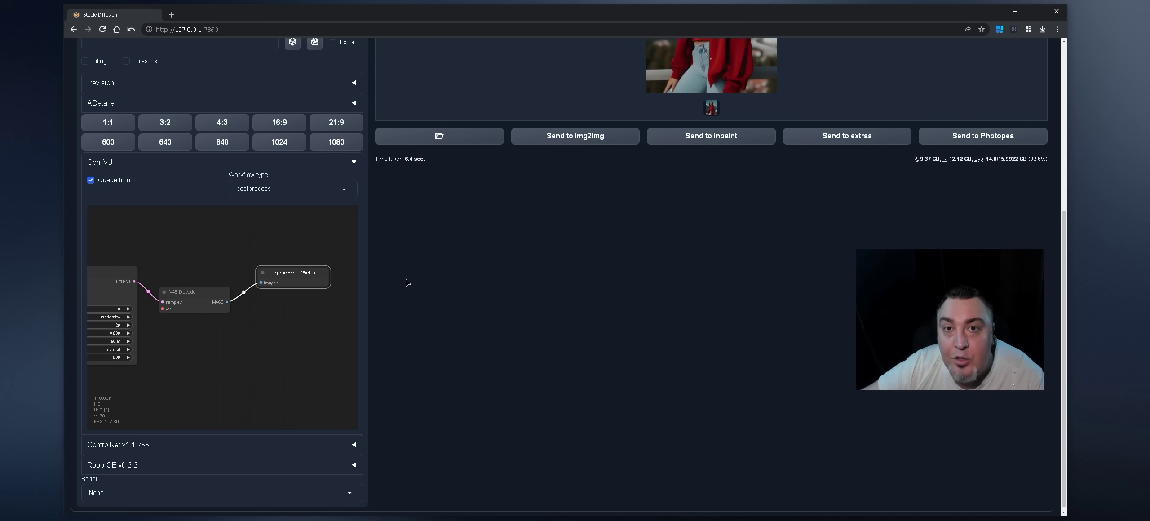
Connect the VAE output of the refiner's Load Checkpoint node to VAE Decode's vae input.
{"action": "left_click_drag", "start_coordinate": [227, 337], "coordinate": [250, 335]}
{"action": "left_click_drag", "start_coordinate": [294, 366], "coordinate": [331, 370]}
{"action": "scroll", "coordinate": [336, 348], "scroll_direction": "down", "scroll_amount": 3}
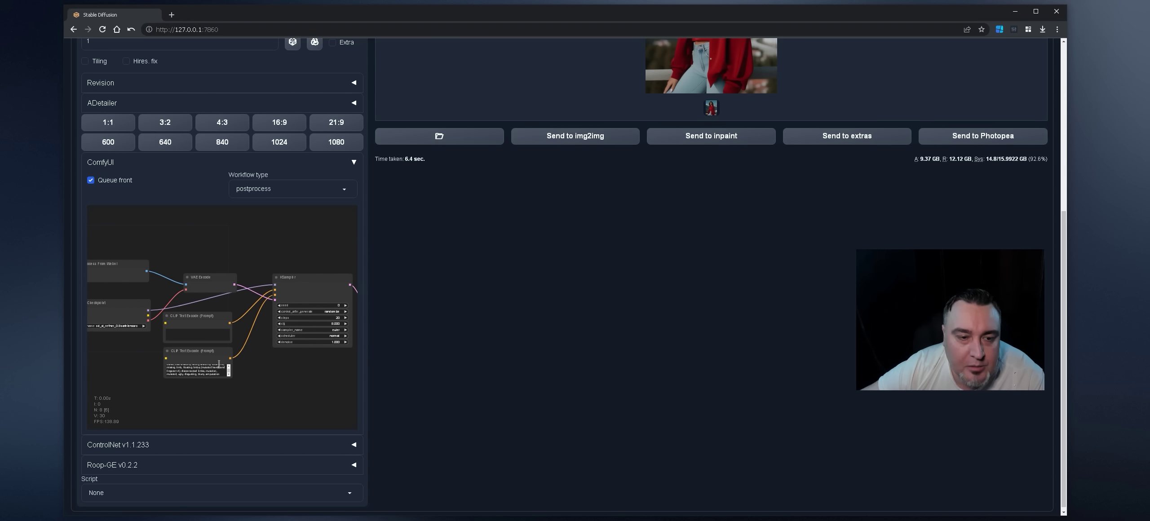
{"action": "left_click_drag", "start_coordinate": [264, 389], "coordinate": [226, 387]}
{"action": "left_click_drag", "start_coordinate": [327, 306], "coordinate": [109, 319]}
{"action": "left_click_drag", "start_coordinate": [202, 400], "coordinate": [321, 397]}
{"action": "scroll", "coordinate": [187, 343], "scroll_direction": "up", "scroll_amount": 8}
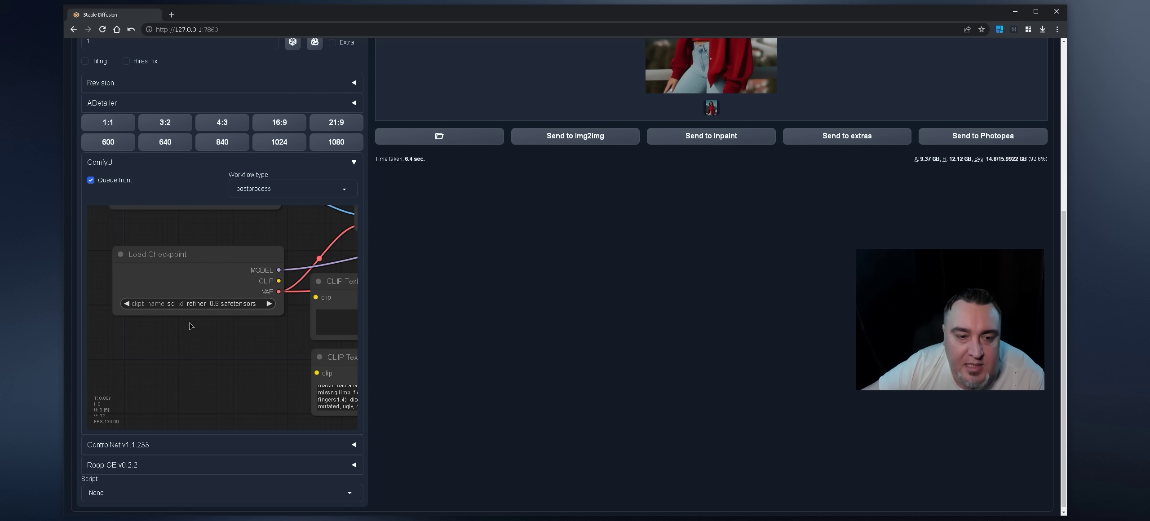
Reposition the Postprocess From Webui and Load Checkpoint nodes to the left of VAE Encode and the CLIP Text Encode nodes.
{"action": "scroll", "coordinate": [193, 287], "scroll_direction": "down", "scroll_amount": 3}
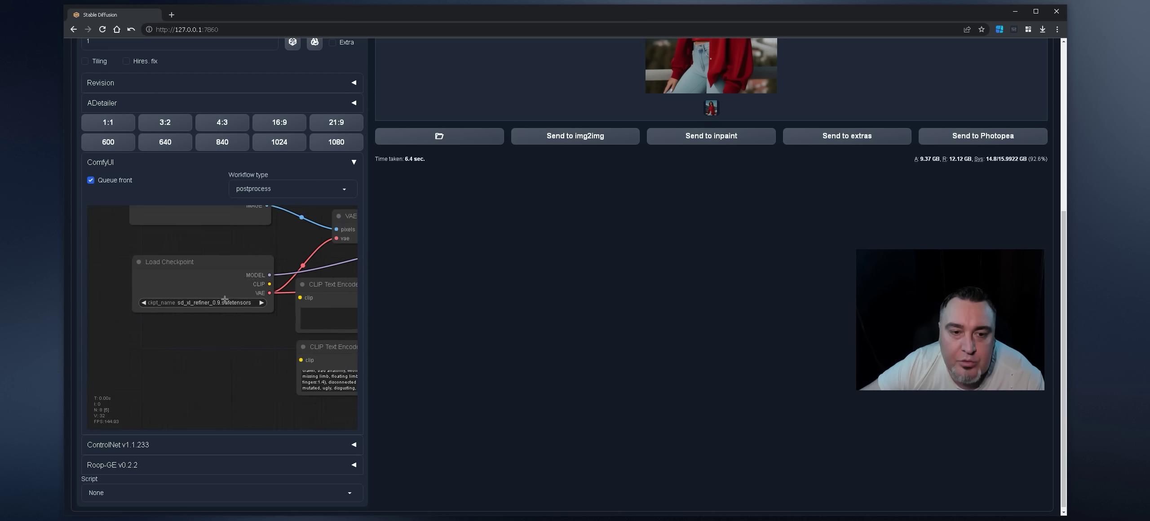
{"action": "left_click_drag", "start_coordinate": [176, 242], "coordinate": [165, 239]}
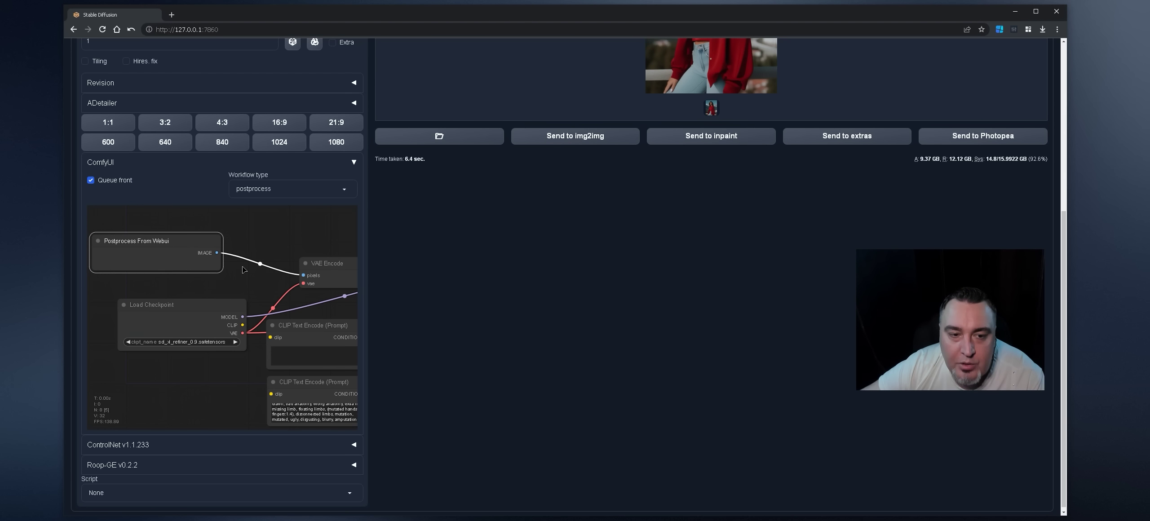
{"action": "scroll", "coordinate": [201, 253], "scroll_direction": "down", "scroll_amount": 5}
{"action": "left_click_drag", "start_coordinate": [199, 252], "coordinate": [182, 258]}
{"action": "left_click_drag", "start_coordinate": [330, 283], "coordinate": [265, 259]}
{"action": "scroll", "coordinate": [208, 243], "scroll_direction": "up", "scroll_amount": 5}
{"action": "left_click", "coordinate": [265, 280]}
{"action": "left_click_drag", "start_coordinate": [162, 315], "coordinate": [161, 308]}
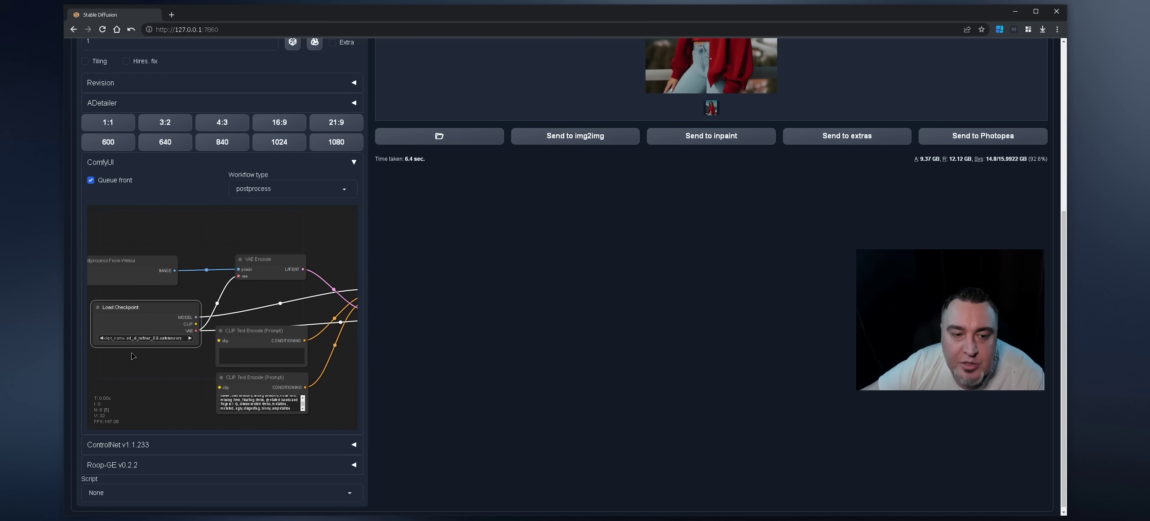
Connect the refiner checkpoint's CLIP output to the clip inputs of both CLIP Text Encode nodes.
{"action": "scroll", "coordinate": [132, 352], "scroll_direction": "up", "scroll_amount": 4}
{"action": "scroll", "coordinate": [178, 332], "scroll_direction": "down", "scroll_amount": 3}
{"action": "left_click_drag", "start_coordinate": [188, 360], "coordinate": [109, 349]}
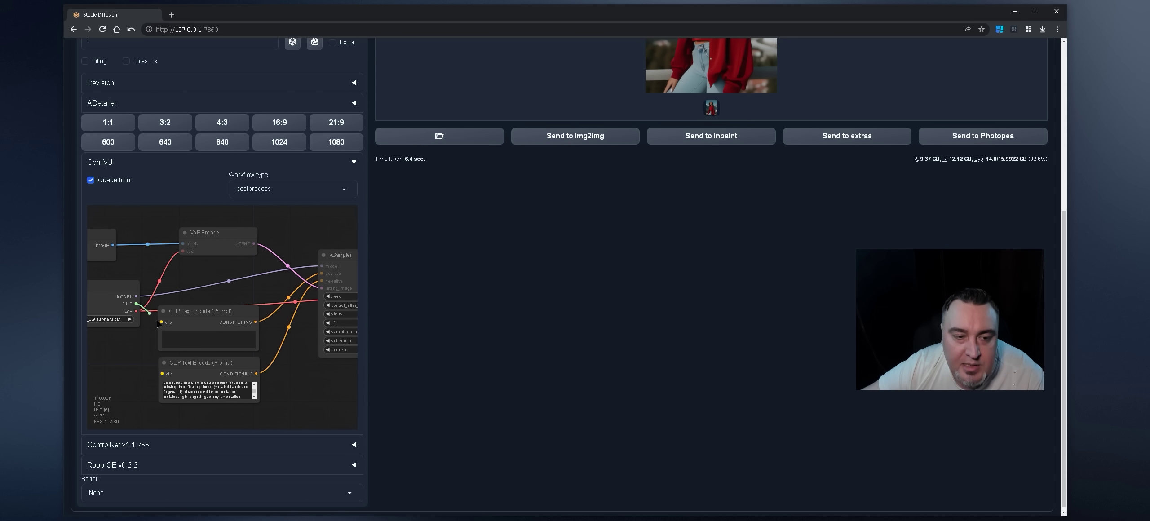
{"action": "left_click_drag", "start_coordinate": [160, 373], "coordinate": [111, 305]}
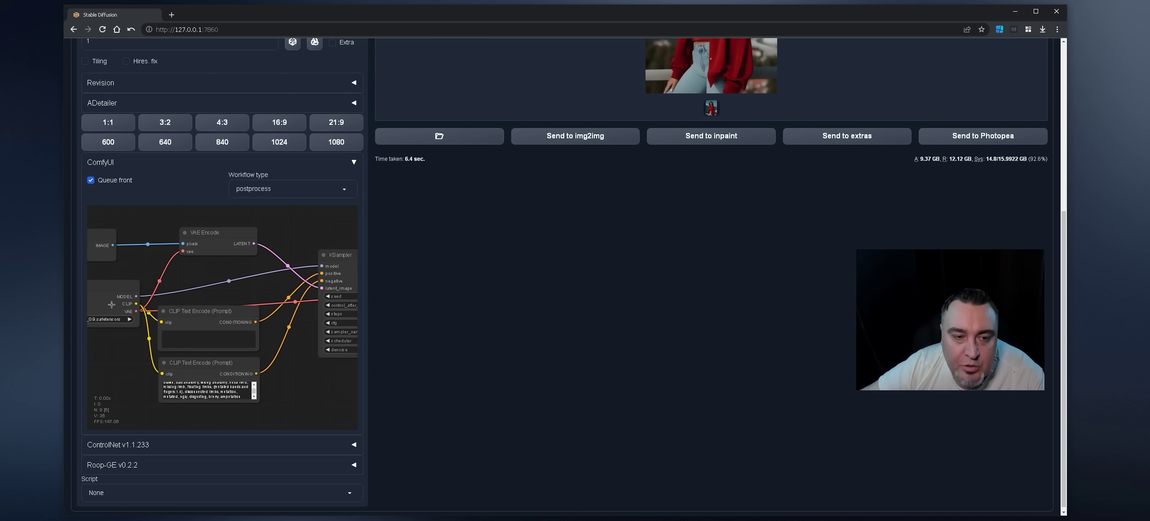
Configure KSampler with 22 steps, cfg 7, the dpmpp_2m sampler and the karras scheduler.
{"action": "left_click_drag", "start_coordinate": [315, 296], "coordinate": [189, 293]}
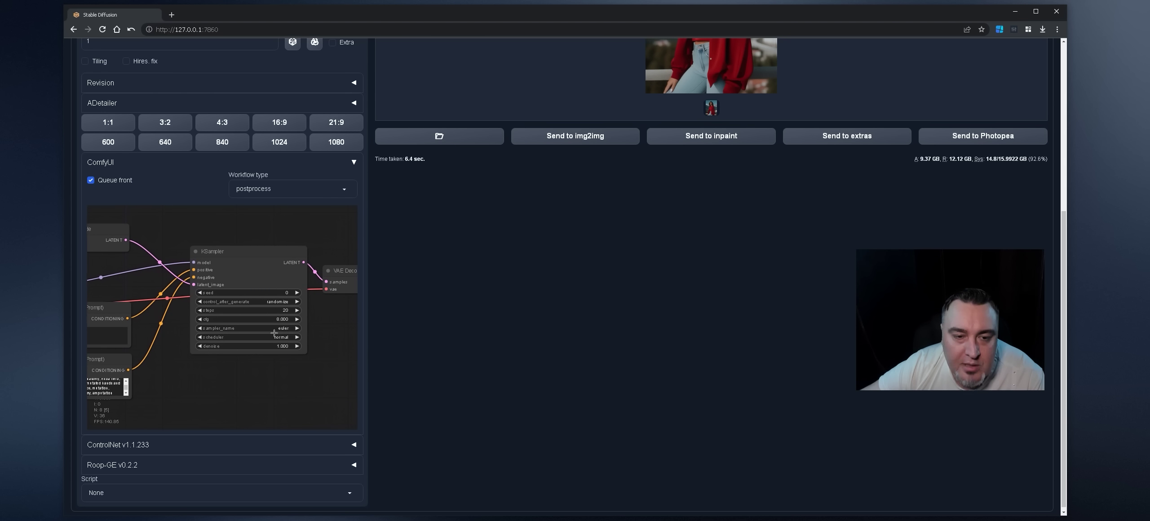
{"action": "scroll", "coordinate": [251, 352], "scroll_direction": "up", "scroll_amount": 1}
{"action": "left_click_drag", "start_coordinate": [306, 364], "coordinate": [291, 366]}
{"action": "scroll", "coordinate": [292, 369], "scroll_direction": "up", "scroll_amount": 4}
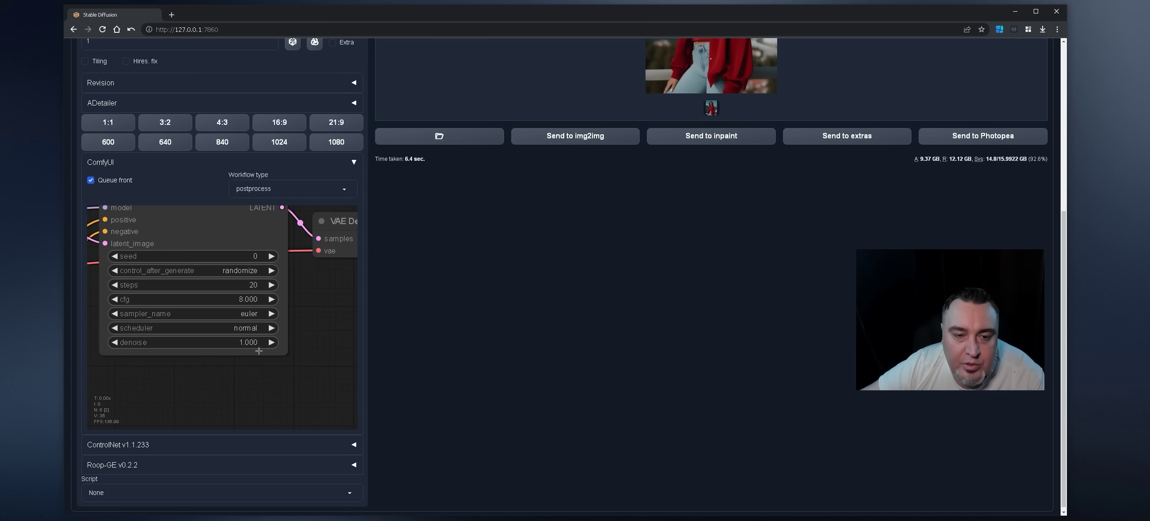
{"action": "left_click", "coordinate": [115, 299]}
{"action": "left_click", "coordinate": [253, 314]}
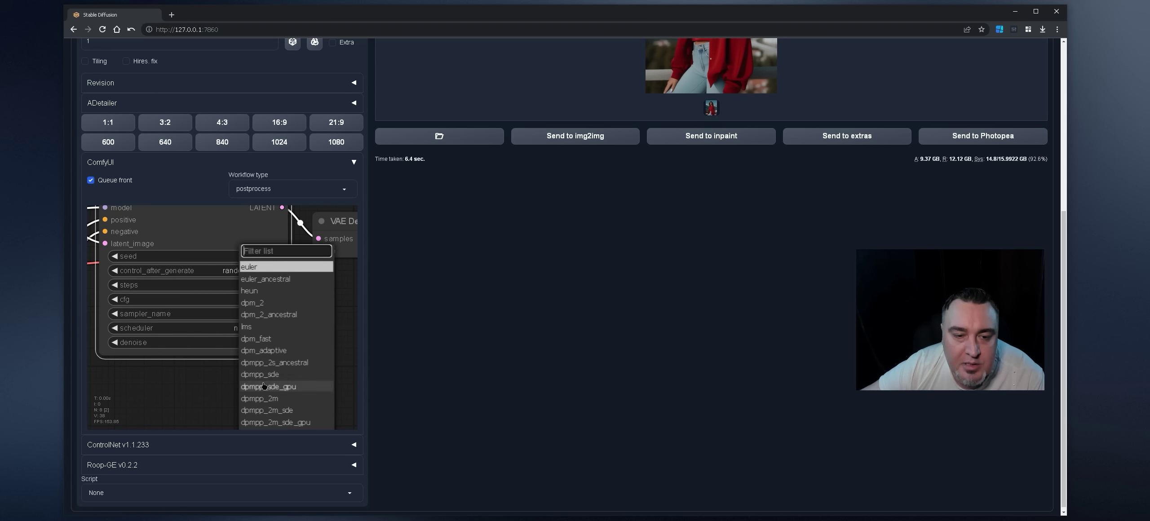
{"action": "left_click", "coordinate": [283, 400]}
{"action": "left_click", "coordinate": [258, 325]}
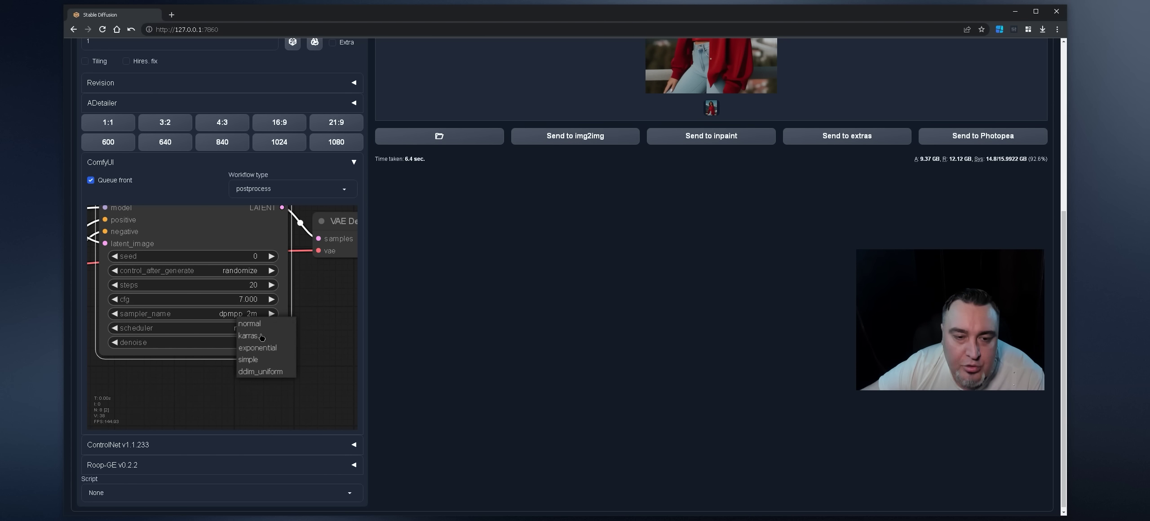
{"action": "left_click", "coordinate": [258, 333]}
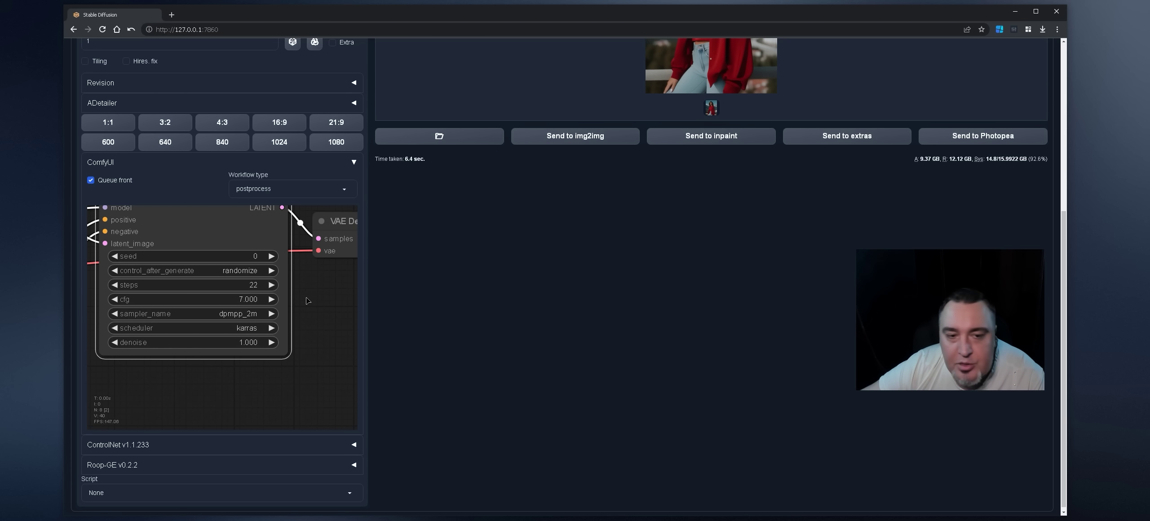
{"action": "scroll", "coordinate": [307, 301], "scroll_direction": "down", "scroll_amount": 8}
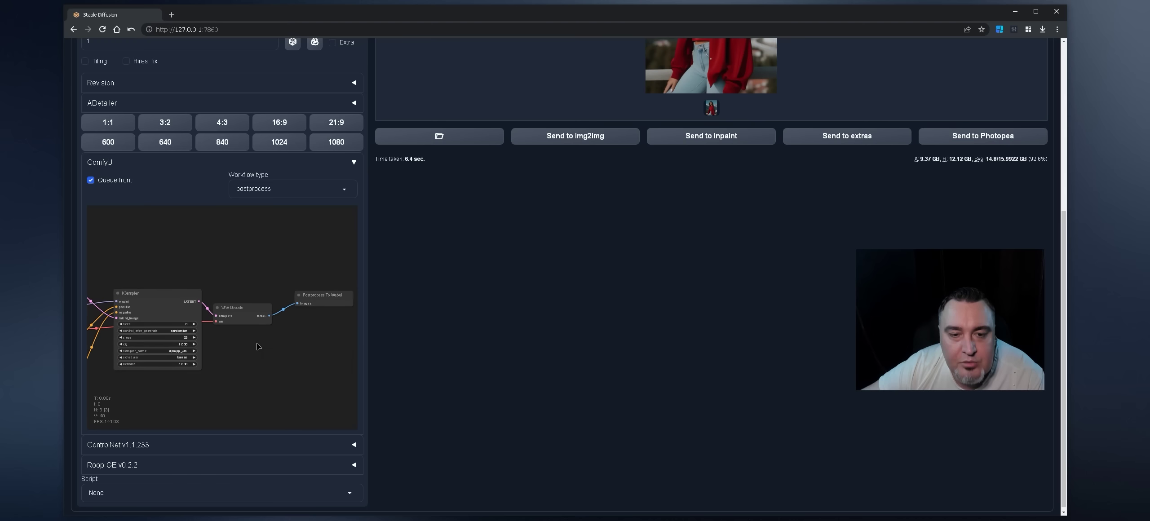
{"action": "scroll", "coordinate": [240, 259], "scroll_direction": "down", "scroll_amount": 5}
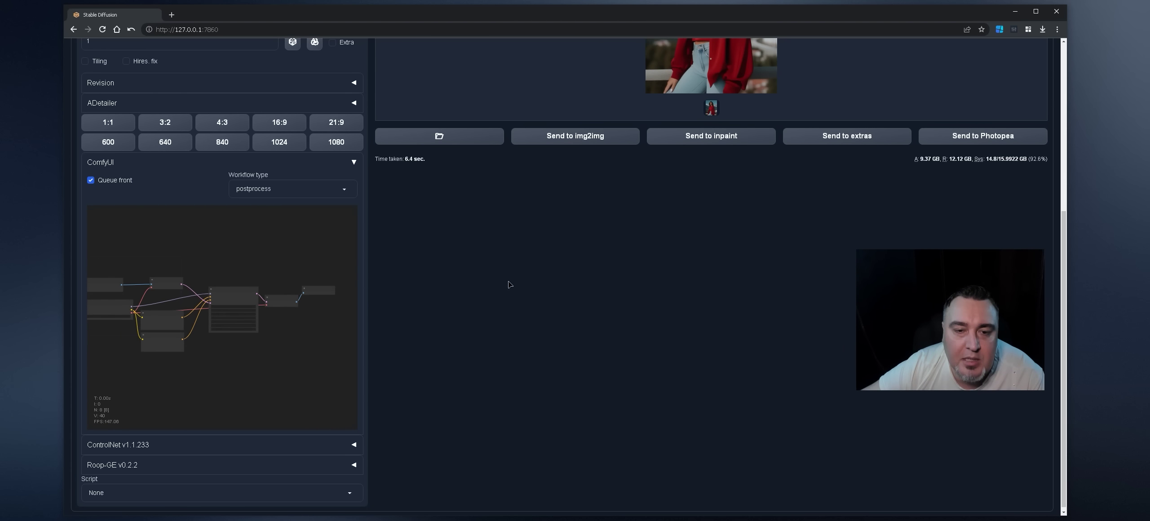
Examine the existing generated image of the woman in the enlarged preview and close it.
{"action": "scroll", "coordinate": [471, 286], "scroll_direction": "up", "scroll_amount": 6}
{"action": "left_click", "coordinate": [691, 243]}
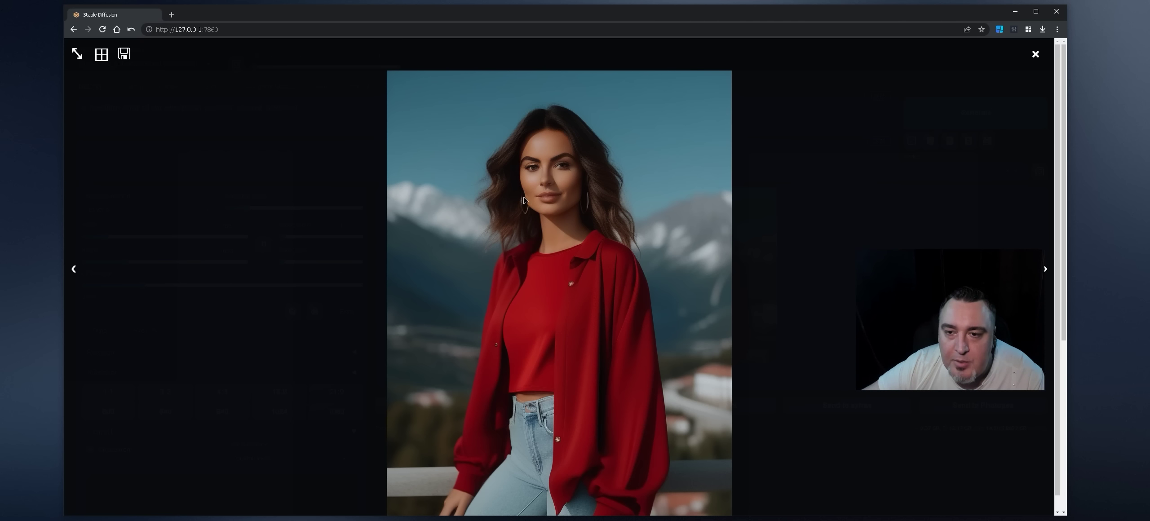
{"action": "left_click", "coordinate": [226, 264]}
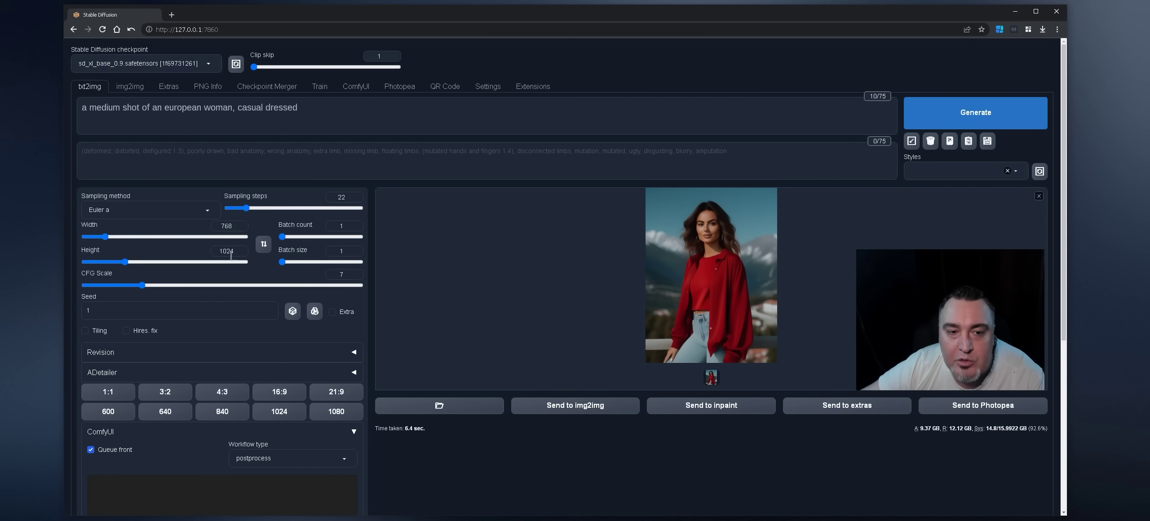
Generate the image again with the postprocess workflow in place.
{"action": "scroll", "coordinate": [450, 341], "scroll_direction": "down", "scroll_amount": 5}
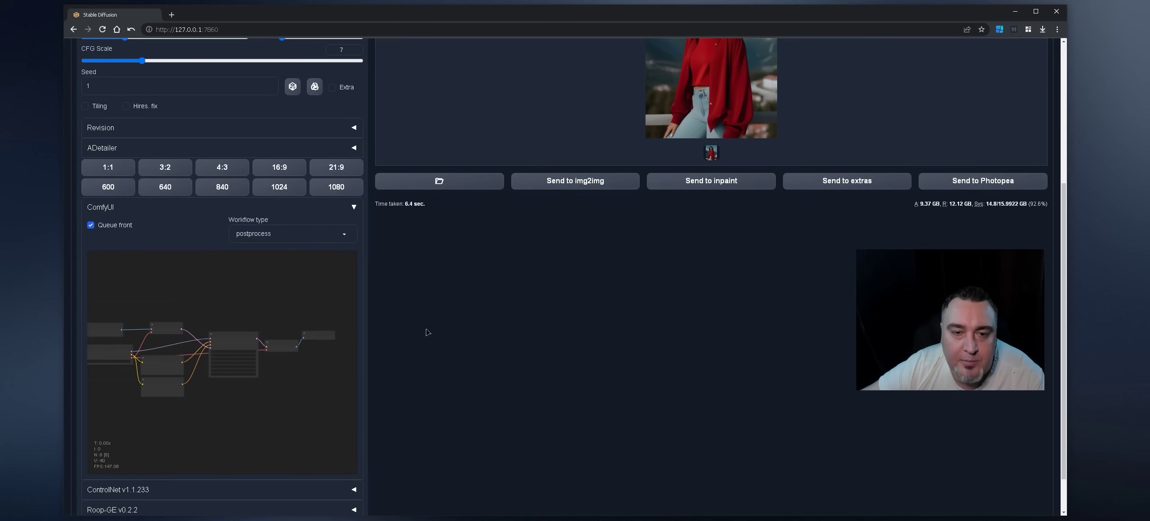
{"action": "key", "text": "ctrl+Return"}
{"action": "scroll", "coordinate": [552, 277], "scroll_direction": "up", "scroll_amount": 2}
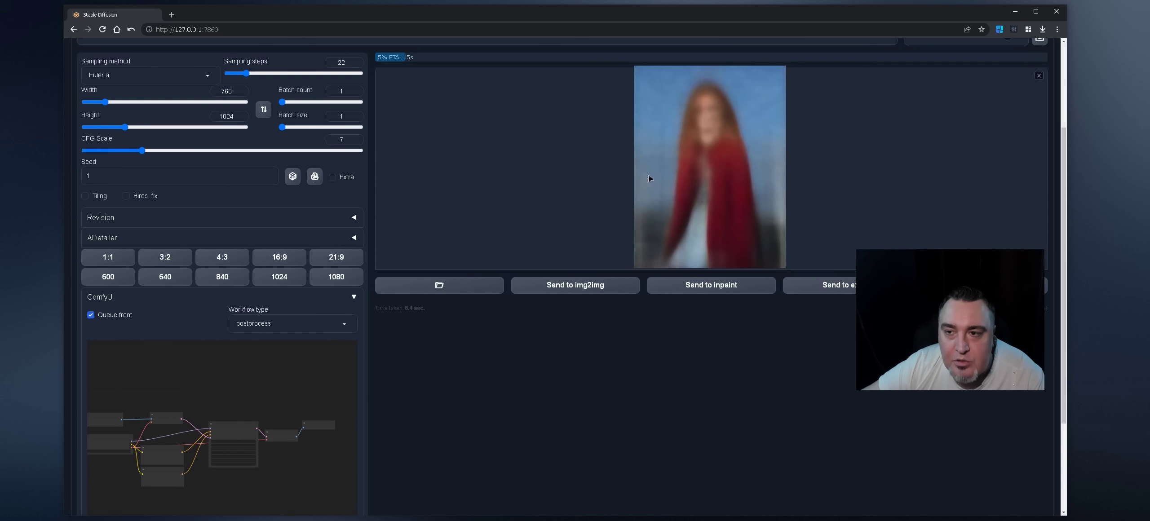
{"action": "scroll", "coordinate": [650, 234], "scroll_direction": "down", "scroll_amount": 3}
Save the unrefined image from the enlarged preview to the desktop as 00685.png.
{"action": "scroll", "coordinate": [320, 310], "scroll_direction": "up", "scroll_amount": 5}
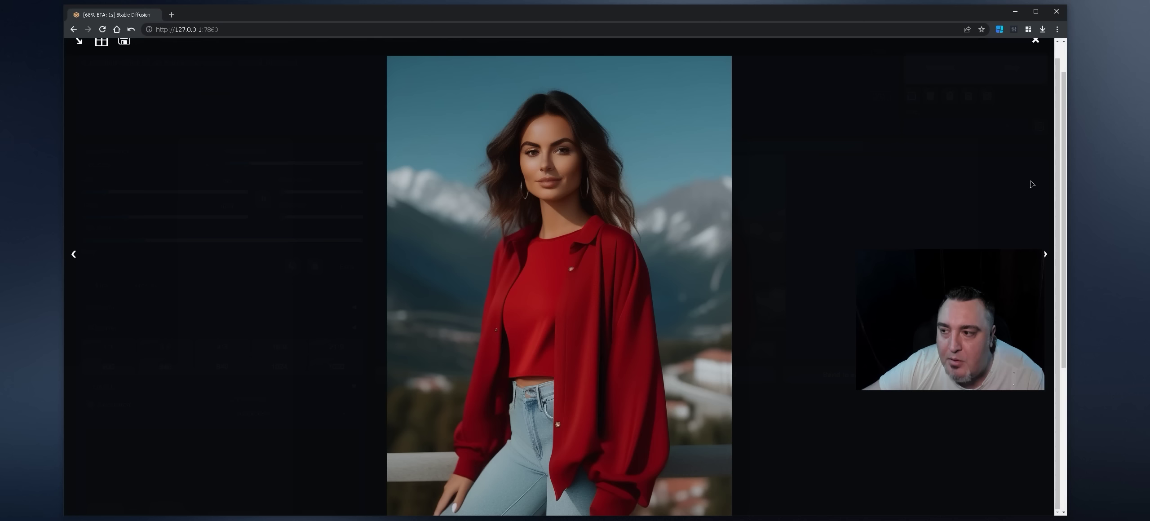
{"action": "left_click_drag", "start_coordinate": [559, 183], "coordinate": [16, 108]}
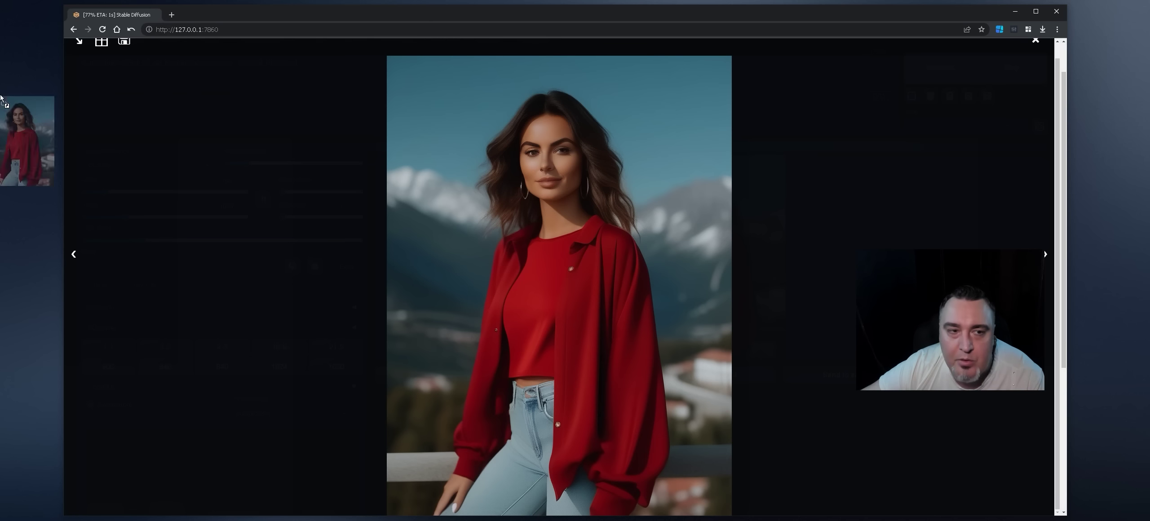
{"action": "left_click_drag", "start_coordinate": [16, 108], "coordinate": [16, 101]}
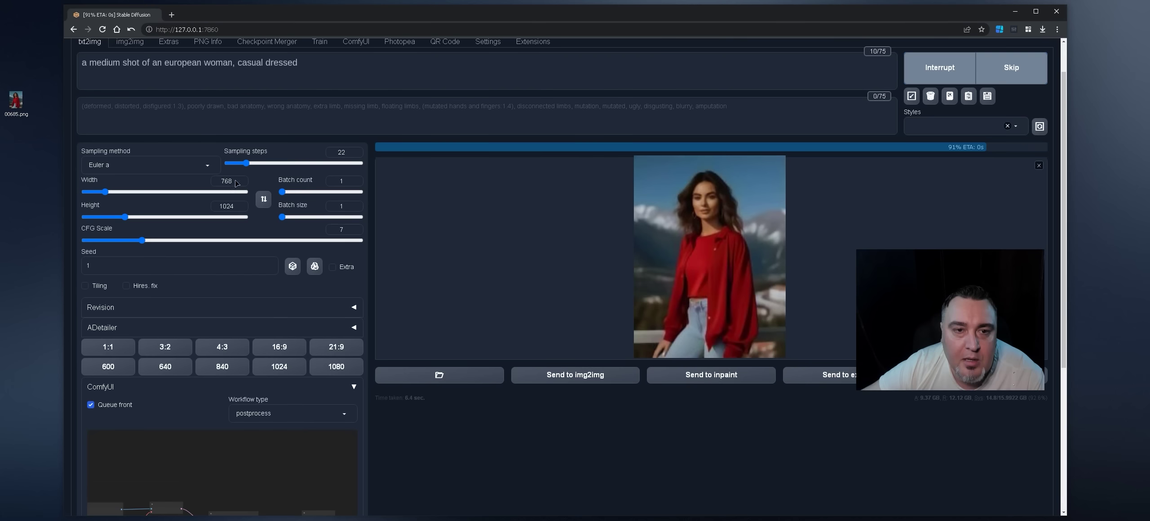
Follow the execution of the postprocess graph from VAE Encode through KSampler during the generation.
{"action": "scroll", "coordinate": [237, 182], "scroll_direction": "down", "scroll_amount": 5}
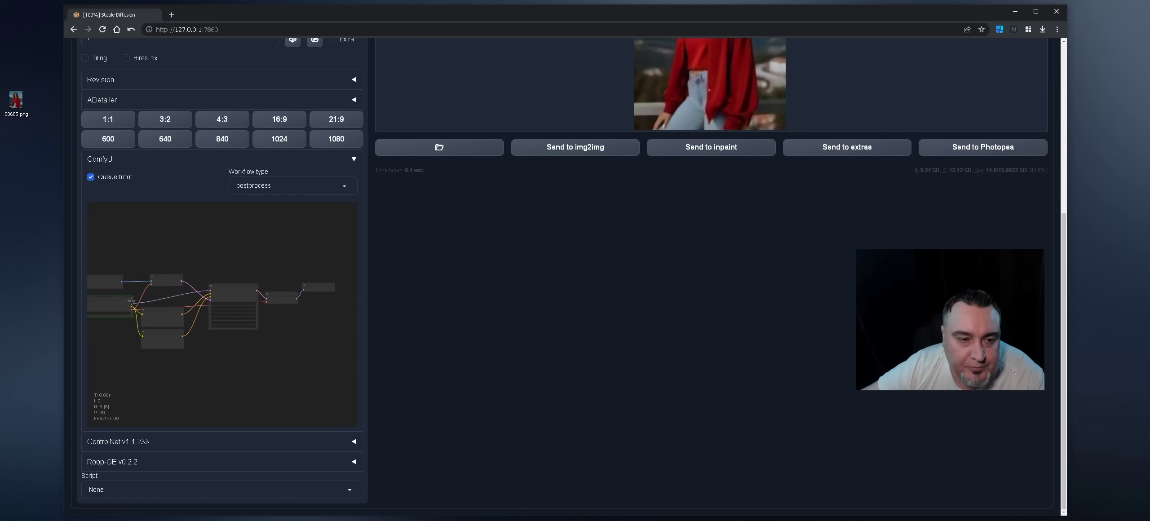
{"action": "scroll", "coordinate": [173, 332], "scroll_direction": "up", "scroll_amount": 3}
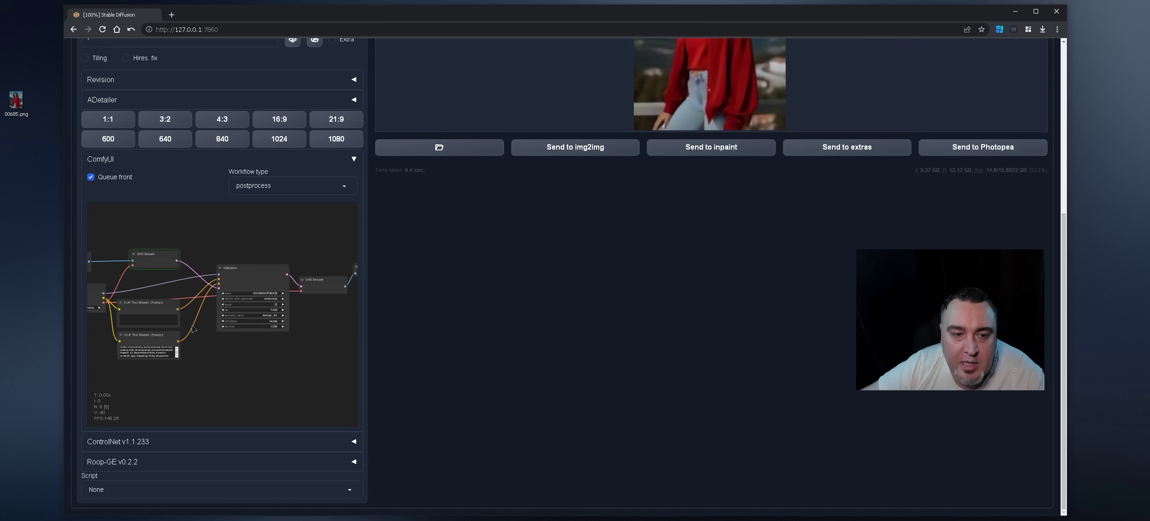
{"action": "left_click_drag", "start_coordinate": [332, 327], "coordinate": [204, 312]}
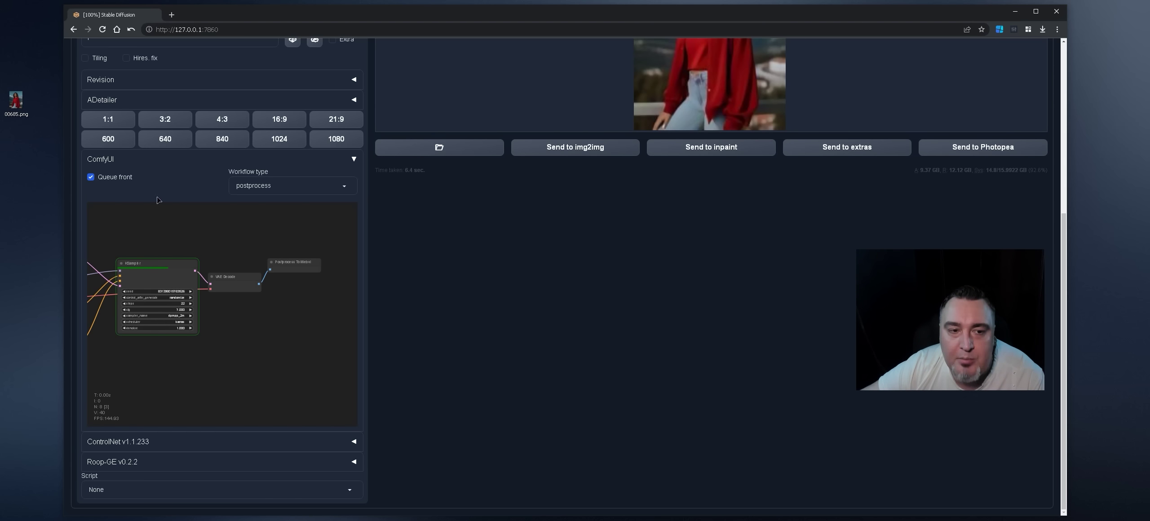
{"action": "left_click", "coordinate": [134, 161]}
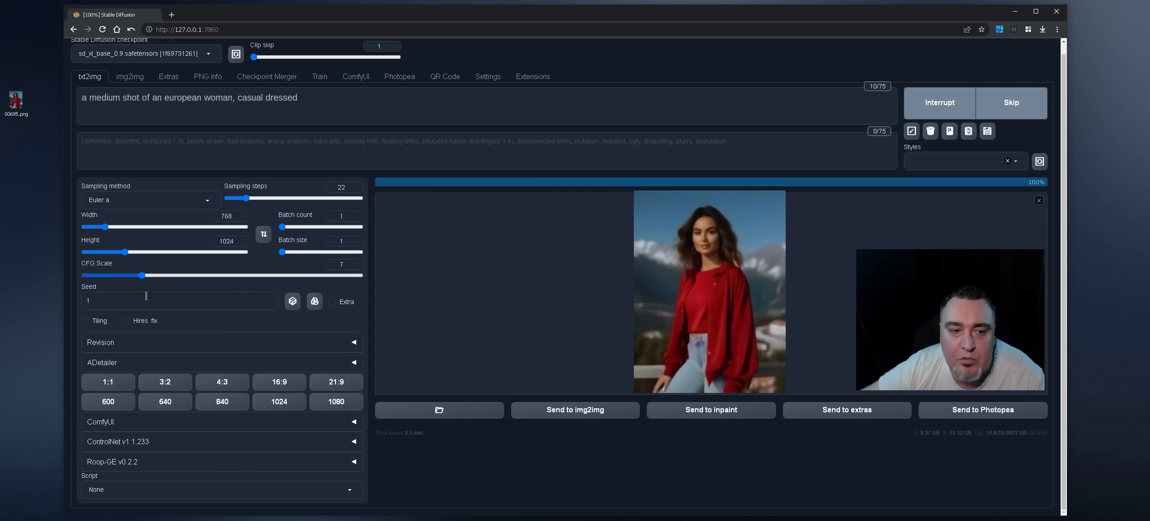
{"action": "left_click", "coordinate": [128, 427]}
{"action": "scroll", "coordinate": [159, 392], "scroll_direction": "down", "scroll_amount": 7}
{"action": "scroll", "coordinate": [231, 326], "scroll_direction": "up", "scroll_amount": 2}
Examine the newly generated, refined image in the enlarged preview and close it.
{"action": "scroll", "coordinate": [692, 233], "scroll_direction": "up", "scroll_amount": 6}
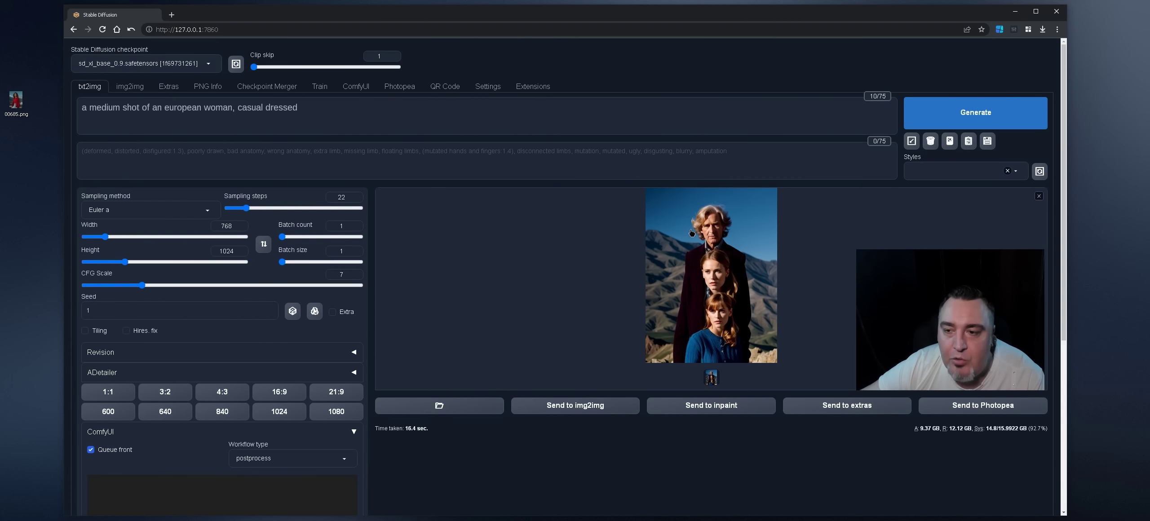
{"action": "left_click", "coordinate": [688, 260]}
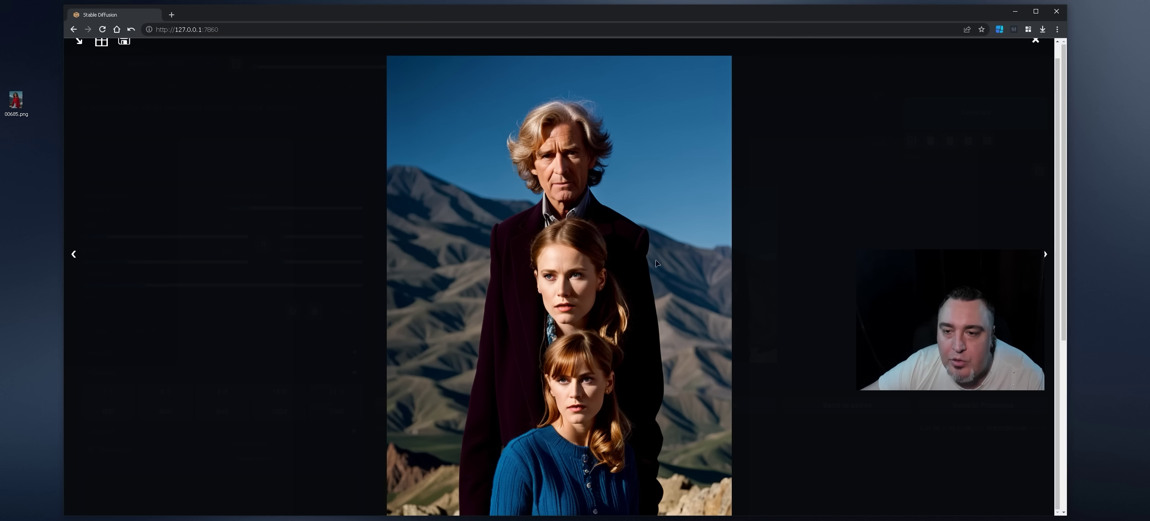
{"action": "left_click", "coordinate": [603, 318]}
Set KSampler's denoise to 0.4 in the postprocess workflow.
{"action": "scroll", "coordinate": [317, 369], "scroll_direction": "down", "scroll_amount": 6}
{"action": "scroll", "coordinate": [316, 368], "scroll_direction": "up", "scroll_amount": 5}
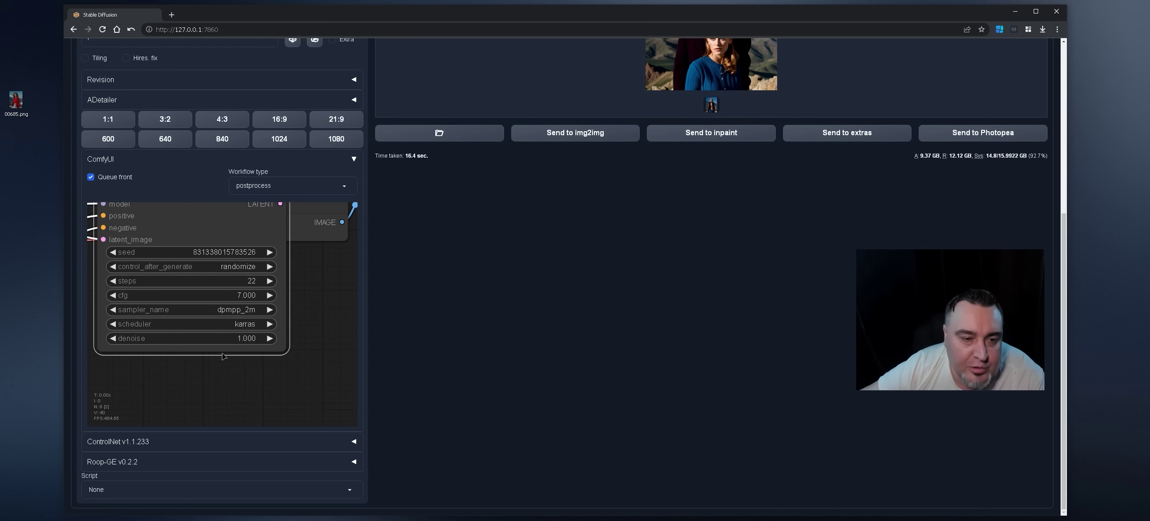
{"action": "left_click_drag", "start_coordinate": [224, 357], "coordinate": [252, 338]}
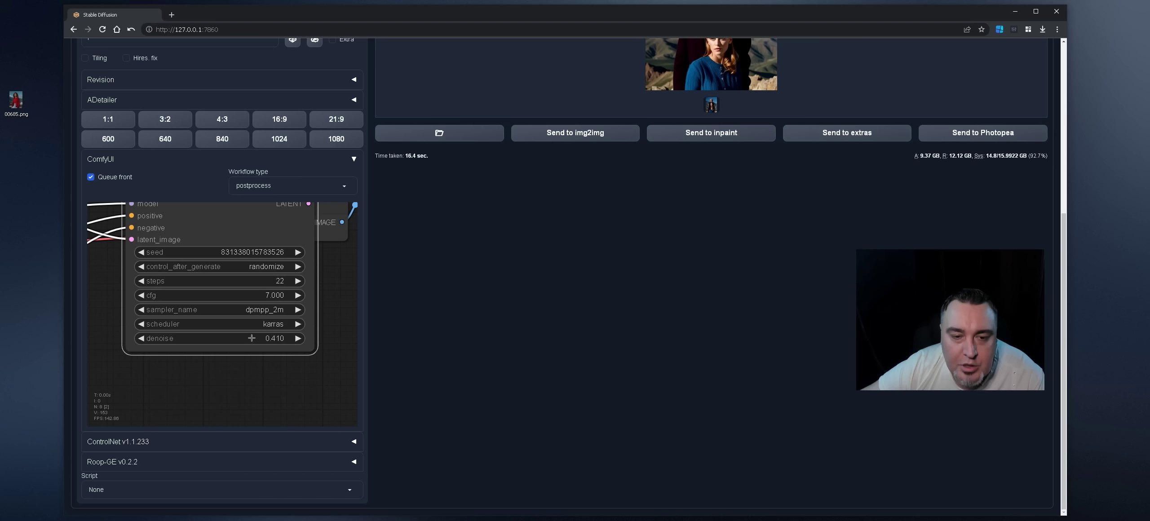
{"action": "scroll", "coordinate": [251, 338], "scroll_direction": "down", "scroll_amount": 10}
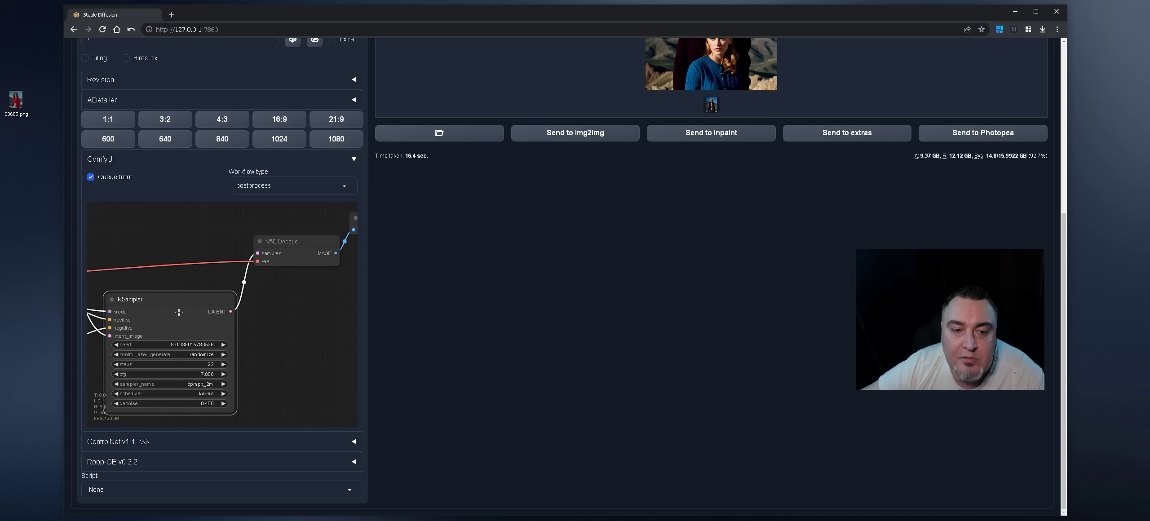
{"action": "scroll", "coordinate": [308, 336], "scroll_direction": "down", "scroll_amount": 3}
{"action": "double_click", "coordinate": [230, 264]}
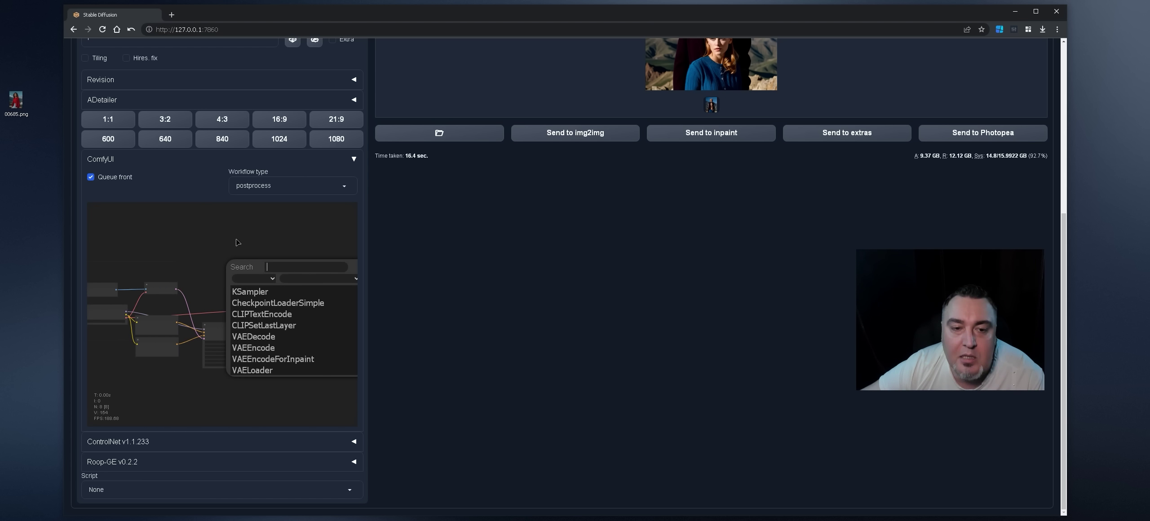
Collapse the ComfyUI section and regenerate the image, moving 00685.png to the desktop's upper corner while it runs.
{"action": "left_click", "coordinate": [163, 160]}
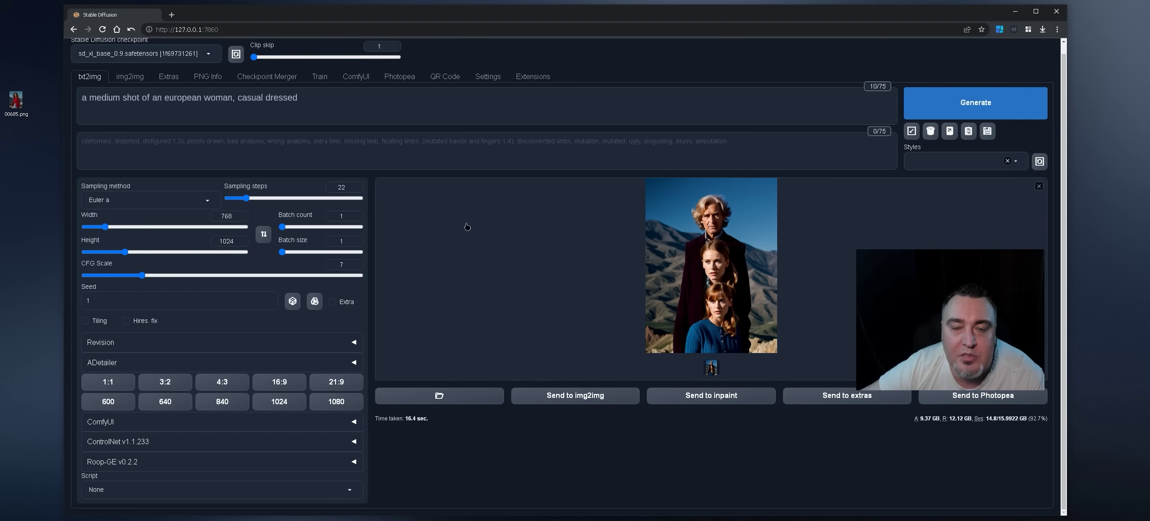
{"action": "left_click", "coordinate": [929, 103]}
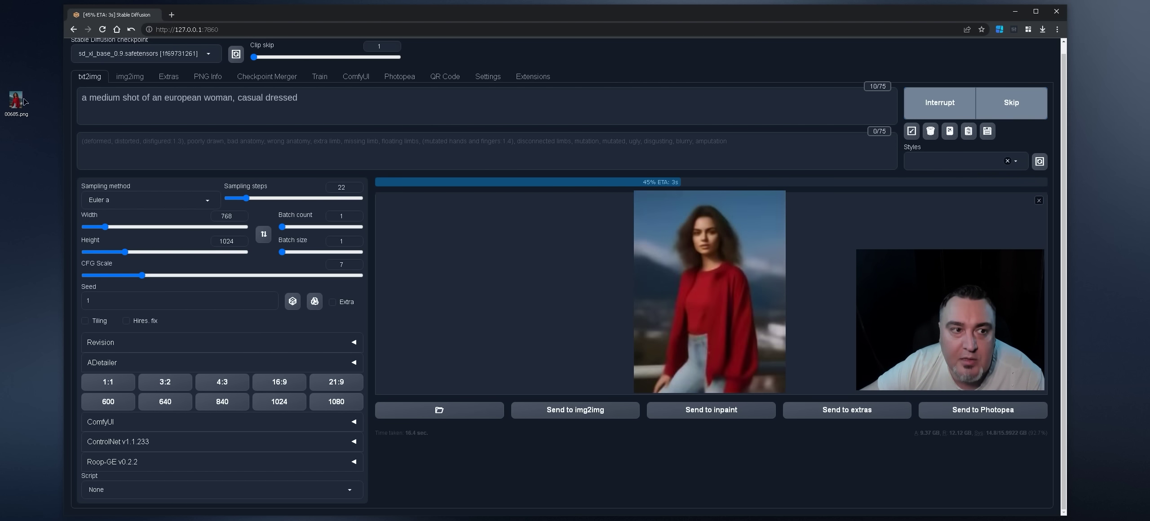
{"action": "left_click_drag", "start_coordinate": [16, 101], "coordinate": [17, 21]}
{"action": "left_click", "coordinate": [442, 103]}
{"action": "scroll", "coordinate": [156, 101], "scroll_direction": "up", "scroll_amount": 1}
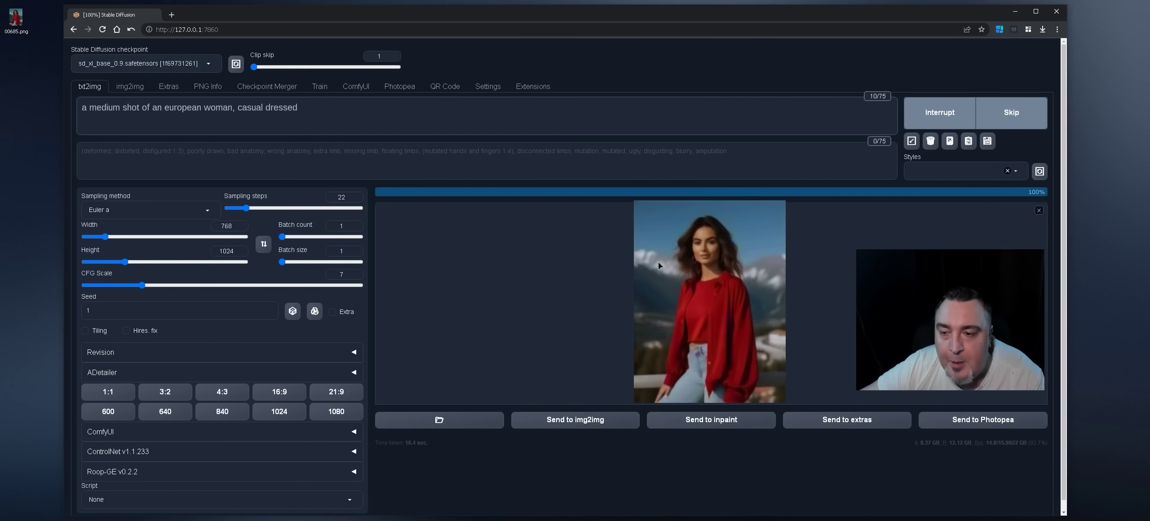
Open 00685.png in IrfanView beside the browser and enlarge the new refined image to compare the two.
{"action": "double_click", "coordinate": [16, 19]}
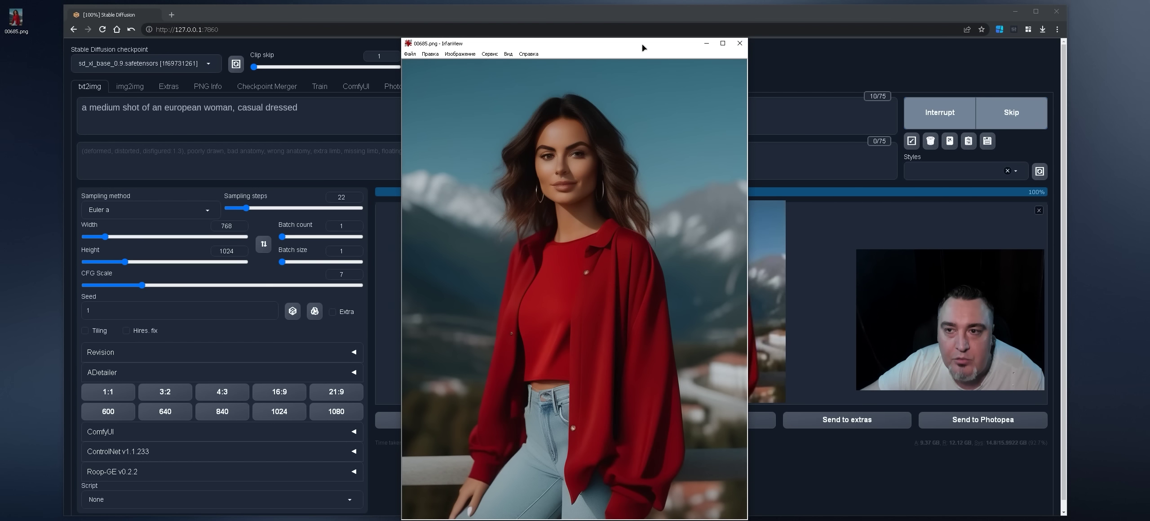
{"action": "left_click_drag", "start_coordinate": [643, 47], "coordinate": [254, 39]}
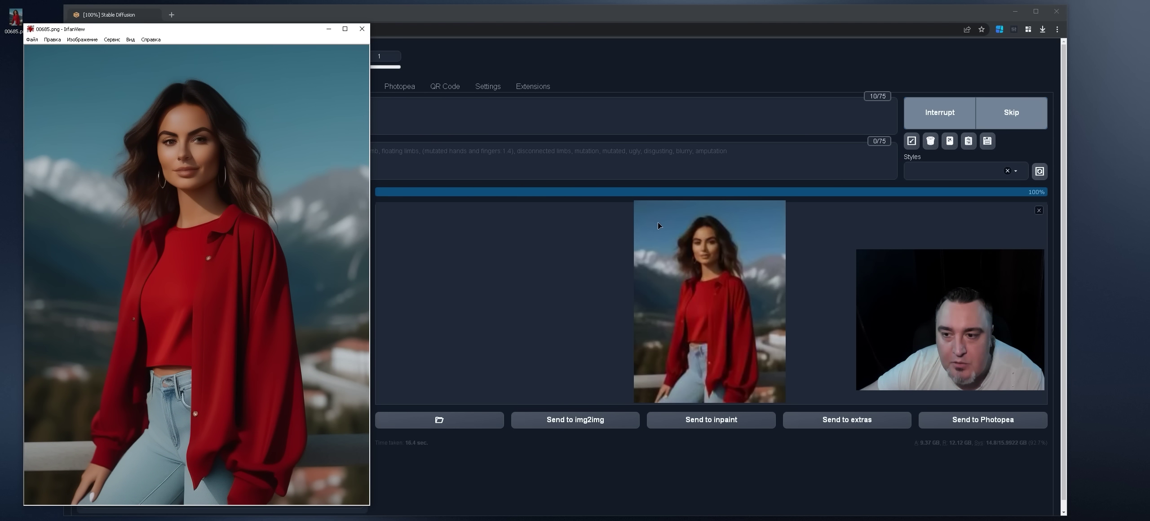
{"action": "left_click", "coordinate": [679, 237]}
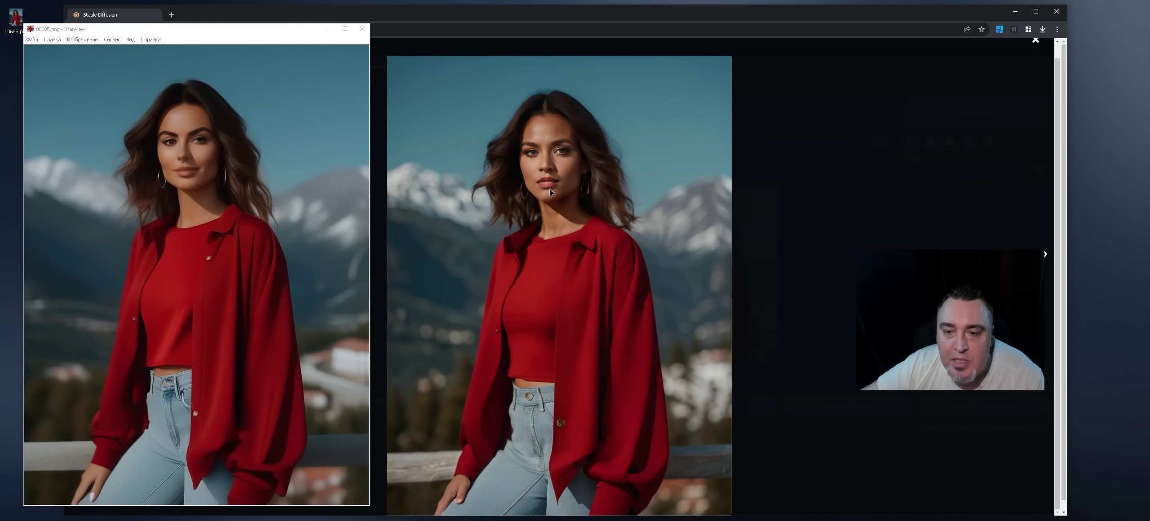
Close both comparison images, reset the seed to -1, and generate a new image.
{"action": "left_click", "coordinate": [366, 32]}
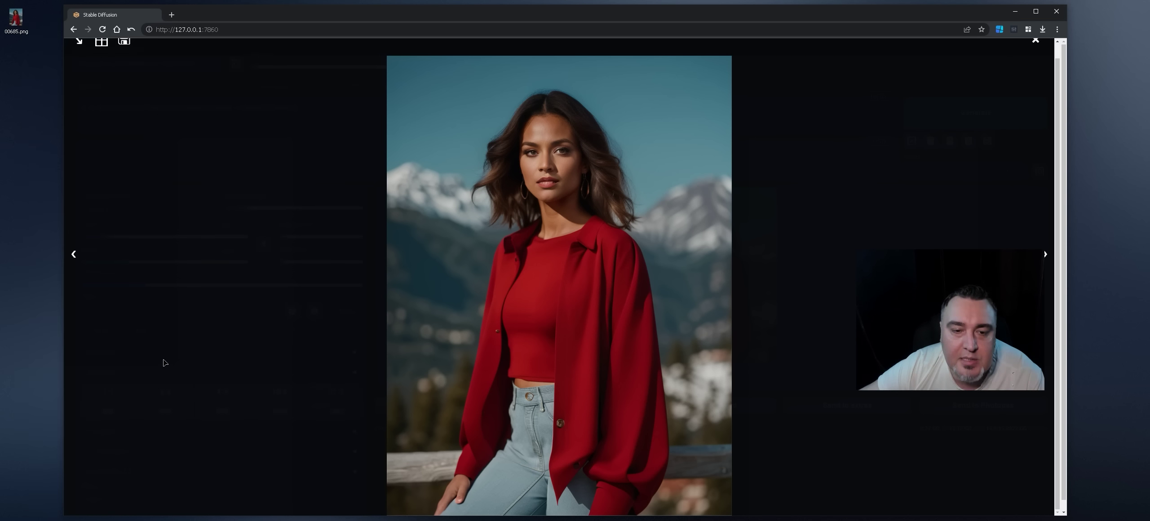
{"action": "left_click", "coordinate": [162, 368]}
{"action": "left_click", "coordinate": [293, 311]}
{"action": "left_click", "coordinate": [967, 114]}
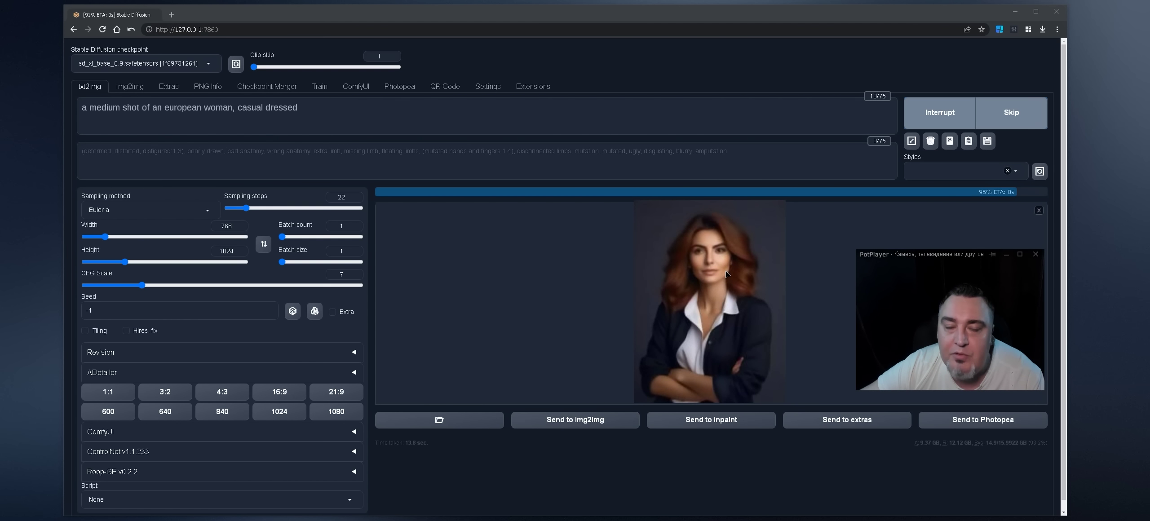
{"action": "left_click", "coordinate": [626, 104]}
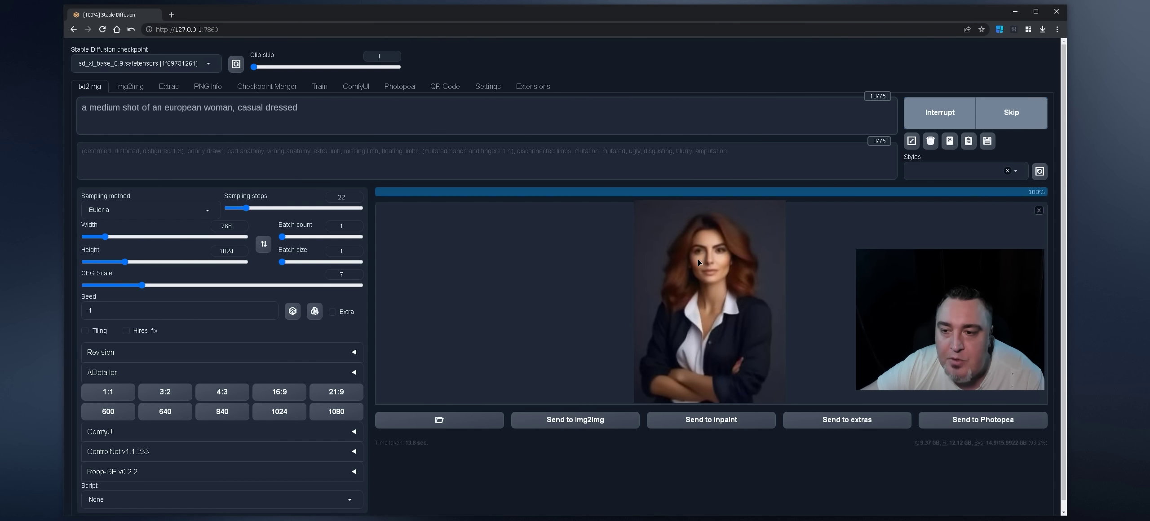
Examine the SDXL low and high aesthetic scores used for the refiner in the Stable Diffusion XL settings.
{"action": "left_click", "coordinate": [483, 88]}
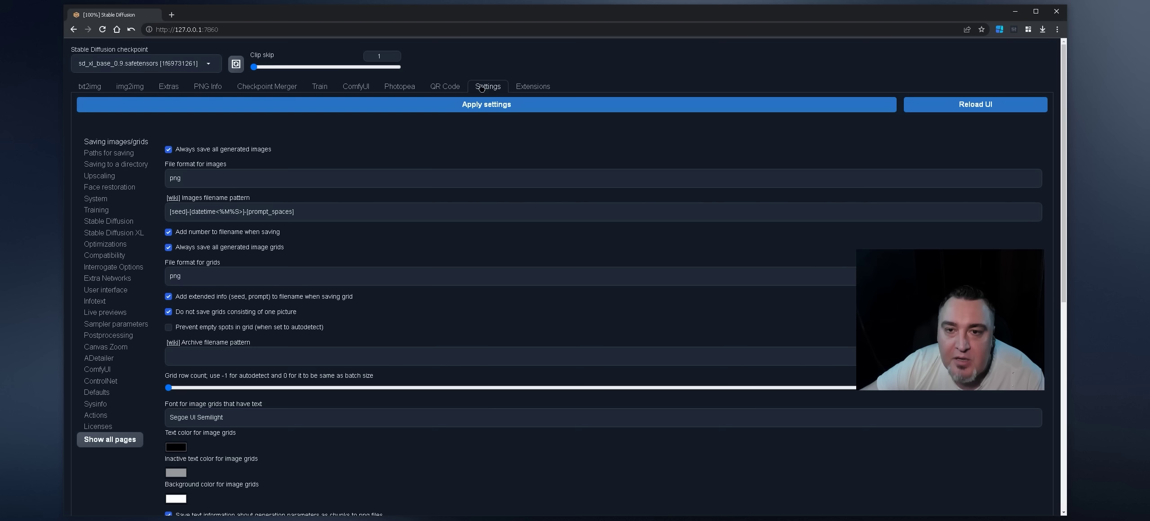
{"action": "left_click", "coordinate": [133, 236]}
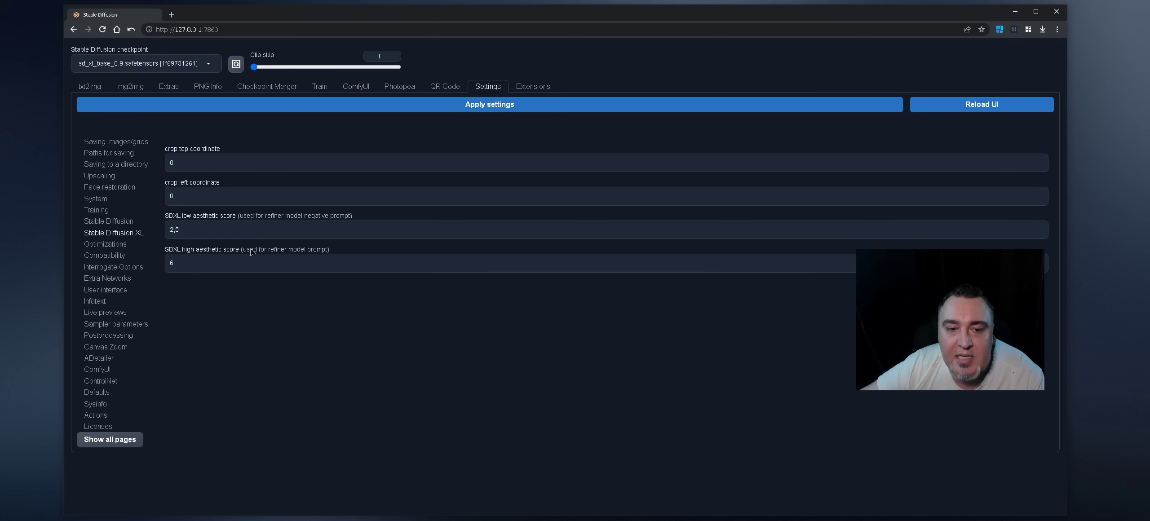
{"action": "left_click_drag", "start_coordinate": [326, 251], "coordinate": [222, 252]}
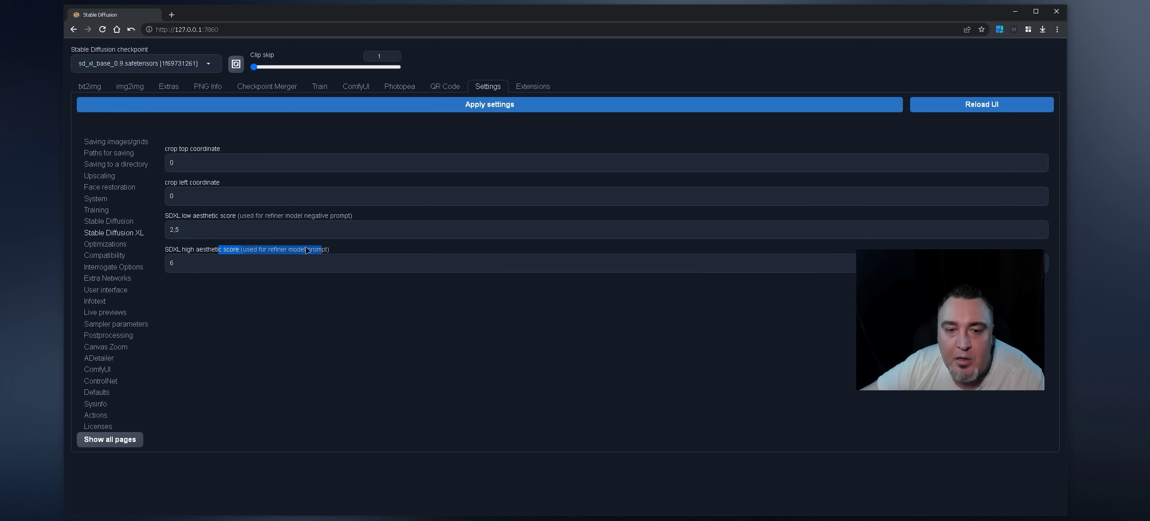
{"action": "left_click_drag", "start_coordinate": [283, 217], "coordinate": [335, 219]}
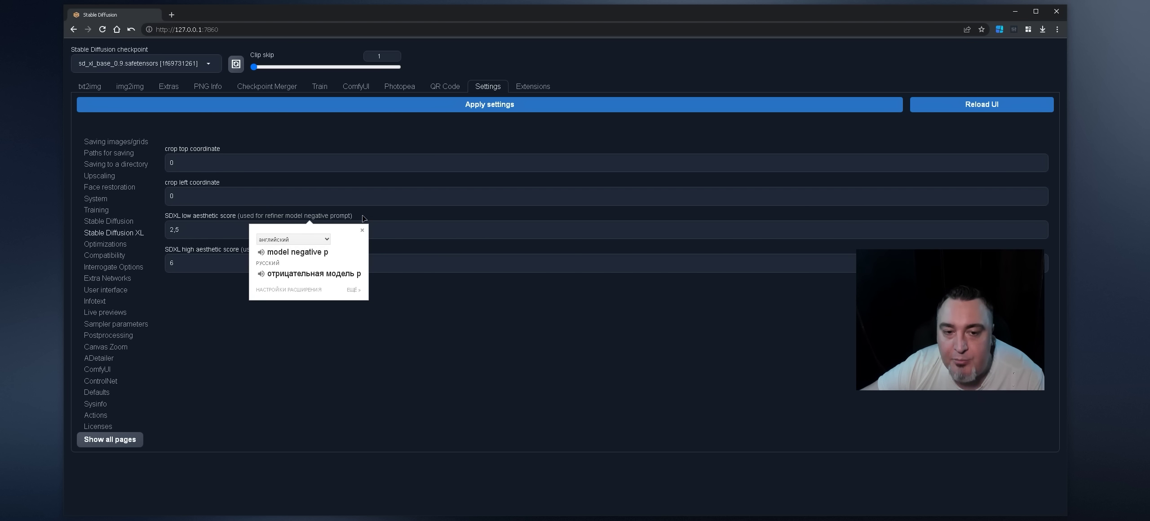
{"action": "left_click", "coordinate": [406, 248]}
{"action": "left_click", "coordinate": [239, 261]}
{"action": "left_click", "coordinate": [236, 284]}
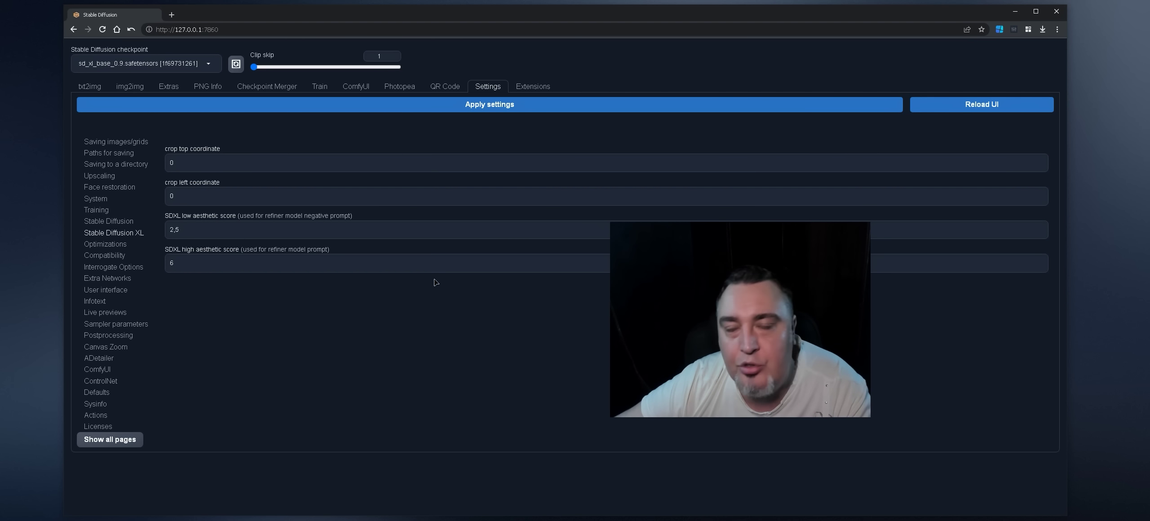
{"action": "left_click_drag", "start_coordinate": [656, 305], "coordinate": [614, 268]}
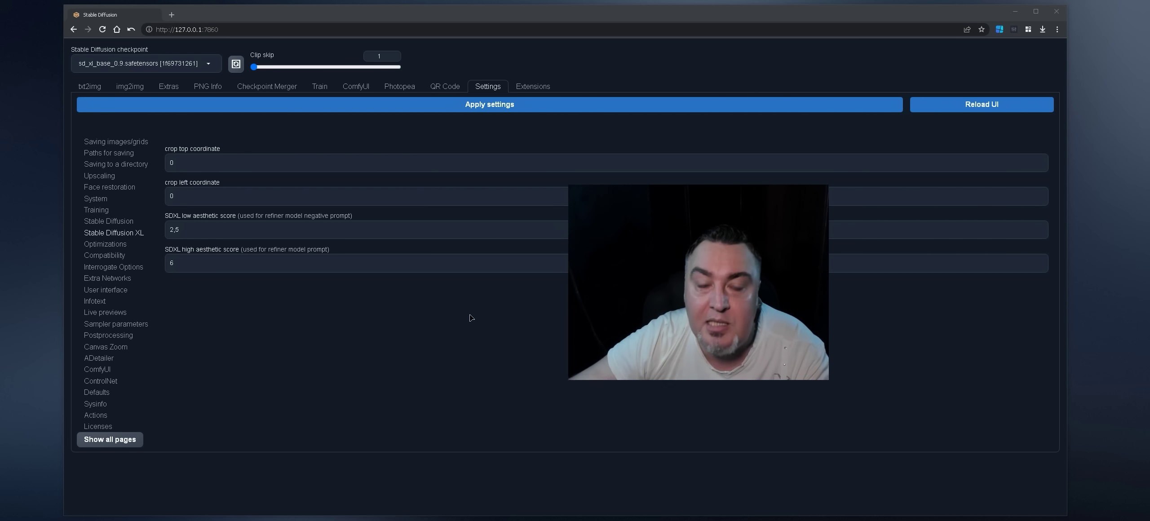
{"action": "left_click", "coordinate": [220, 300]}
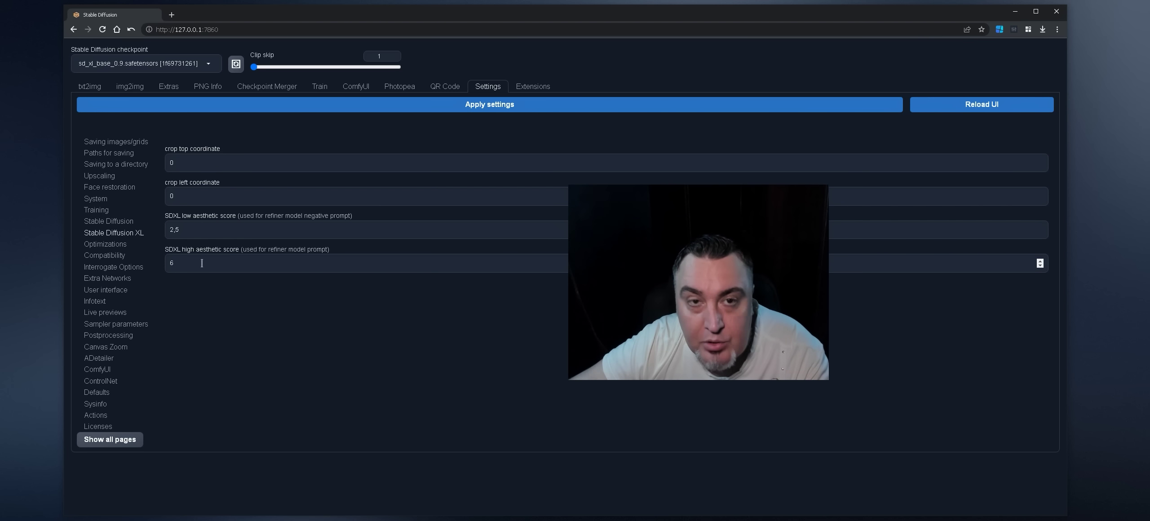
{"action": "left_click_drag", "start_coordinate": [202, 264], "coordinate": [152, 268]}
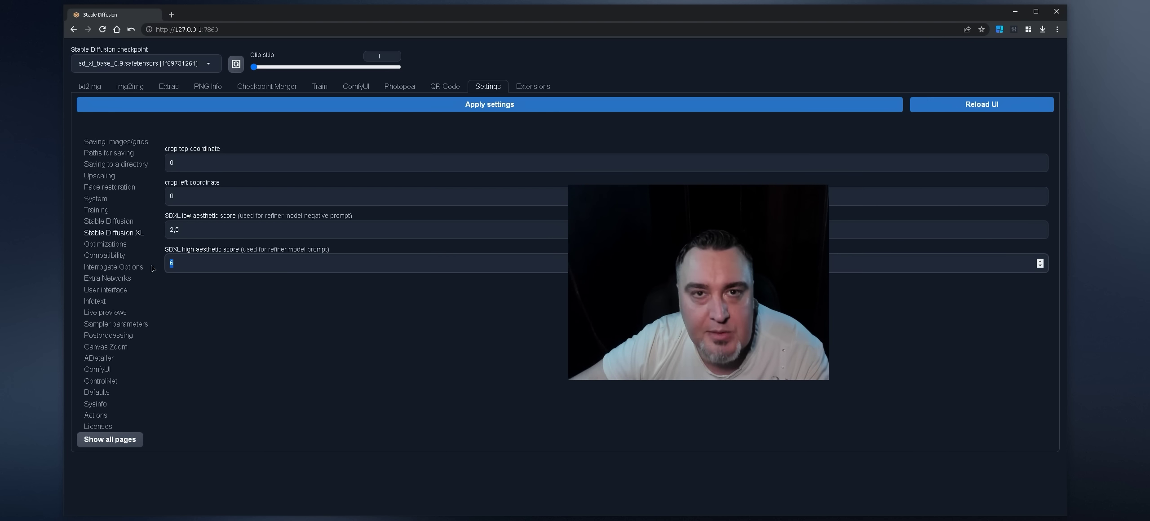
{"action": "left_click", "coordinate": [194, 291]}
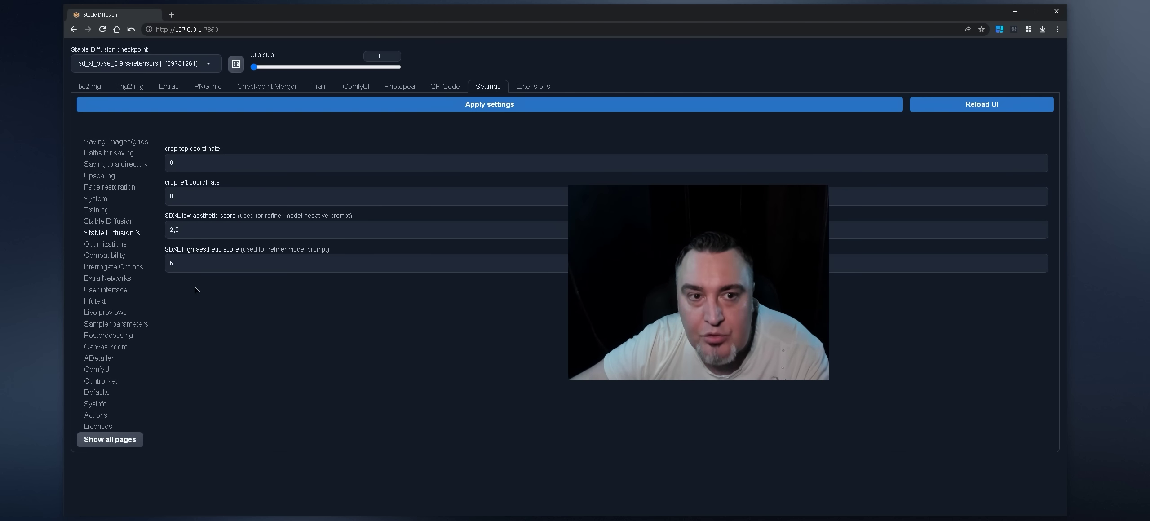
Return to txt2img, view the newly generated portrait enlarged, and close the preview.
{"action": "left_click", "coordinate": [90, 86]}
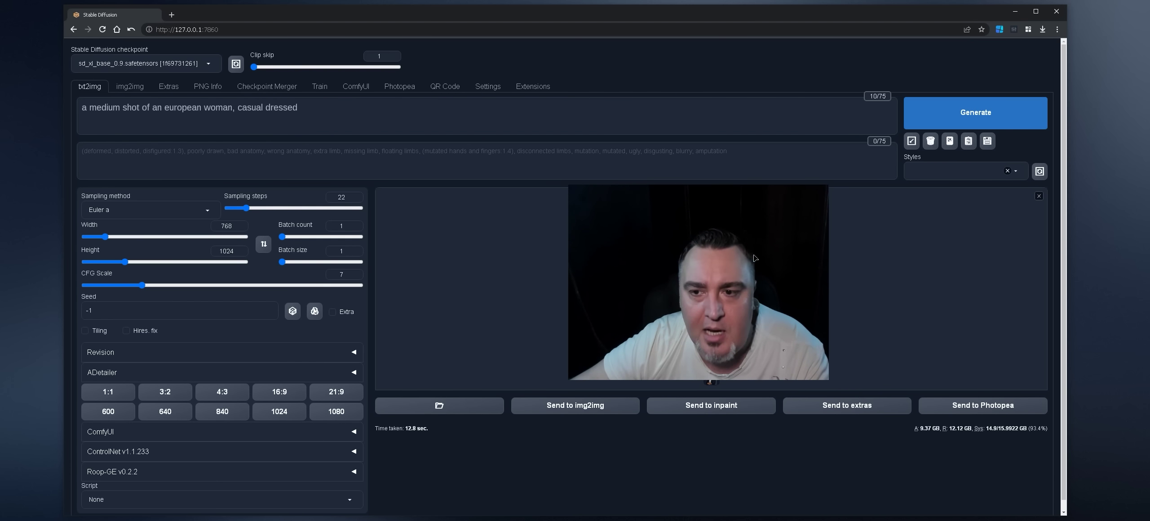
{"action": "left_click", "coordinate": [466, 271]}
{"action": "left_click_drag", "start_coordinate": [465, 272], "coordinate": [957, 352]}
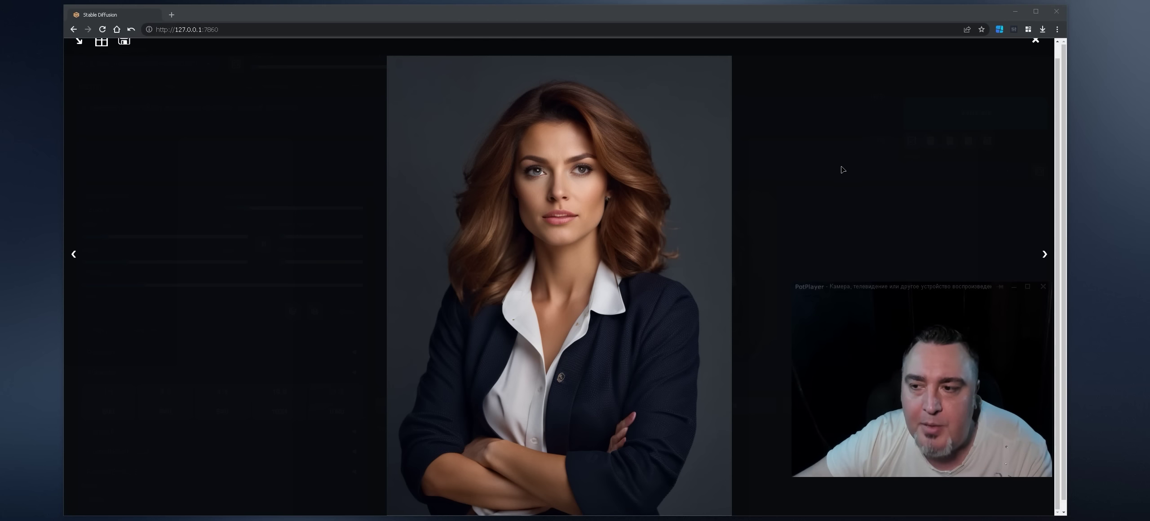
{"action": "left_click", "coordinate": [841, 170]}
Set the image size to 1024 wide by 1400 high and generate a new image.
{"action": "left_click_drag", "start_coordinate": [236, 227], "coordinate": [198, 228]}
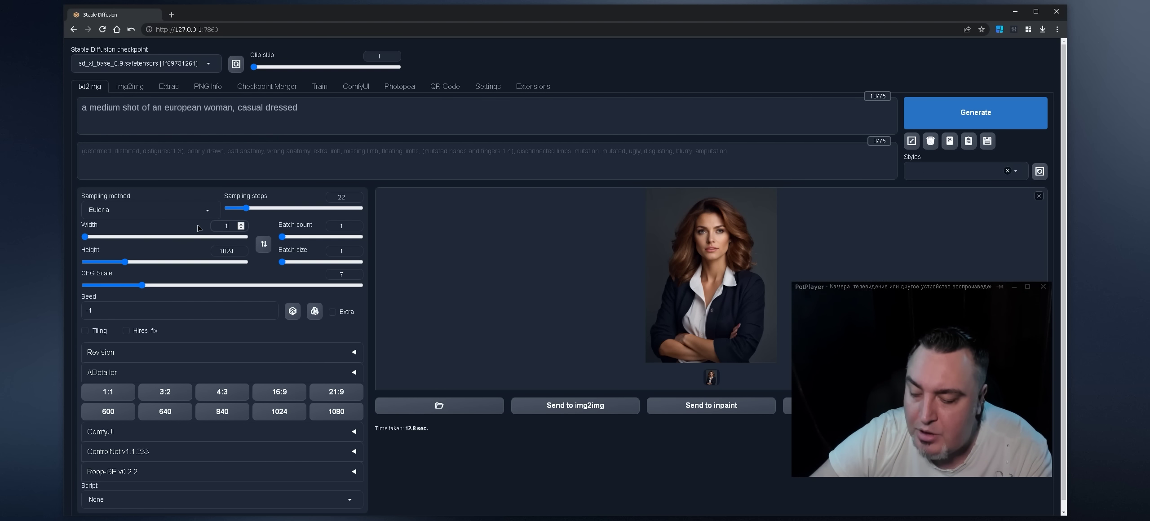
{"action": "type", "text": "1024"}
{"action": "key", "text": "BackSpace"}
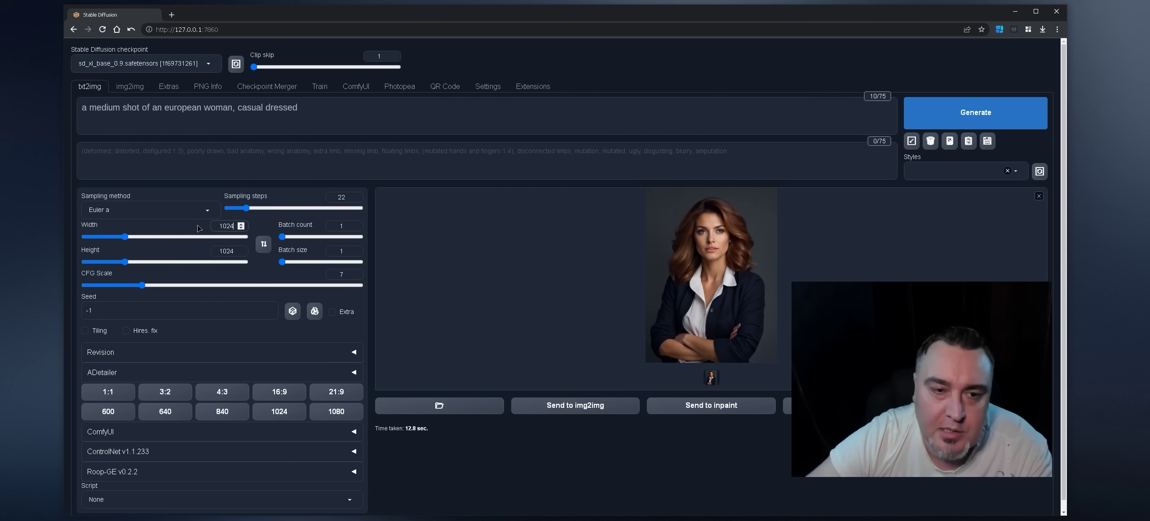
{"action": "key", "text": "Tab"}
{"action": "key", "text": "Tab"}
{"action": "type", "text": "1400"}
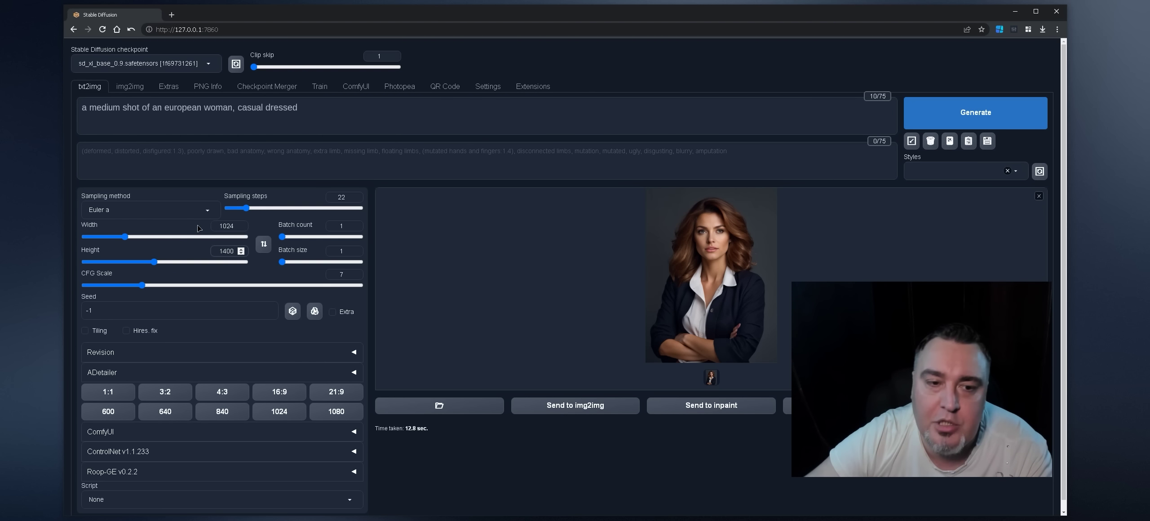
{"action": "left_click", "coordinate": [1016, 110]}
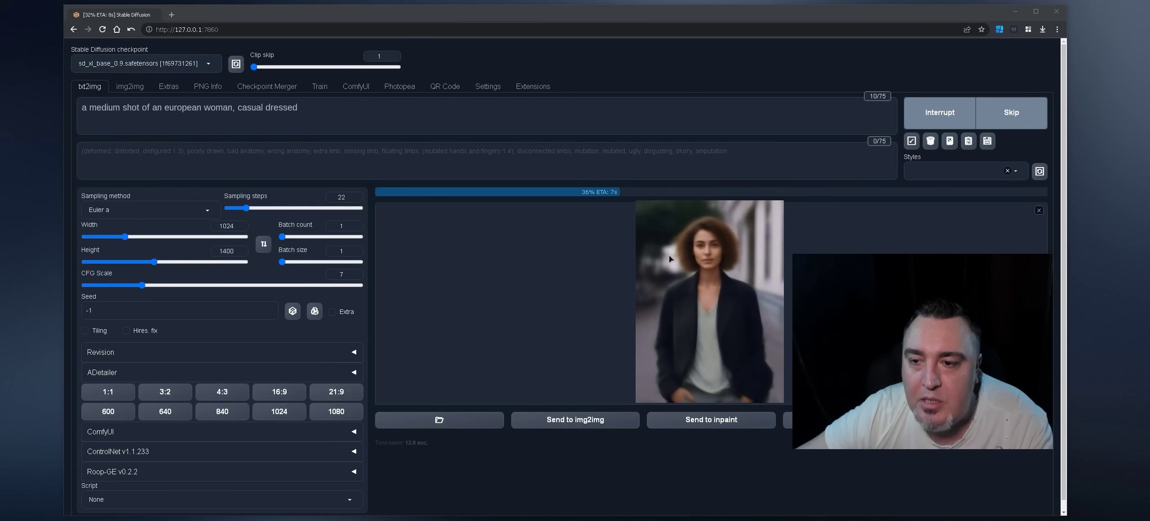
Expand the ComfyUI section during generation to check it, and collapse it again.
{"action": "left_click", "coordinate": [595, 125]}
{"action": "scroll", "coordinate": [198, 473], "scroll_direction": "down", "scroll_amount": 1}
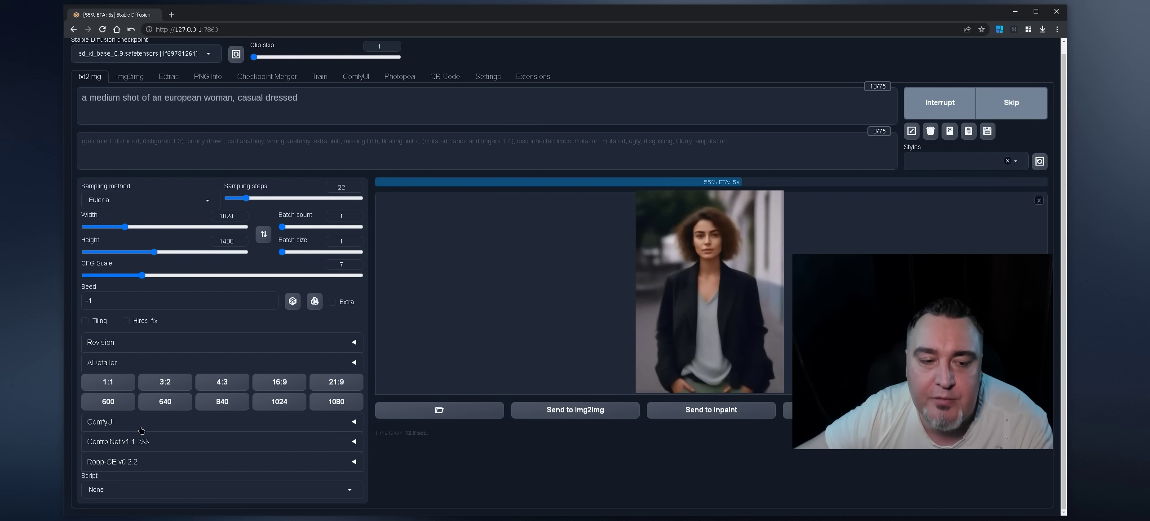
{"action": "left_click", "coordinate": [202, 422]}
{"action": "scroll", "coordinate": [252, 472], "scroll_direction": "down", "scroll_amount": 2}
{"action": "left_click", "coordinate": [122, 334]}
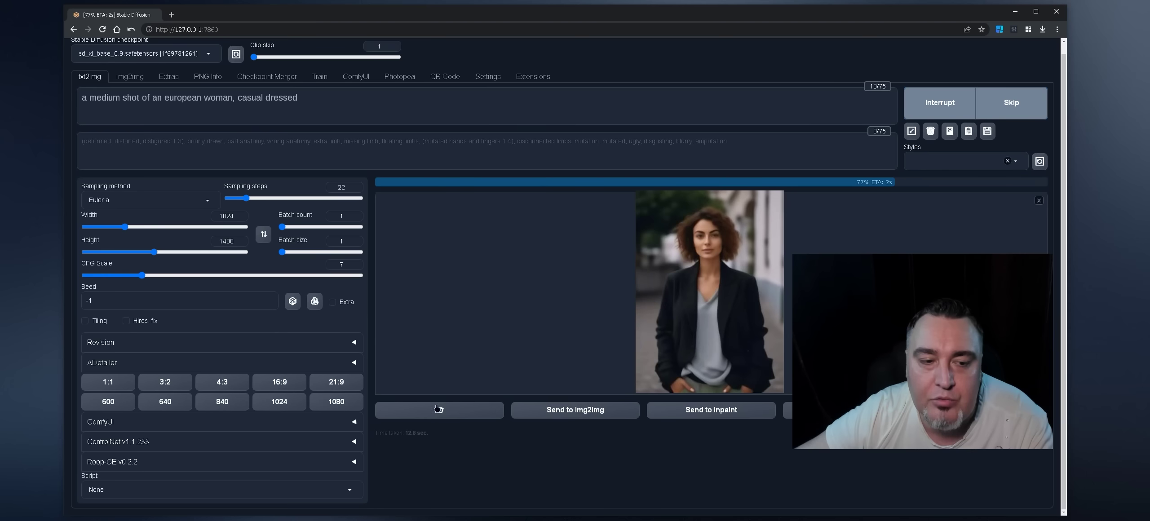
{"action": "scroll", "coordinate": [593, 259], "scroll_direction": "up", "scroll_amount": 1}
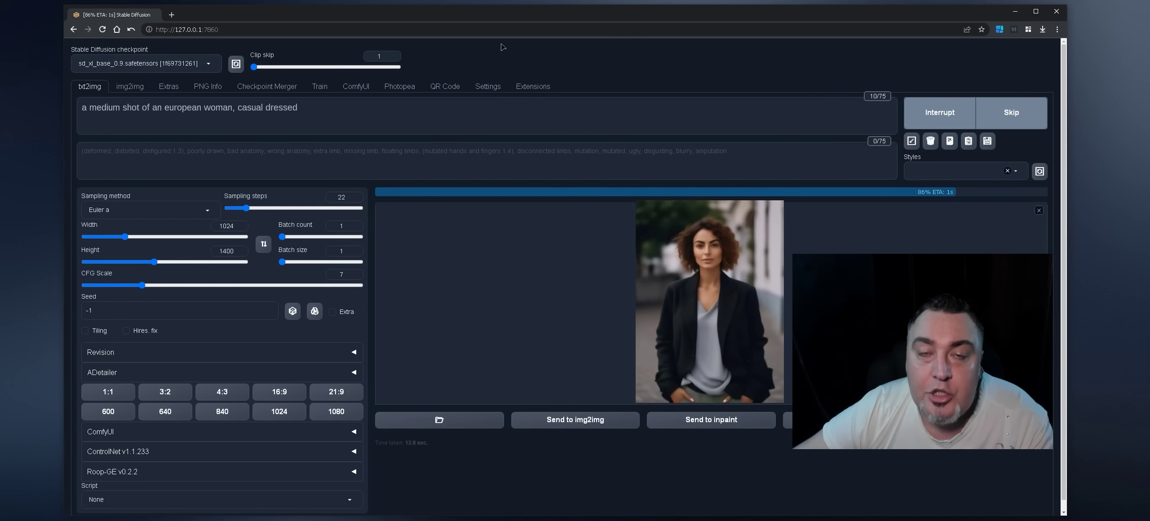
Review the refiner's aesthetic score settings again while the image generates, and go back to txt2img.
{"action": "left_click", "coordinate": [488, 86]}
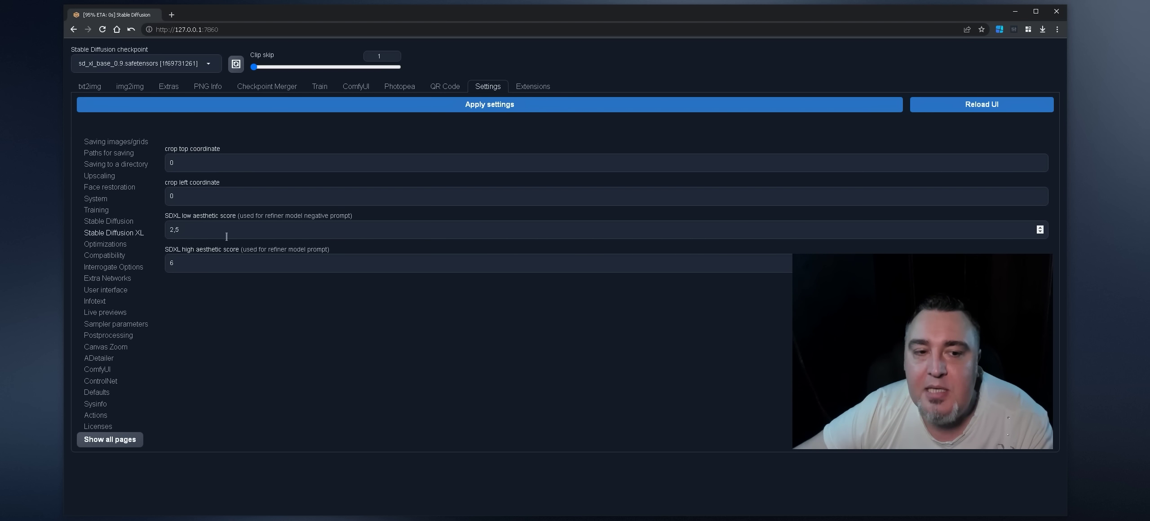
{"action": "left_click", "coordinate": [90, 87]}
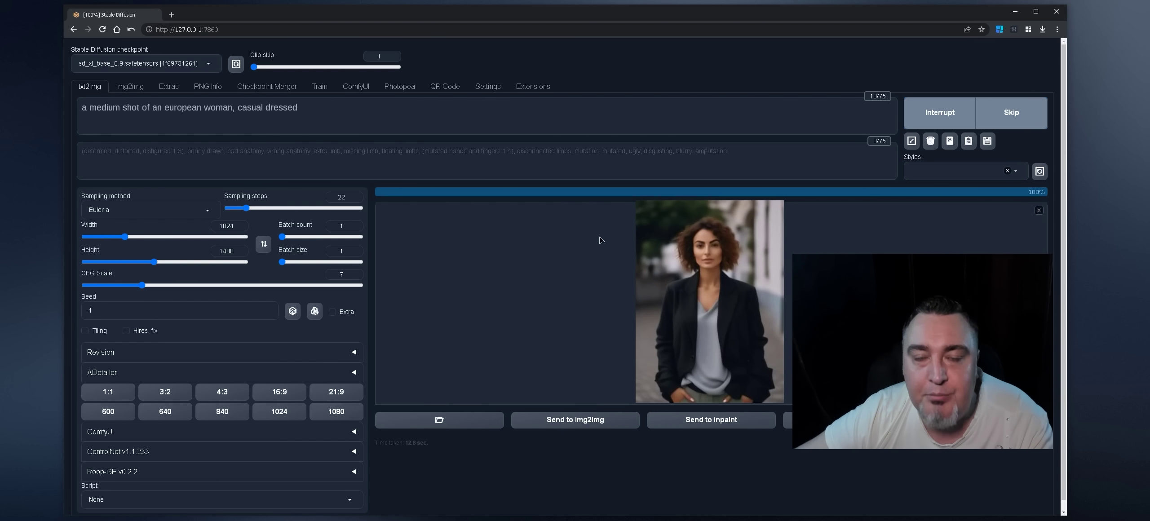
{"action": "left_click", "coordinate": [494, 90]}
{"action": "left_click", "coordinate": [212, 277]}
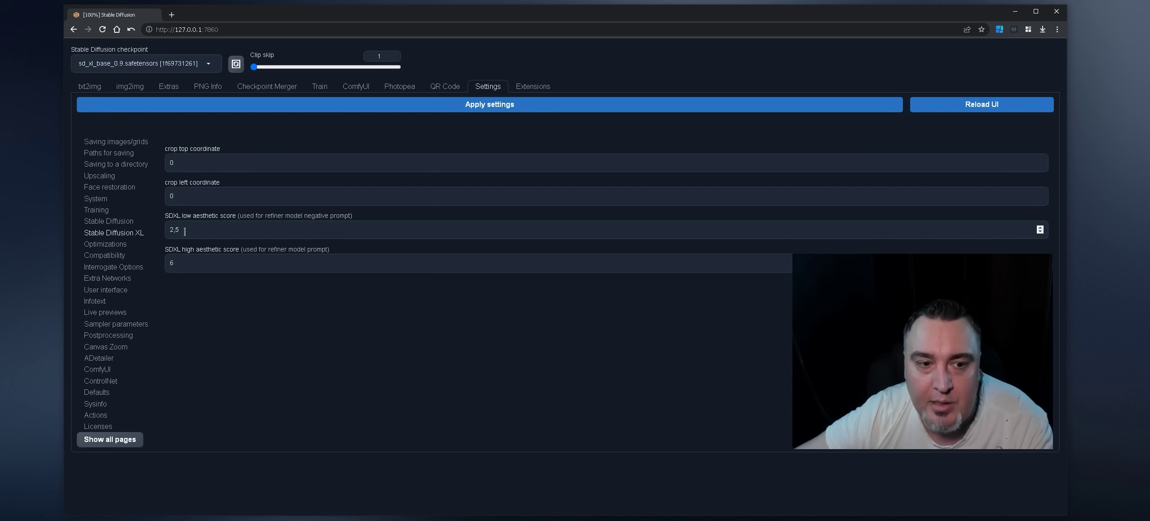
{"action": "left_click", "coordinate": [82, 90]}
Inspect the generated 1024 by 1400 image in the enlarged preview and close it.
{"action": "left_click", "coordinate": [646, 240]}
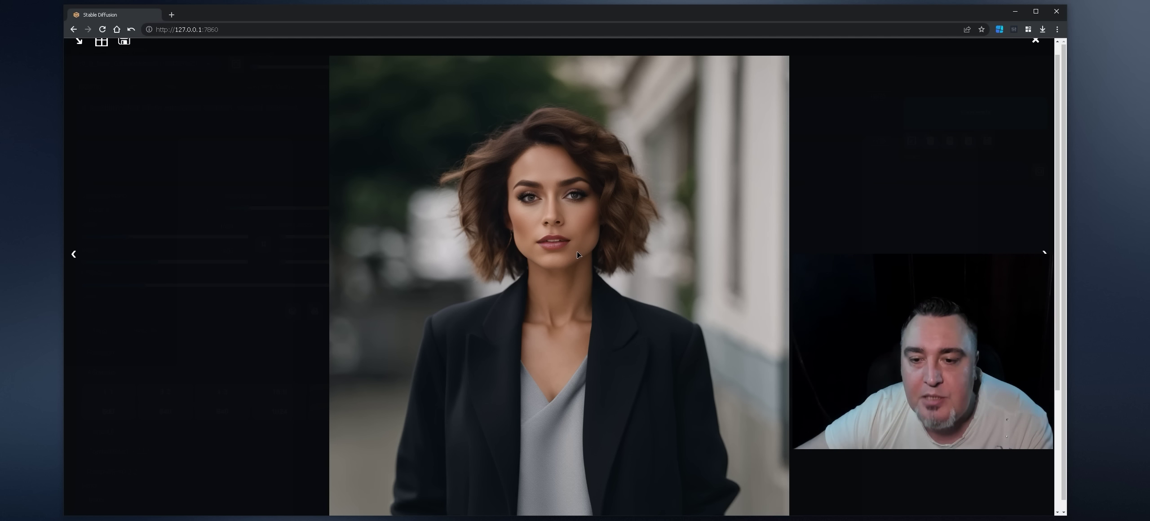
{"action": "scroll", "coordinate": [577, 252], "scroll_direction": "down", "scroll_amount": 2}
{"action": "left_click", "coordinate": [239, 107]}
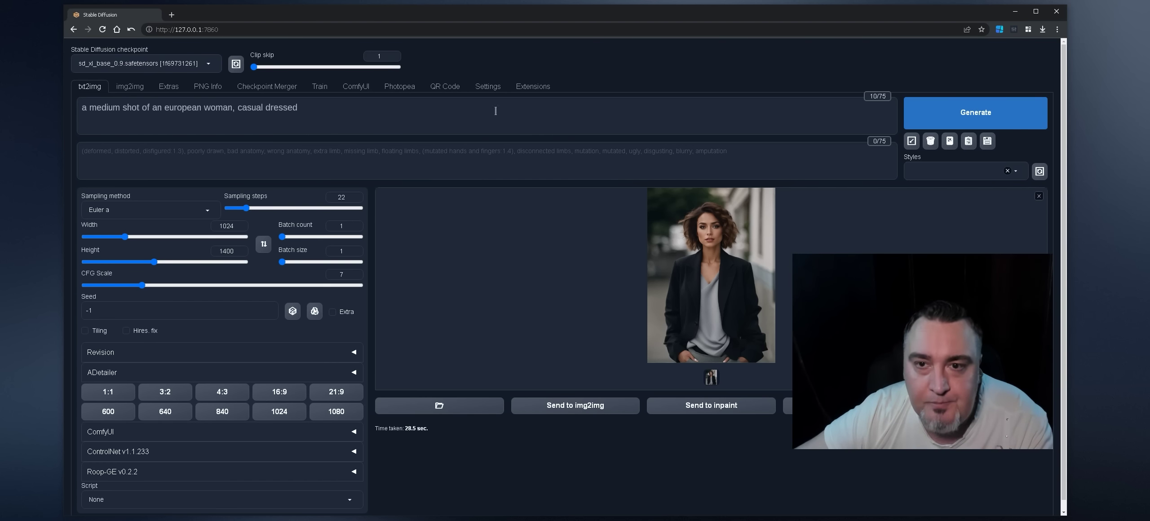
Set the SDXL low aesthetic score to 5 and the high aesthetic score to 8, and apply the settings.
{"action": "left_click", "coordinate": [487, 86]}
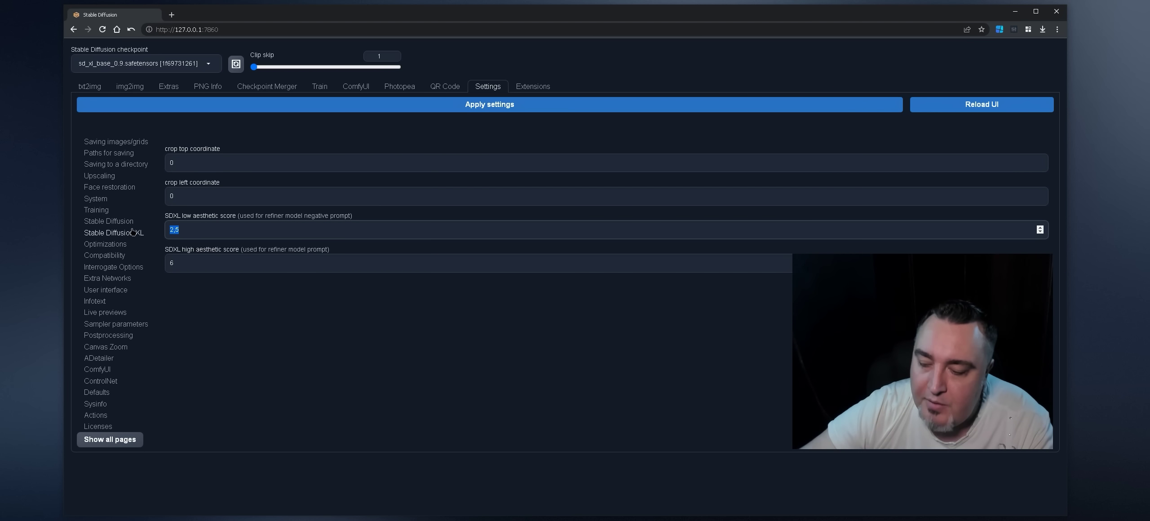
{"action": "type", "text": "5"}
{"action": "key", "text": "Tab"}
{"action": "type", "text": "8"}
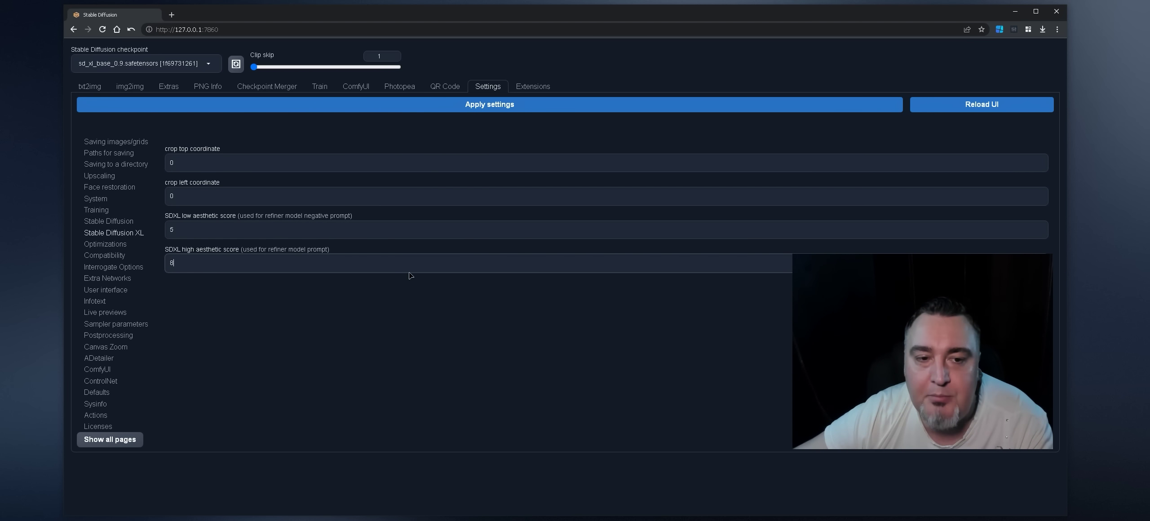
{"action": "left_click", "coordinate": [100, 106]}
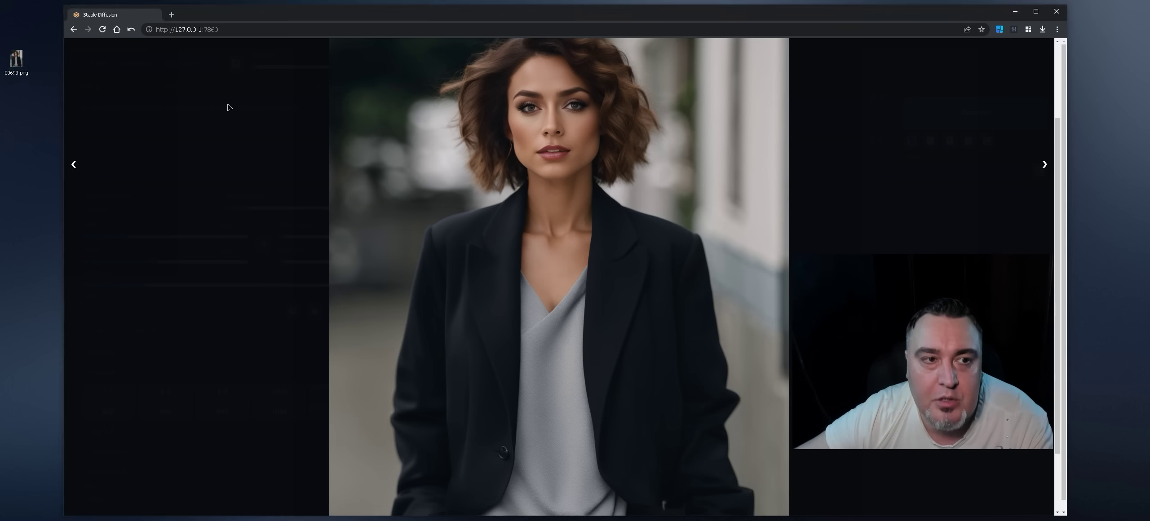
{"action": "left_click", "coordinate": [228, 106]}
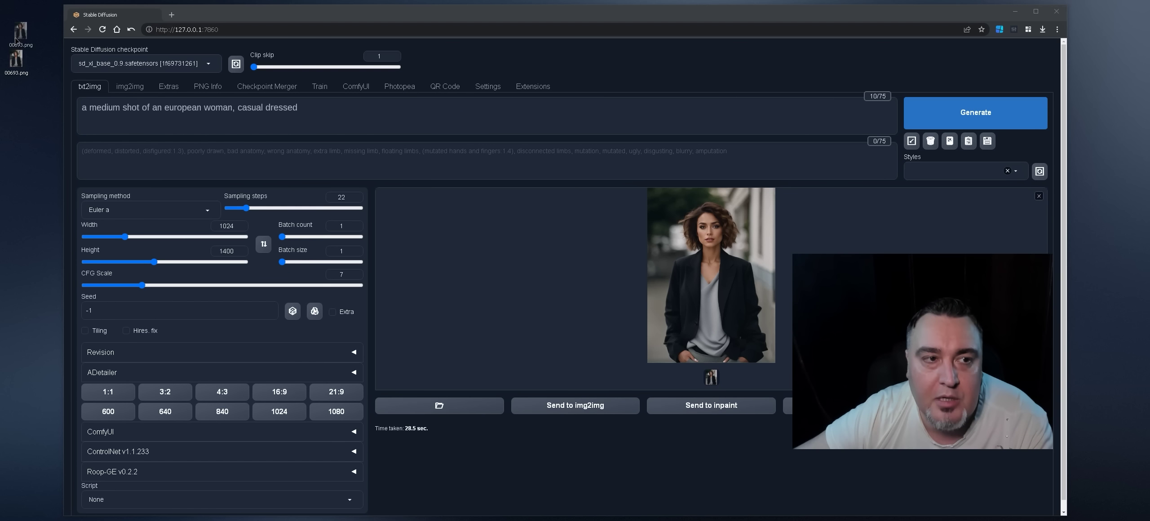
{"action": "left_click", "coordinate": [917, 114]}
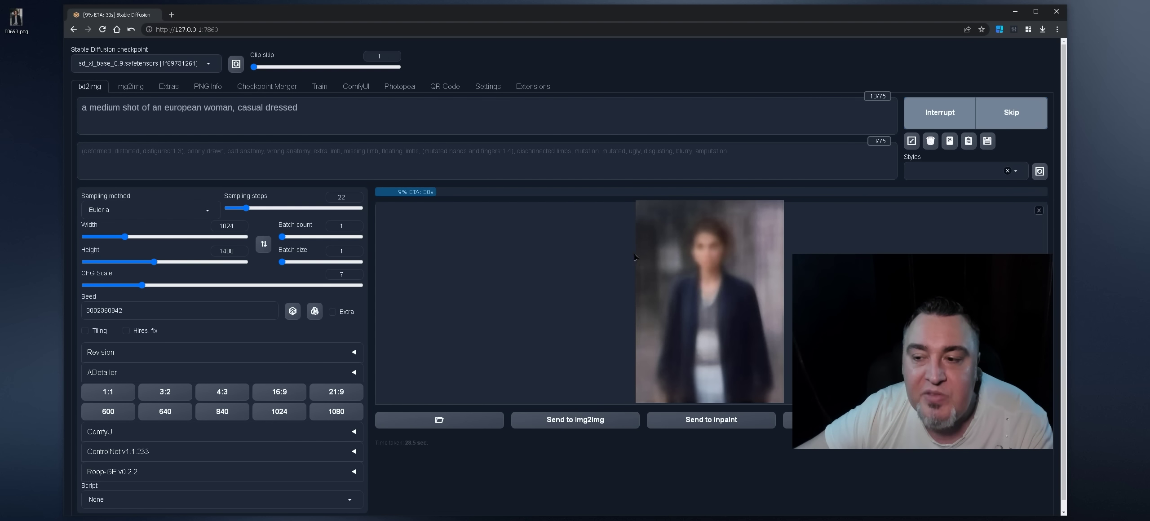
{"action": "left_click_drag", "start_coordinate": [893, 287], "coordinate": [900, 282]}
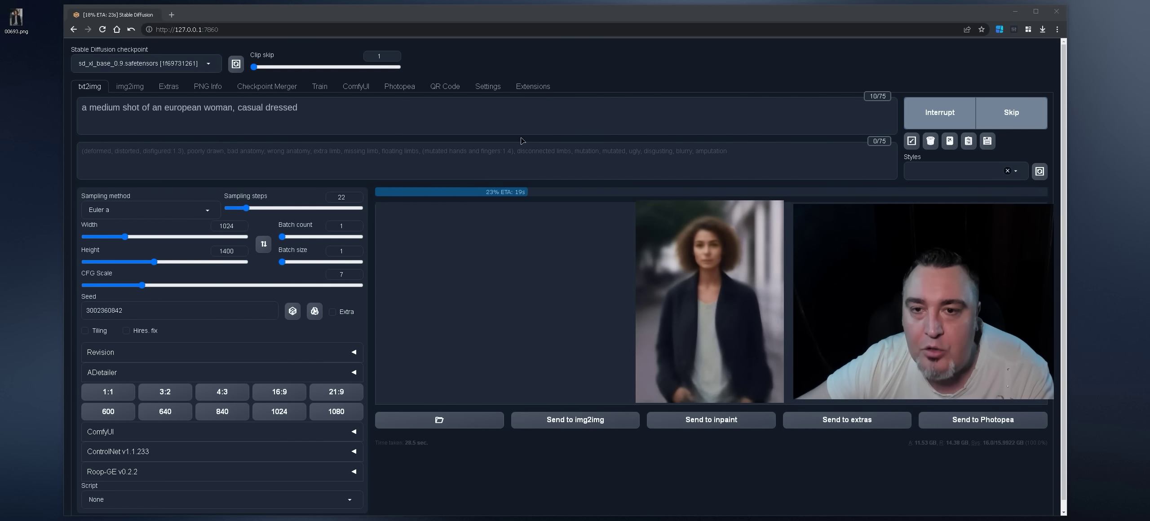
Open Windows Task Manager and examine the memory use of the Python processes during generation.
{"action": "left_click", "coordinate": [521, 139]}
{"action": "right_click", "coordinate": [444, 520]}
{"action": "left_click", "coordinate": [483, 519]}
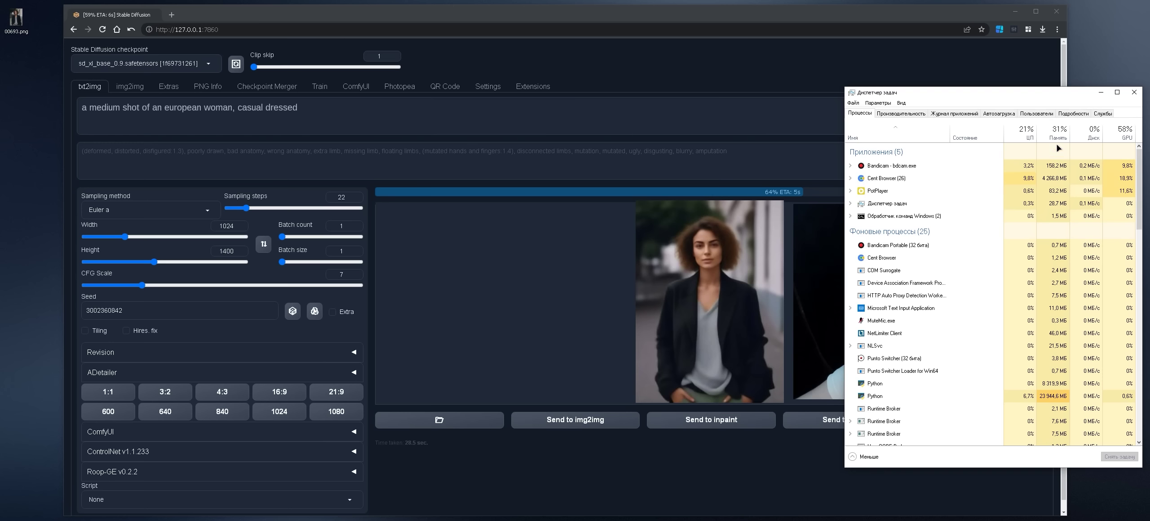
{"action": "left_click", "coordinate": [1029, 395]}
{"action": "scroll", "coordinate": [1029, 360], "scroll_direction": "down", "scroll_amount": 2}
{"action": "scroll", "coordinate": [1029, 321], "scroll_direction": "down", "scroll_amount": 3}
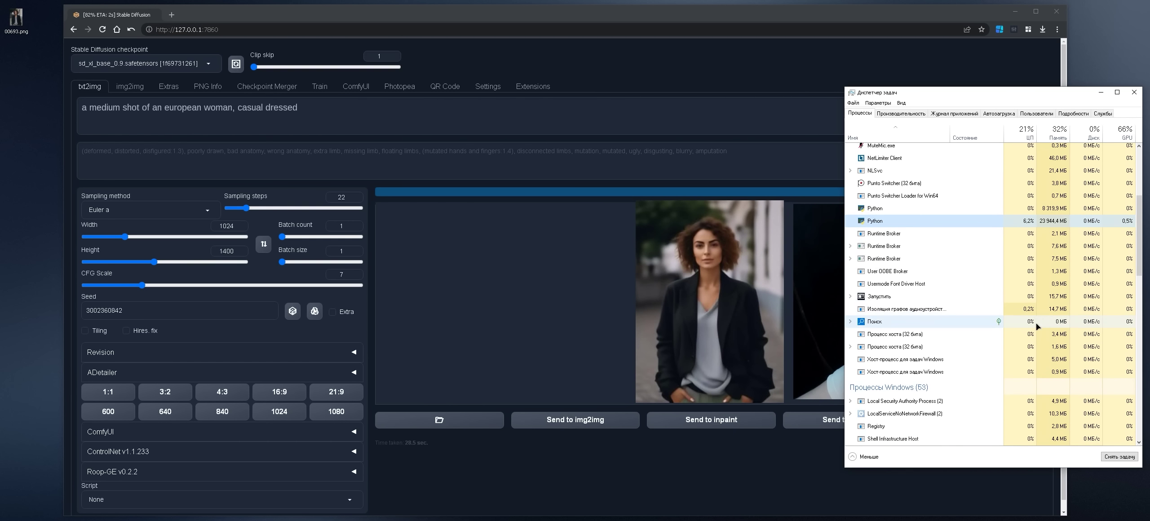
{"action": "scroll", "coordinate": [1037, 332], "scroll_direction": "down", "scroll_amount": 3}
{"action": "scroll", "coordinate": [1040, 341], "scroll_direction": "up", "scroll_amount": 7}
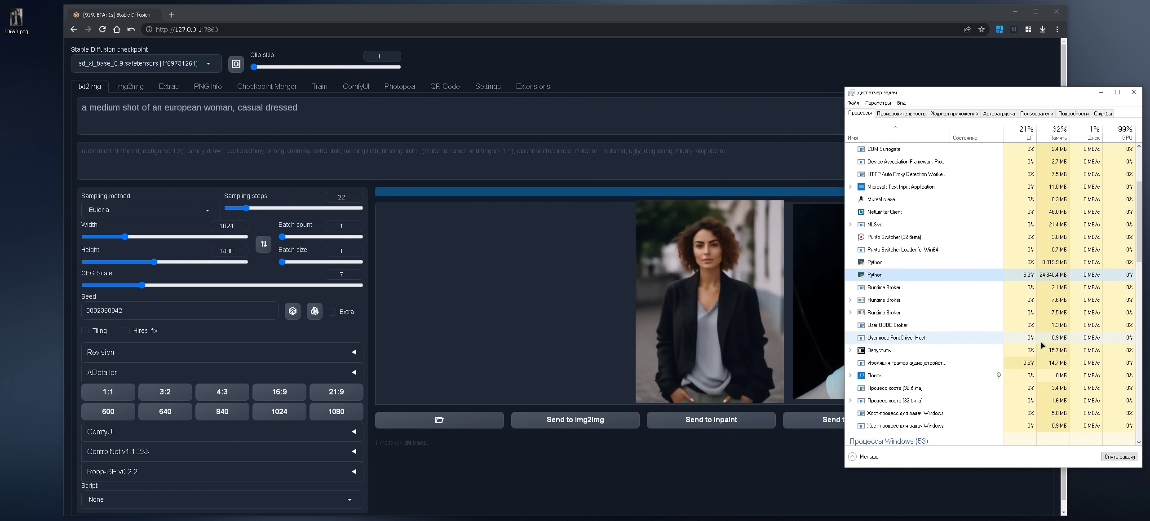
Examine the Python processes' memory use and the overall memory graph during generation, and close Task Manager.
{"action": "scroll", "coordinate": [972, 306], "scroll_direction": "up", "scroll_amount": 1}
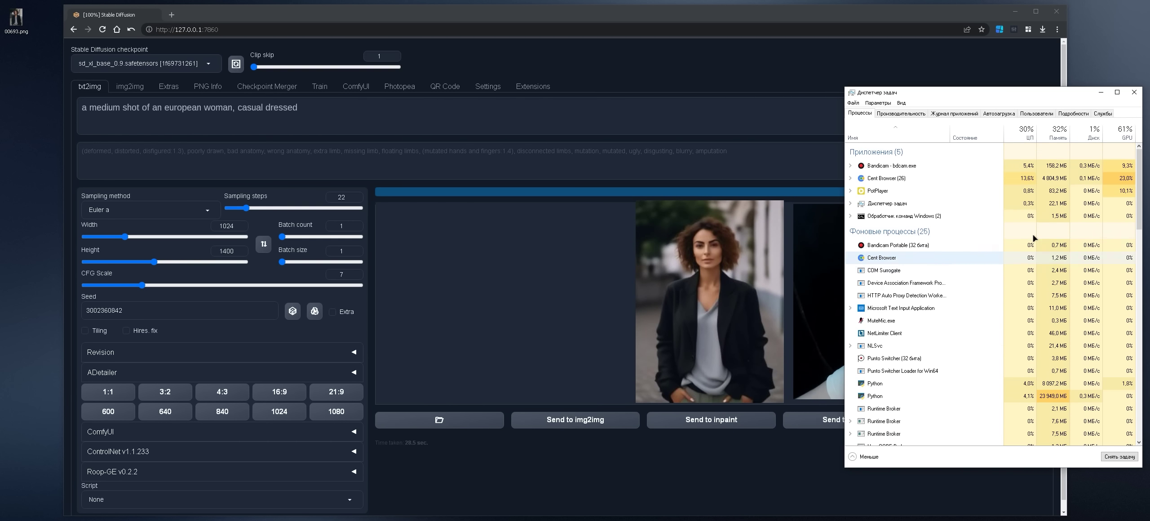
{"action": "left_click", "coordinate": [1027, 183]}
{"action": "left_click", "coordinate": [901, 114]}
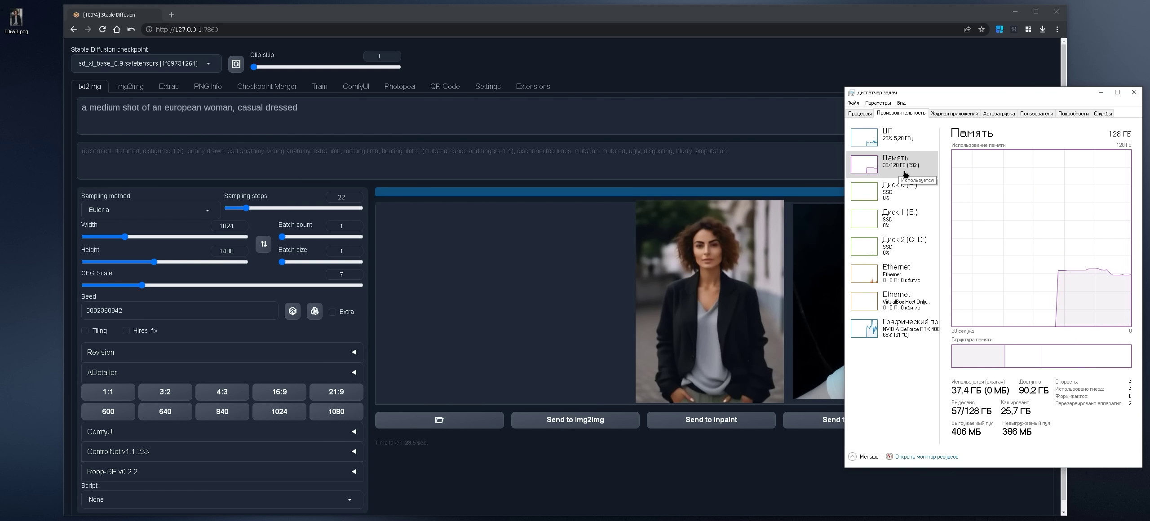
{"action": "left_click", "coordinate": [860, 114]}
{"action": "scroll", "coordinate": [1011, 243], "scroll_direction": "down", "scroll_amount": 5}
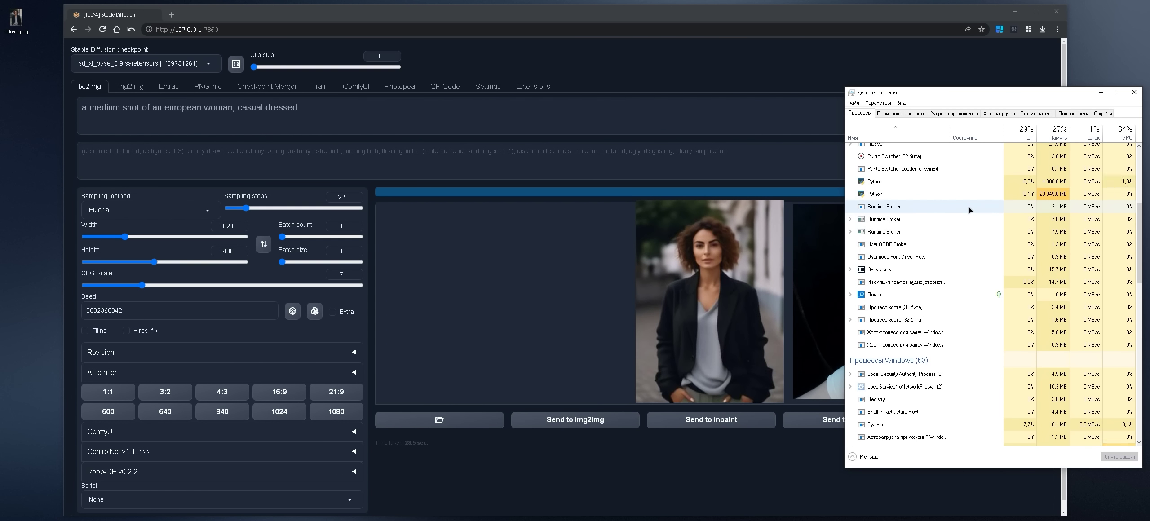
{"action": "scroll", "coordinate": [966, 210], "scroll_direction": "up", "scroll_amount": 5}
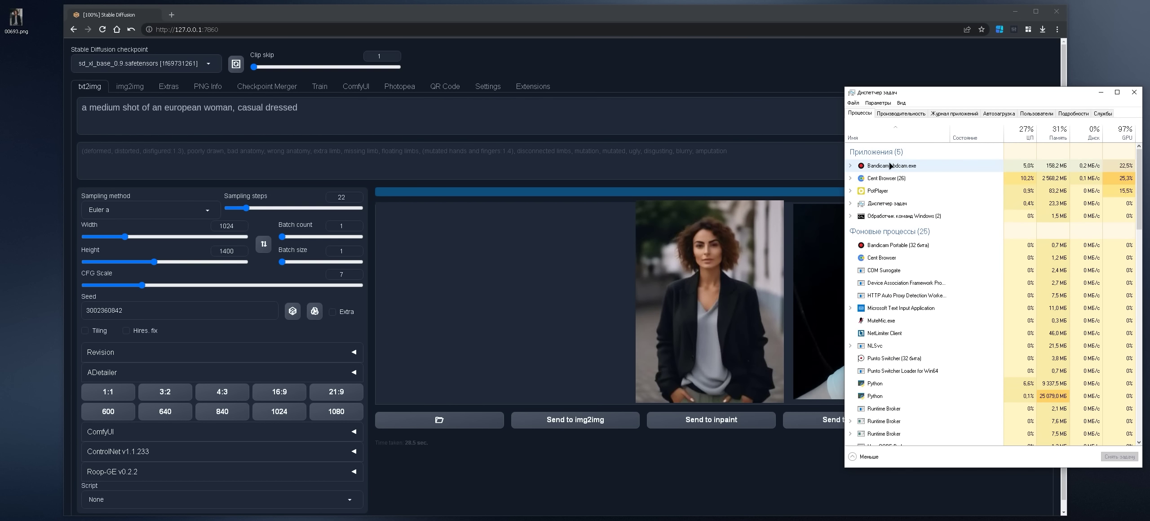
{"action": "left_click", "coordinate": [878, 113]}
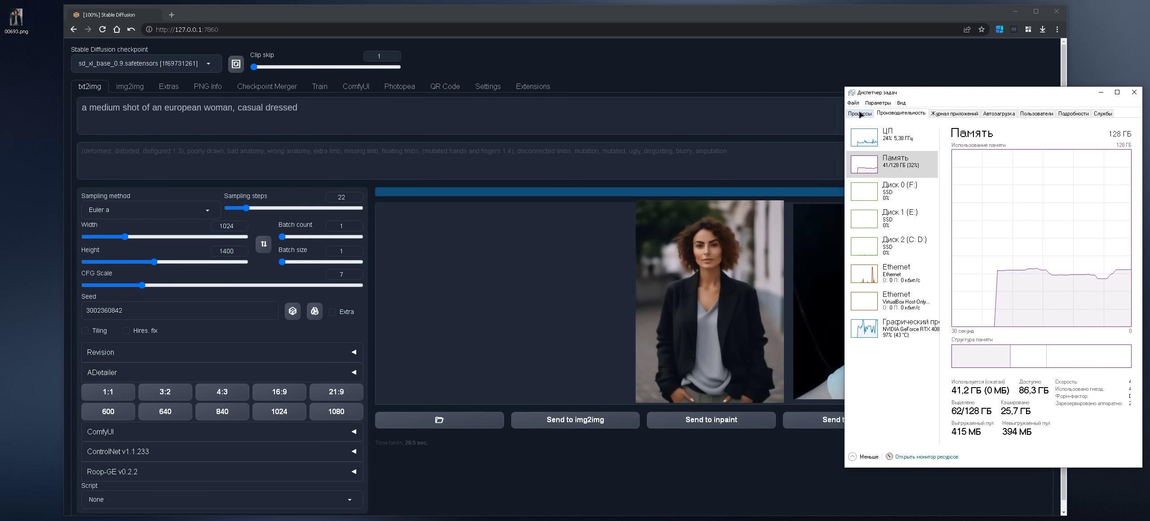
{"action": "left_click", "coordinate": [897, 166]}
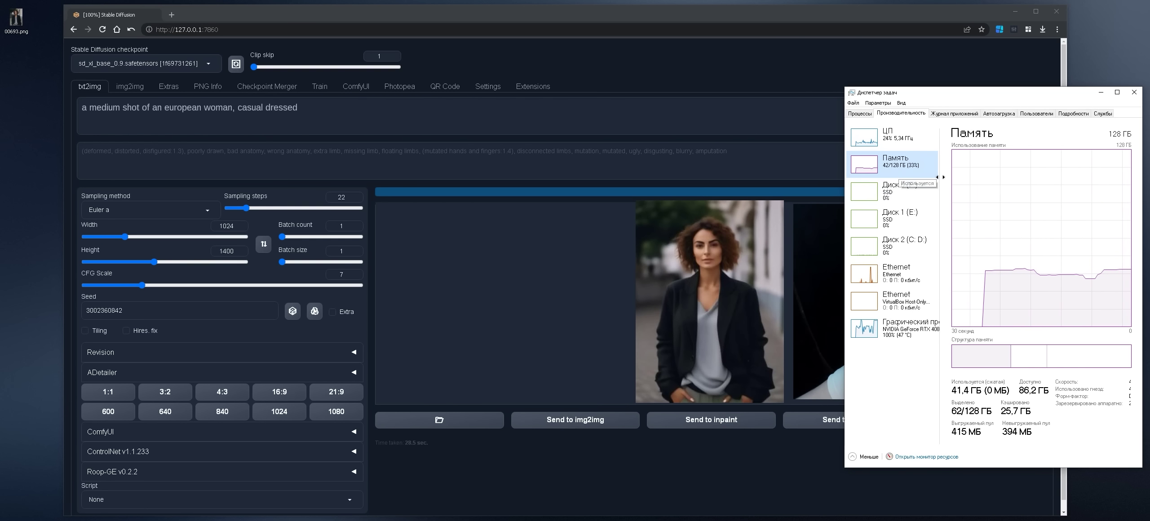
{"action": "left_click", "coordinate": [866, 115]}
{"action": "left_click", "coordinate": [1133, 94]}
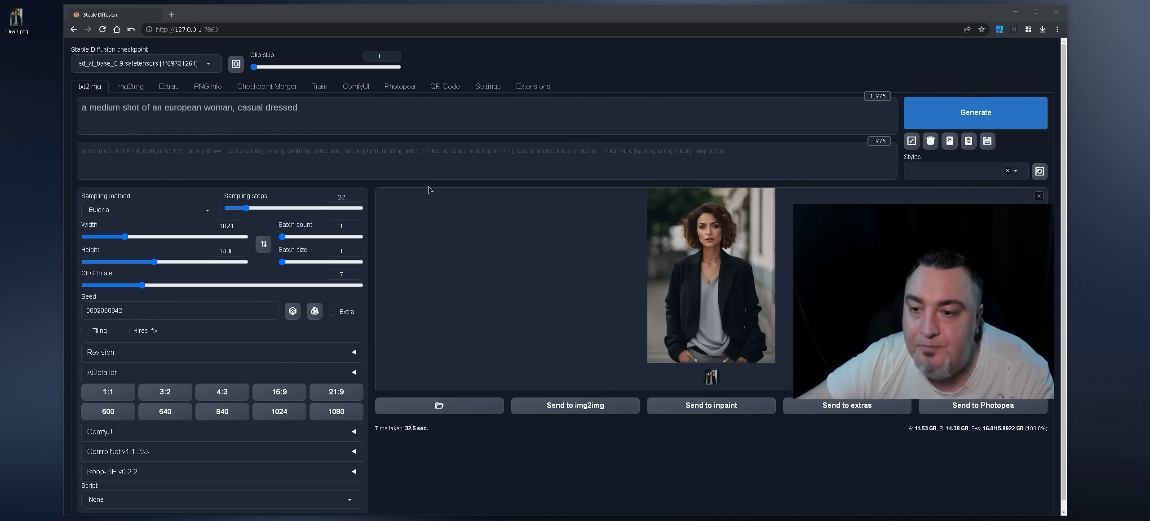
{"action": "left_click", "coordinate": [662, 133]}
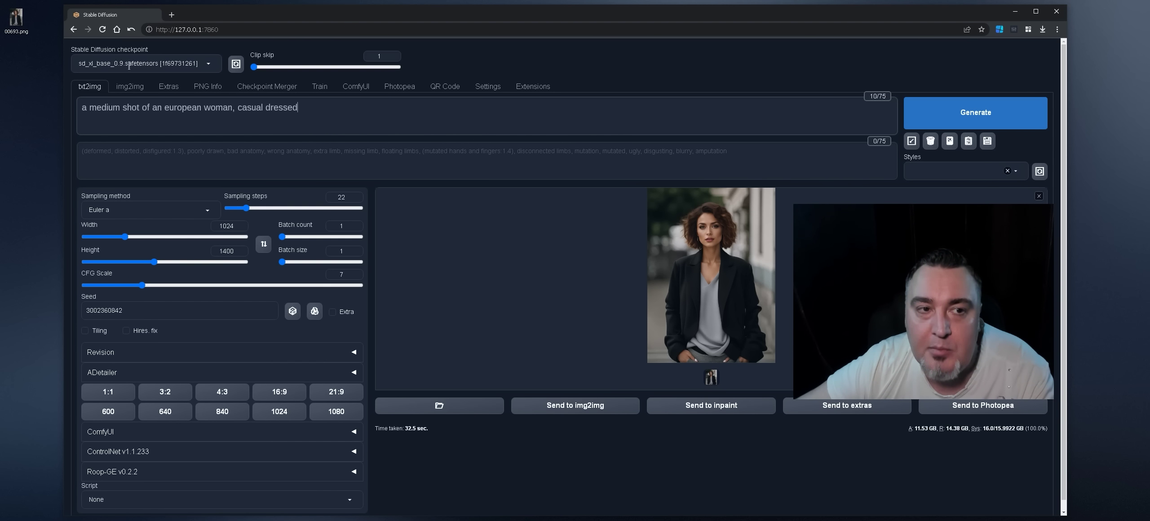
{"action": "left_click", "coordinate": [194, 70]}
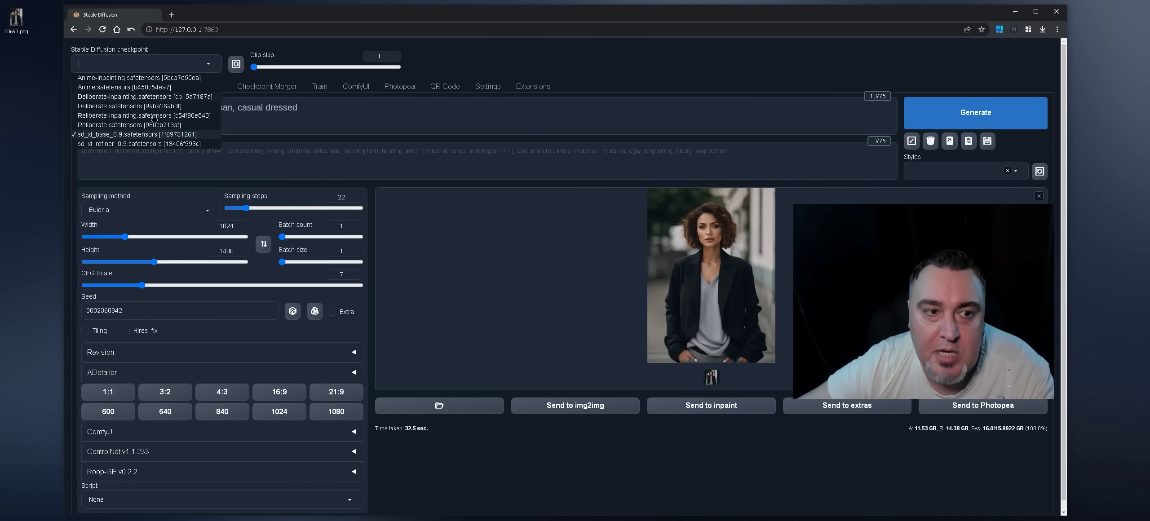
{"action": "left_click", "coordinate": [273, 107]}
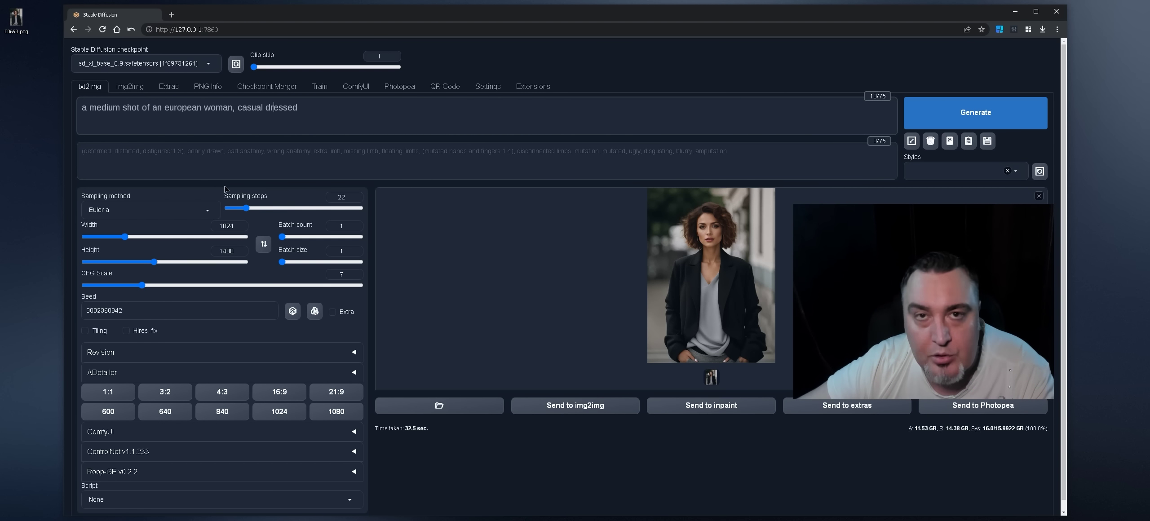
Enlarge the regenerated image, save it to the desktop as 00695.png, and close the preview.
{"action": "left_click", "coordinate": [694, 224]}
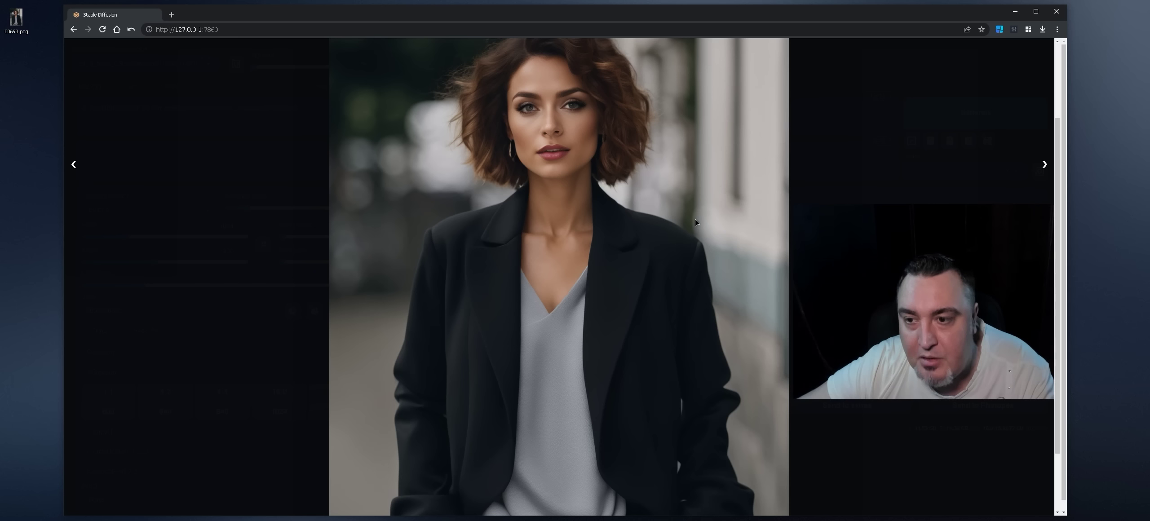
{"action": "left_click_drag", "start_coordinate": [443, 200], "coordinate": [45, 86]}
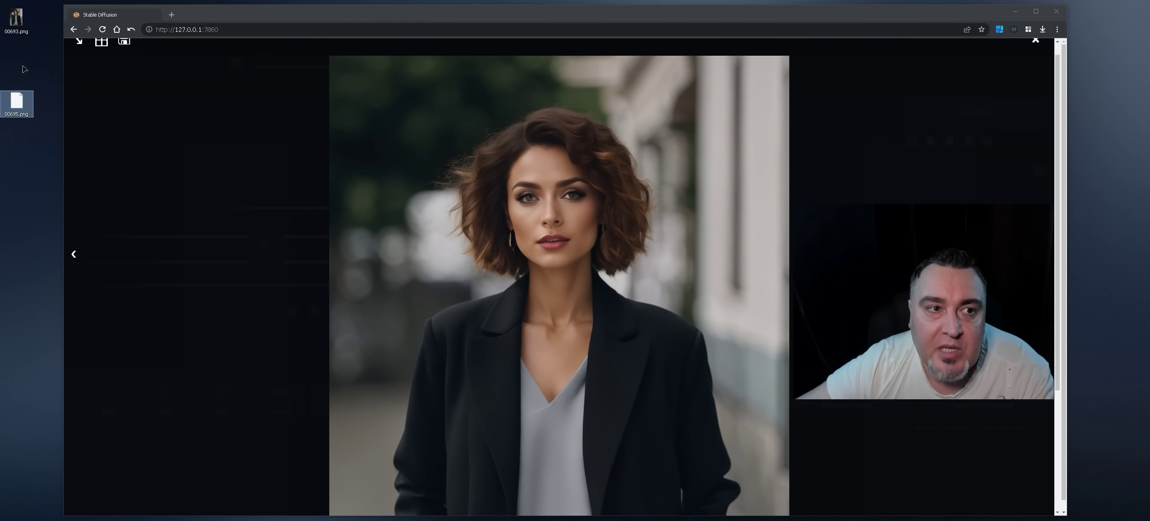
{"action": "left_click", "coordinate": [90, 74]}
Open 00693.png and 00695.png from the desktop, compare them side by side, and close both images.
{"action": "double_click", "coordinate": [16, 20]}
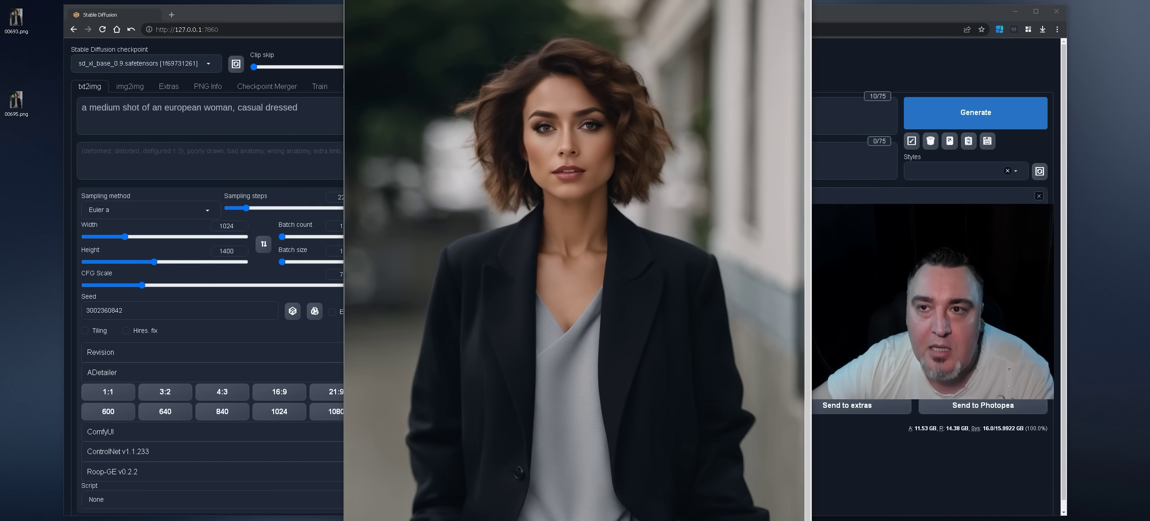
{"action": "left_click_drag", "start_coordinate": [577, 260], "coordinate": [324, 262]}
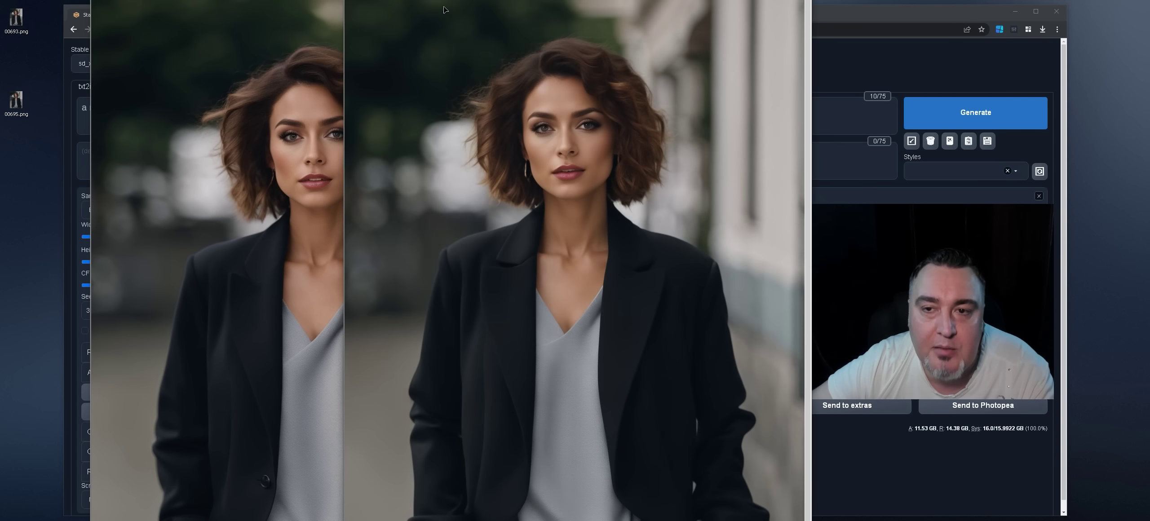
{"action": "left_click_drag", "start_coordinate": [575, 260], "coordinate": [668, 265]}
{"action": "left_click_drag", "start_coordinate": [217, 260], "coordinate": [142, 253]}
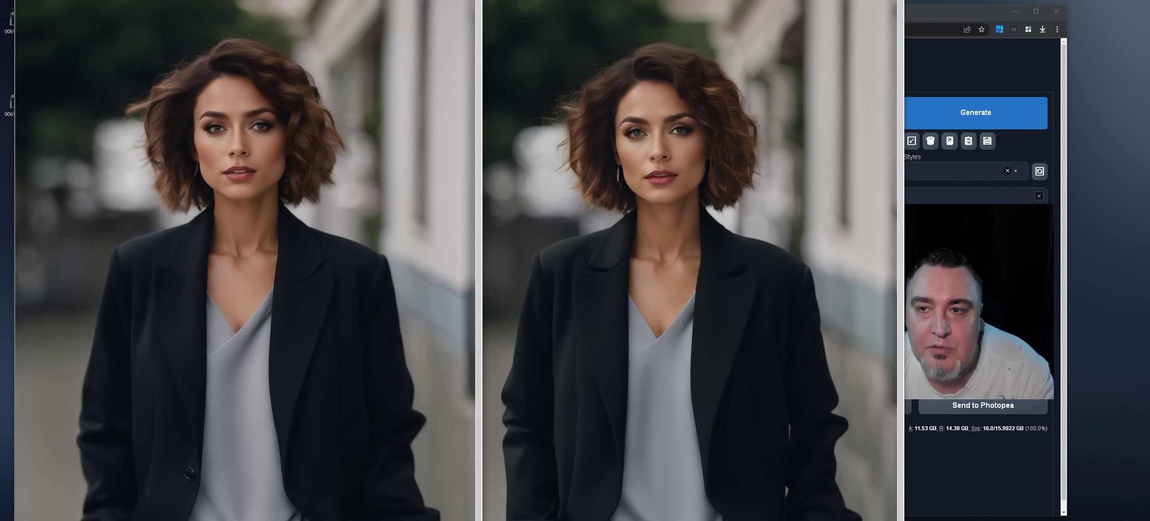
{"action": "left_click", "coordinate": [668, 266]}
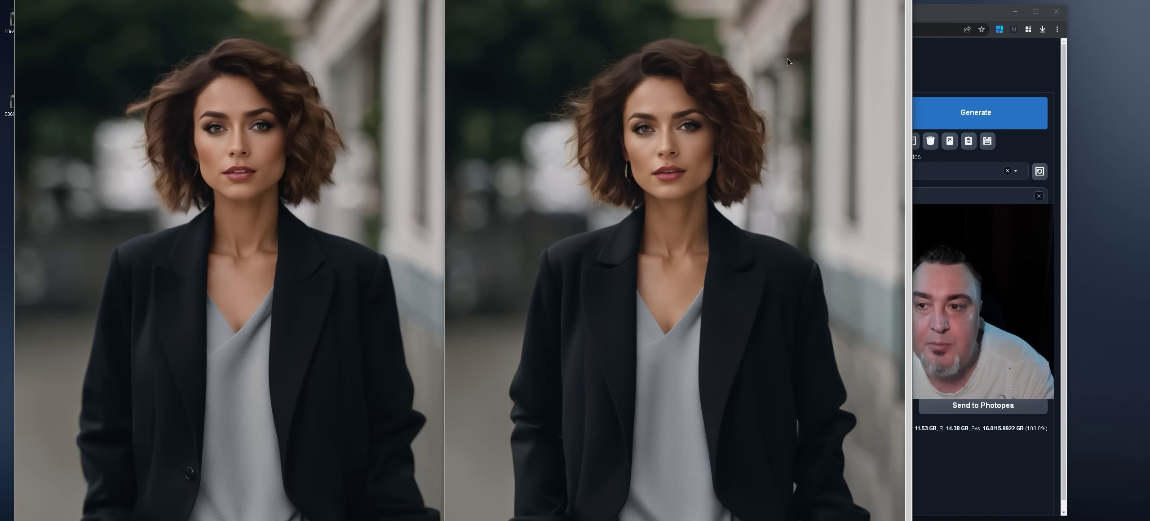
{"action": "key", "text": "Escape"}
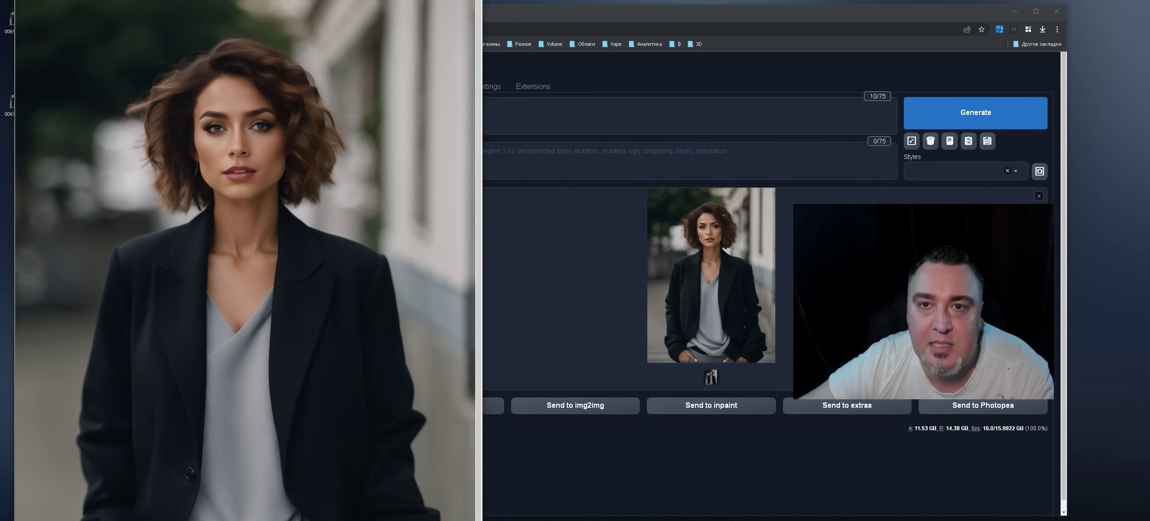
{"action": "key", "text": "Escape"}
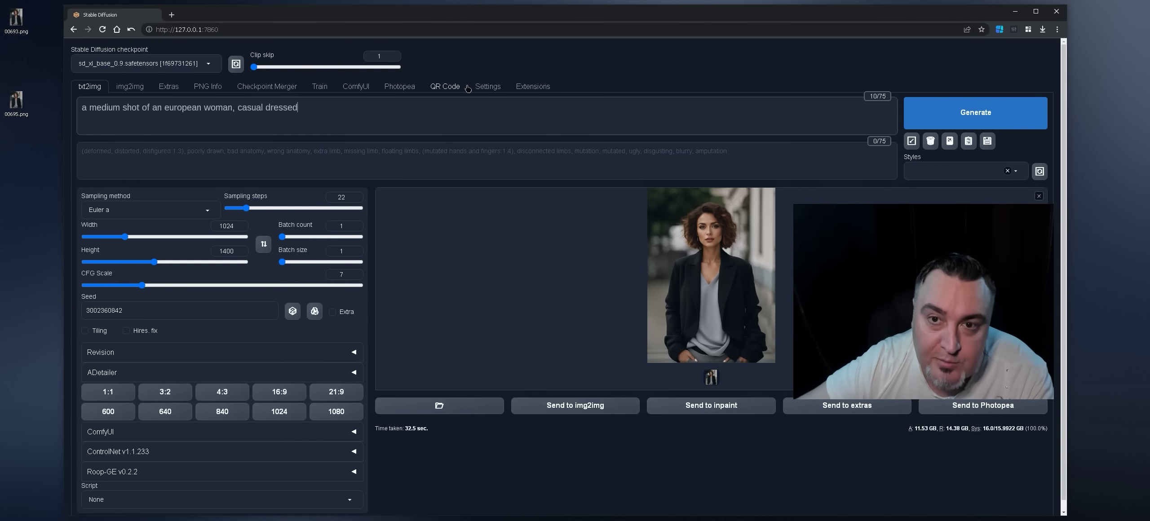
Apply the Stable Diffusion XL settings again and return to text-to-image generation.
{"action": "left_click", "coordinate": [488, 89]}
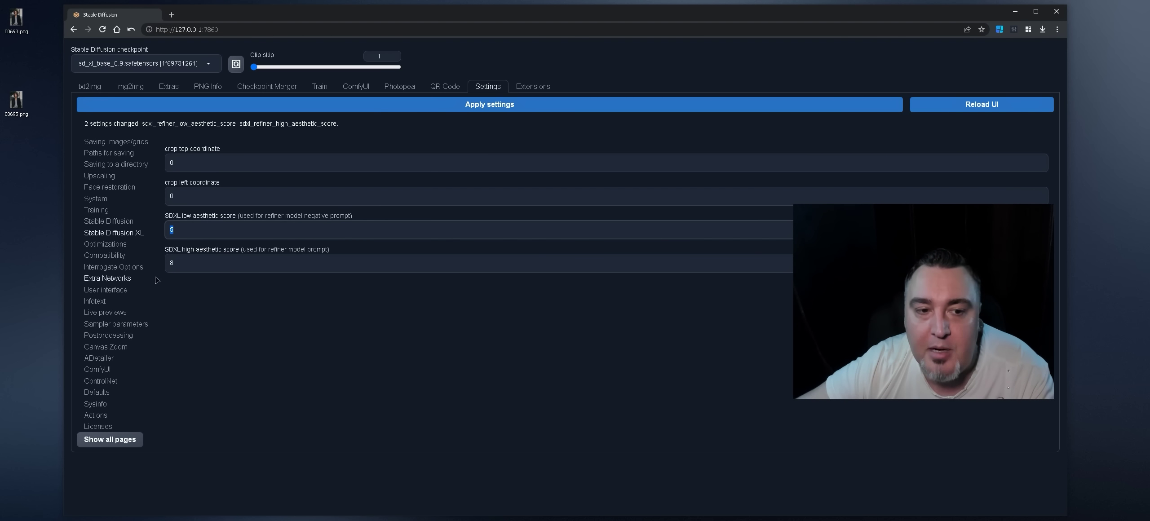
{"action": "left_click", "coordinate": [341, 109]}
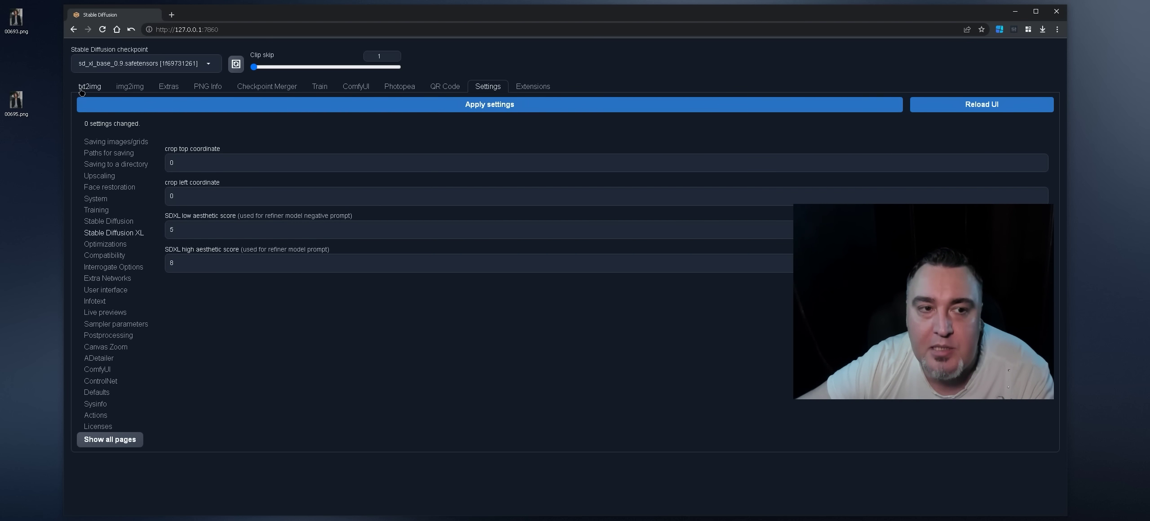
{"action": "left_click", "coordinate": [89, 87]}
Expand the ComfyUI postprocess workflow, then view the generated image in the enlarged preview and close it.
{"action": "scroll", "coordinate": [419, 176], "scroll_direction": "down", "scroll_amount": 1}
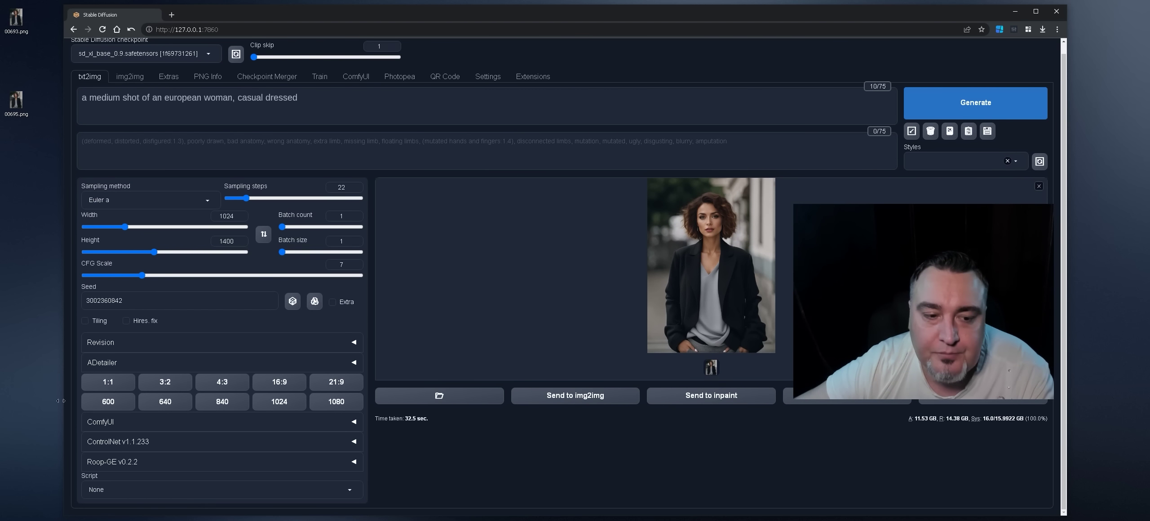
{"action": "left_click", "coordinate": [129, 424]}
{"action": "scroll", "coordinate": [180, 382], "scroll_direction": "down", "scroll_amount": 5}
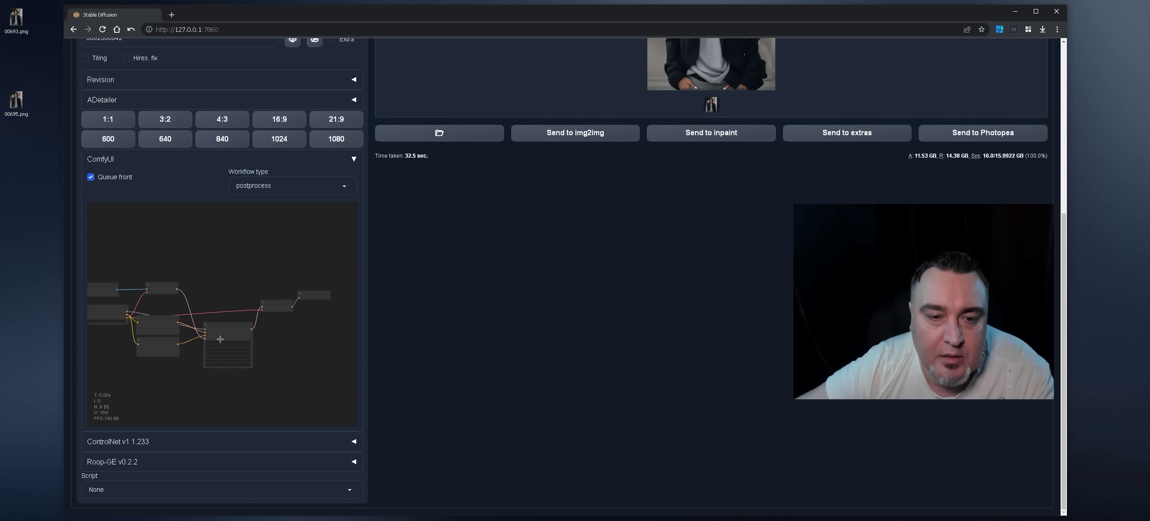
{"action": "scroll", "coordinate": [645, 187], "scroll_direction": "up", "scroll_amount": 6}
{"action": "left_click", "coordinate": [691, 224]}
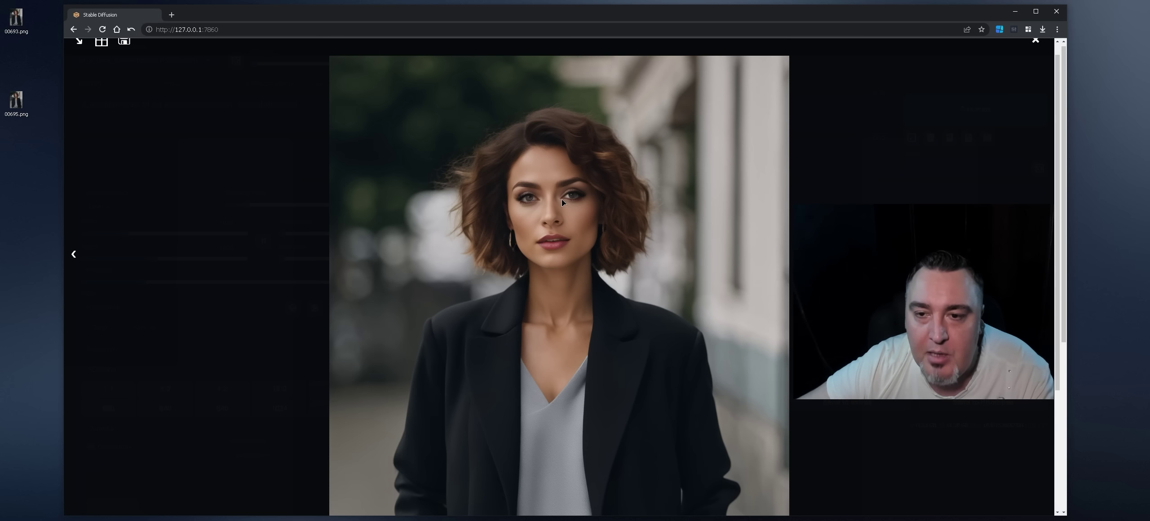
{"action": "left_click", "coordinate": [786, 133]}
Add a FaceDetailer node to the postprocess workflow and clear 00693.png and 00695.png from the desktop.
{"action": "scroll", "coordinate": [384, 369], "scroll_direction": "down", "scroll_amount": 5}
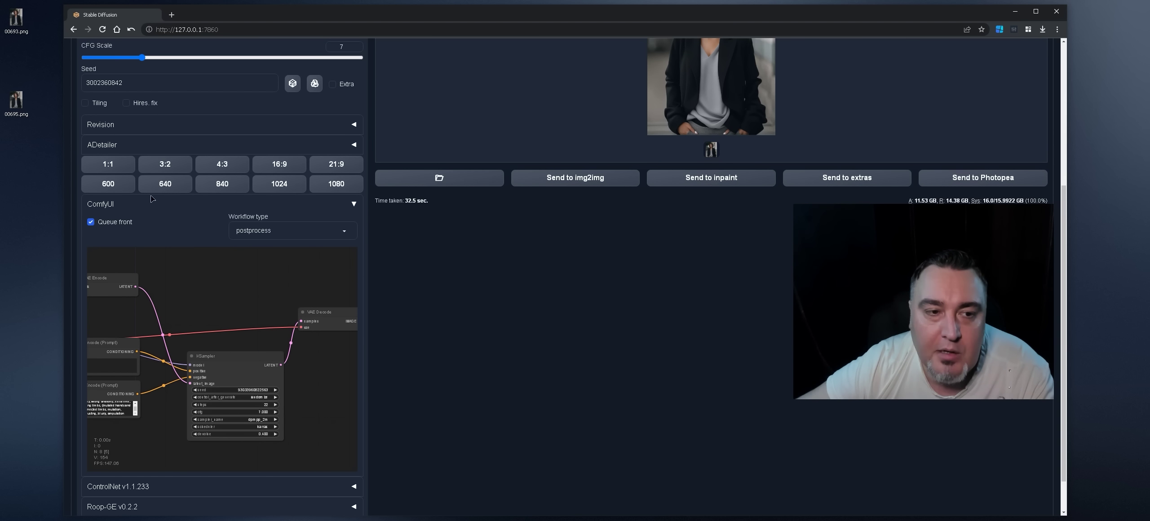
{"action": "double_click", "coordinate": [241, 299]}
{"action": "type", "text": "face"}
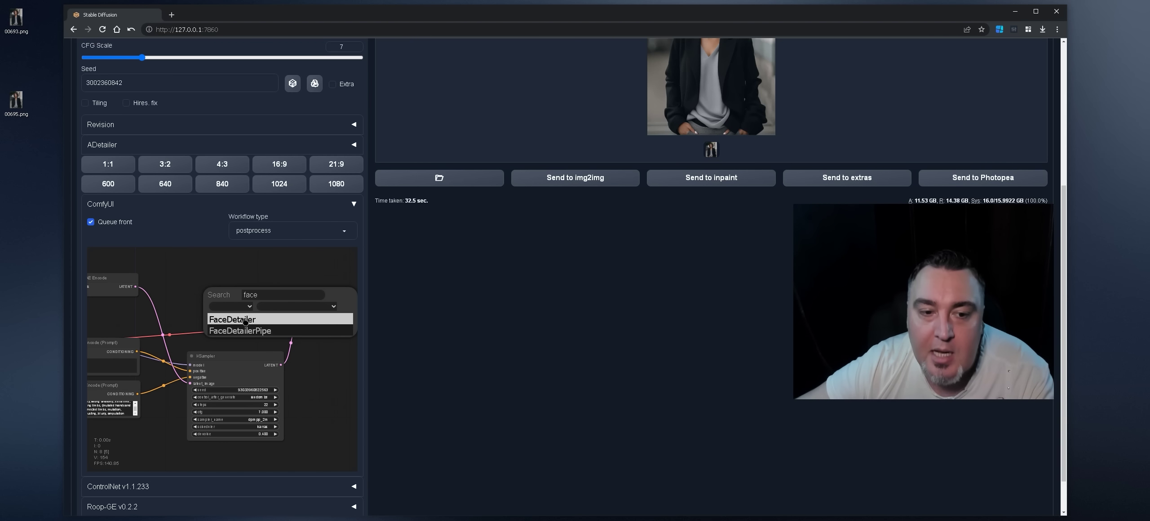
{"action": "left_click", "coordinate": [252, 320]}
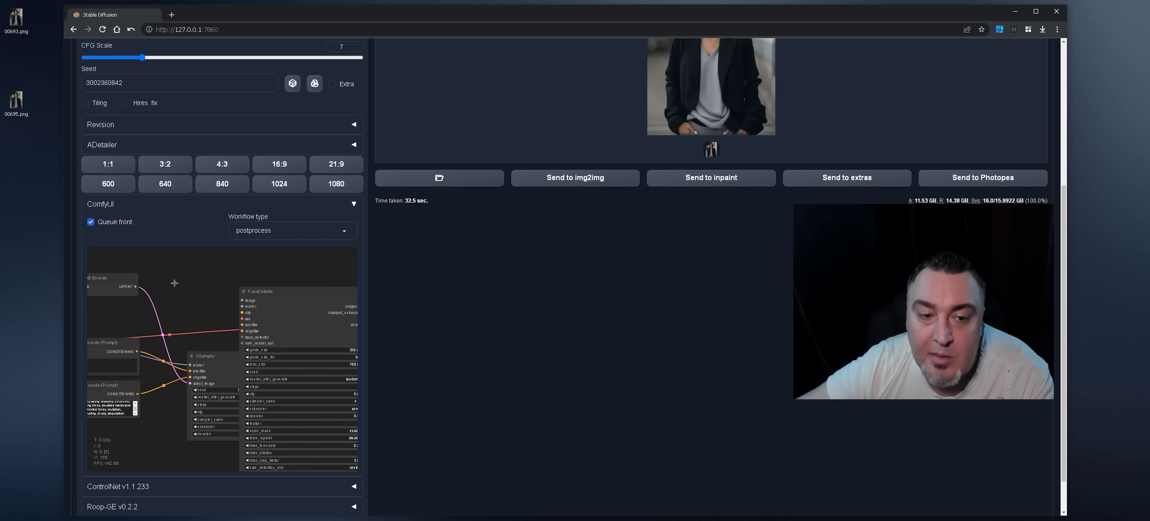
{"action": "left_click", "coordinate": [27, 93]}
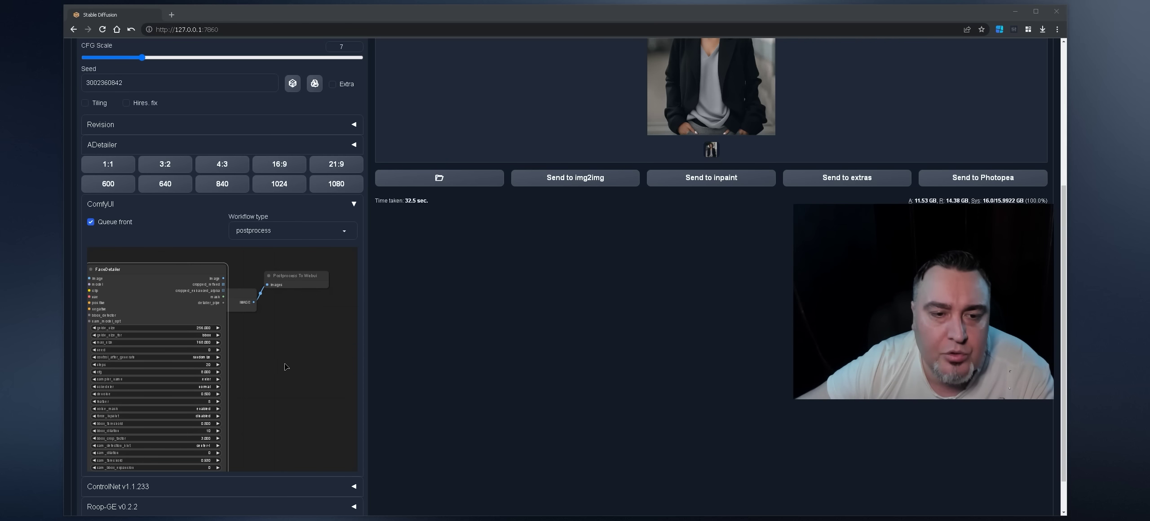
Place the FaceDetailer node below VAE Decode and connect VAE Decode's image output to FaceDetailer's image input.
{"action": "left_click_drag", "start_coordinate": [285, 367], "coordinate": [307, 347]}
{"action": "left_click_drag", "start_coordinate": [144, 250], "coordinate": [291, 333]}
{"action": "scroll", "coordinate": [196, 310], "scroll_direction": "up", "scroll_amount": 3}
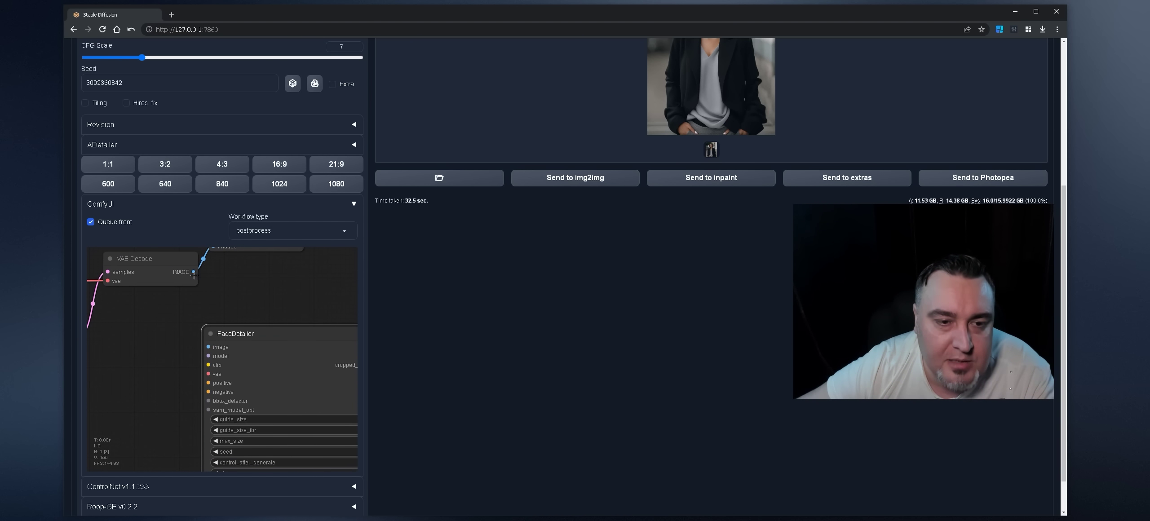
{"action": "left_click_drag", "start_coordinate": [194, 272], "coordinate": [213, 333]}
Move the Postprocess To Webui node above and beyond FaceDetailer, and connect FaceDetailer's image output to its images input.
{"action": "left_click_drag", "start_coordinate": [226, 290], "coordinate": [187, 303]}
{"action": "left_click_drag", "start_coordinate": [268, 288], "coordinate": [201, 307]}
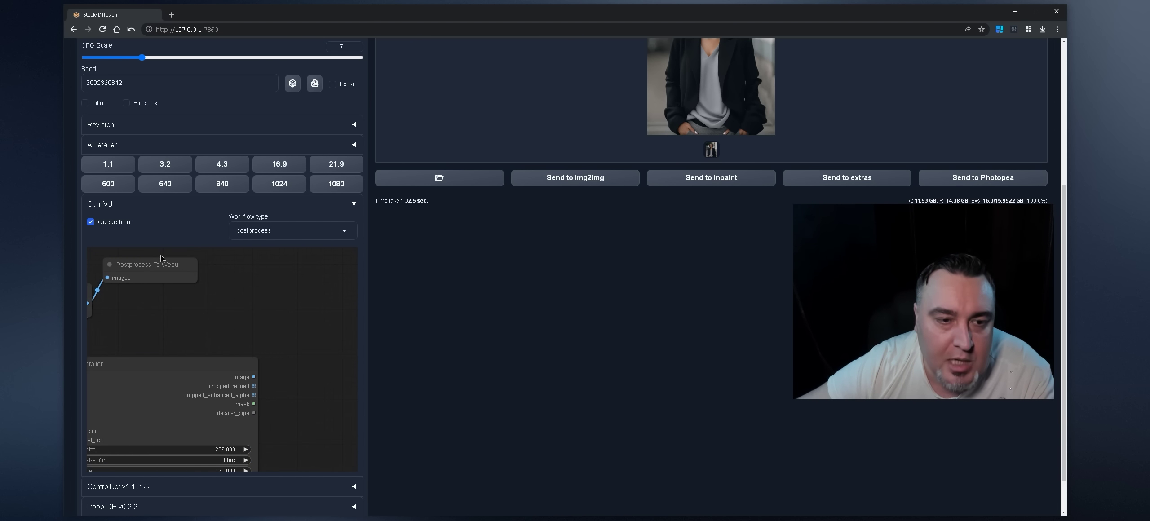
{"action": "left_click_drag", "start_coordinate": [146, 265], "coordinate": [289, 294]}
{"action": "left_click_drag", "start_coordinate": [254, 377], "coordinate": [298, 292]}
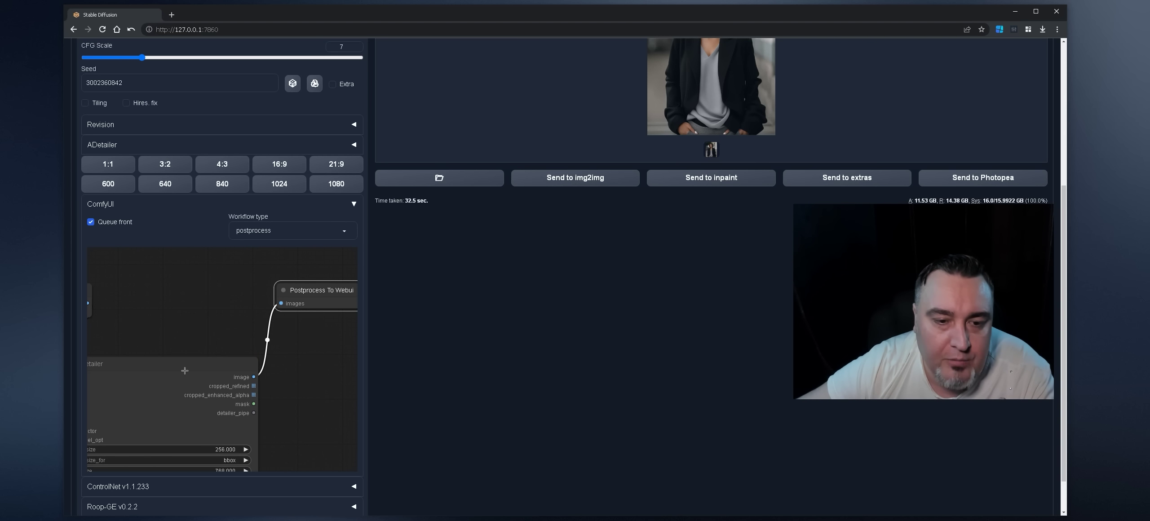
Move the refiner's Load Checkpoint node below the KSampler, closer to the FaceDetailer node.
{"action": "left_click_drag", "start_coordinate": [190, 364], "coordinate": [251, 344]}
{"action": "left_click_drag", "start_coordinate": [100, 368], "coordinate": [292, 362]}
{"action": "scroll", "coordinate": [189, 351], "scroll_direction": "down", "scroll_amount": 3}
{"action": "scroll", "coordinate": [292, 361], "scroll_direction": "down", "scroll_amount": 6}
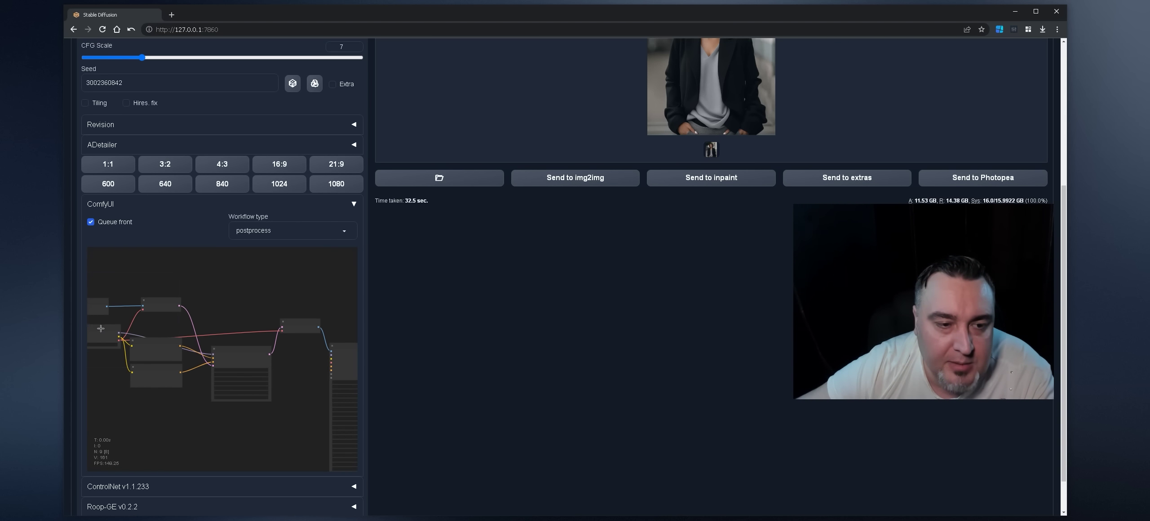
{"action": "left_click_drag", "start_coordinate": [101, 329], "coordinate": [209, 416]}
{"action": "scroll", "coordinate": [322, 319], "scroll_direction": "up", "scroll_amount": 5}
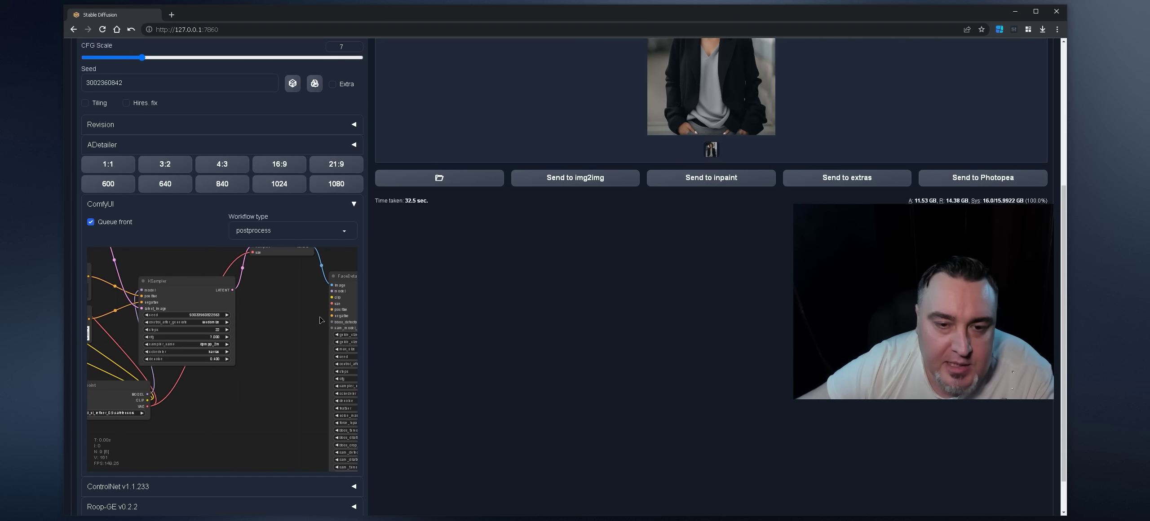
Connect Load Checkpoint's model, CLIP and VAE outputs and both CLIP Text Encode outputs to FaceDetailer's model, clip, vae, positive and negative inputs.
{"action": "left_click_drag", "start_coordinate": [330, 293], "coordinate": [148, 394]}
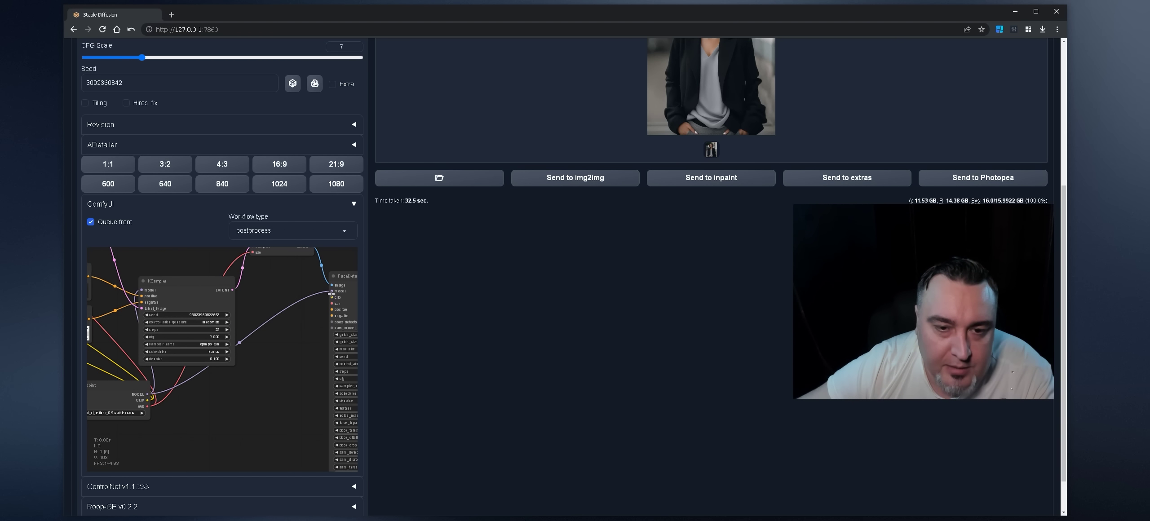
{"action": "left_click_drag", "start_coordinate": [331, 297], "coordinate": [147, 400]}
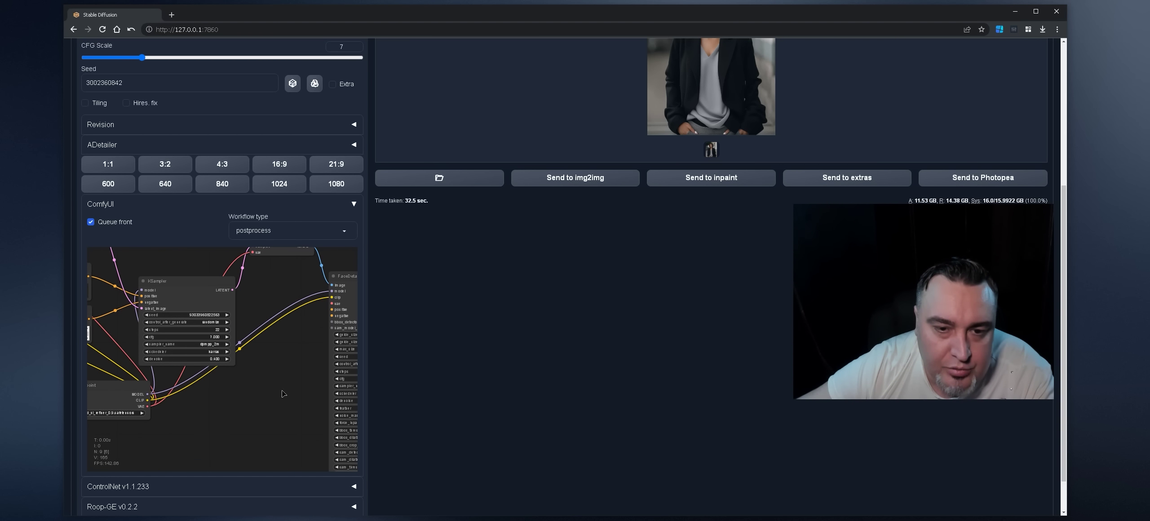
{"action": "scroll", "coordinate": [283, 394], "scroll_direction": "down", "scroll_amount": 3}
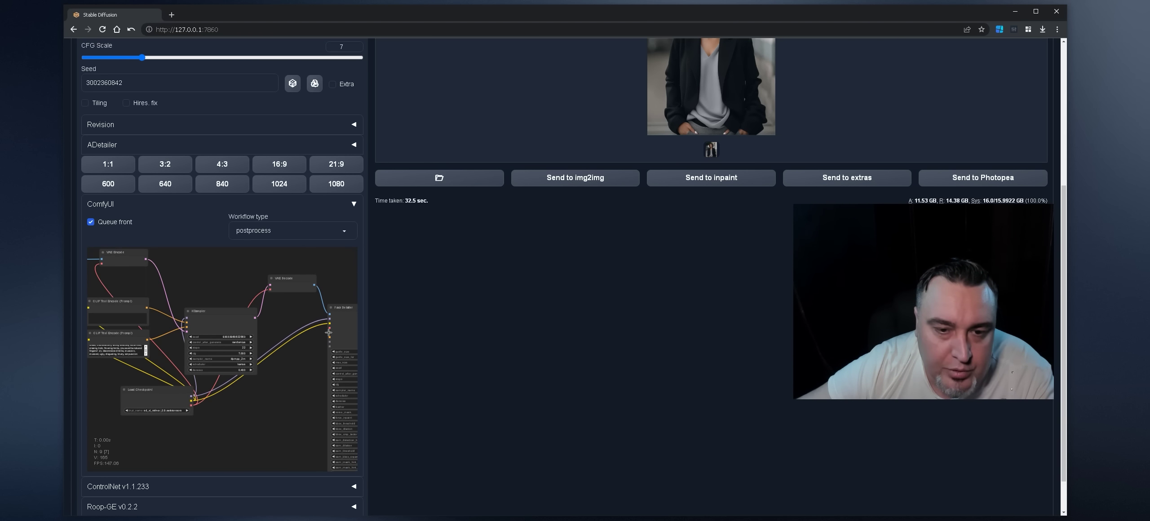
{"action": "left_click_drag", "start_coordinate": [329, 333], "coordinate": [146, 308]}
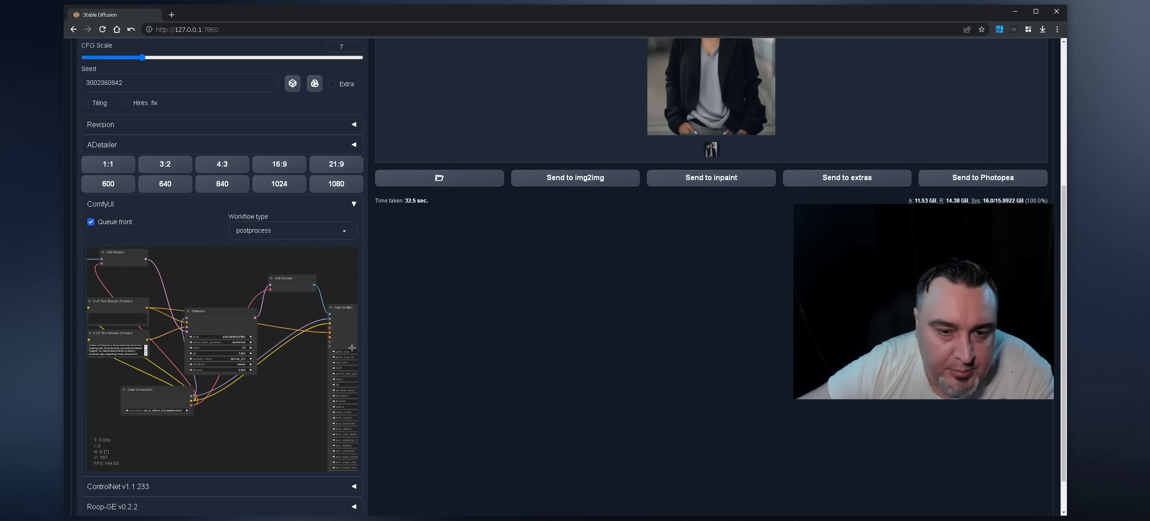
{"action": "left_click_drag", "start_coordinate": [330, 340], "coordinate": [128, 343]}
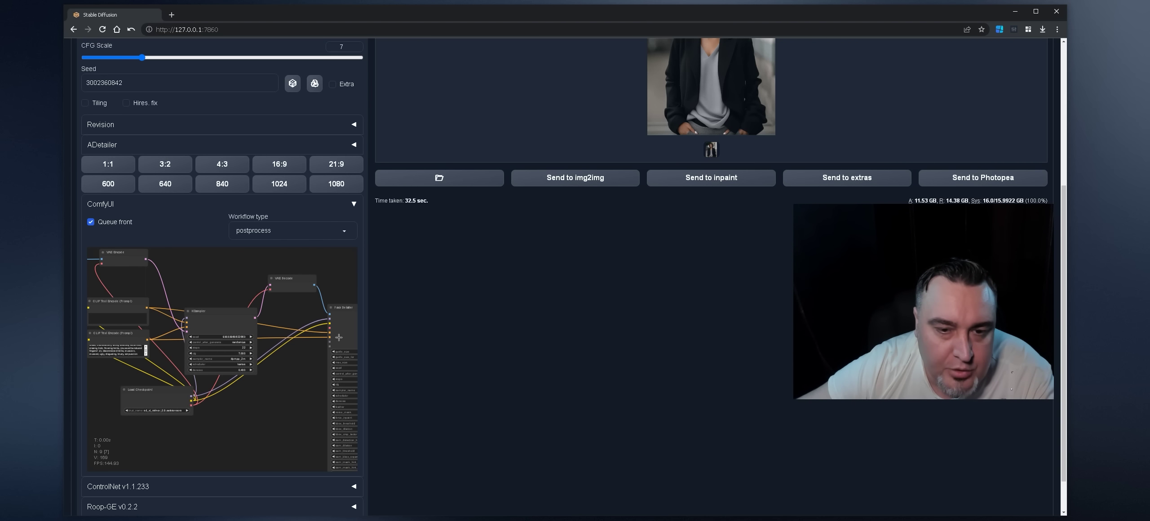
Add an MMDetDetectorProvider node below the KSampler, linking its BBOX_DETECTOR output to FaceDetailer's bbox_detector input.
{"action": "scroll", "coordinate": [250, 348], "scroll_direction": "up", "scroll_amount": 5}
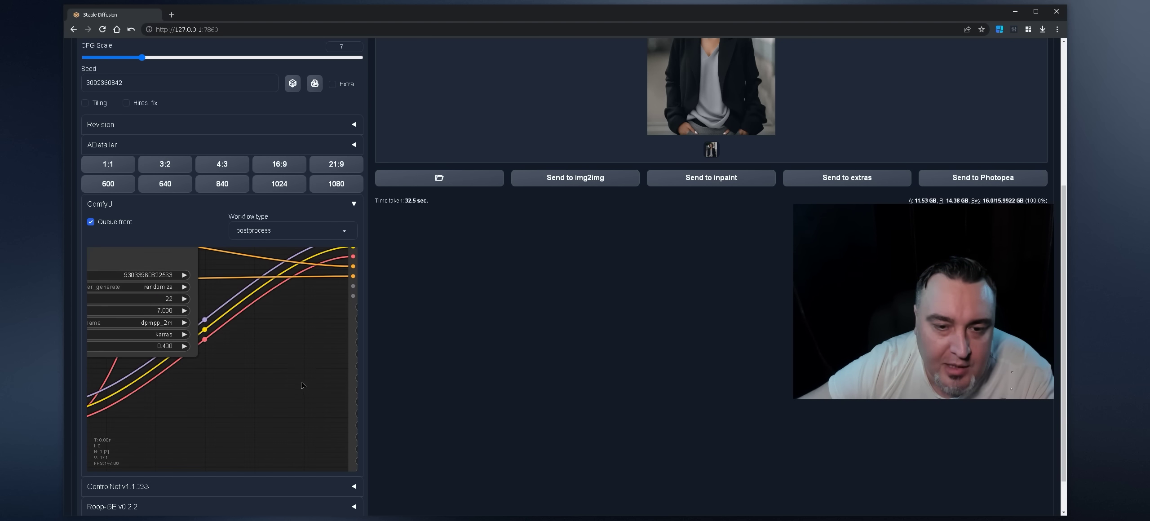
{"action": "left_click_drag", "start_coordinate": [249, 310], "coordinate": [173, 397]}
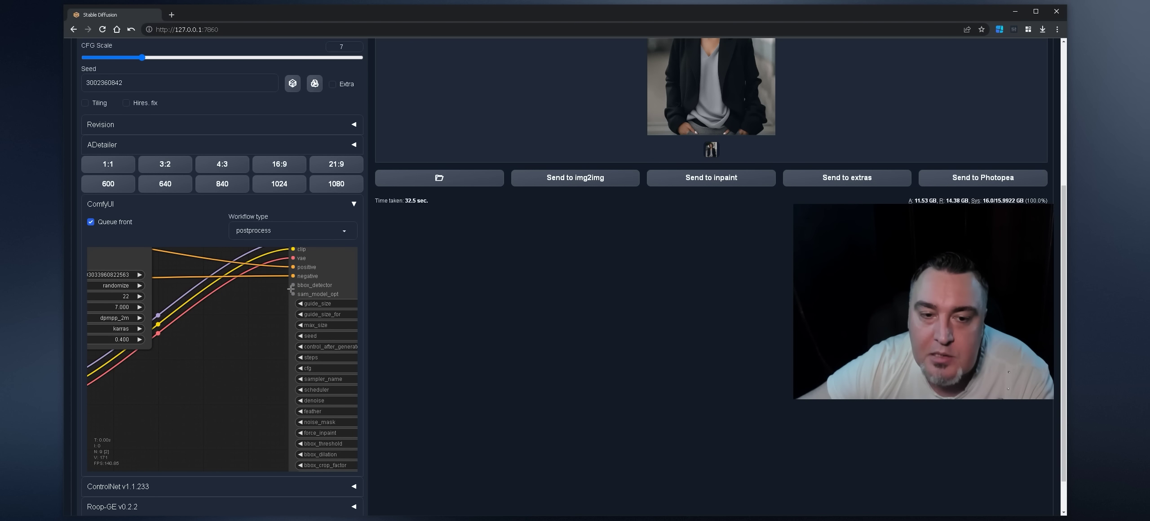
{"action": "left_click_drag", "start_coordinate": [292, 285], "coordinate": [156, 373]}
{"action": "left_click", "coordinate": [243, 385]}
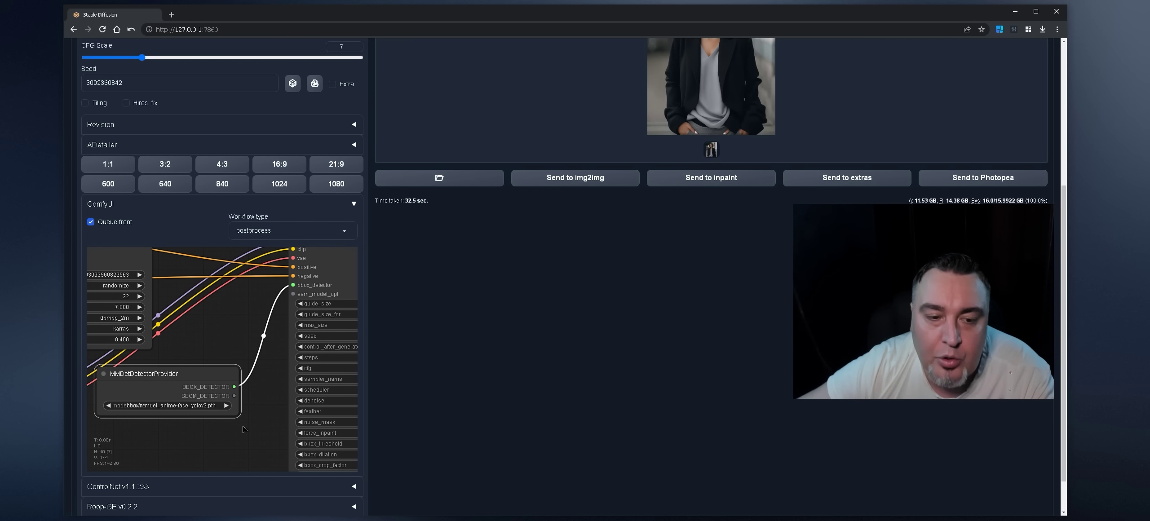
Collapse the ComfyUI section and generate the image with the extended postprocess workflow.
{"action": "scroll", "coordinate": [201, 324], "scroll_direction": "down", "scroll_amount": 5}
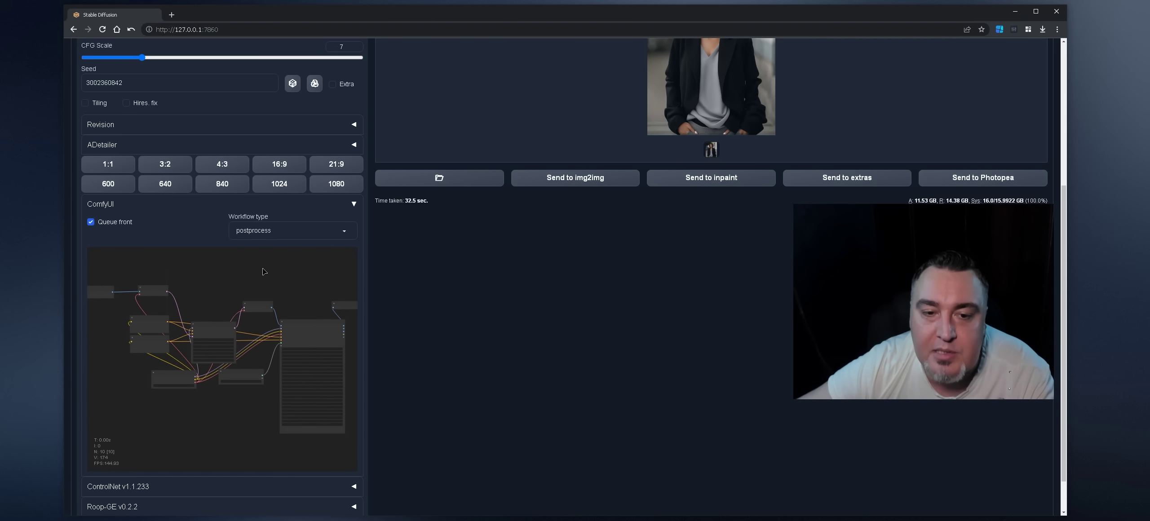
{"action": "left_click_drag", "start_coordinate": [262, 275], "coordinate": [228, 296]}
{"action": "left_click_drag", "start_coordinate": [305, 324], "coordinate": [325, 328]}
{"action": "left_click_drag", "start_coordinate": [188, 294], "coordinate": [226, 295]}
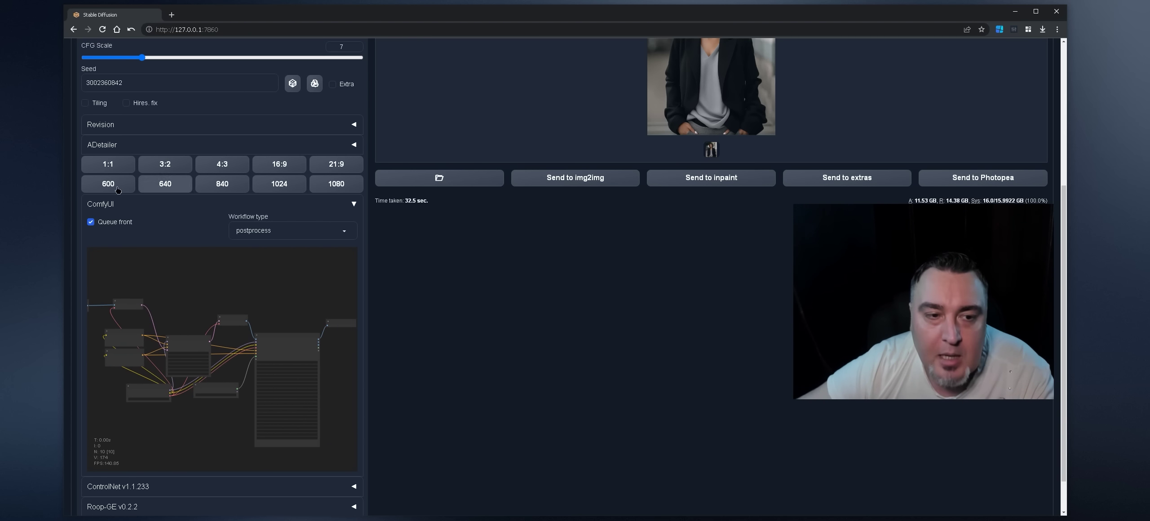
{"action": "left_click", "coordinate": [144, 206]}
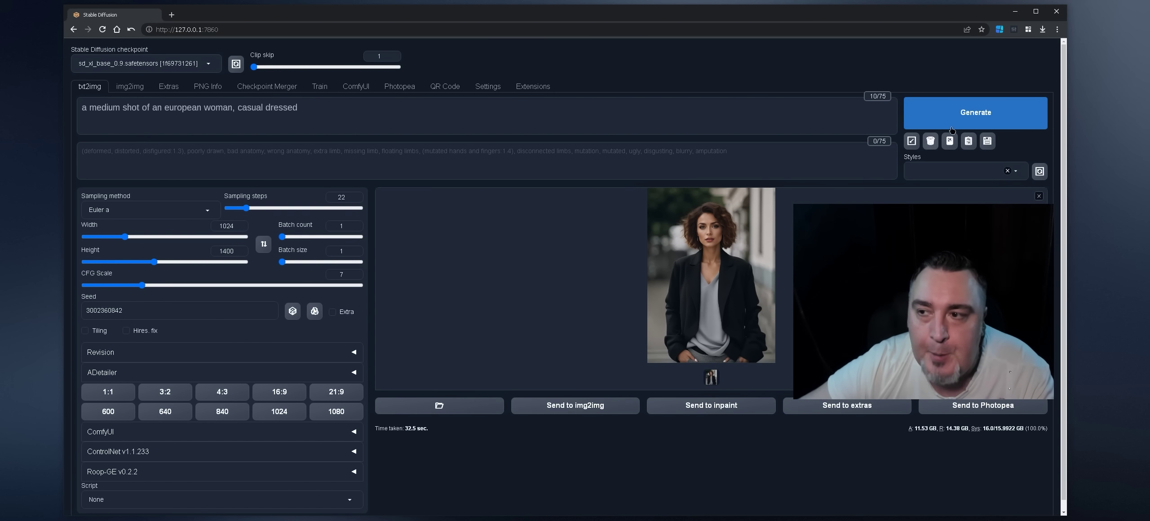
{"action": "left_click", "coordinate": [943, 112]}
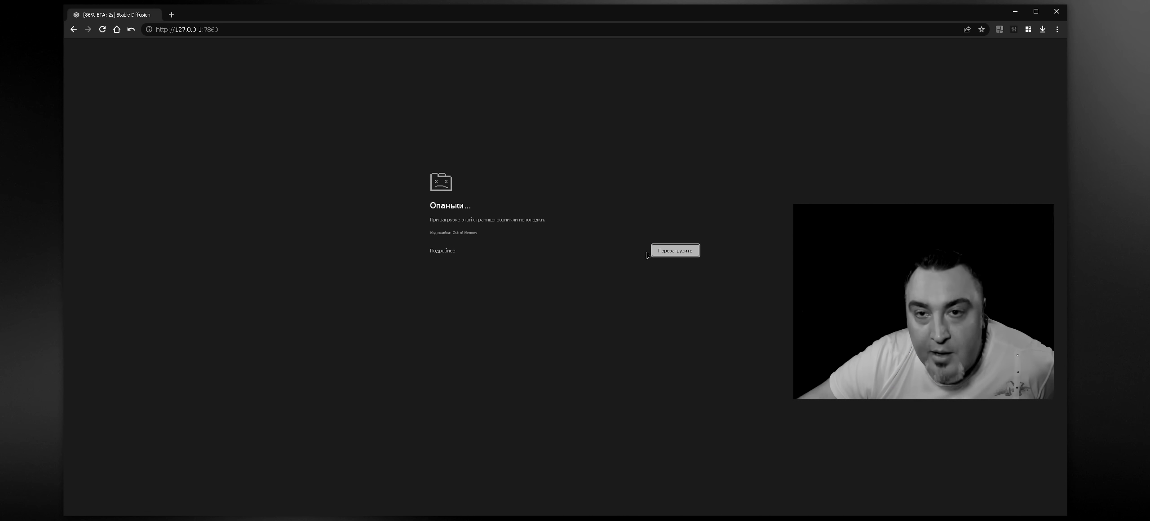
Reload the crashed WebUI page and check the processes' memory use in Task Manager, closing it when done.
{"action": "left_click", "coordinate": [658, 251]}
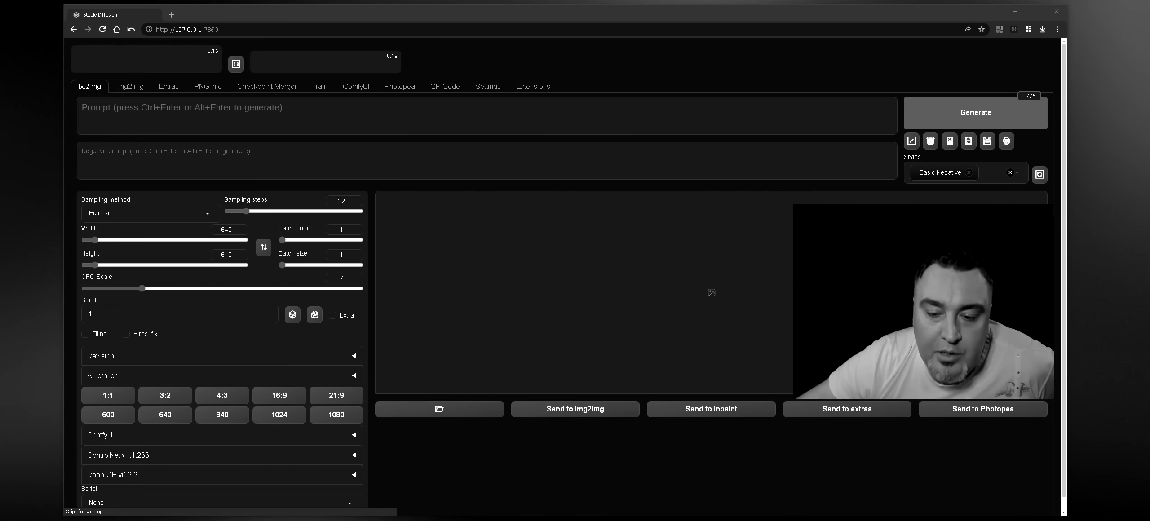
{"action": "right_click", "coordinate": [522, 520]}
{"action": "left_click", "coordinate": [557, 520]}
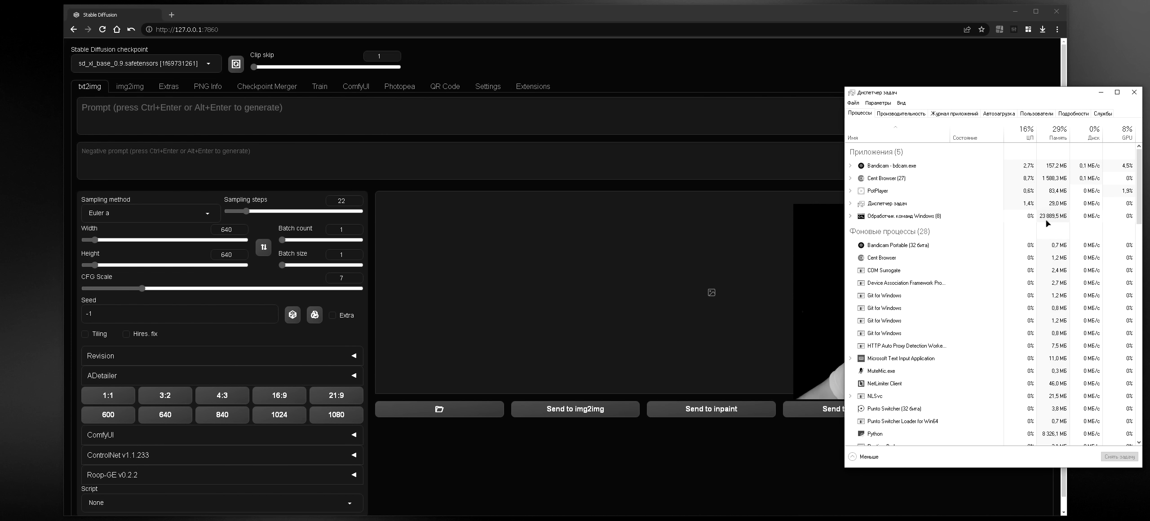
{"action": "left_click", "coordinate": [1133, 92]}
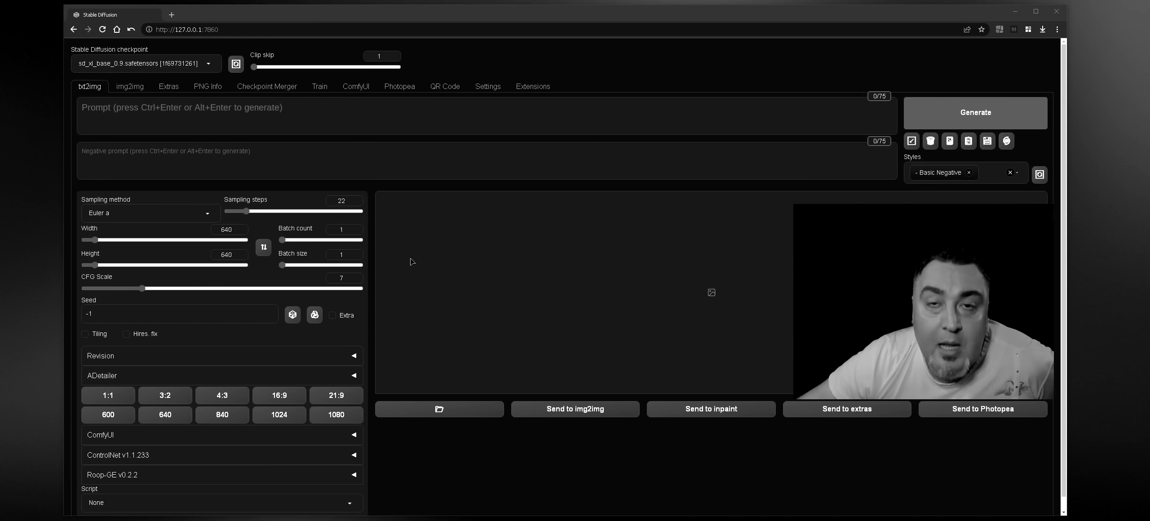
Expand the ComfyUI section to inspect the reloaded postprocess workflow, and collapse it again.
{"action": "scroll", "coordinate": [112, 485], "scroll_direction": "down", "scroll_amount": 1}
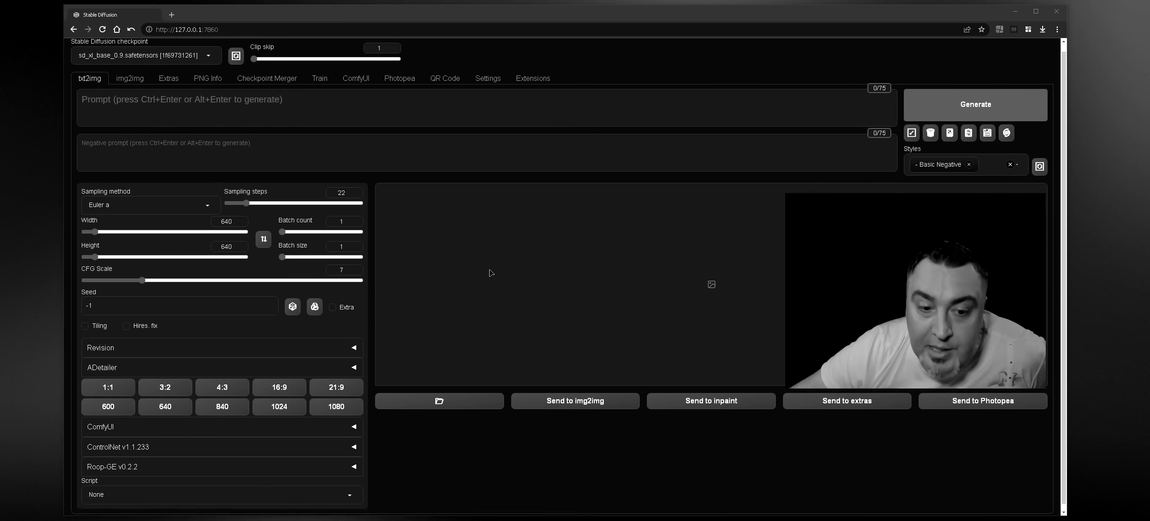
{"action": "left_click", "coordinate": [103, 421]}
{"action": "scroll", "coordinate": [104, 421], "scroll_direction": "down", "scroll_amount": 5}
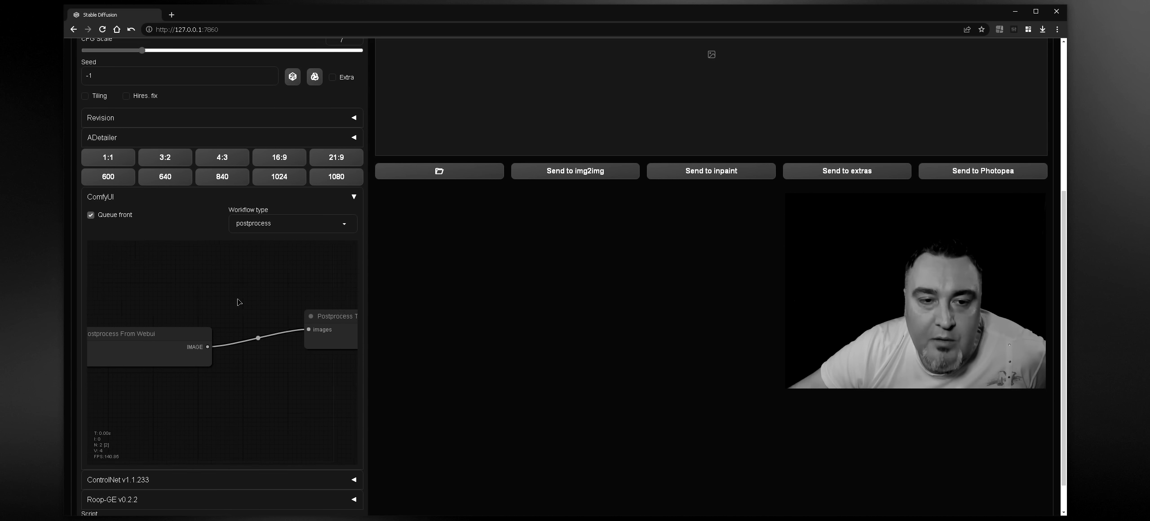
{"action": "left_click", "coordinate": [160, 199]}
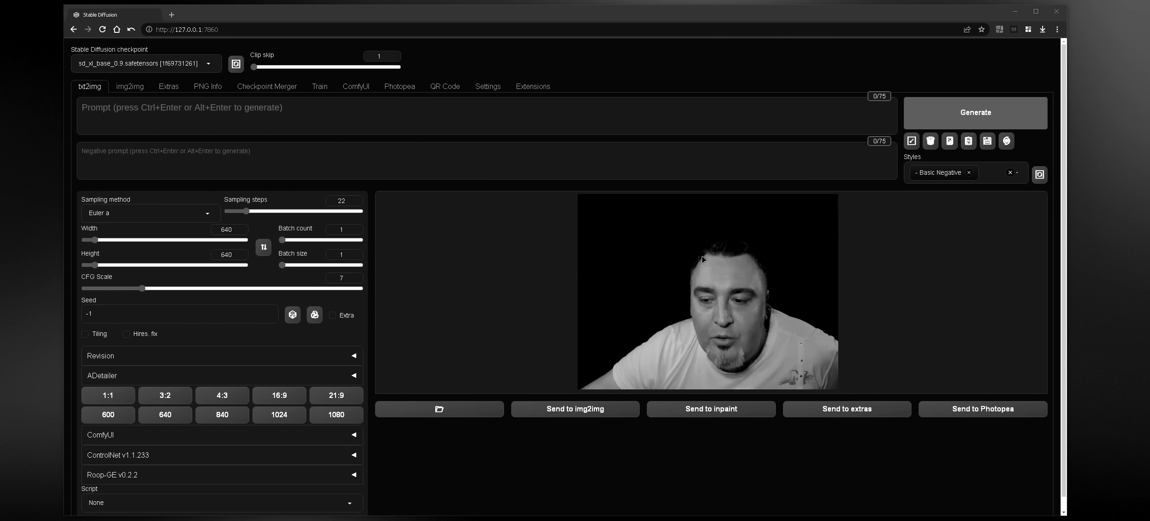
Choose a model from the Stable Diffusion checkpoint list.
{"action": "left_click", "coordinate": [337, 117]}
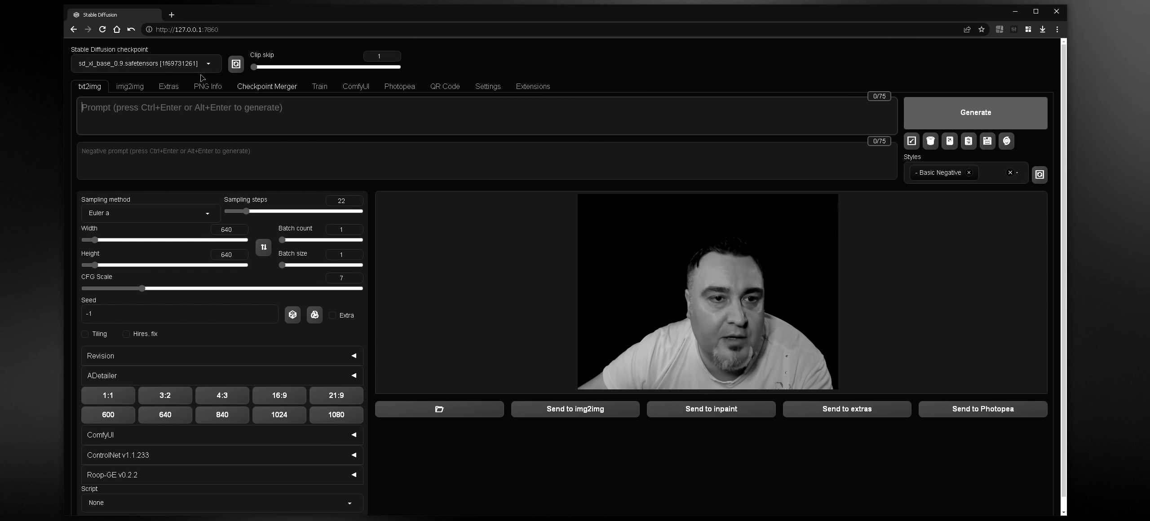
{"action": "left_click", "coordinate": [130, 64]}
{"action": "left_click", "coordinate": [125, 117]}
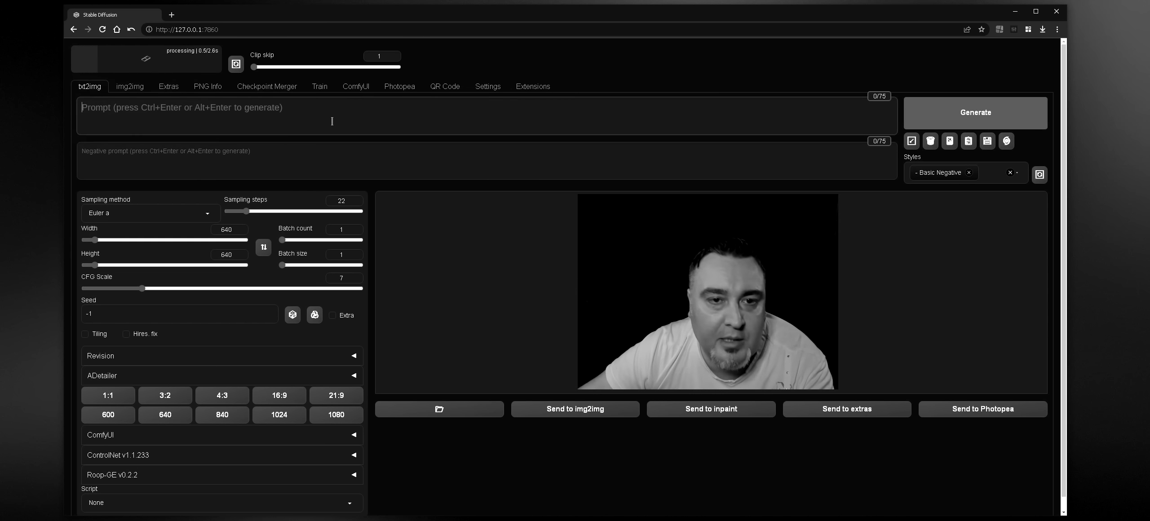
{"action": "left_click", "coordinate": [987, 141]}
{"action": "left_click_drag", "start_coordinate": [602, 251], "coordinate": [764, 264]}
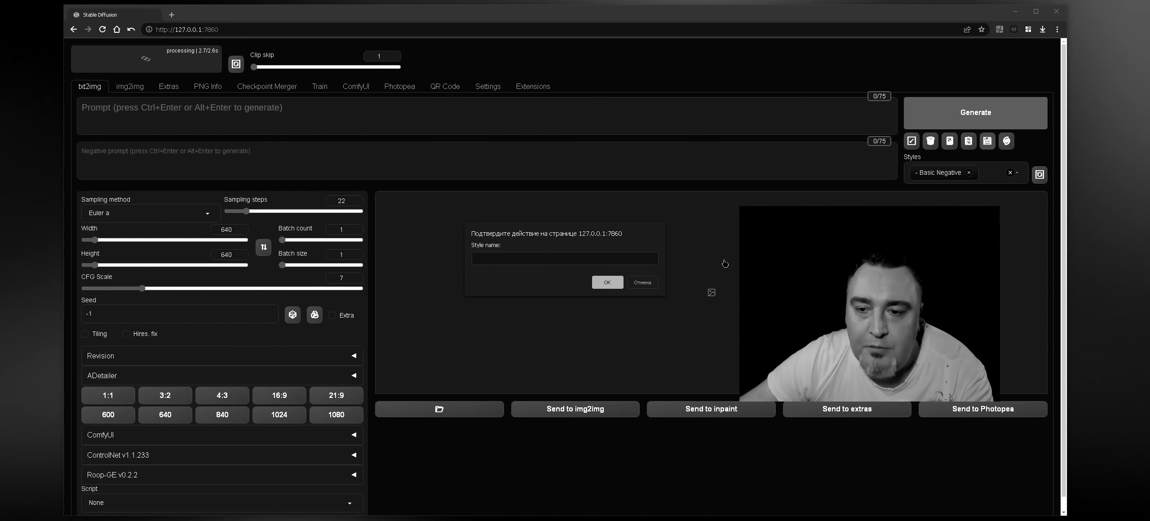
{"action": "left_click", "coordinate": [640, 281]}
{"action": "left_click", "coordinate": [987, 141]}
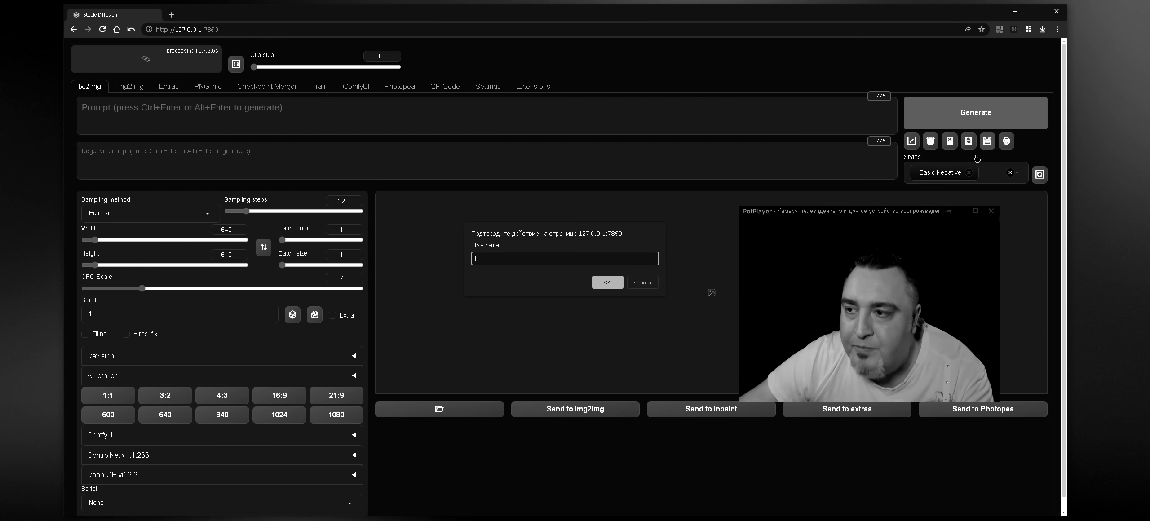
{"action": "left_click", "coordinate": [642, 282]}
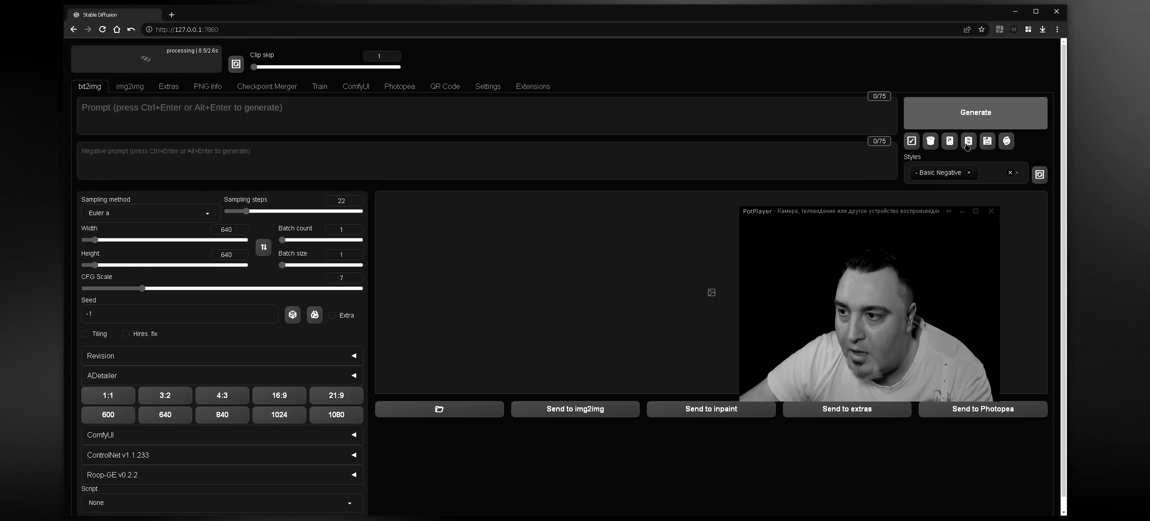
Apply the Basic Negative style to the negative prompt and activate the main prompt field for editing.
{"action": "left_click", "coordinate": [1007, 141]}
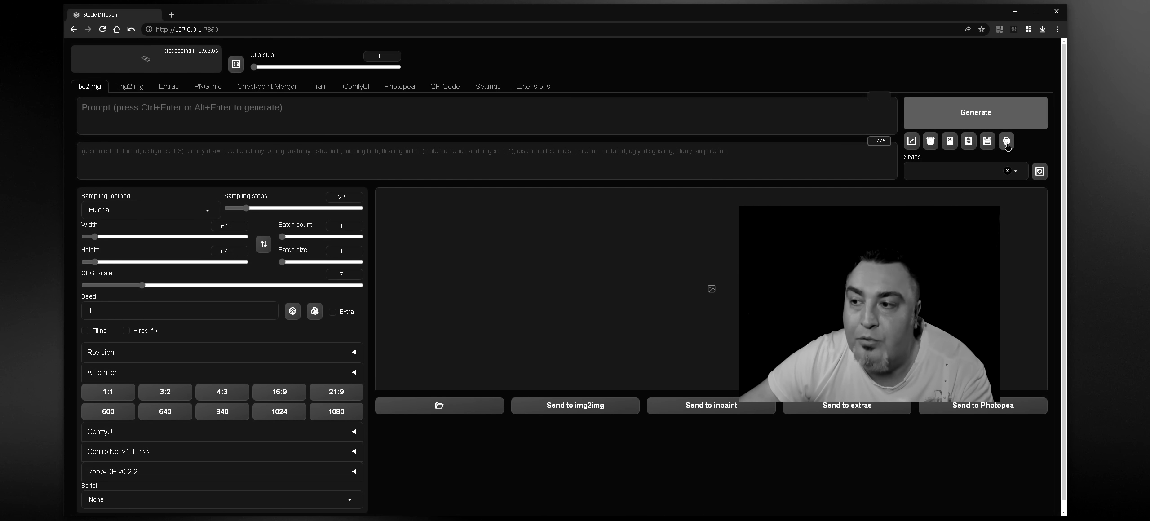
{"action": "left_click", "coordinate": [322, 132]}
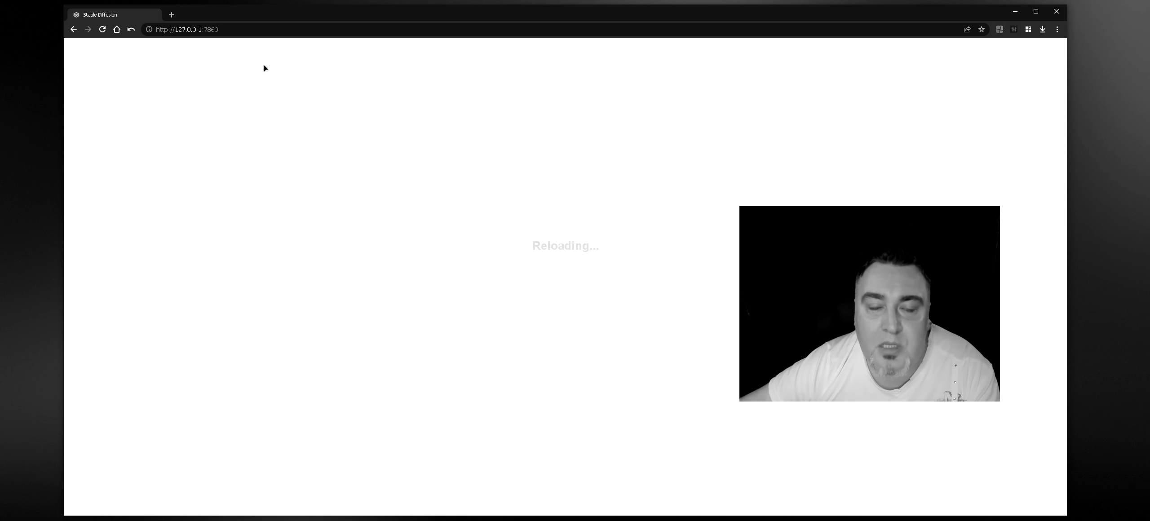
Switch to the Stable Diffusion console, reposition its window and read the UI restart log before returning to the browser.
{"action": "key", "text": "alt+Tab"}
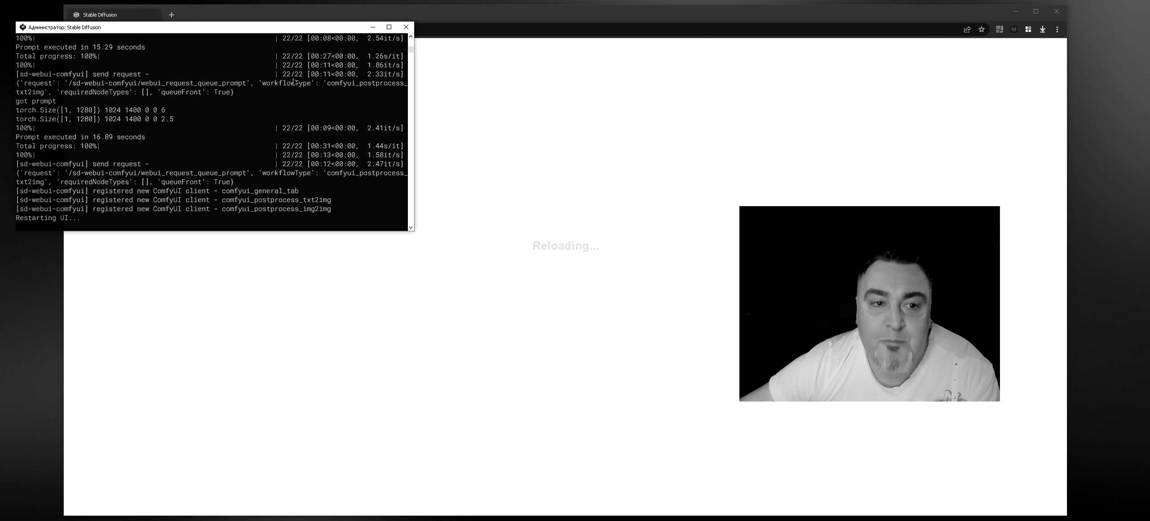
{"action": "left_click_drag", "start_coordinate": [298, 22], "coordinate": [293, 55]}
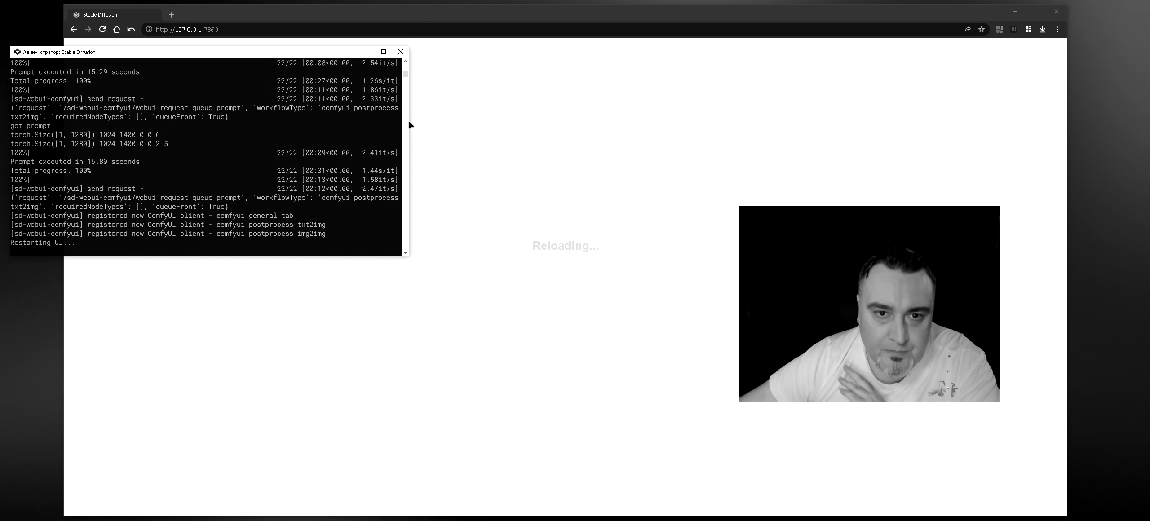
{"action": "left_click", "coordinate": [496, 103]}
Open webui-user.bat in Notepad++, enlarge the text, examine the --opt-sdp-attention launch argument and close the editor.
{"action": "right_click", "coordinate": [956, 2]}
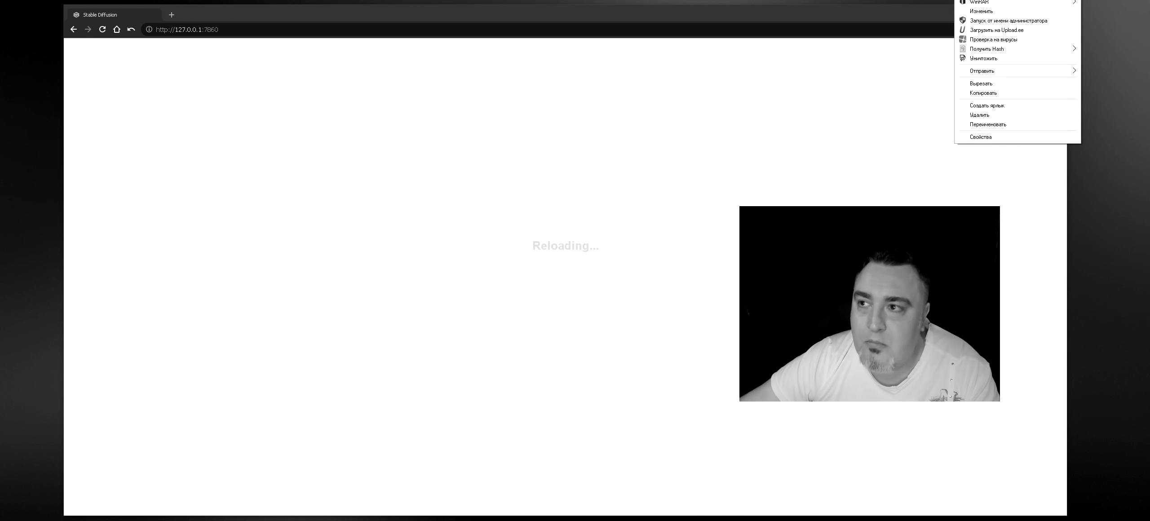
{"action": "left_click", "coordinate": [982, 12]}
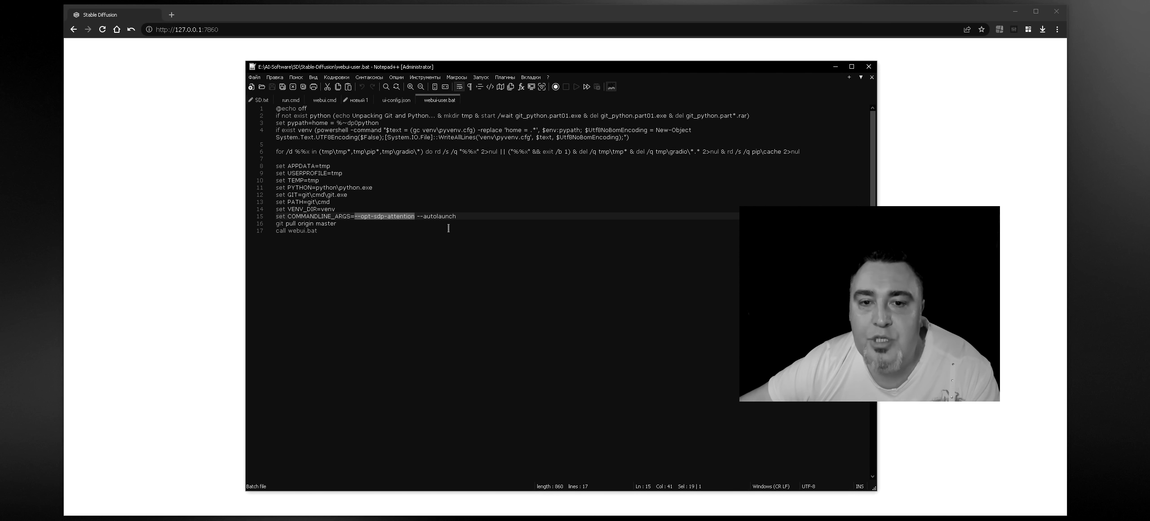
{"action": "scroll", "coordinate": [458, 229], "scroll_direction": "up", "scroll_amount": 6, "text": "ctrl"}
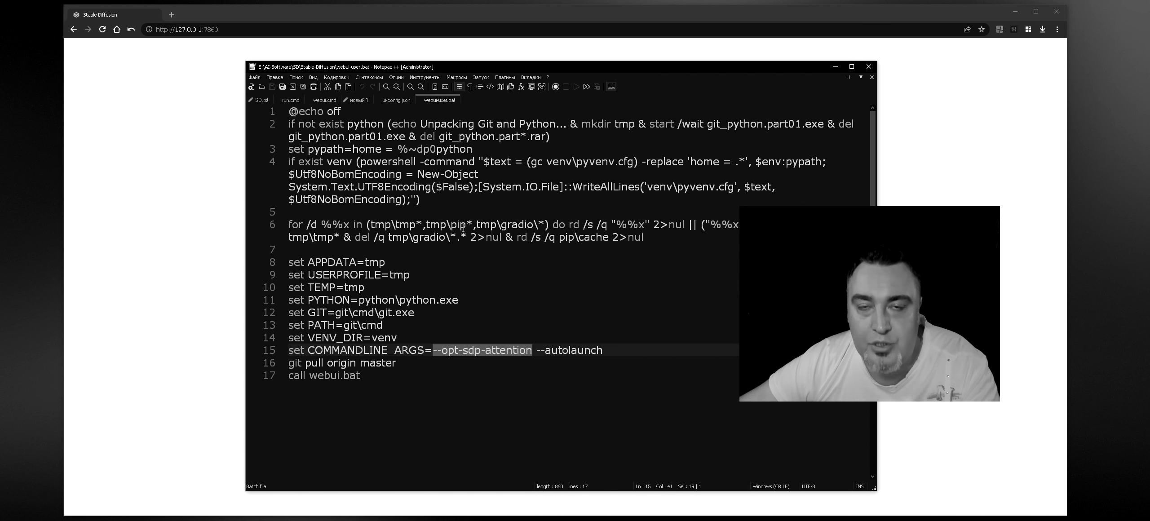
{"action": "scroll", "coordinate": [533, 239], "scroll_direction": "down", "scroll_amount": 3}
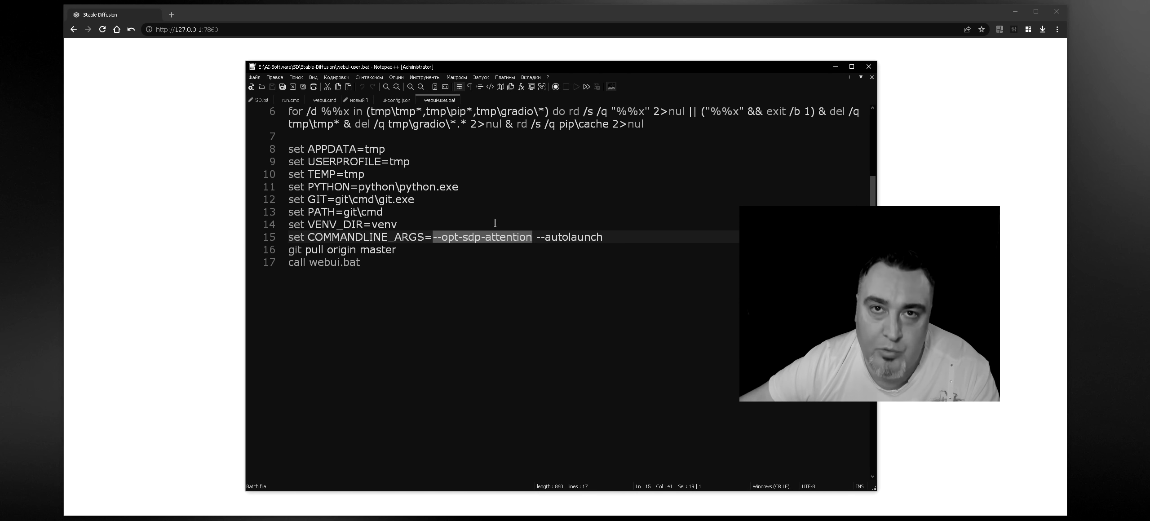
{"action": "left_click_drag", "start_coordinate": [434, 238], "coordinate": [532, 237]}
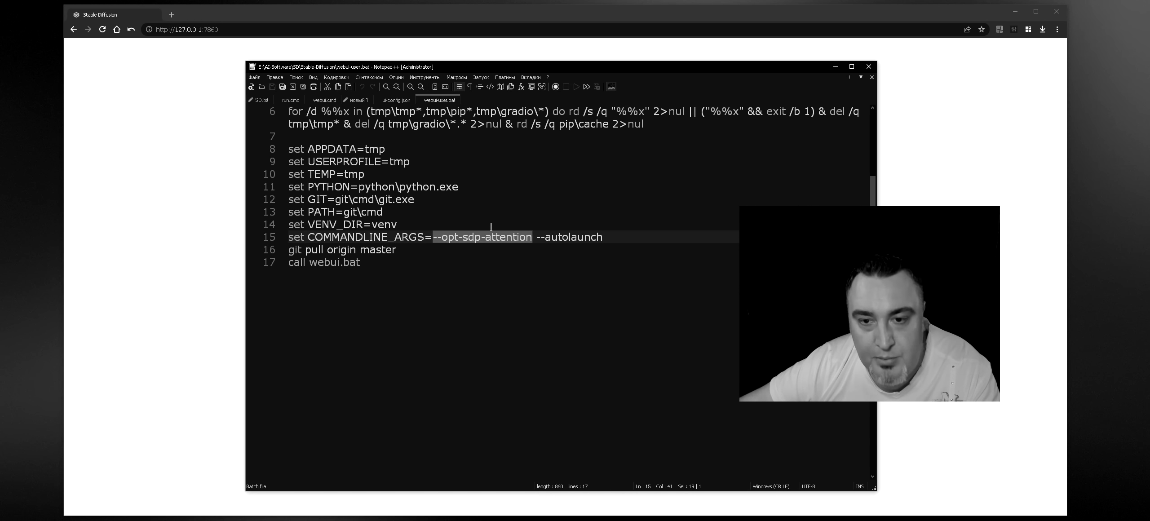
{"action": "left_click", "coordinate": [868, 68]}
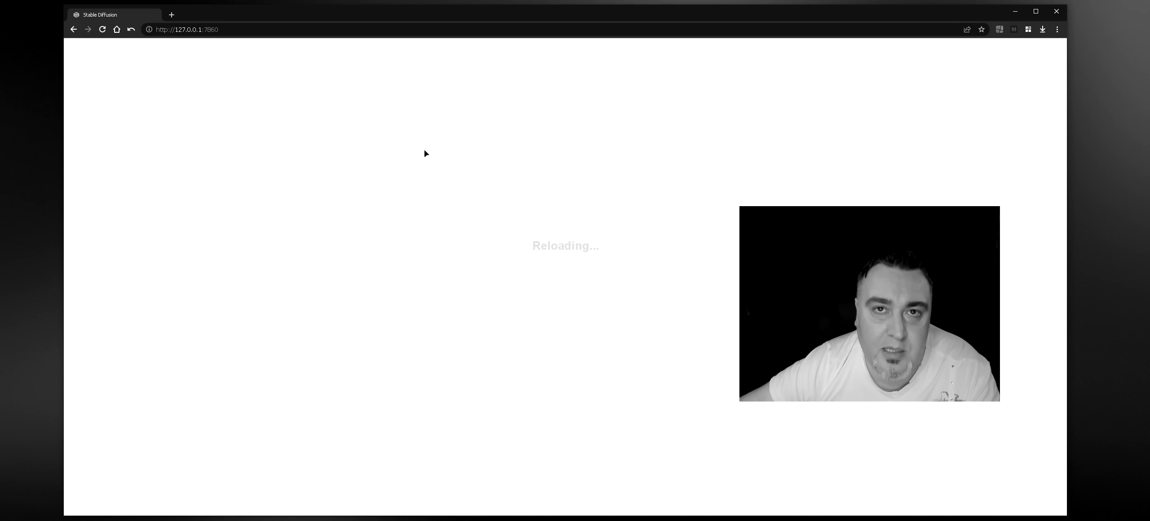
Switch to the Stable Diffusion launch console, move its window aside and bring the browser back to the front.
{"action": "key", "text": "alt+Tab"}
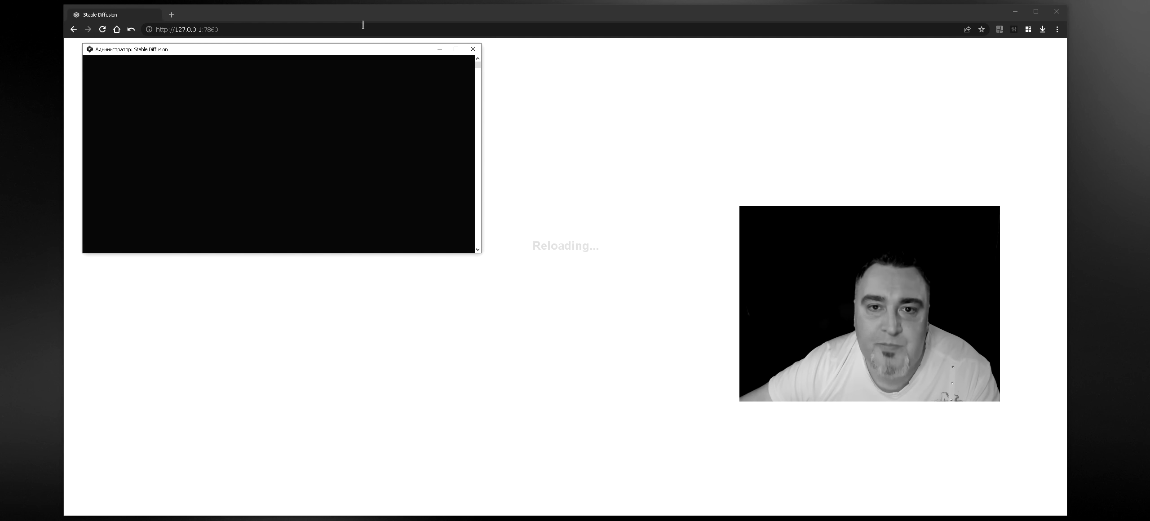
{"action": "left_click_drag", "start_coordinate": [394, 53], "coordinate": [311, 63]}
{"action": "left_click", "coordinate": [550, 115]}
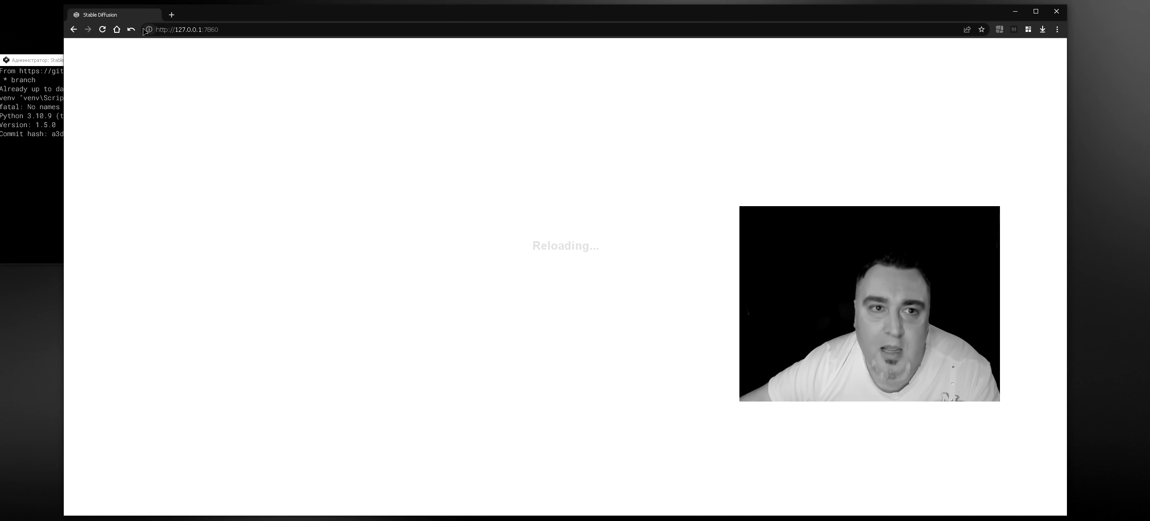
Move the launch console window slightly and close the stale reloading tab, keeping the newly opened WebUI page.
{"action": "left_click", "coordinate": [172, 15]}
{"action": "middle_click", "coordinate": [202, 18]}
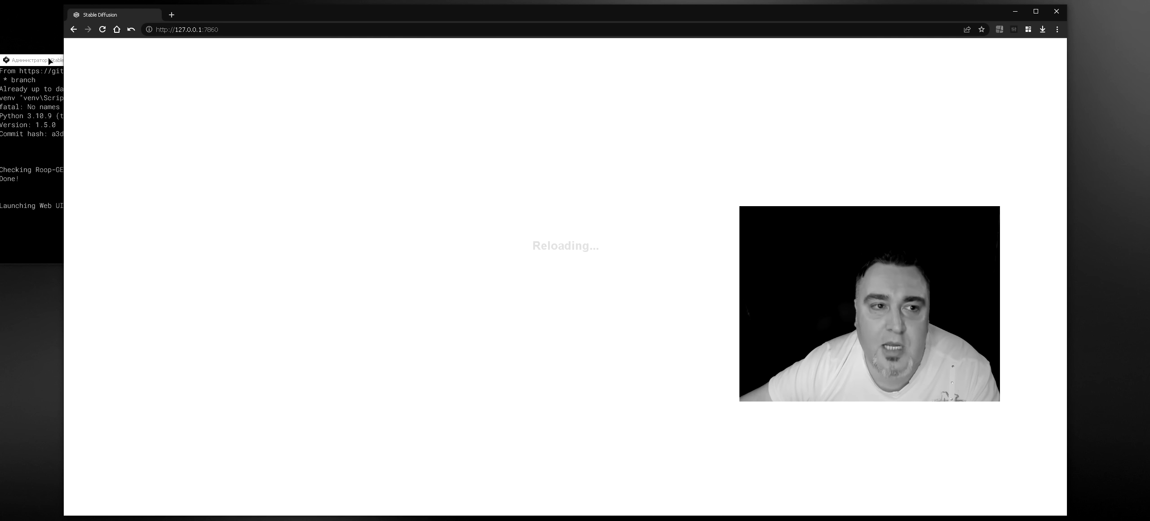
{"action": "left_click_drag", "start_coordinate": [50, 61], "coordinate": [61, 43]}
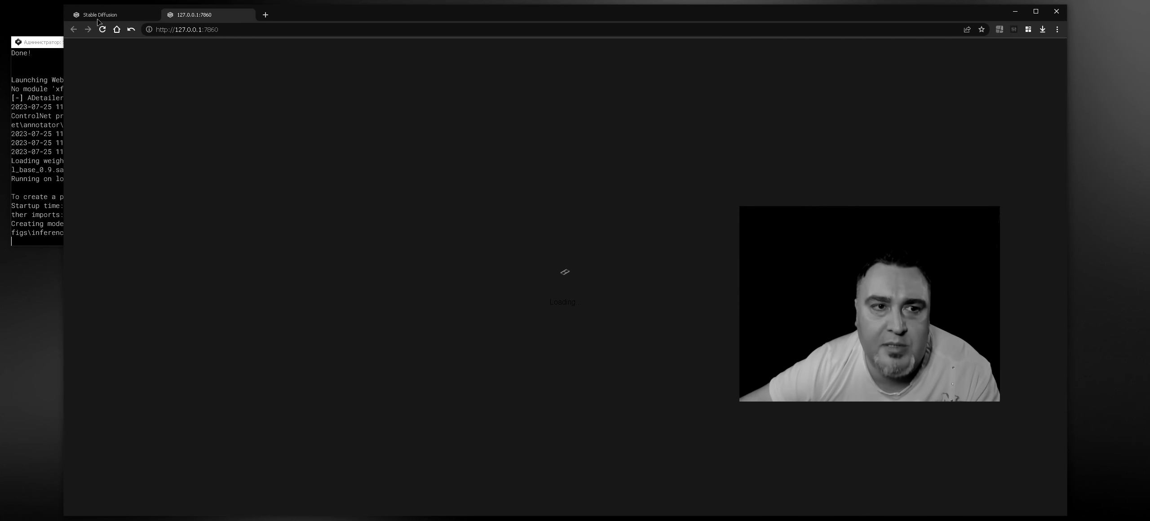
{"action": "left_click", "coordinate": [129, 17]}
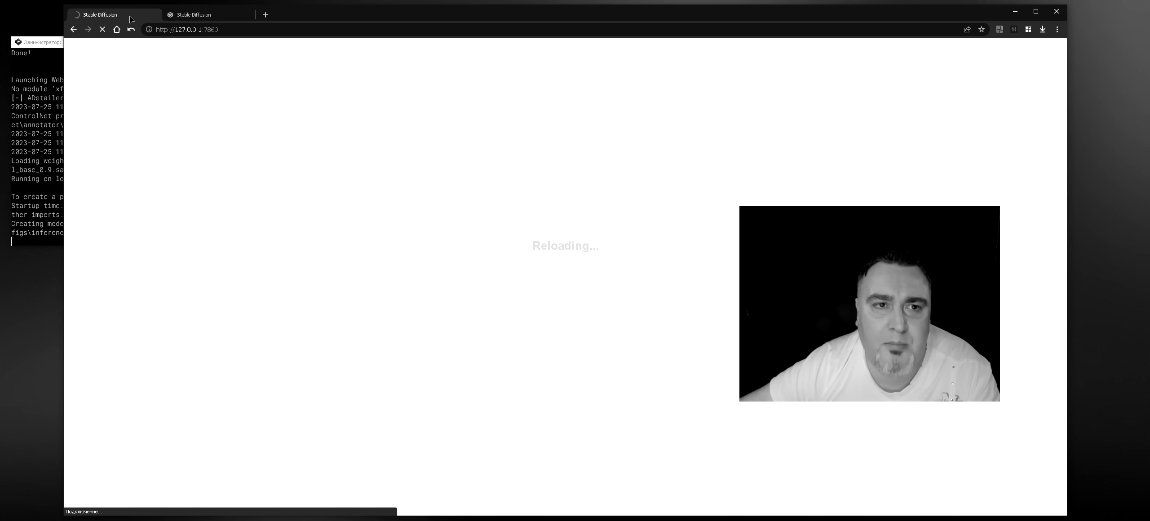
{"action": "left_click", "coordinate": [153, 14]}
Review the start of the WebUI launch log in the console, including the launch arguments, and minimize the console.
{"action": "left_click", "coordinate": [46, 78]}
{"action": "scroll", "coordinate": [359, 55], "scroll_direction": "up", "scroll_amount": 4}
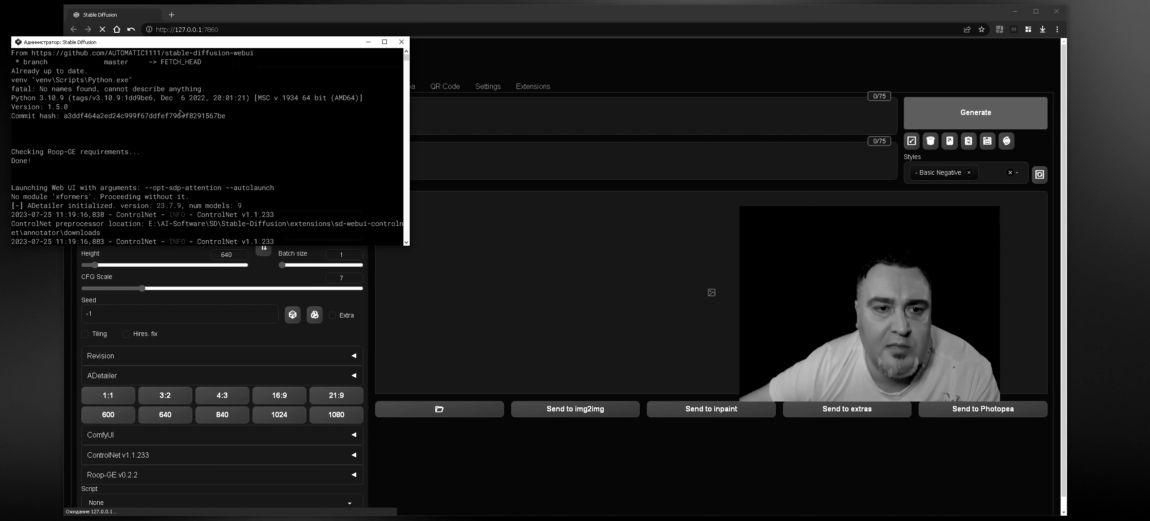
{"action": "left_click", "coordinate": [368, 42]}
Load the Deliberate.safetensors checkpoint and begin the txt2img prompt with the subject's first name.
{"action": "left_click", "coordinate": [108, 63]}
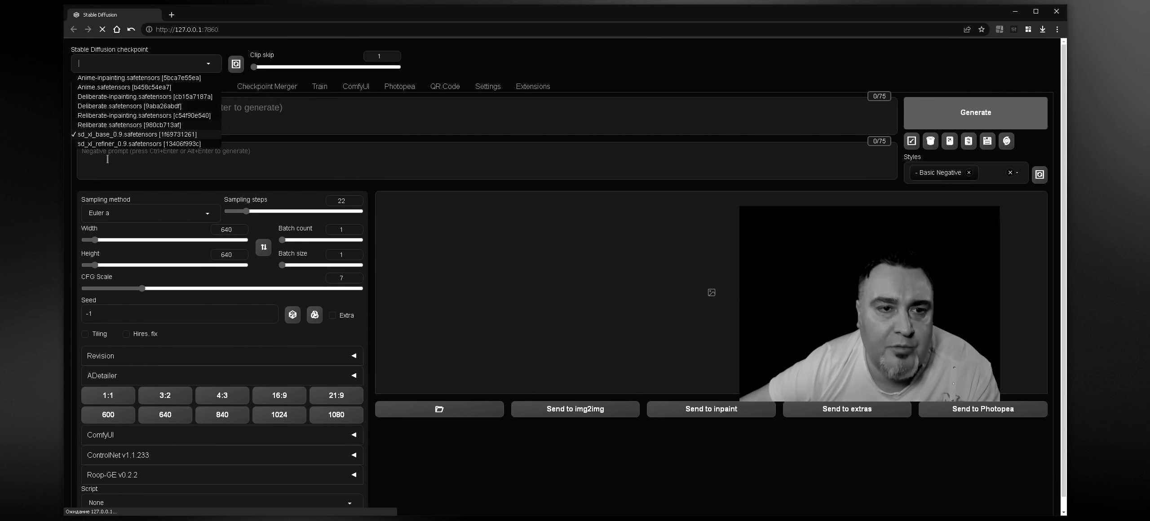
{"action": "left_click", "coordinate": [103, 125]}
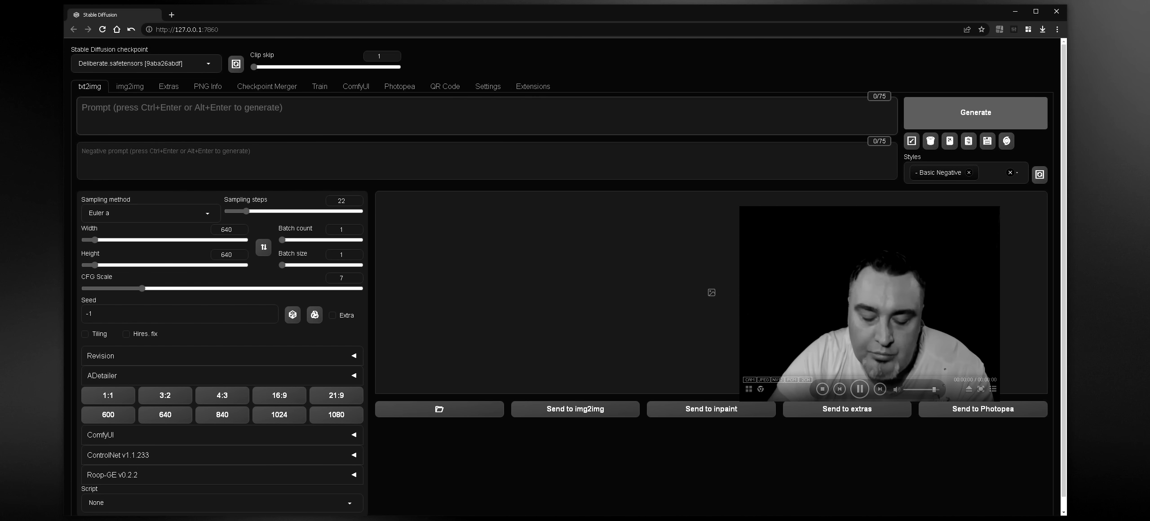
{"action": "type", "text": "Erin"}
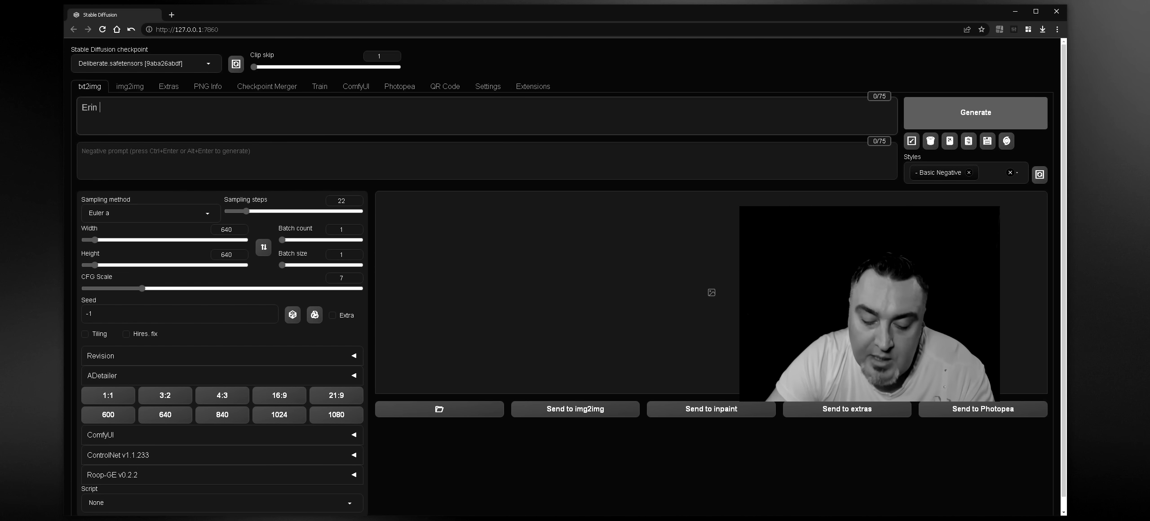
Generate a 600 × 800 image from the prompt "Erin Babnik".
{"action": "type", "text": " Babnik"}
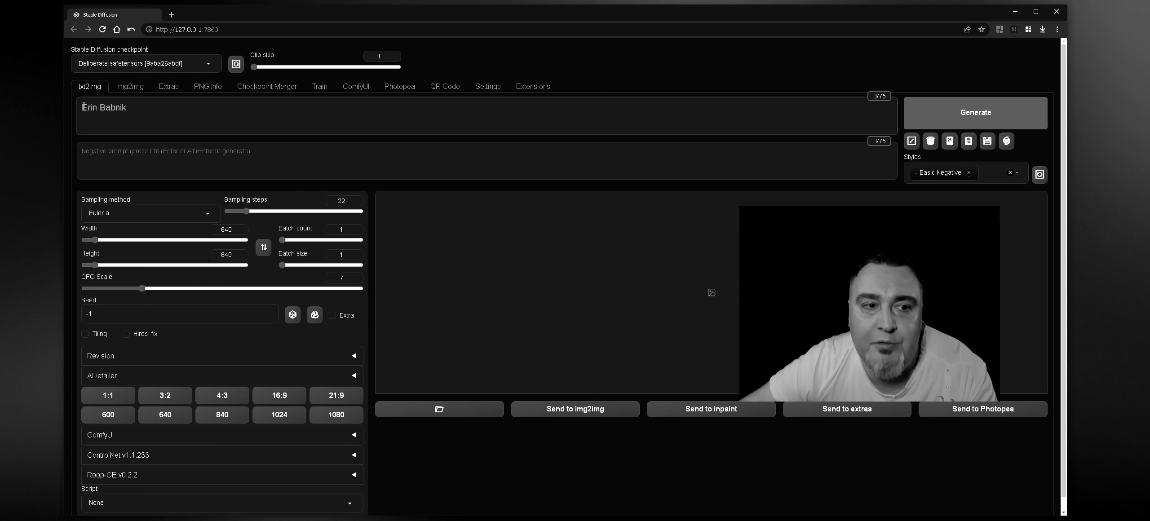
{"action": "left_click", "coordinate": [906, 105]}
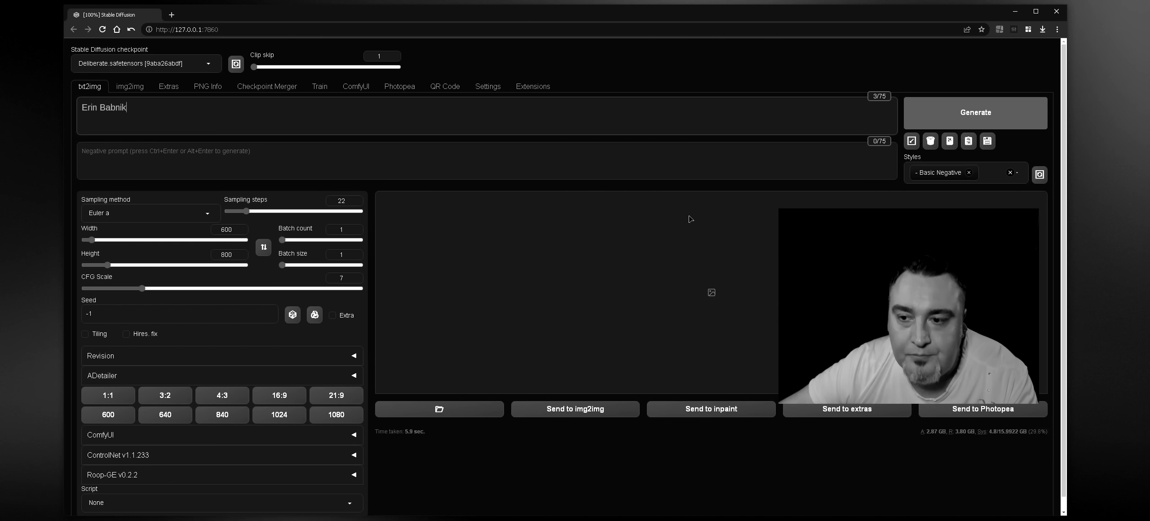
Inspect the ComfyUI section of the text-to-image settings, closing the blank browser tab and collapsing the section.
{"action": "scroll", "coordinate": [573, 227], "scroll_direction": "down", "scroll_amount": 1}
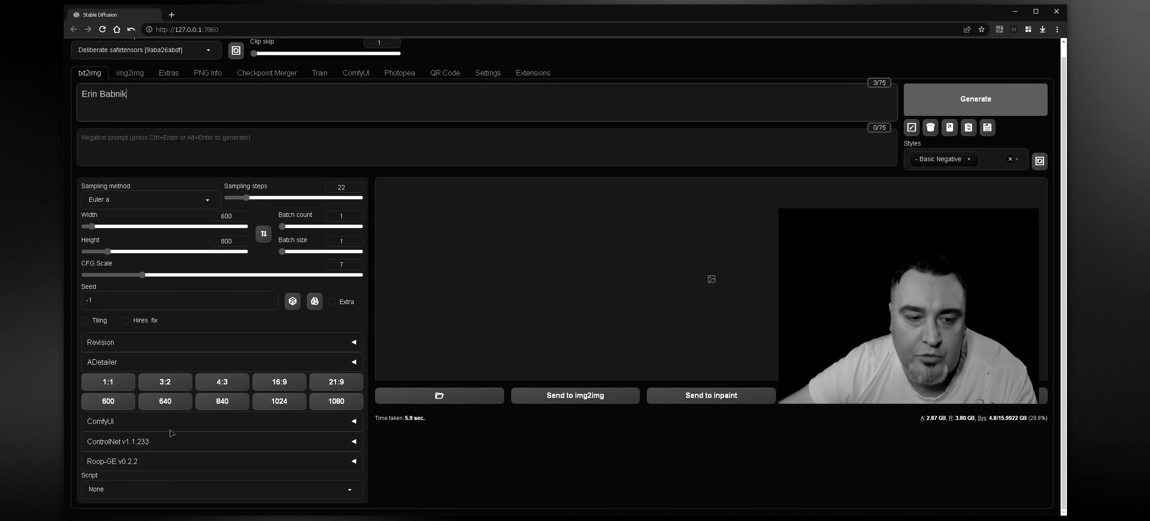
{"action": "left_click", "coordinate": [112, 423]}
{"action": "left_click_drag", "start_coordinate": [106, 442], "coordinate": [110, 442]}
{"action": "left_click", "coordinate": [192, 420]}
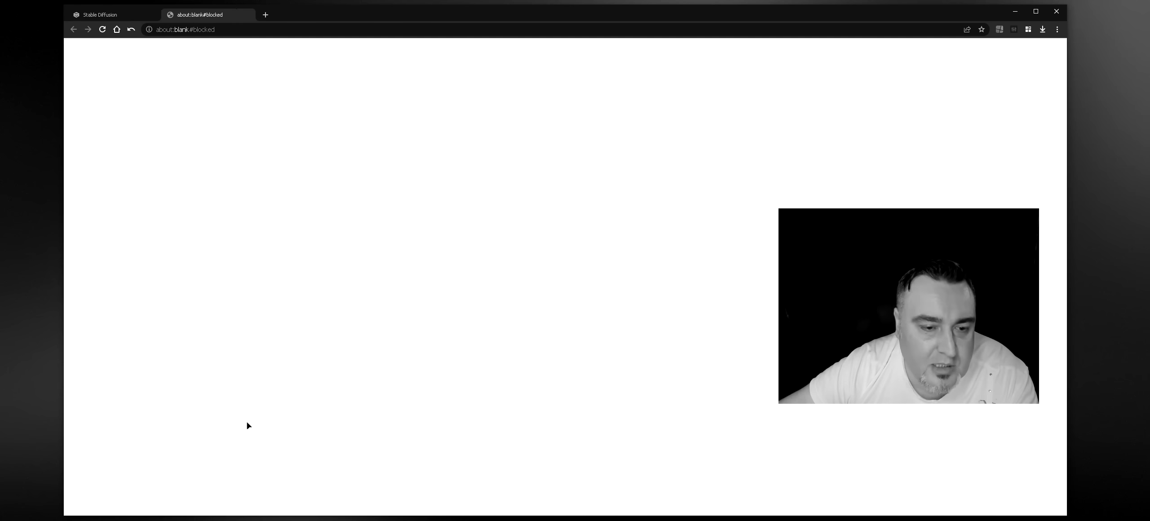
{"action": "left_click", "coordinate": [249, 15]}
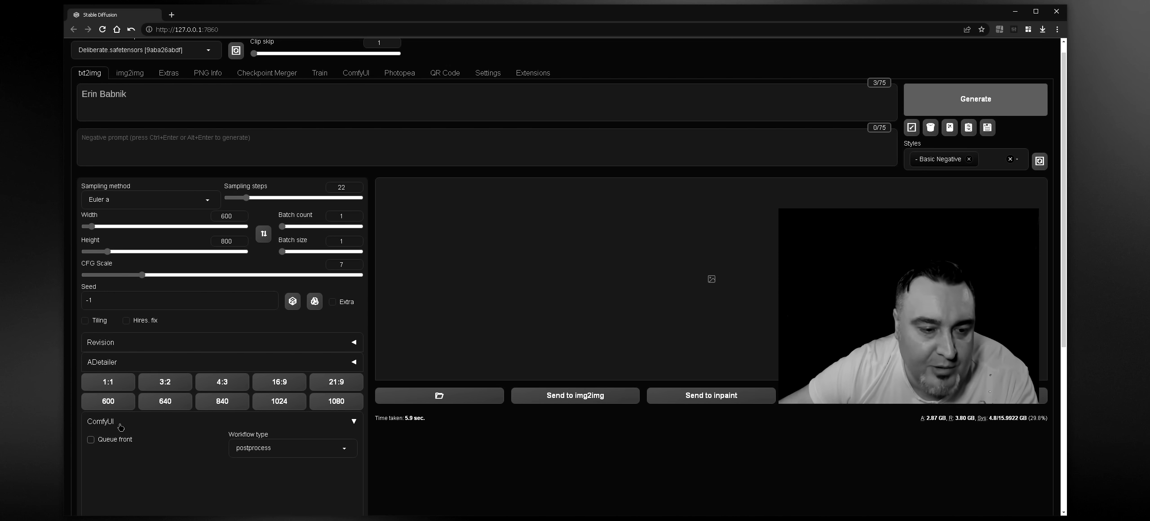
{"action": "left_click", "coordinate": [113, 422]}
Generate the image again and check the options in the expanded ComfyUI section.
{"action": "left_click", "coordinate": [976, 113]}
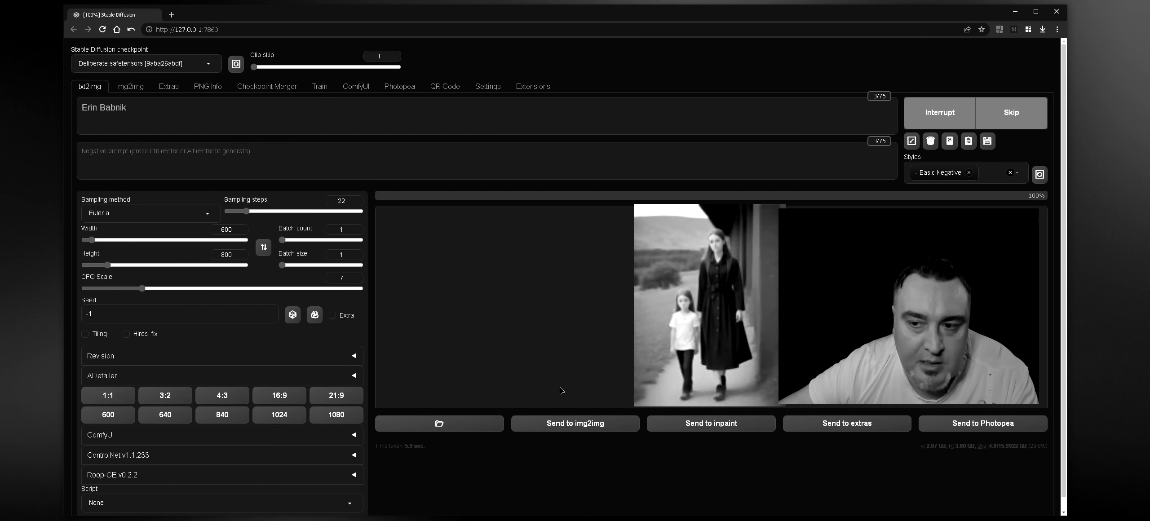
{"action": "scroll", "coordinate": [562, 383], "scroll_direction": "down", "scroll_amount": 1}
{"action": "left_click", "coordinate": [130, 425]}
{"action": "scroll", "coordinate": [172, 319], "scroll_direction": "down", "scroll_amount": 5}
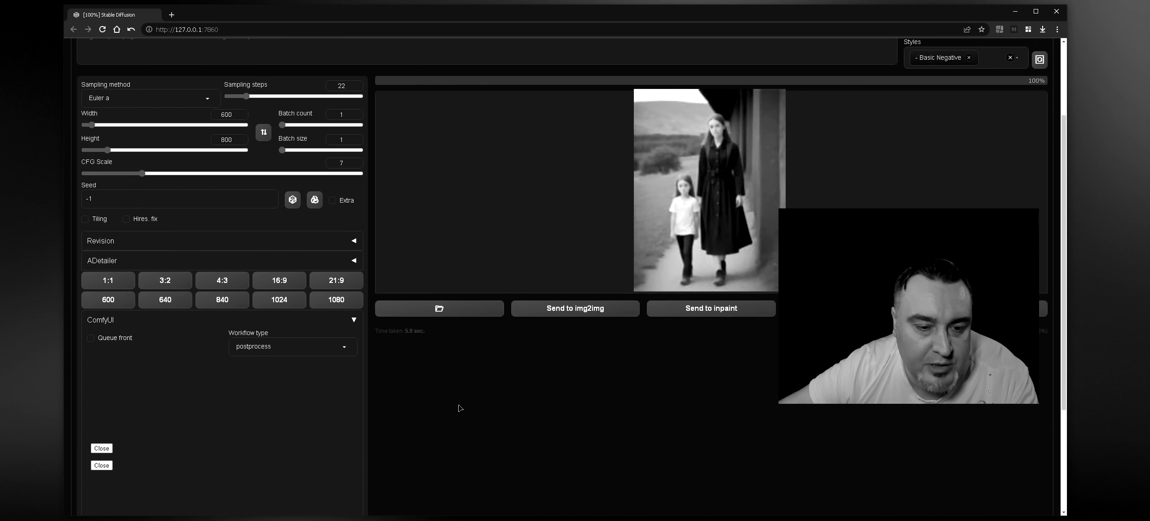
{"action": "scroll", "coordinate": [194, 321], "scroll_direction": "up", "scroll_amount": 10}
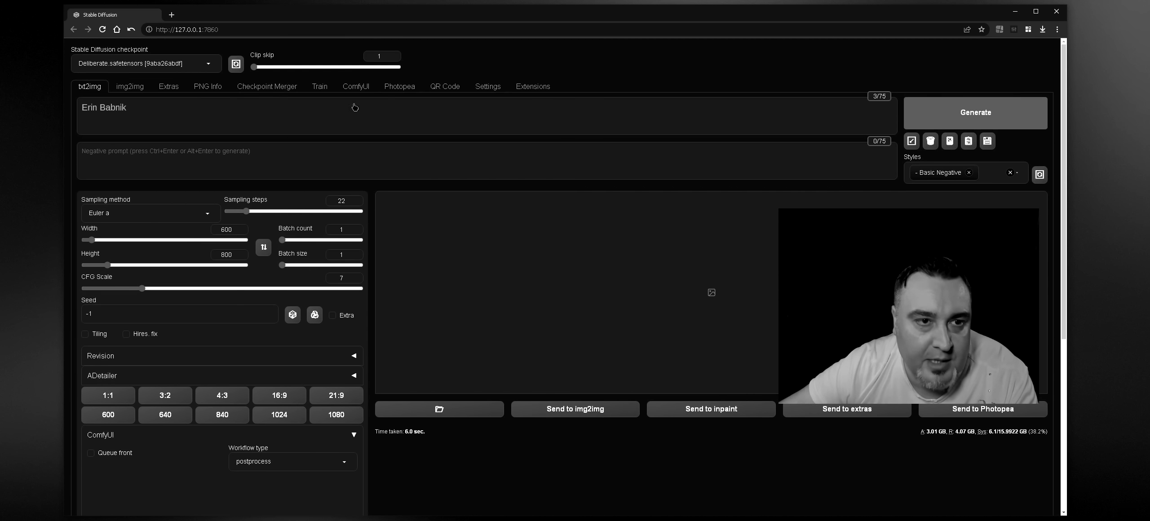
Disable the sd-webui-comfyui extension and restart the UI to apply the change.
{"action": "left_click", "coordinate": [488, 86]}
{"action": "left_click", "coordinate": [441, 104]}
{"action": "left_click", "coordinate": [91, 87]}
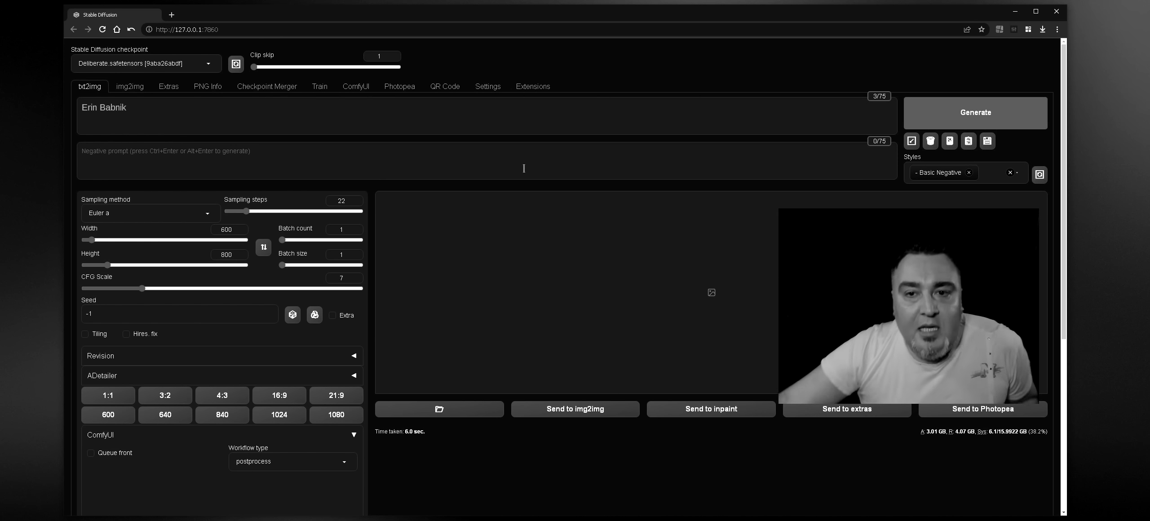
{"action": "left_click", "coordinate": [520, 90]}
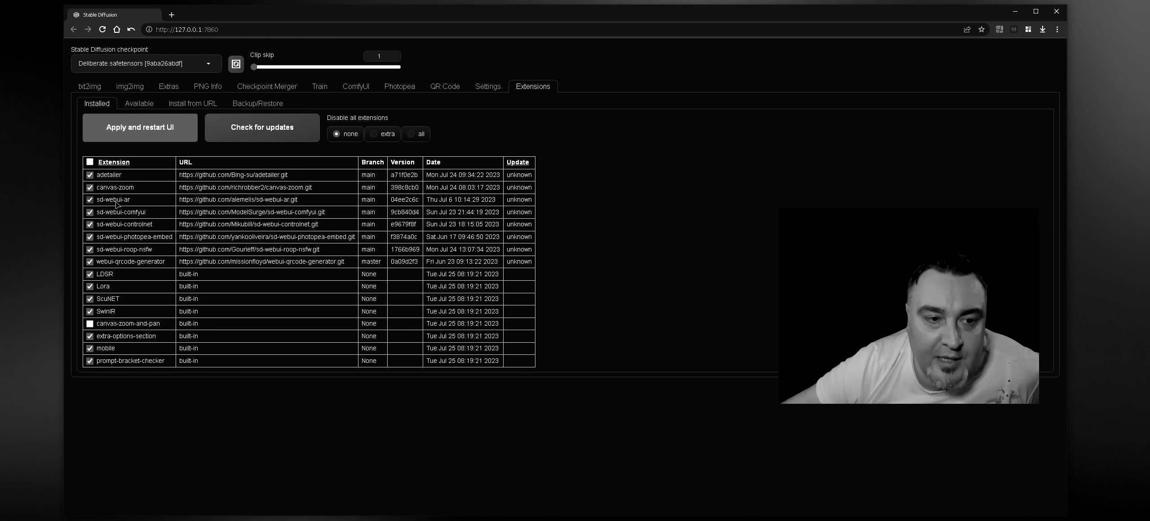
{"action": "left_click", "coordinate": [173, 130]}
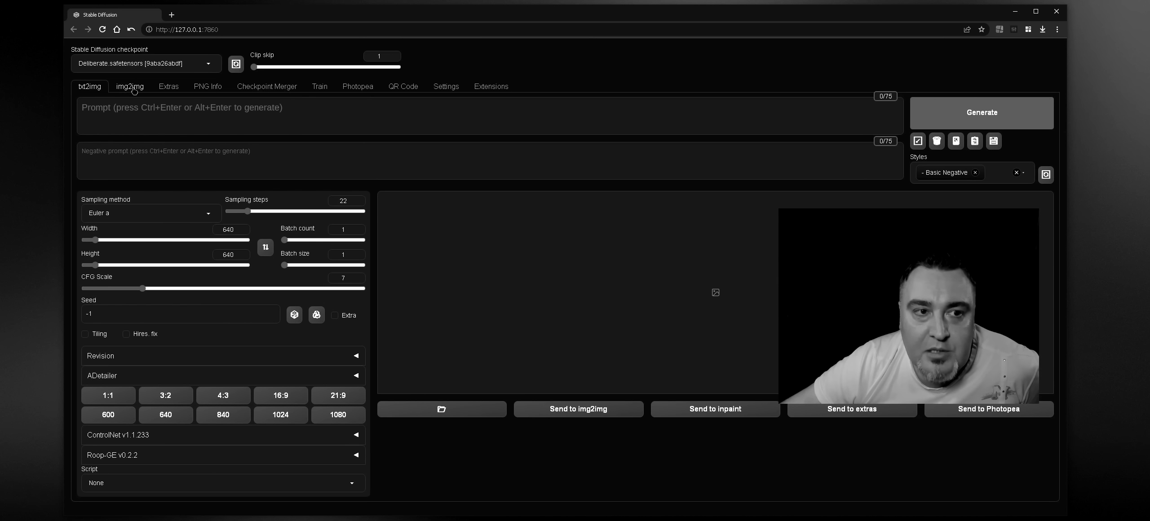
{"action": "left_click", "coordinate": [174, 109]}
{"action": "type", "text": "a medium shot of an european woman, casual dressed"}
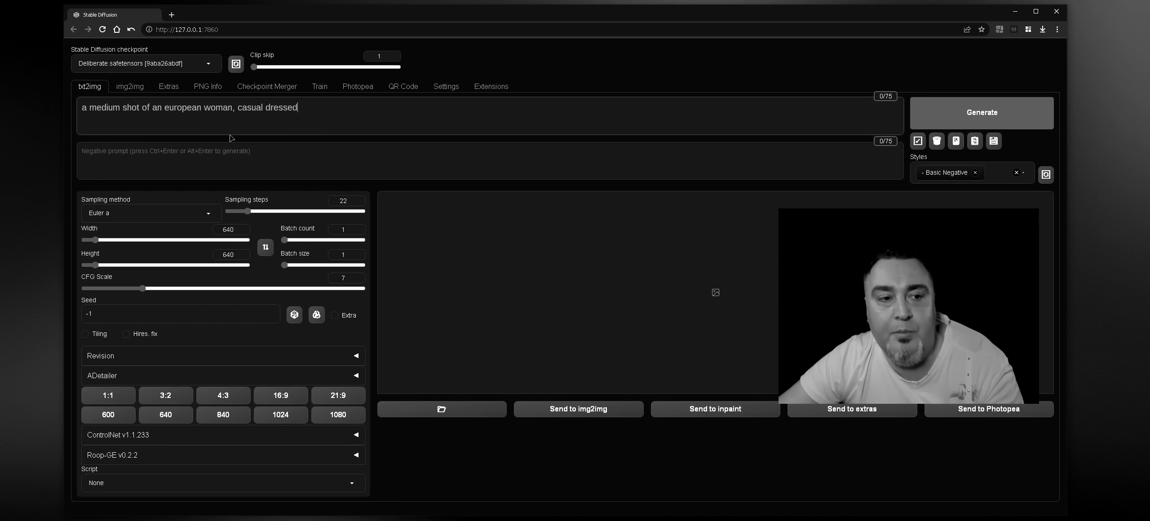
{"action": "key", "text": "ctrl+a"}
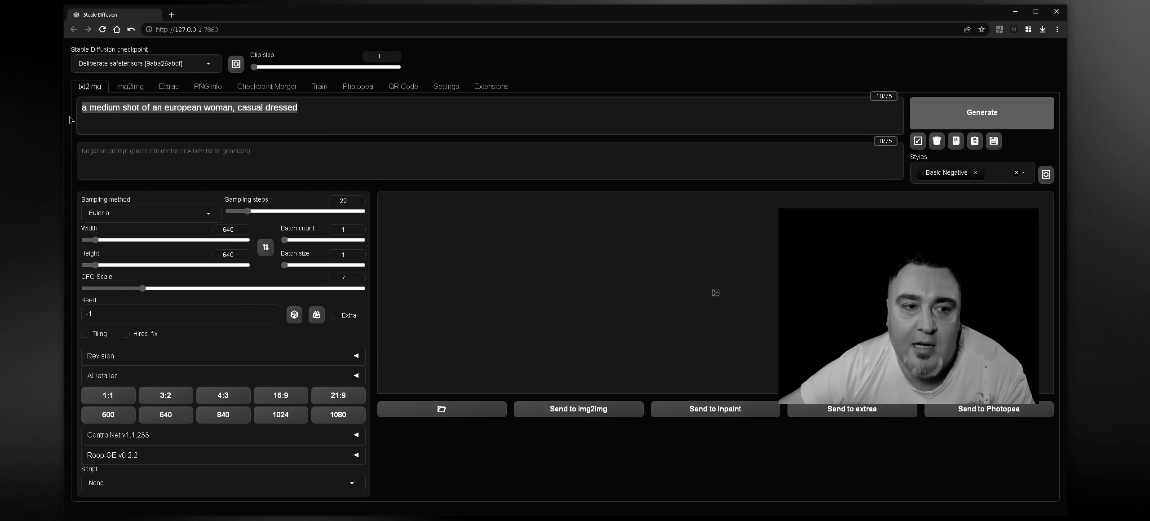
{"action": "key", "text": "BackSpace"}
Enter "Erin Babnik" as the text-to-image prompt.
{"action": "type", "text": "Eri"}
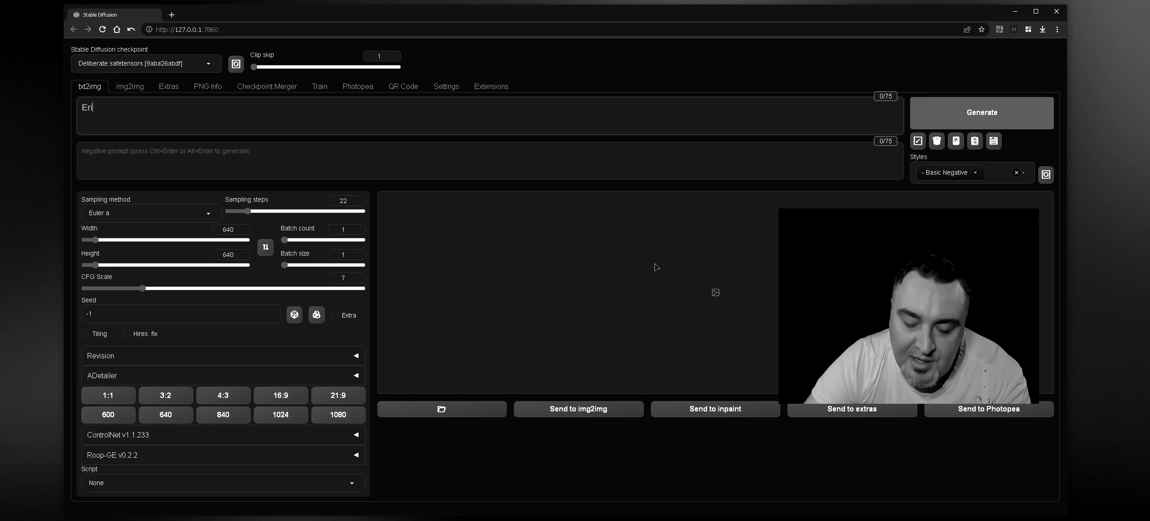
{"action": "type", "text": "n Bla"}
{"action": "key", "text": "BackSpace"}
{"action": "key", "text": "BackSpace"}
{"action": "key", "text": "BackSpace"}
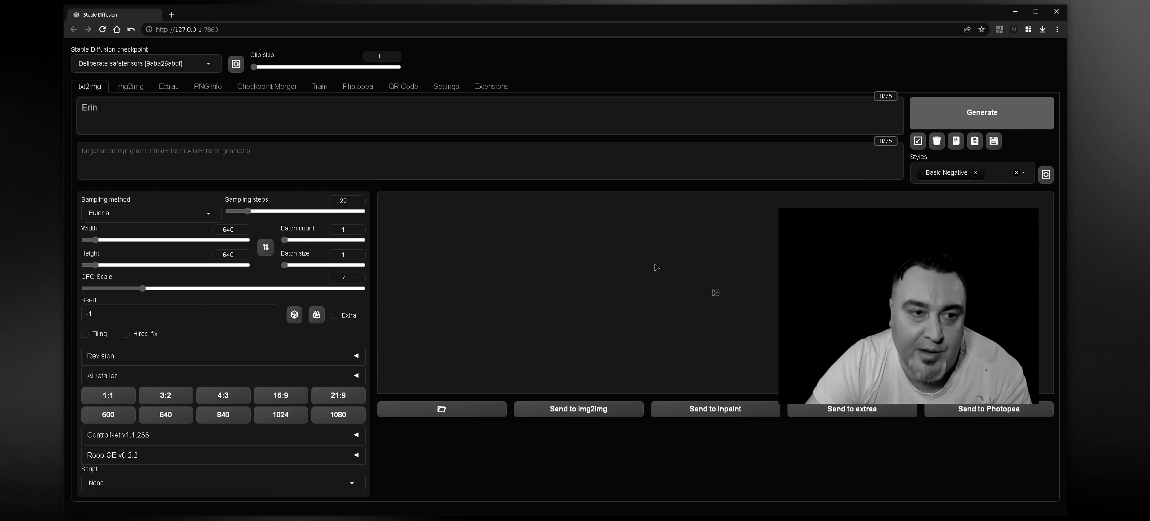
{"action": "type", "text": "Babnik"}
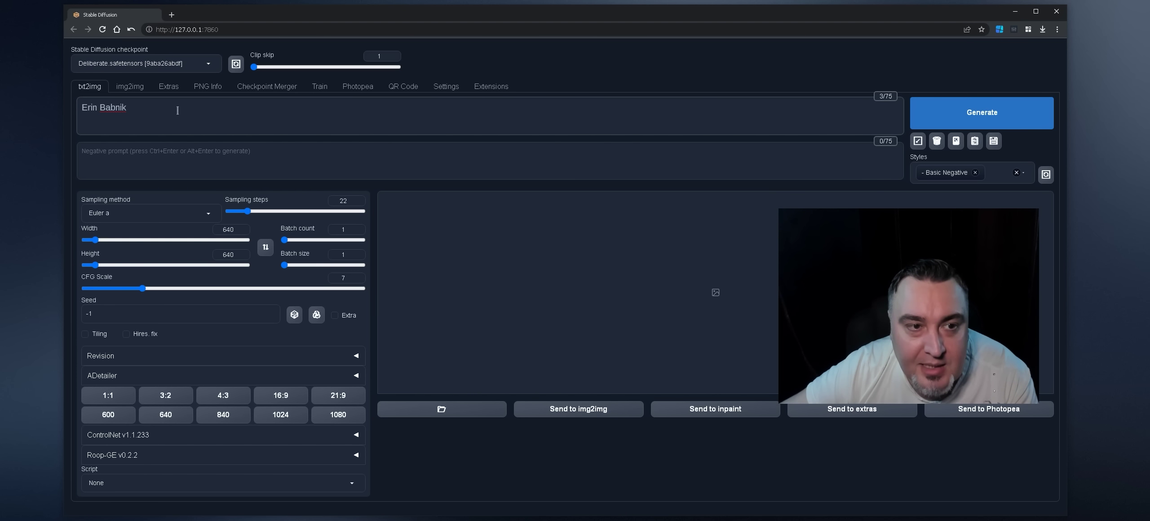
Set the image size to 600 × 800 and generate an image.
{"action": "left_click", "coordinate": [108, 415]}
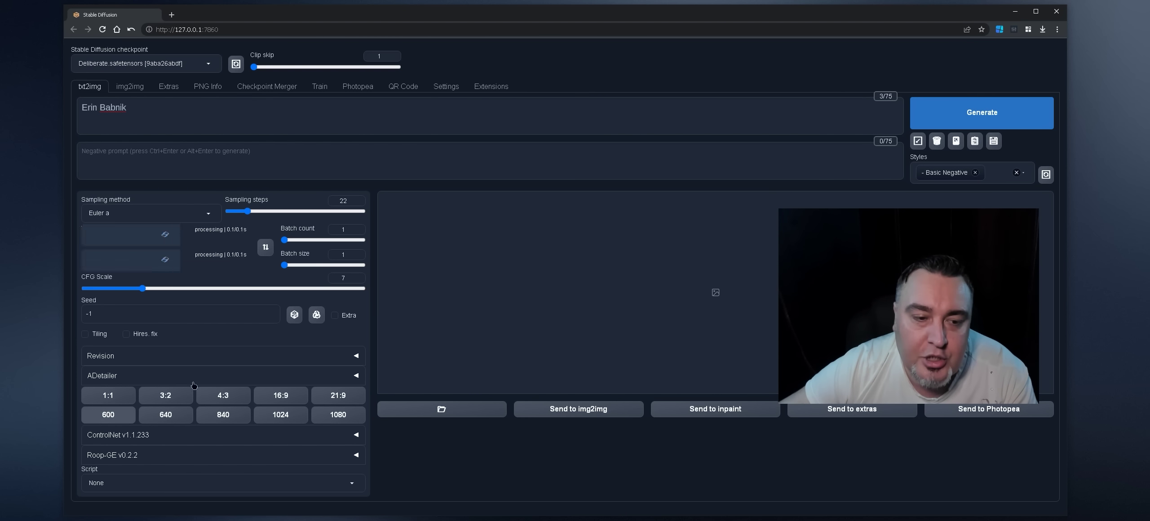
{"action": "left_click", "coordinate": [940, 122]}
{"action": "left_click_drag", "start_coordinate": [915, 283], "coordinate": [923, 282]}
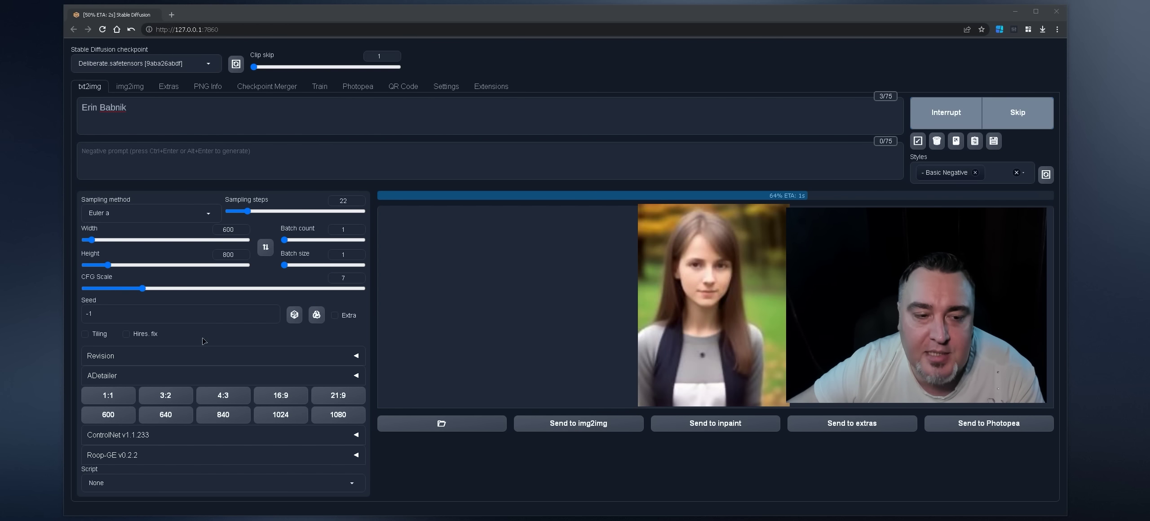
Generate two more images from the same prompt, viewing each previous result enlarged.
{"action": "left_click", "coordinate": [462, 267]}
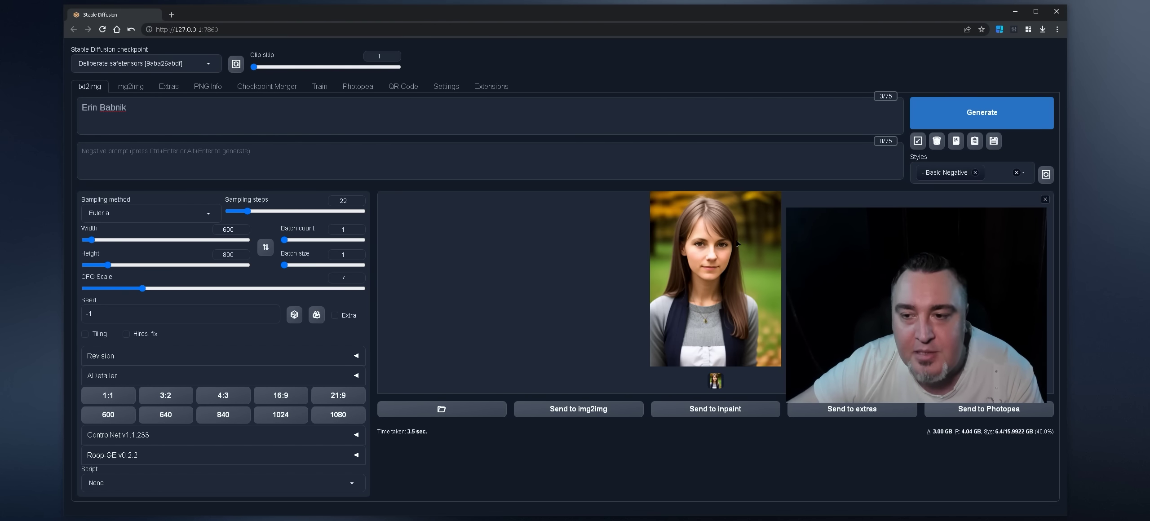
{"action": "left_click", "coordinate": [461, 268]}
{"action": "key", "text": "ctrl+Return"}
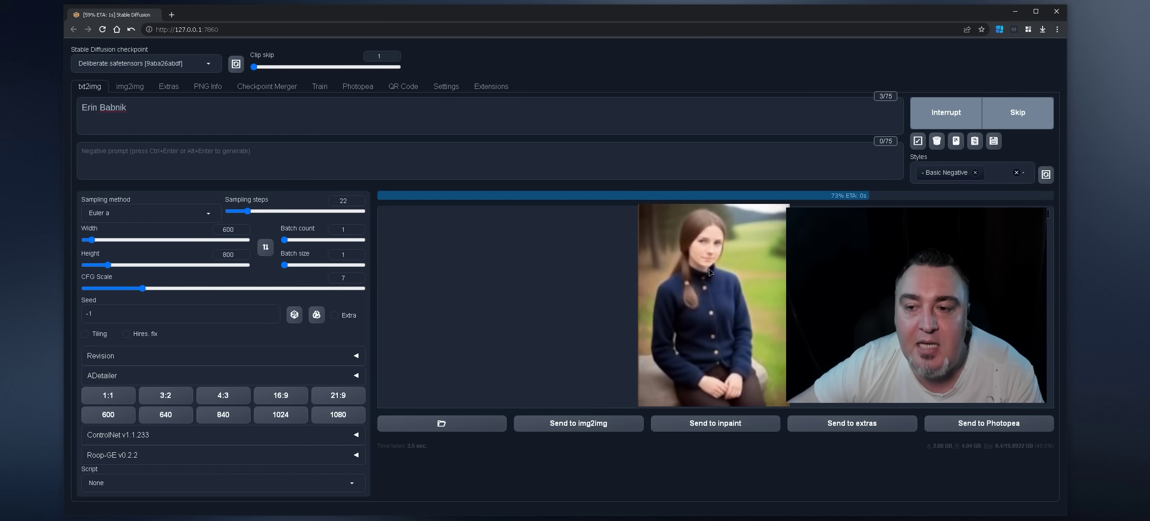
{"action": "left_click", "coordinate": [713, 355]}
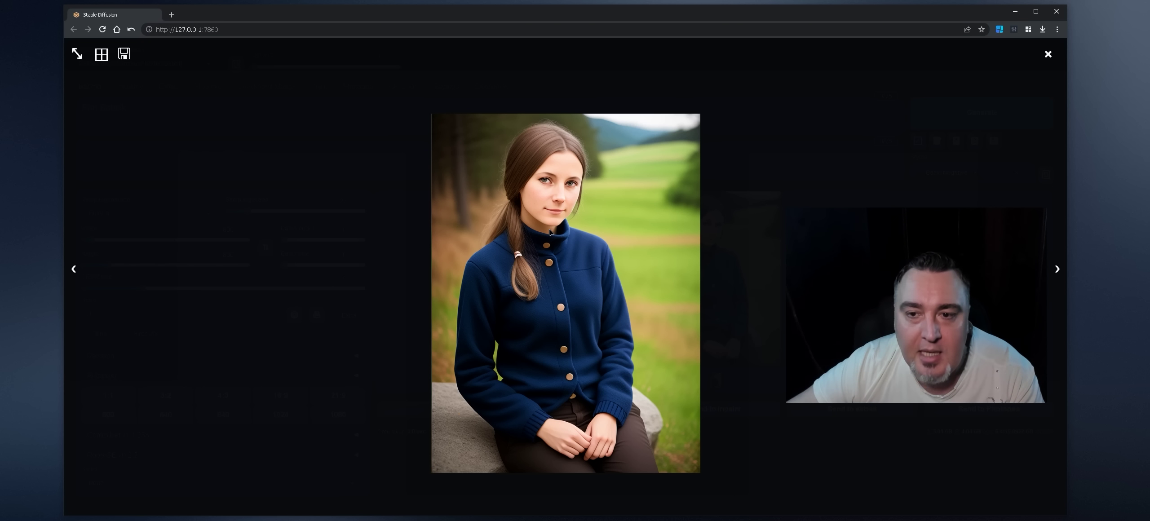
{"action": "left_click", "coordinate": [567, 265]}
{"action": "key", "text": "ctrl+Return"}
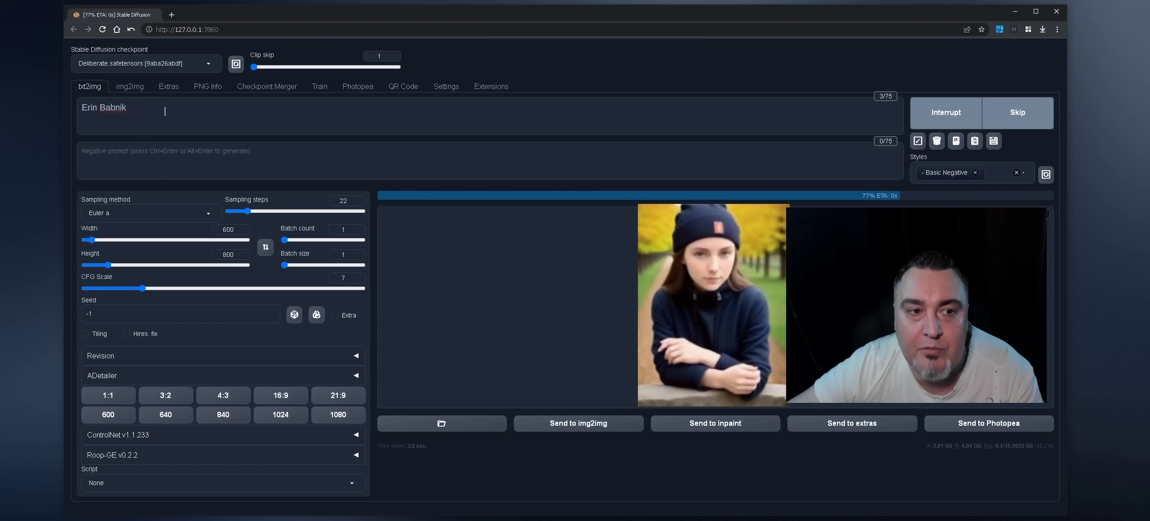
View the beanie portrait enlarged and run the unchanged prompt twice more, enlarging the result in between.
{"action": "triple_click", "coordinate": [130, 109]}
{"action": "left_click", "coordinate": [86, 111]}
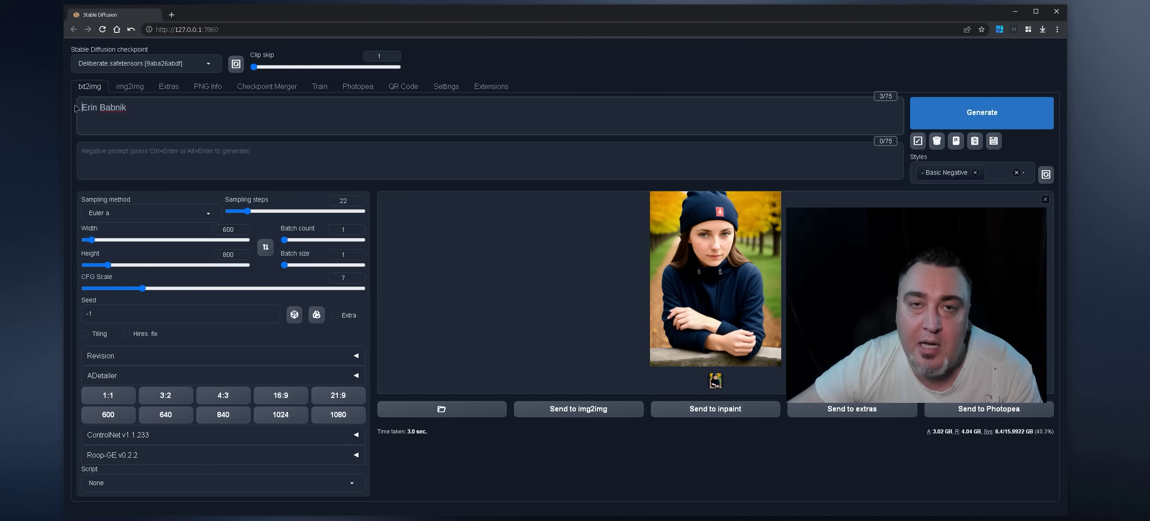
{"action": "left_click", "coordinate": [703, 219]}
{"action": "left_click", "coordinate": [703, 295]}
{"action": "key", "text": "ctrl+Return"}
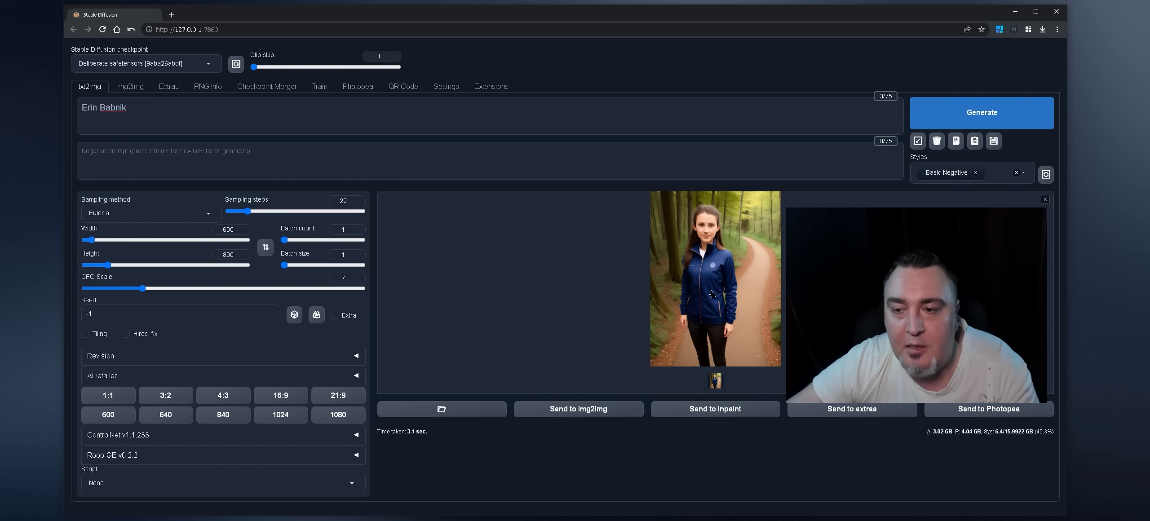
{"action": "left_click", "coordinate": [722, 262]}
{"action": "left_click", "coordinate": [788, 162]}
{"action": "key", "text": "ctrl+Return"}
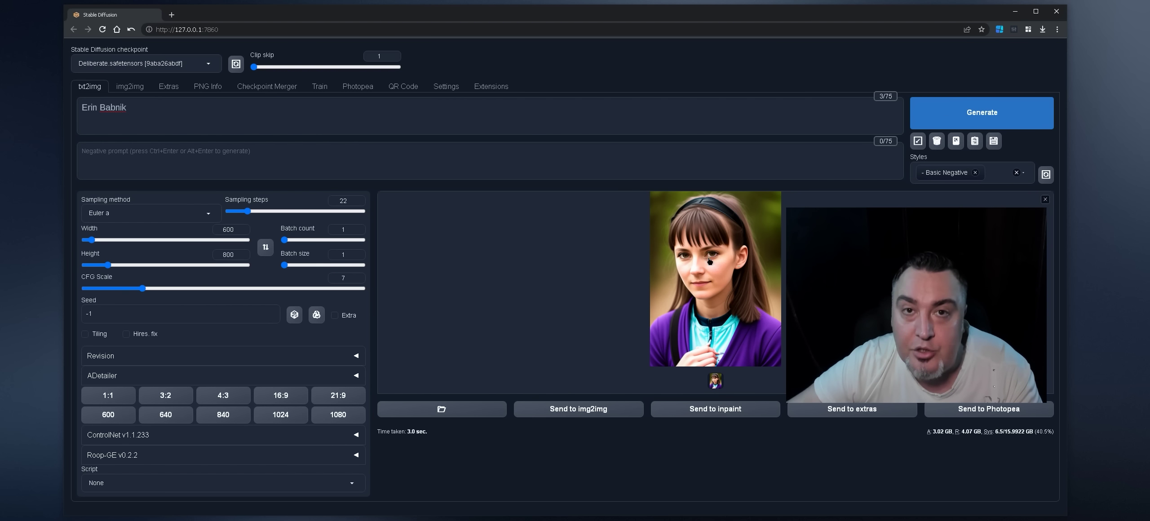
Examine the latest portrait at full size, including in a separate browser tab, and compare it with the prompt.
{"action": "left_click", "coordinate": [81, 108]}
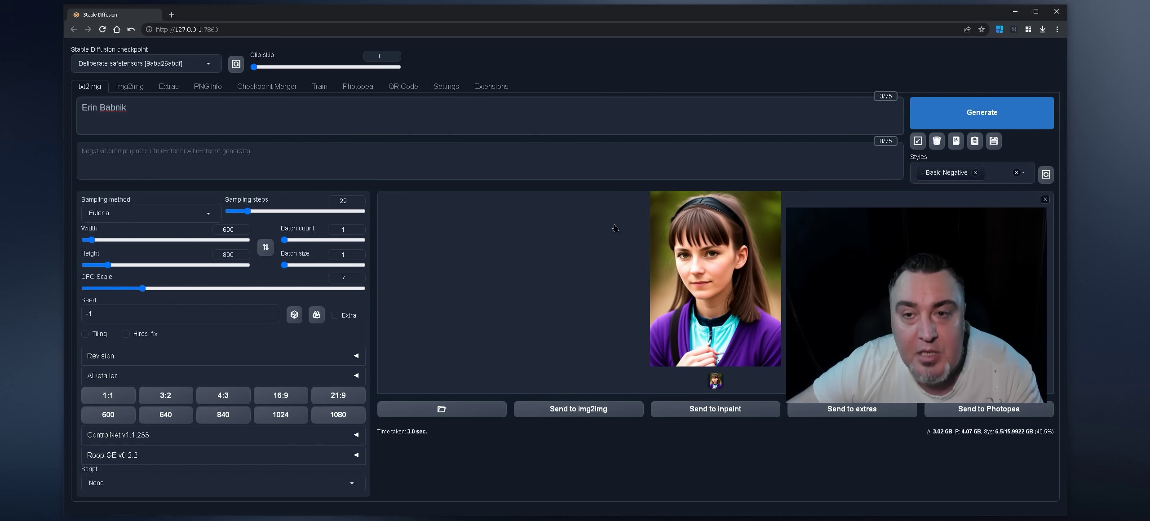
{"action": "left_click", "coordinate": [674, 246]}
{"action": "left_click", "coordinate": [786, 168]}
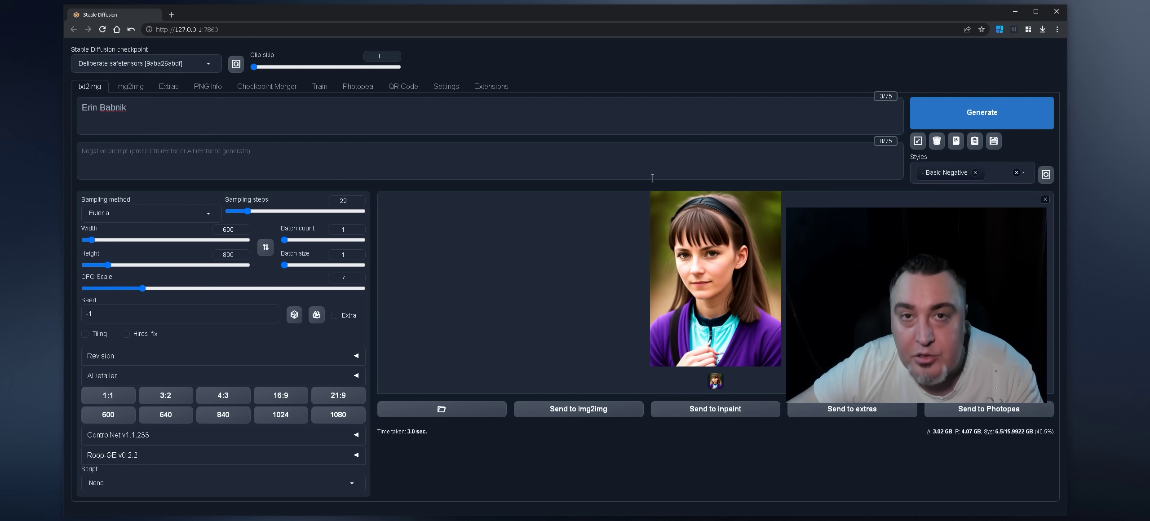
{"action": "left_click_drag", "start_coordinate": [81, 108], "coordinate": [163, 109]}
{"action": "left_click", "coordinate": [160, 109]}
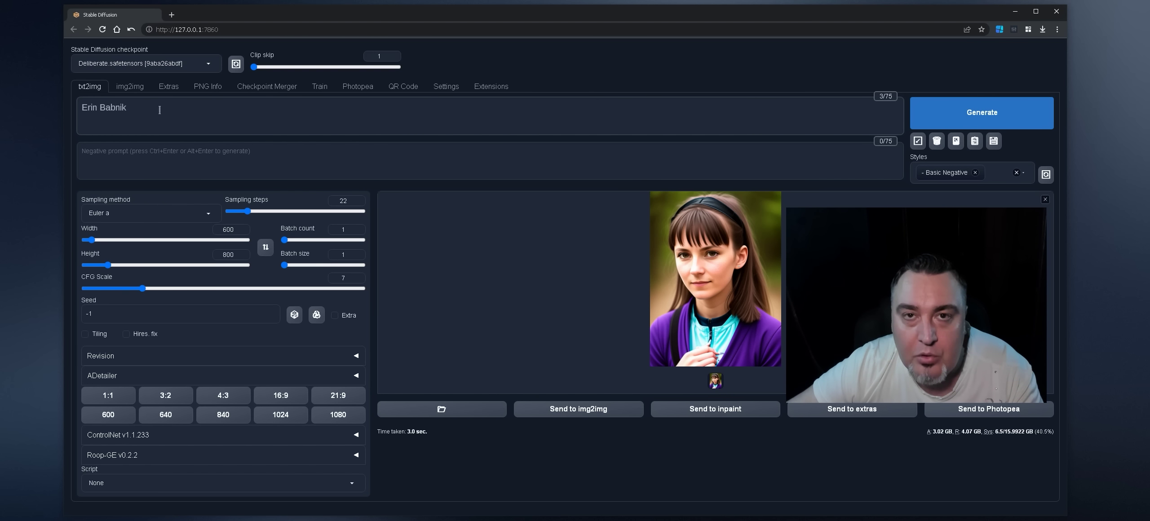
{"action": "left_click", "coordinate": [659, 232]}
{"action": "left_click_drag", "start_coordinate": [660, 233], "coordinate": [740, 141]}
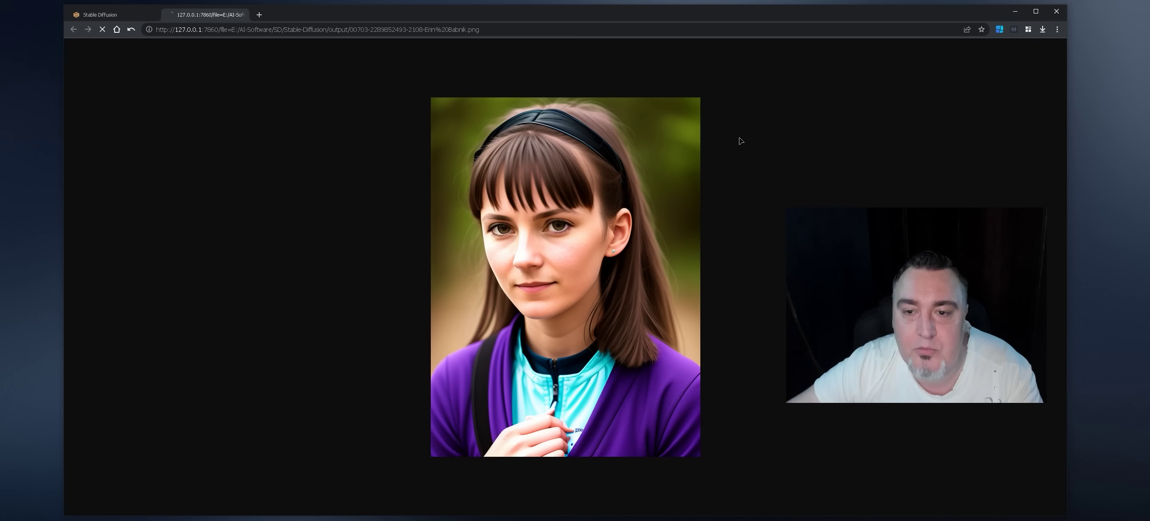
{"action": "middle_click", "coordinate": [176, 17]}
Prefix the artist name with "by" so that the prompt reads "by Erin Babnik".
{"action": "left_click", "coordinate": [221, 126]}
{"action": "left_click", "coordinate": [82, 109]}
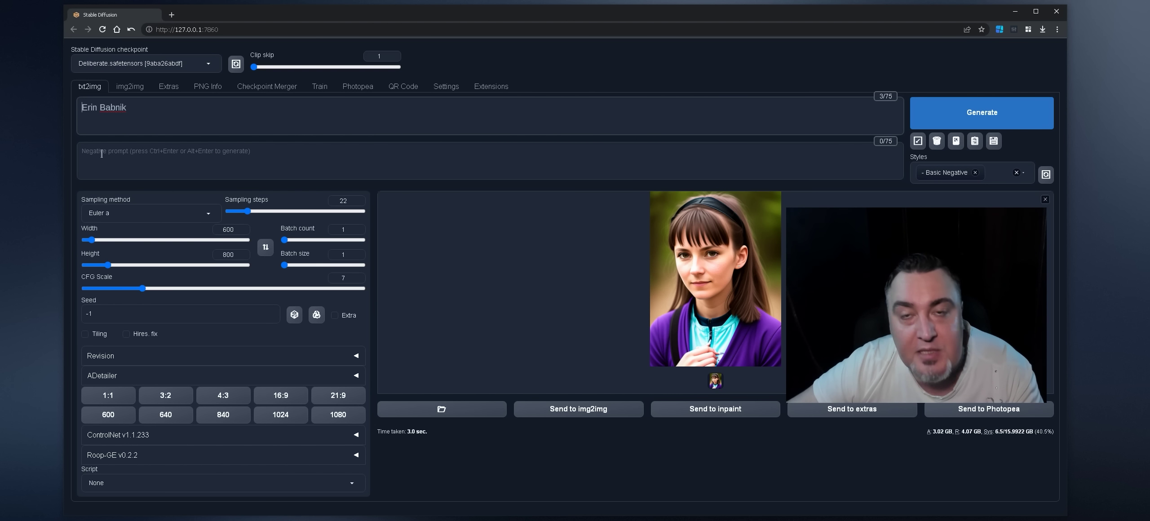
{"action": "type", "text": "bt"}
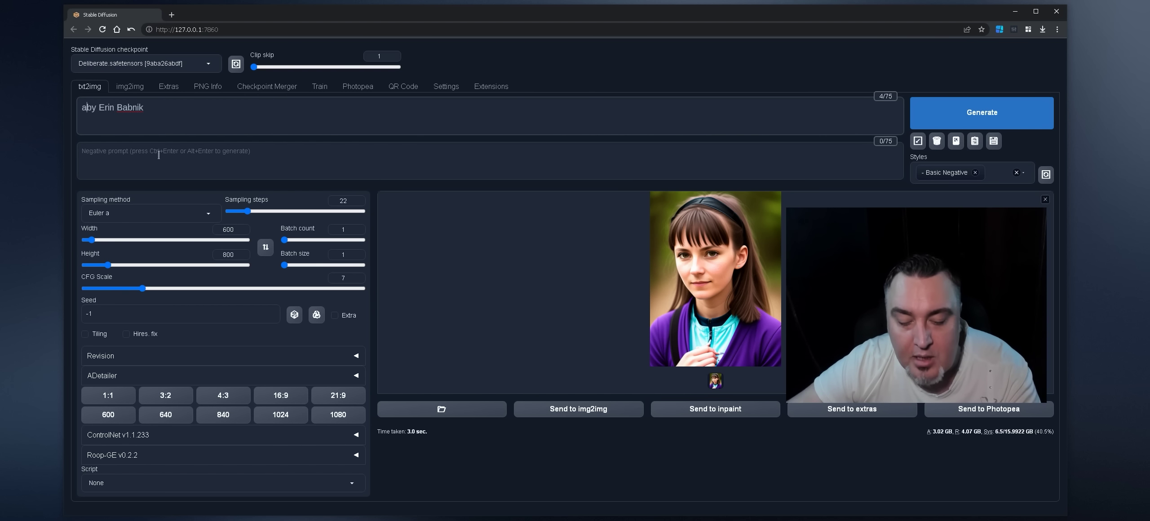
{"action": "type", "text": "t"}
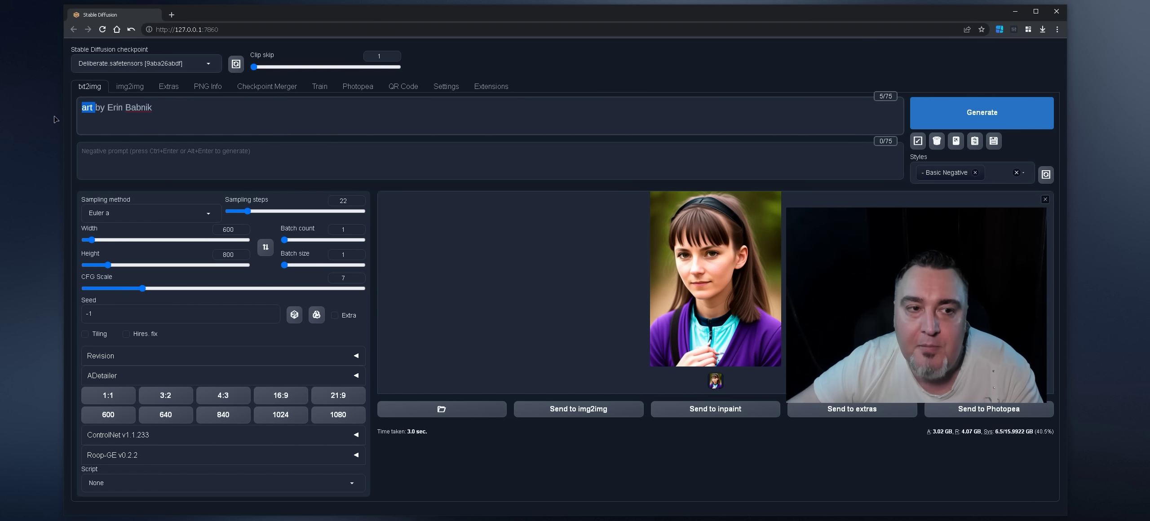
{"action": "key", "text": "BackSpace"}
{"action": "left_click", "coordinate": [182, 124]}
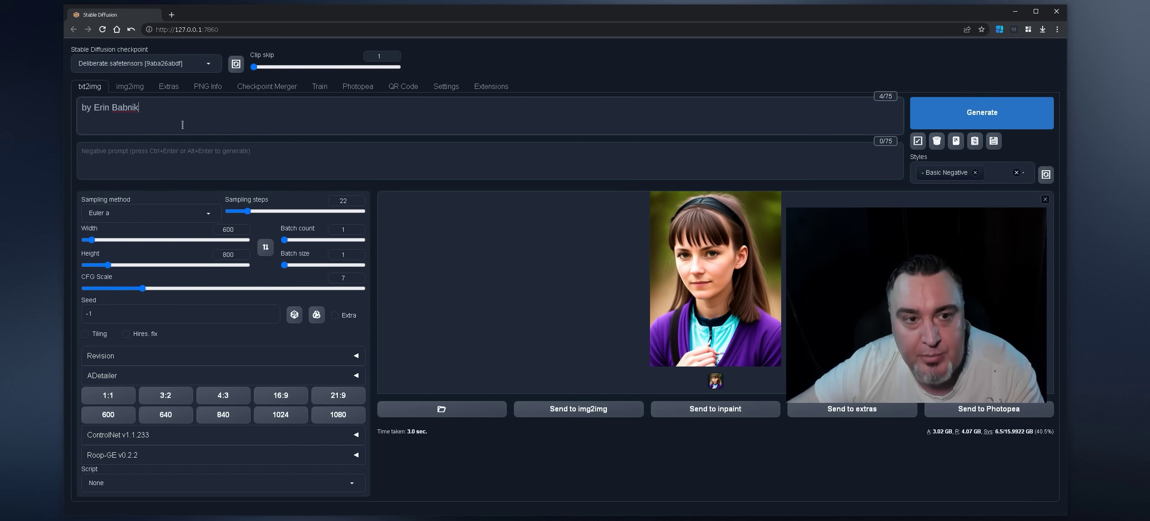
{"action": "left_click_drag", "start_coordinate": [93, 108], "coordinate": [184, 108]}
{"action": "left_click", "coordinate": [198, 110]}
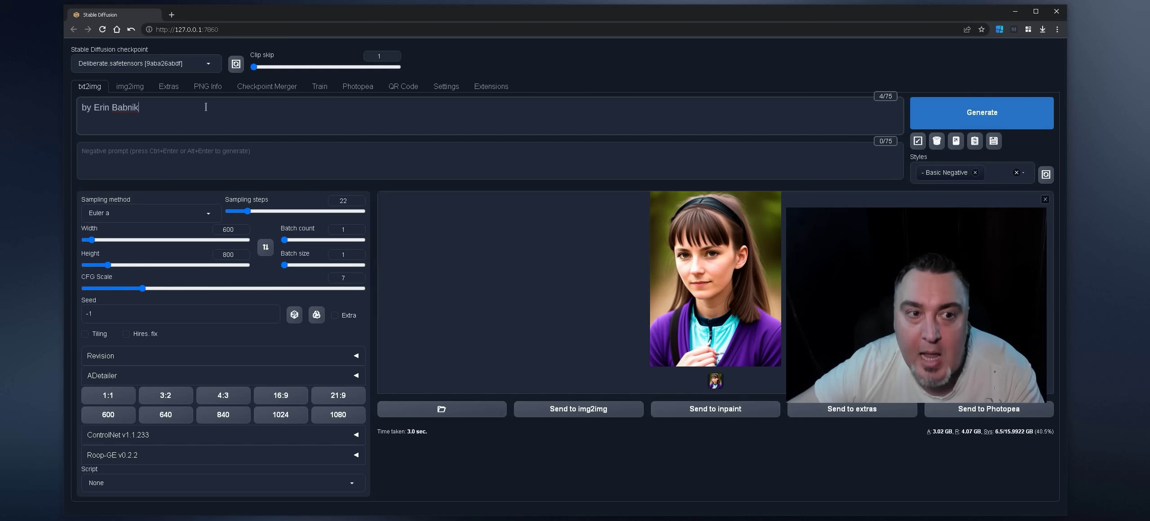
{"action": "left_click_drag", "start_coordinate": [96, 103], "coordinate": [372, 122]}
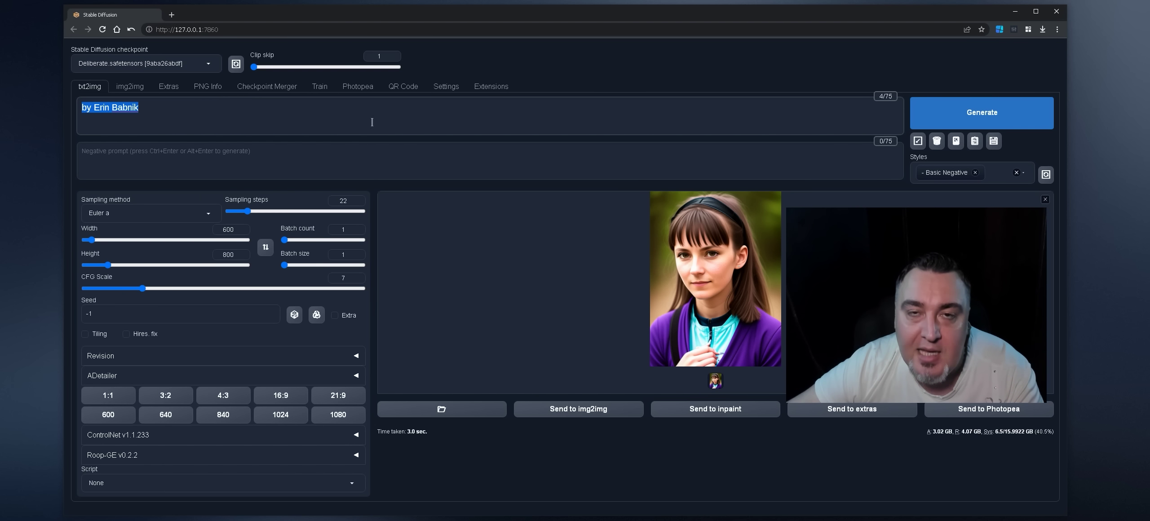
Generate two images from the prompt "by Erin Babnik".
{"action": "left_click", "coordinate": [971, 113]}
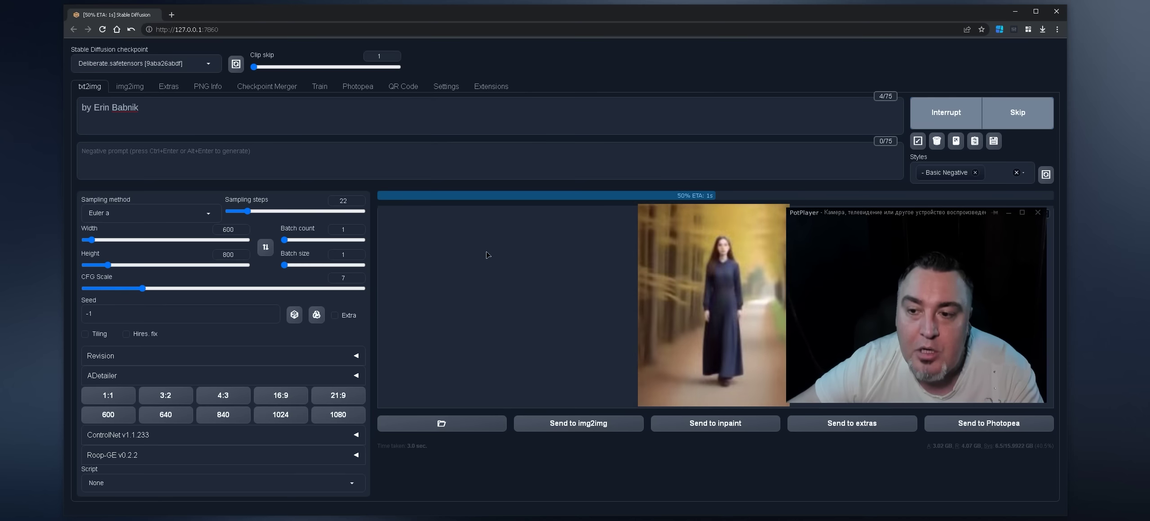
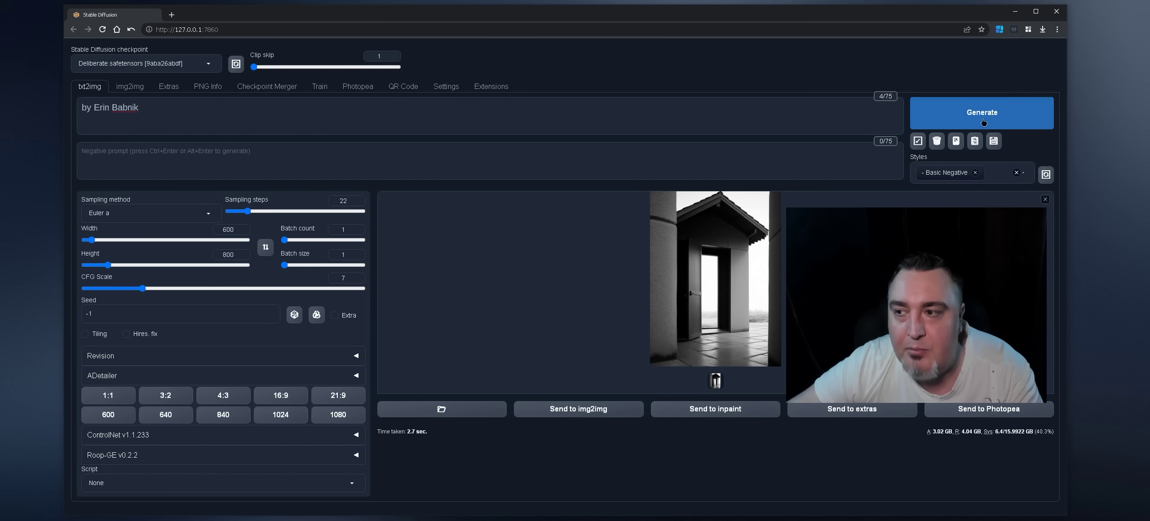
{"action": "left_click", "coordinate": [983, 122]}
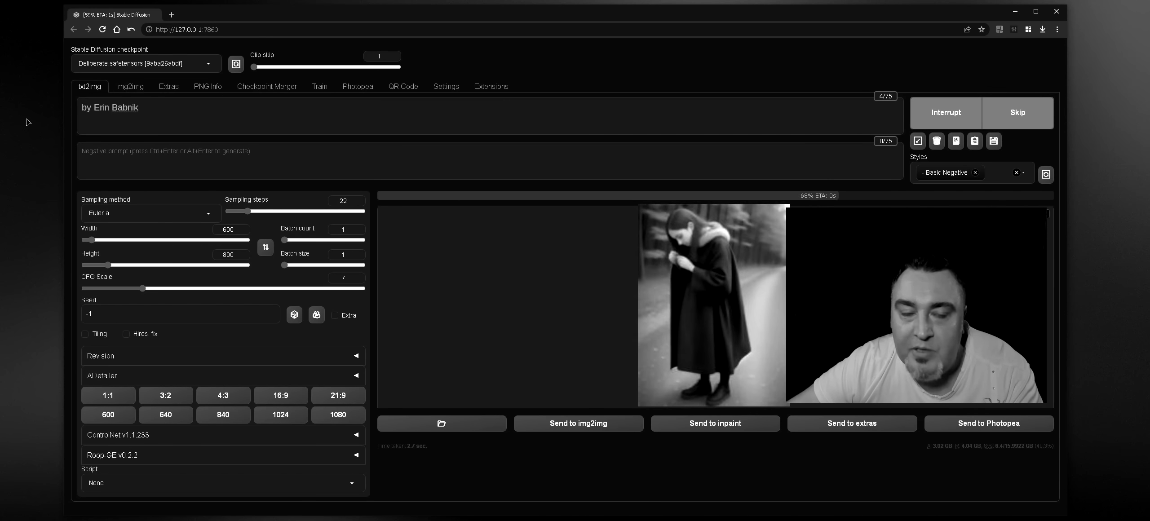
Put "nature," at the start of the prompt so it reads "nature, by Erin Babnik" and generate images from it.
{"action": "type", "text": "nature,"}
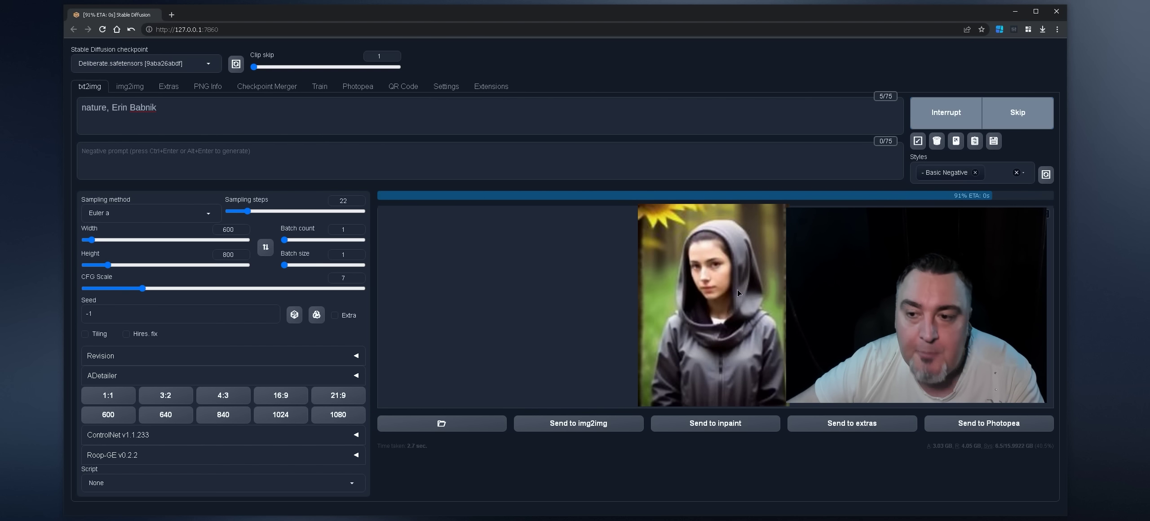
{"action": "key", "text": "ctrl+Return"}
{"action": "type", "text": "by"}
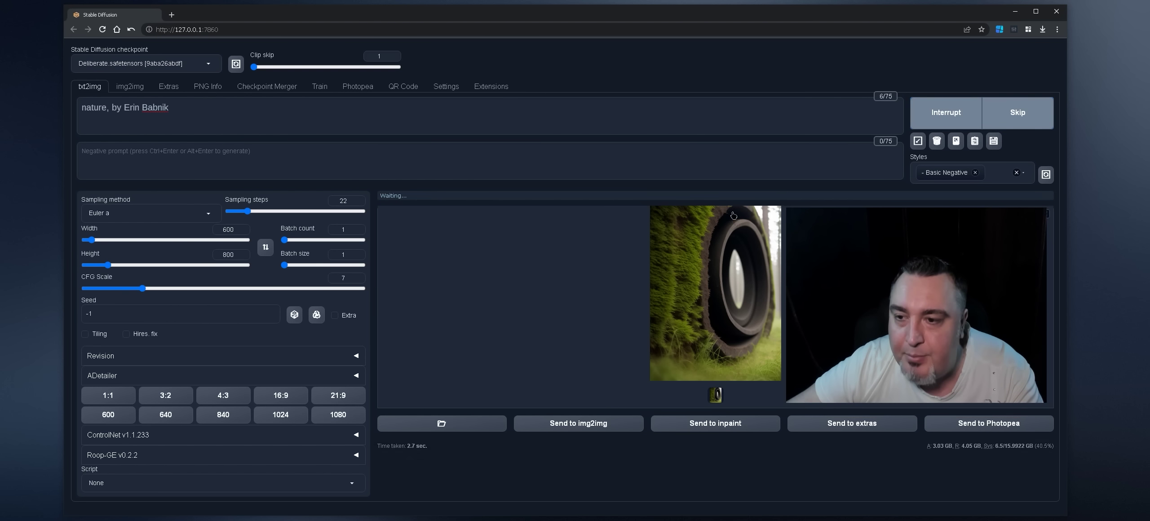
{"action": "left_click", "coordinate": [938, 120]}
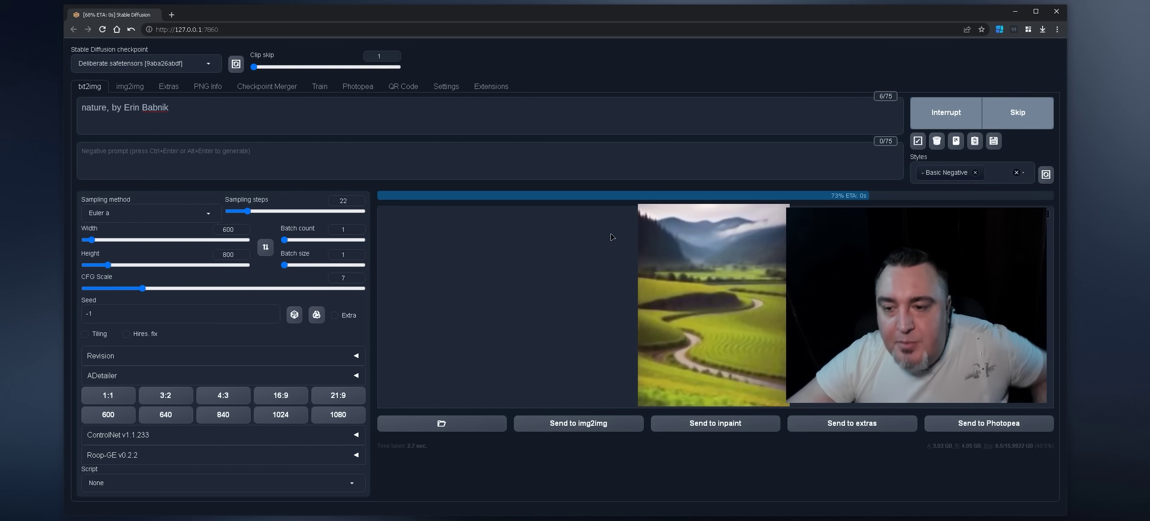
View the nature results enlarged and generate more images from the same prompt.
{"action": "left_click", "coordinate": [735, 237]}
{"action": "left_click", "coordinate": [736, 236]}
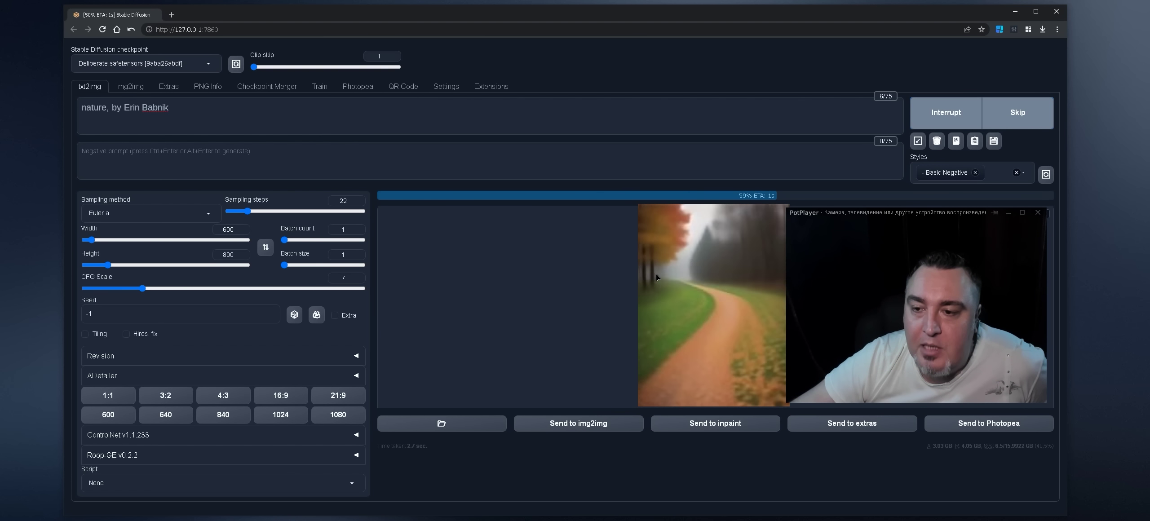
{"action": "left_click", "coordinate": [664, 246]}
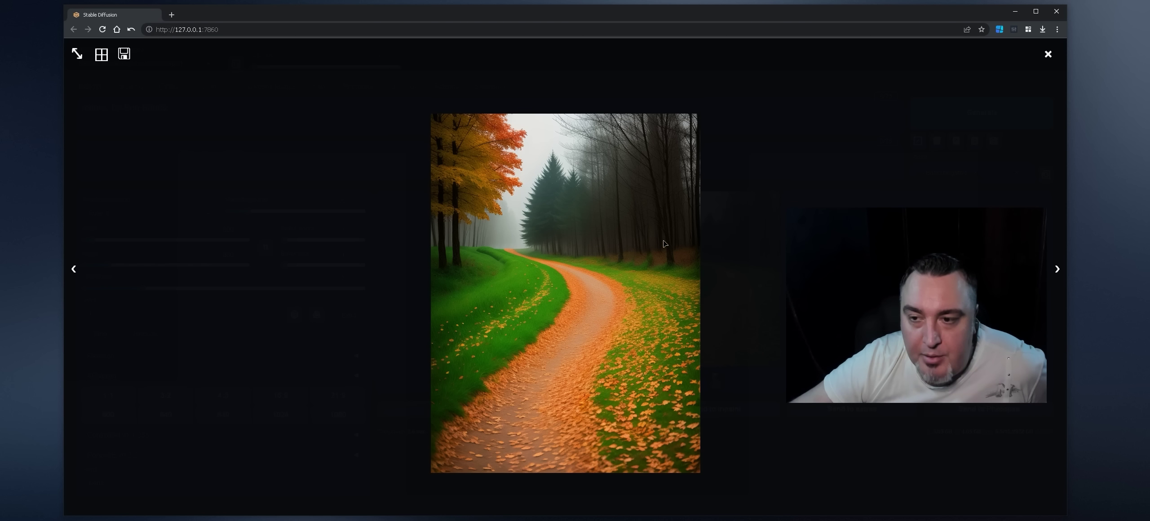
{"action": "left_click", "coordinate": [825, 128]}
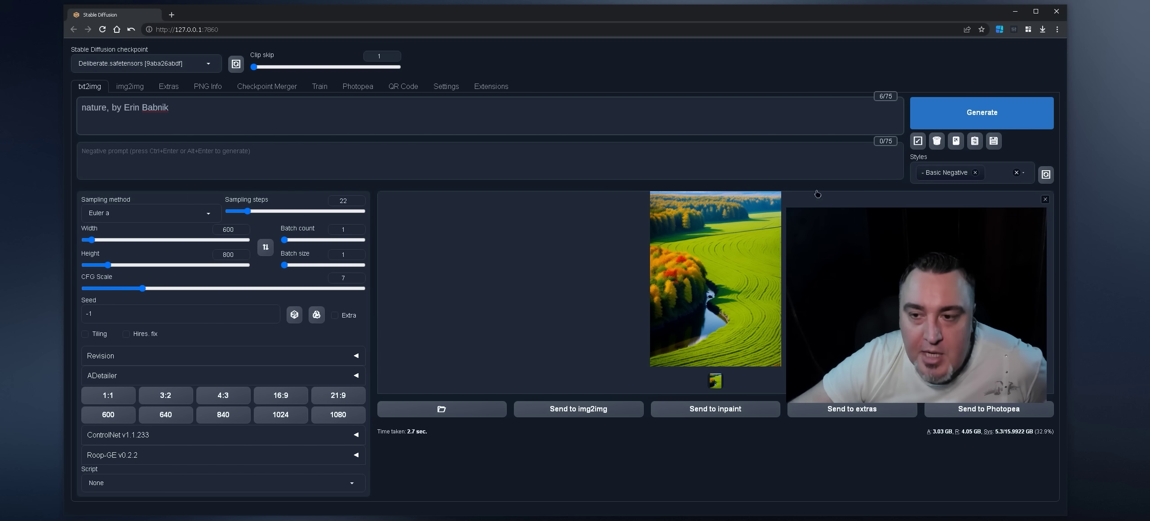
{"action": "left_click", "coordinate": [944, 118]}
{"action": "left_click_drag", "start_coordinate": [112, 108], "coordinate": [252, 113]}
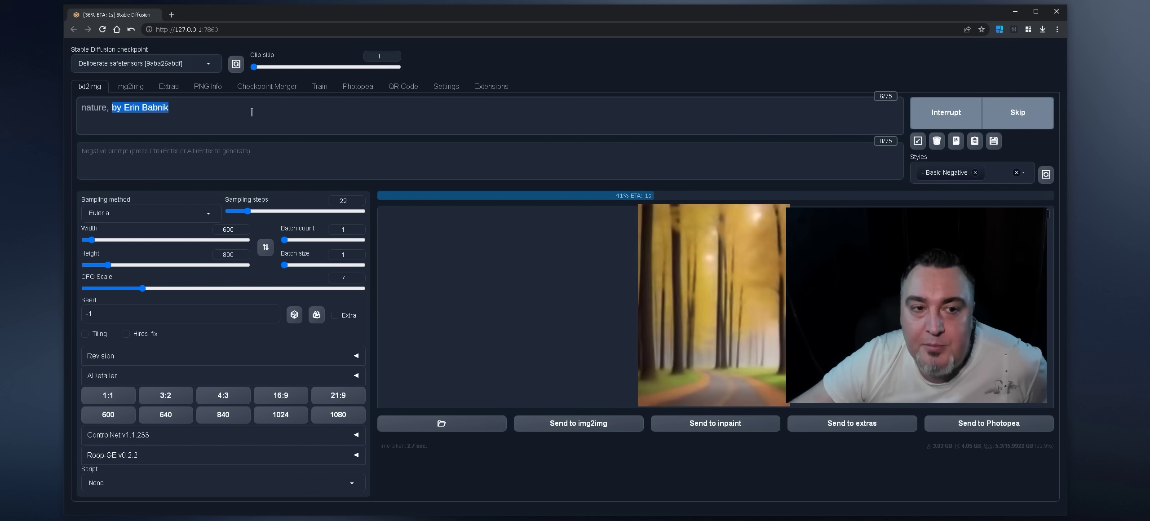
{"action": "left_click", "coordinate": [123, 108]}
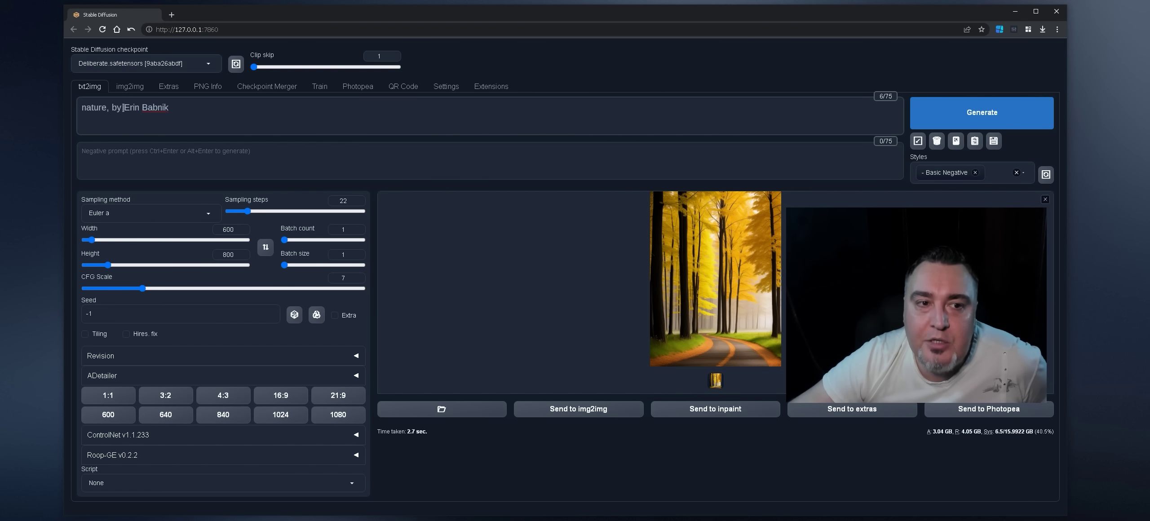
{"action": "left_click_drag", "start_coordinate": [126, 107], "coordinate": [238, 114]}
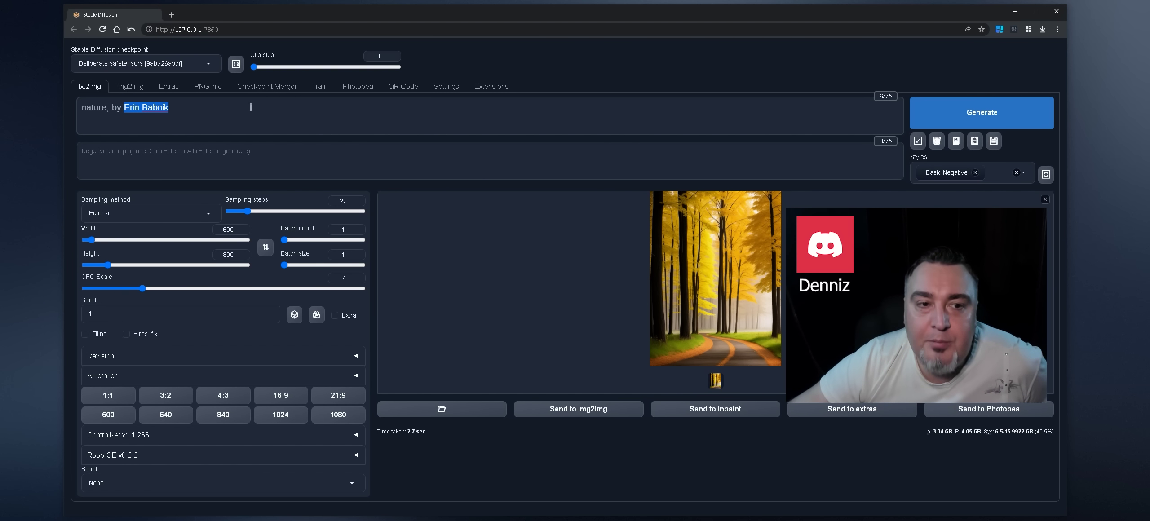
{"action": "left_click_drag", "start_coordinate": [124, 109], "coordinate": [227, 110]}
{"action": "left_click", "coordinate": [227, 110]}
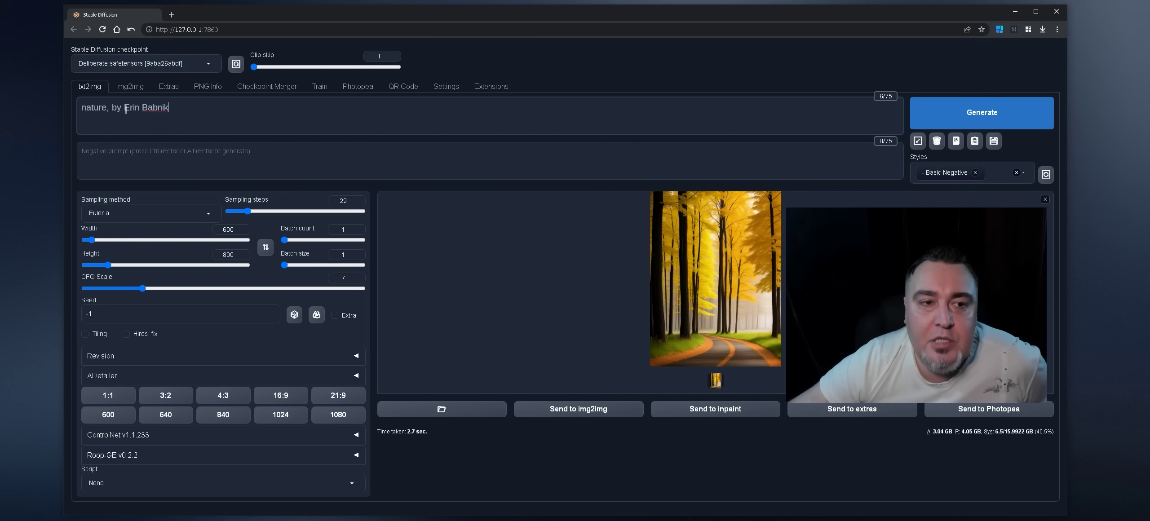
Replace the artist name so the prompt reads "nature, by Ali Erturk" and generate an image.
{"action": "left_click_drag", "start_coordinate": [126, 108], "coordinate": [256, 110]}
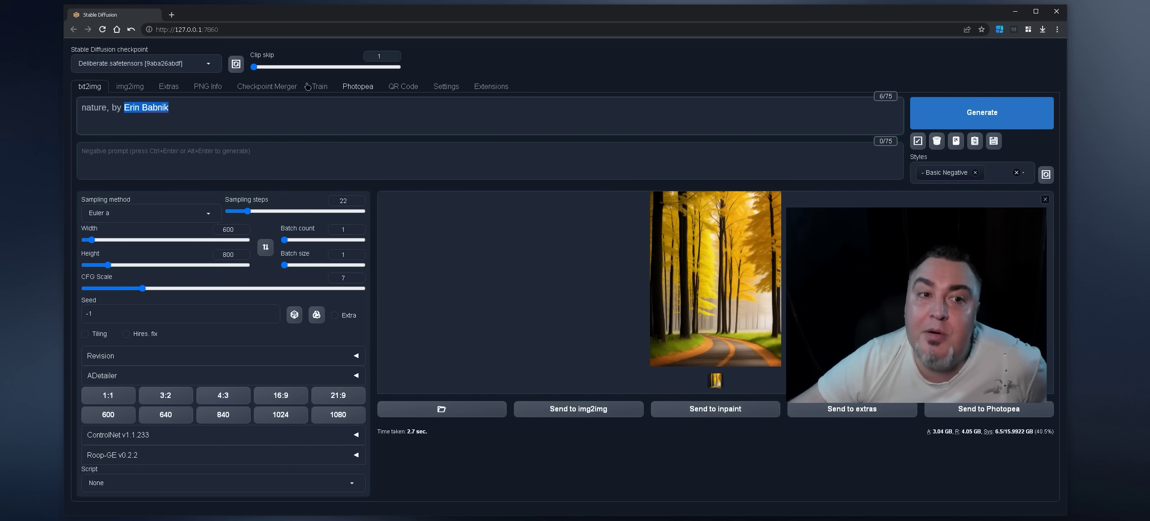
{"action": "left_click", "coordinate": [248, 118]}
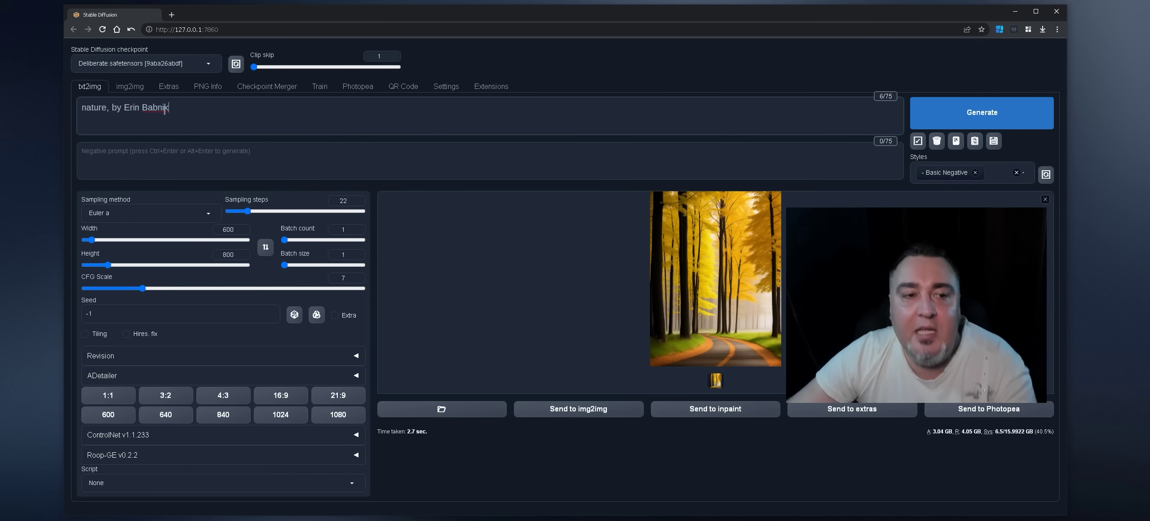
{"action": "type", "text": "Ali Ertur"}
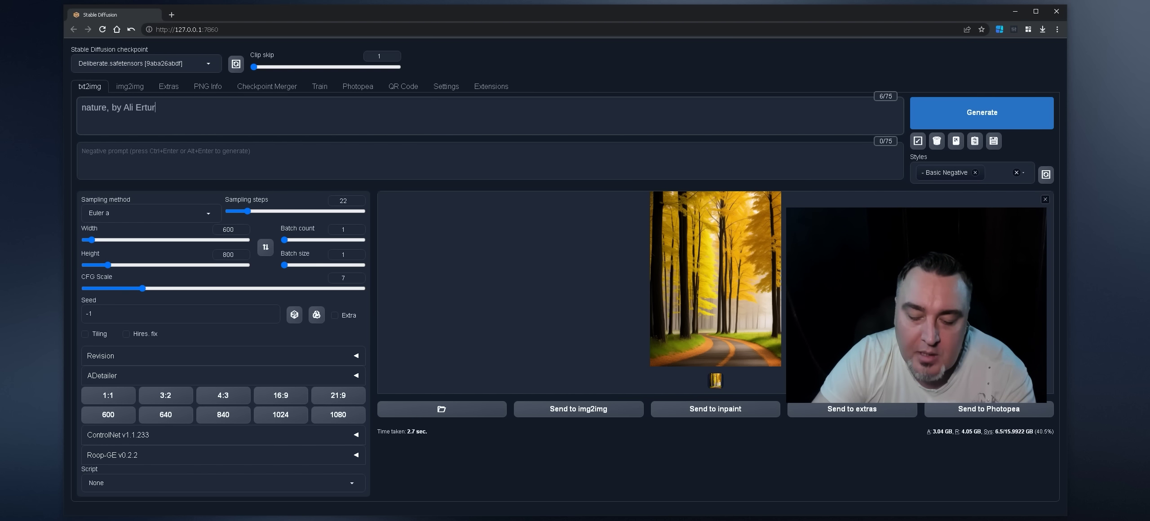
{"action": "left_click_drag", "start_coordinate": [112, 108], "coordinate": [290, 113]}
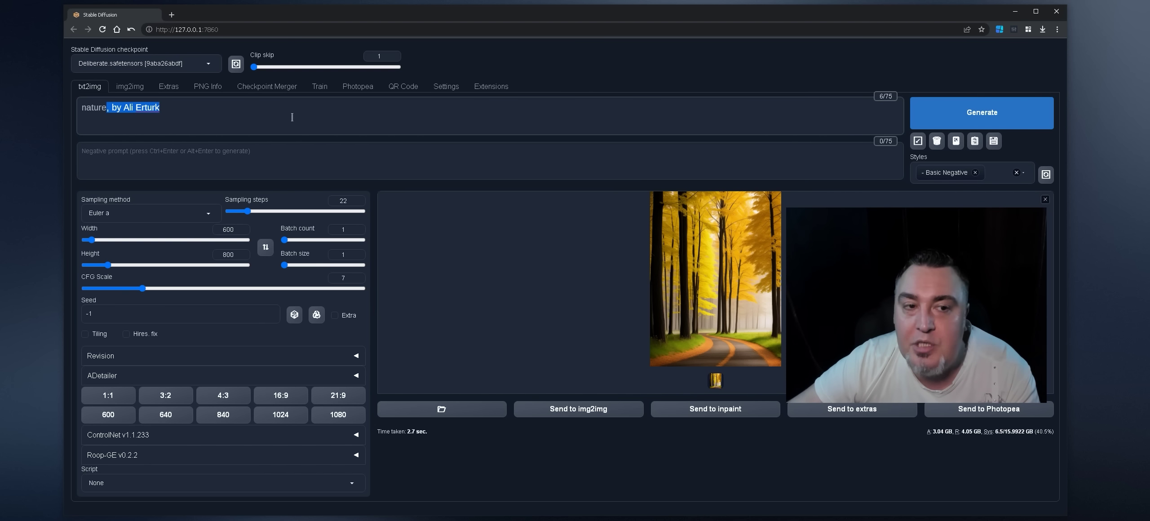
{"action": "left_click", "coordinate": [292, 117]}
{"action": "left_click", "coordinate": [929, 121]}
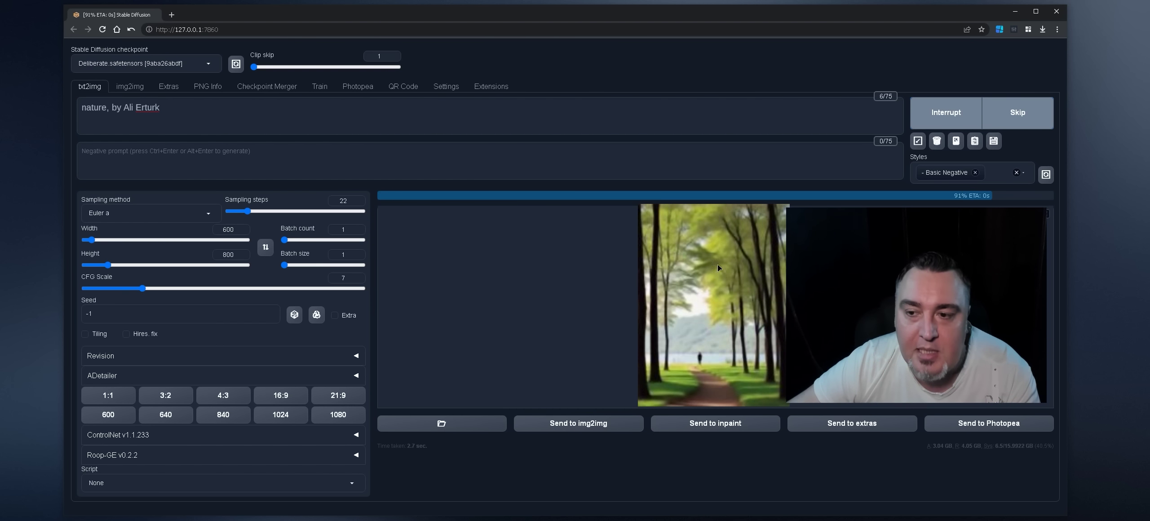
View the forest path image enlarged and generate another image from the unchanged prompt.
{"action": "left_click", "coordinate": [717, 270]}
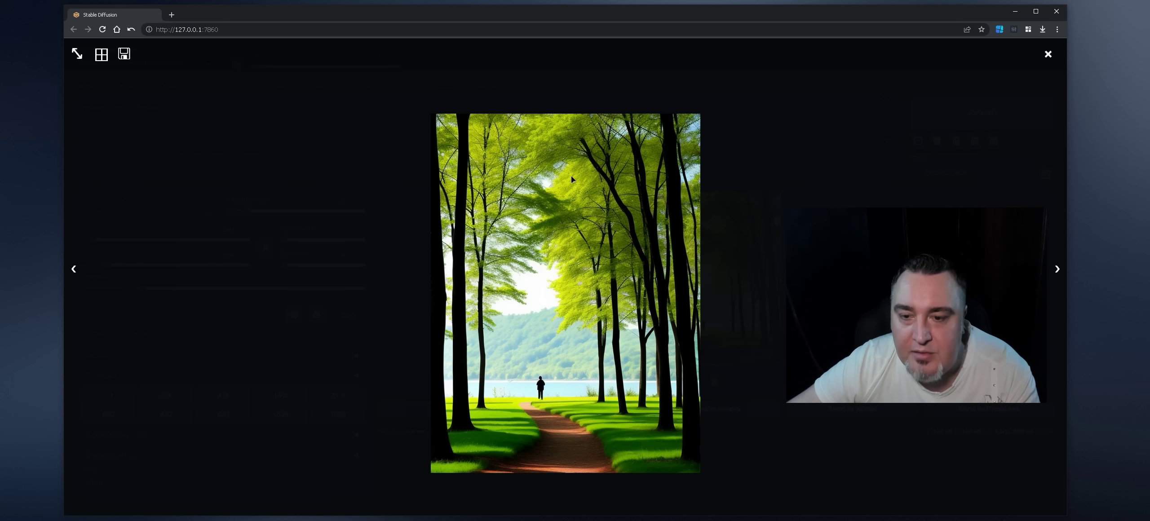
{"action": "left_click", "coordinate": [587, 300]}
{"action": "left_click", "coordinate": [966, 112]}
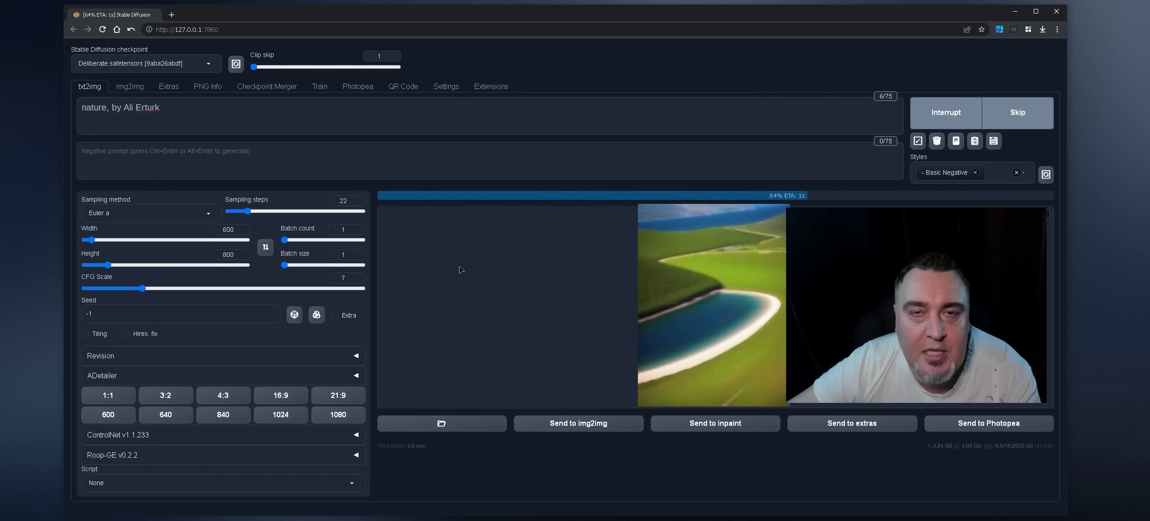
Replace "nature" with "mountains" so the prompt reads "mountains, by Ali Erturk" and generate an image.
{"action": "double_click", "coordinate": [90, 107]}
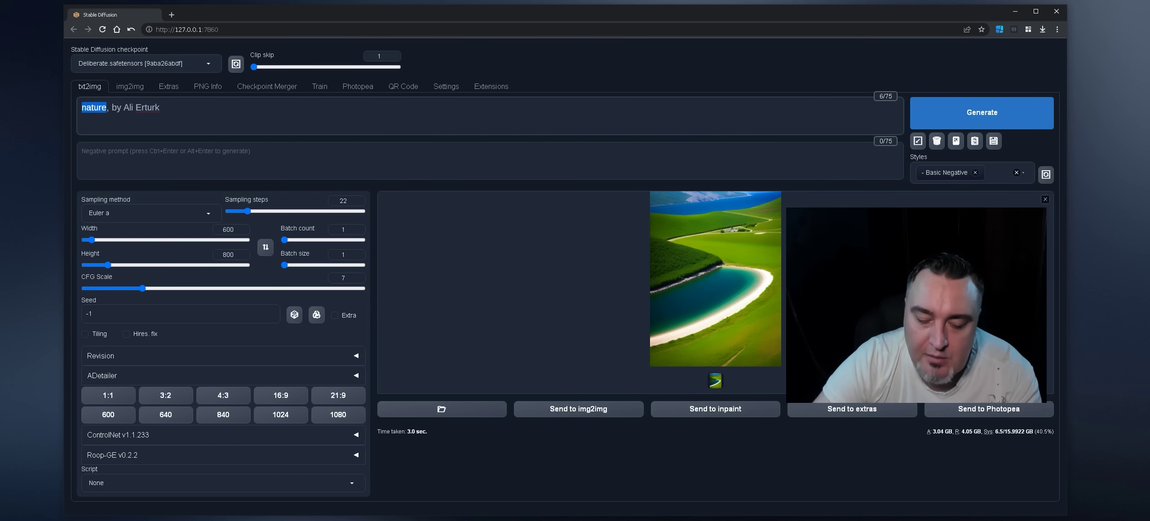
{"action": "type", "text": "mat"}
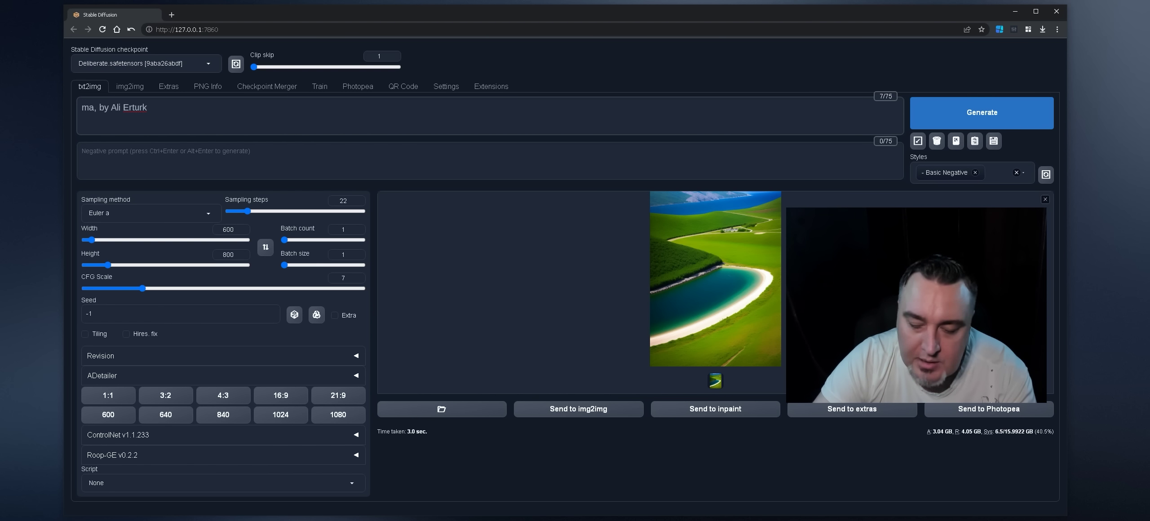
{"action": "key", "text": "BackSpace"}
{"action": "key", "text": "BackSpace"}
{"action": "type", "text": "ountains"}
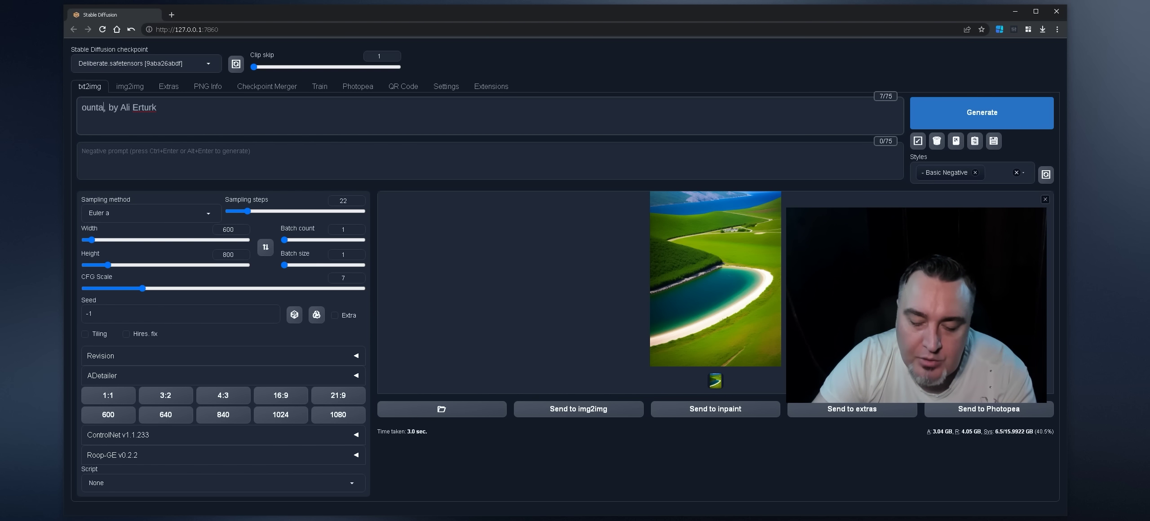
{"action": "key", "text": "ctrl+Return"}
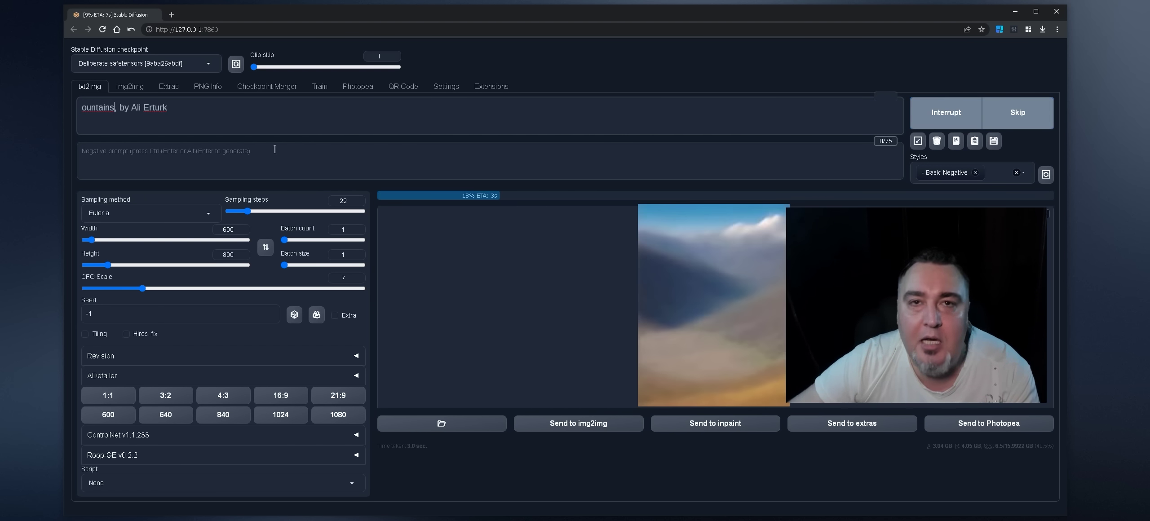
{"action": "key", "text": "Home"}
{"action": "type", "text": "m"}
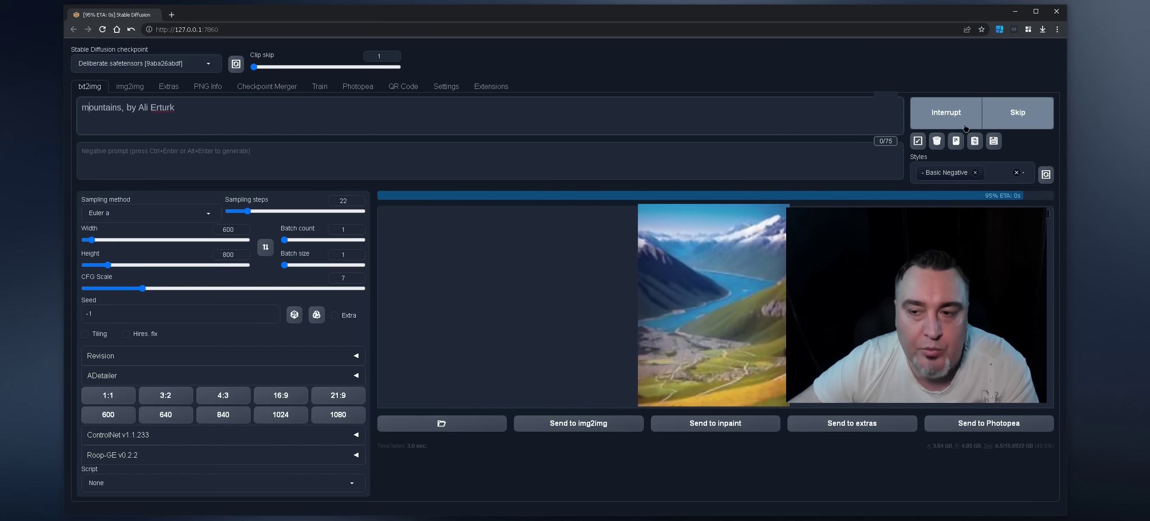
View the mountain results enlarged one after the other.
{"action": "left_click", "coordinate": [615, 198]}
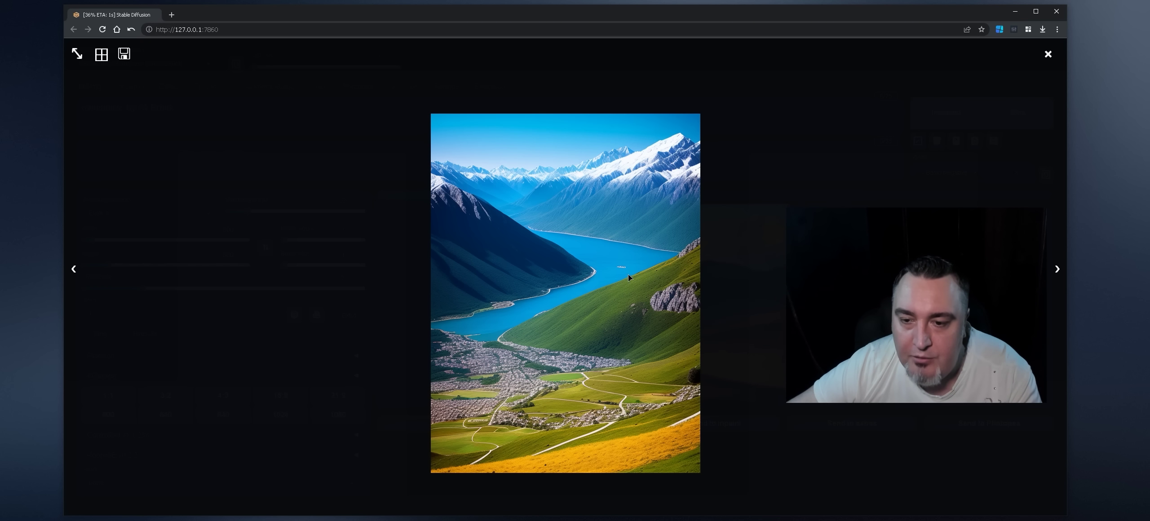
{"action": "left_click", "coordinate": [815, 130]}
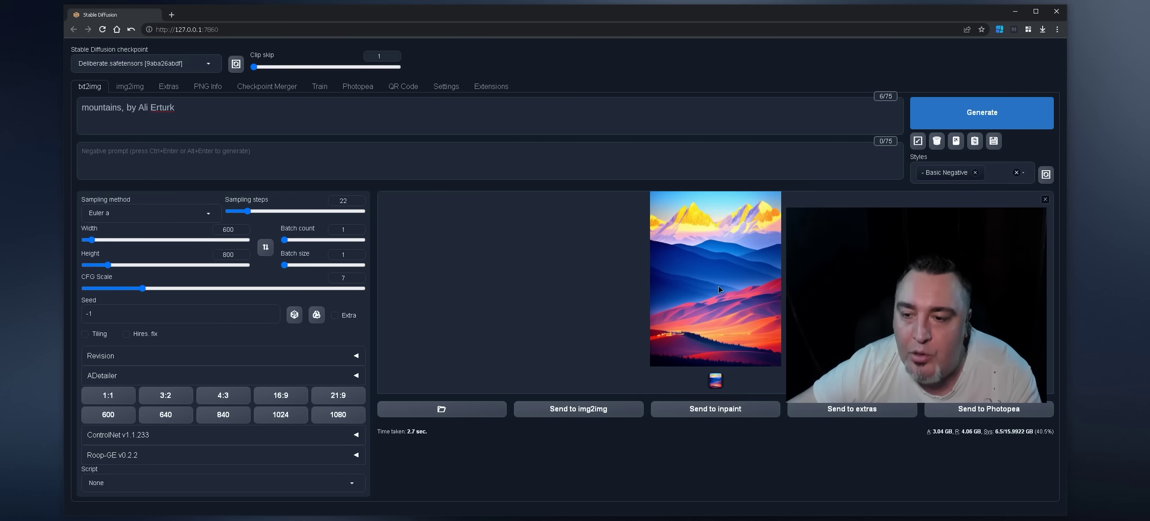
{"action": "left_click", "coordinate": [719, 285]}
{"action": "left_click", "coordinate": [755, 201]}
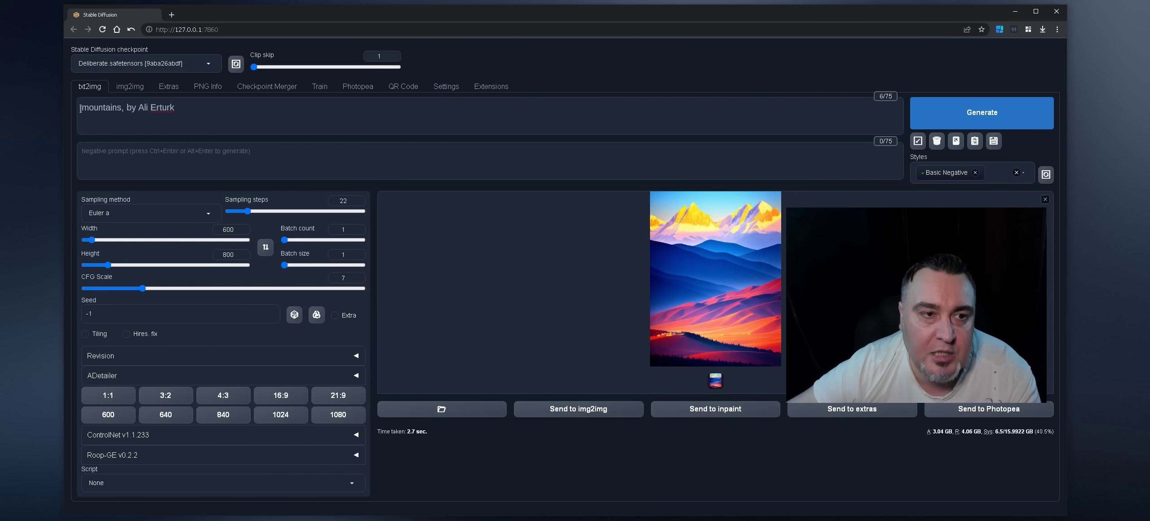
Insert "a medium shot of an european woman, casual dressed," before "mountains" in the prompt and generate an image.
{"action": "left_click", "coordinate": [81, 108]}
{"action": "type", "text": "ew"}
{"action": "key", "text": "BackSpace"}
{"action": "key", "text": "BackSpace"}
{"action": "type", "text": "a medium shot of an european woman, casual dressed,"}
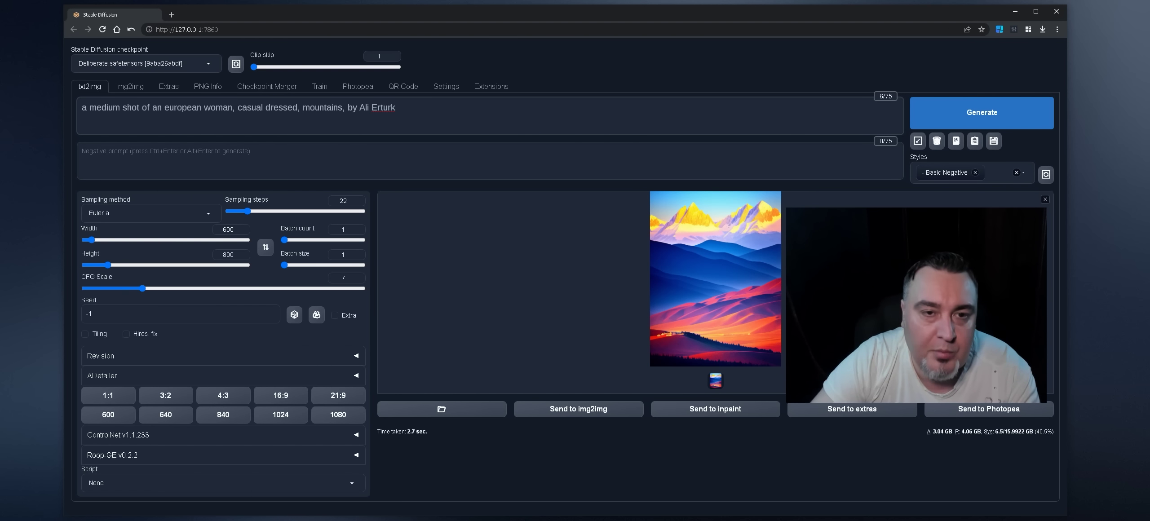
{"action": "left_click", "coordinate": [1010, 122]}
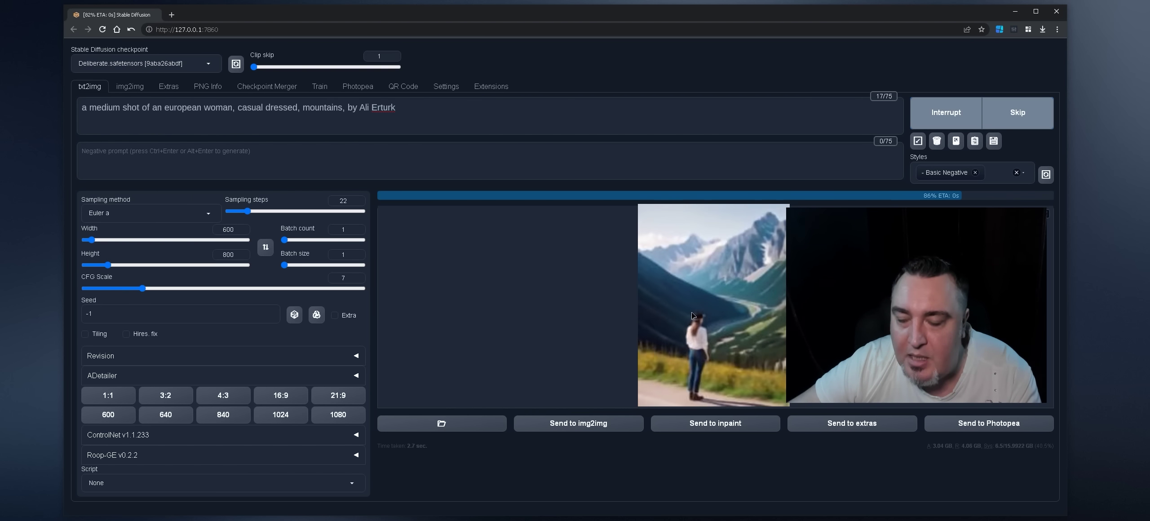
View the image of the woman in the mountains enlarged and generate another one from the same prompt.
{"action": "left_click", "coordinate": [692, 316]}
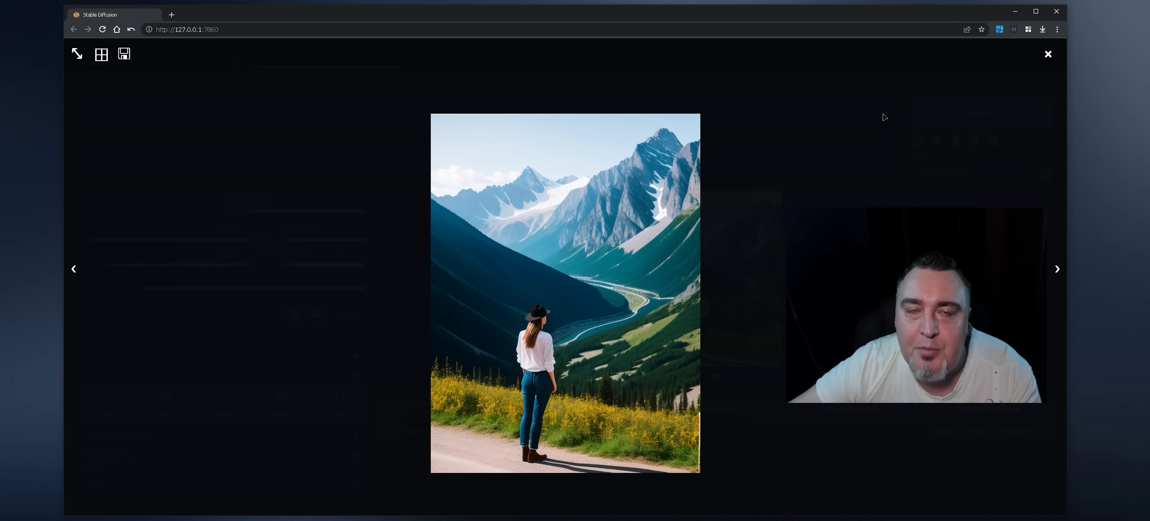
{"action": "left_click", "coordinate": [951, 125]}
{"action": "left_click", "coordinate": [950, 124]}
{"action": "left_click", "coordinate": [672, 306]}
{"action": "left_click", "coordinate": [632, 291]}
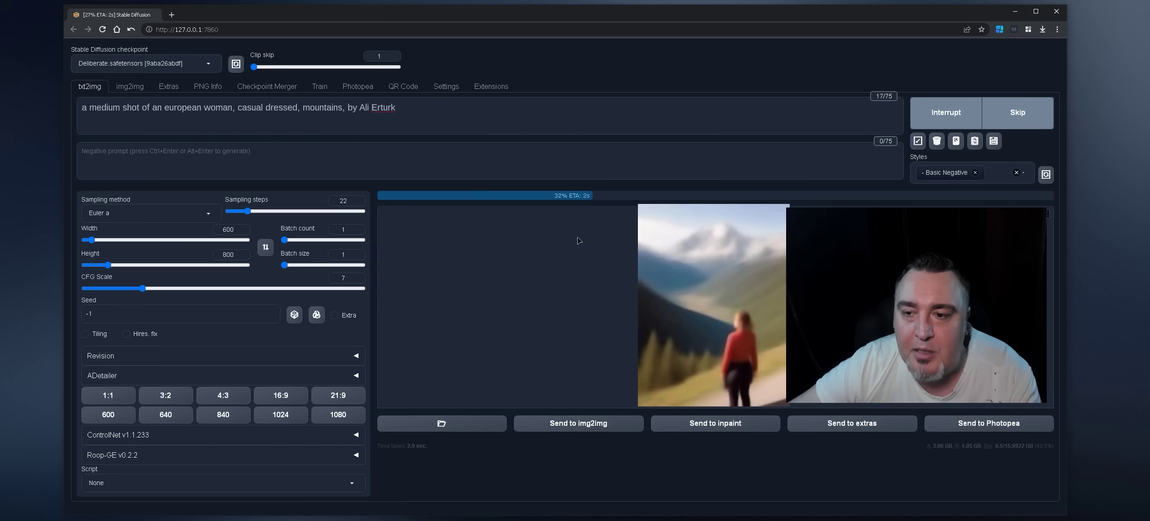
Append ", (hdr:1.2)" to the end of the prompt and generate an image.
{"action": "left_click", "coordinate": [416, 115]}
{"action": "type", "text": ", (hdr:1.2"}
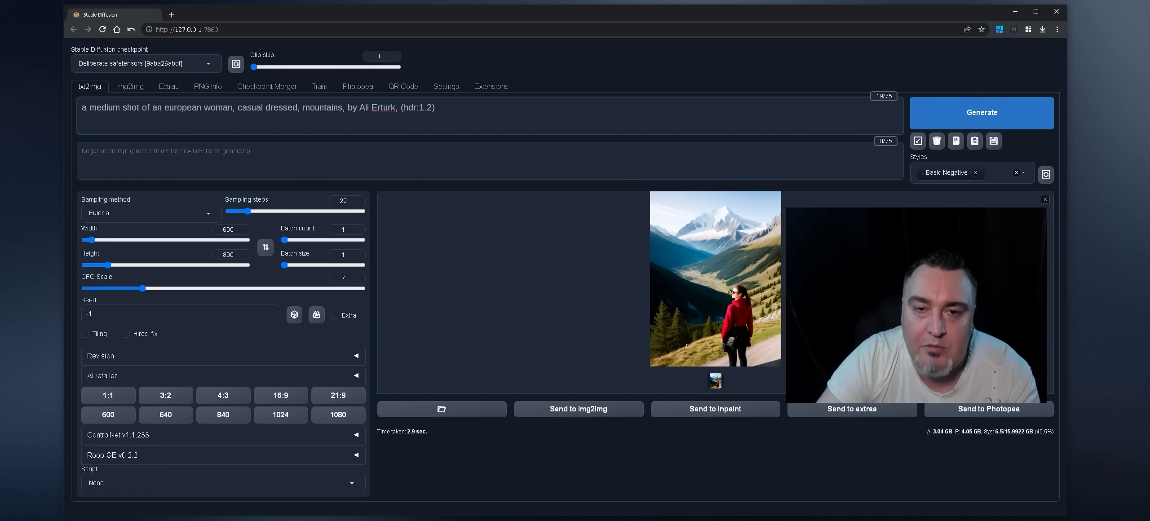
{"action": "left_click", "coordinate": [958, 106]}
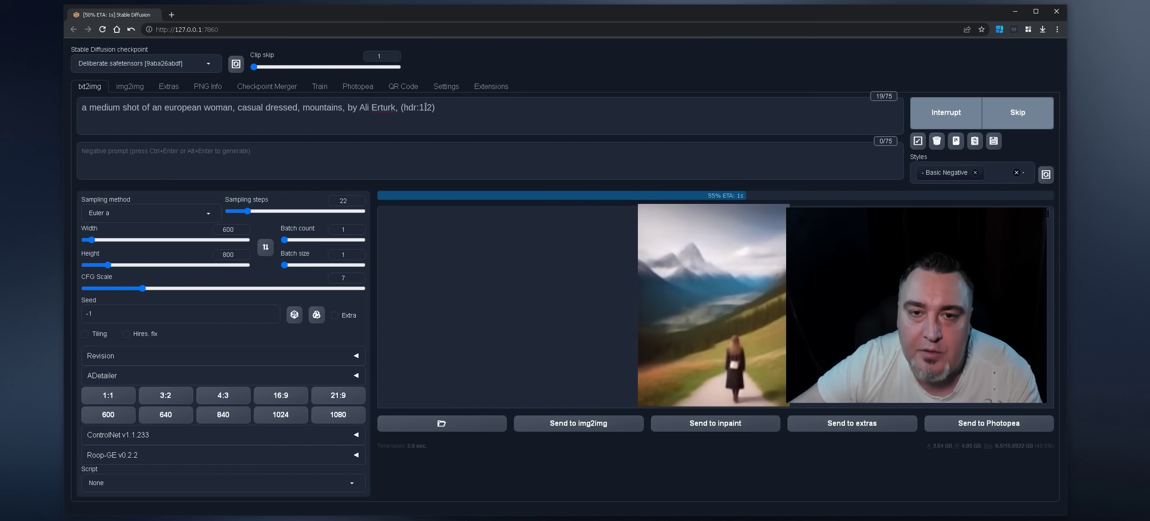
Raise the hdr weight in the prompt to 1.5.
{"action": "left_click_drag", "start_coordinate": [427, 107], "coordinate": [431, 105]}
{"action": "type", "text": "5"}
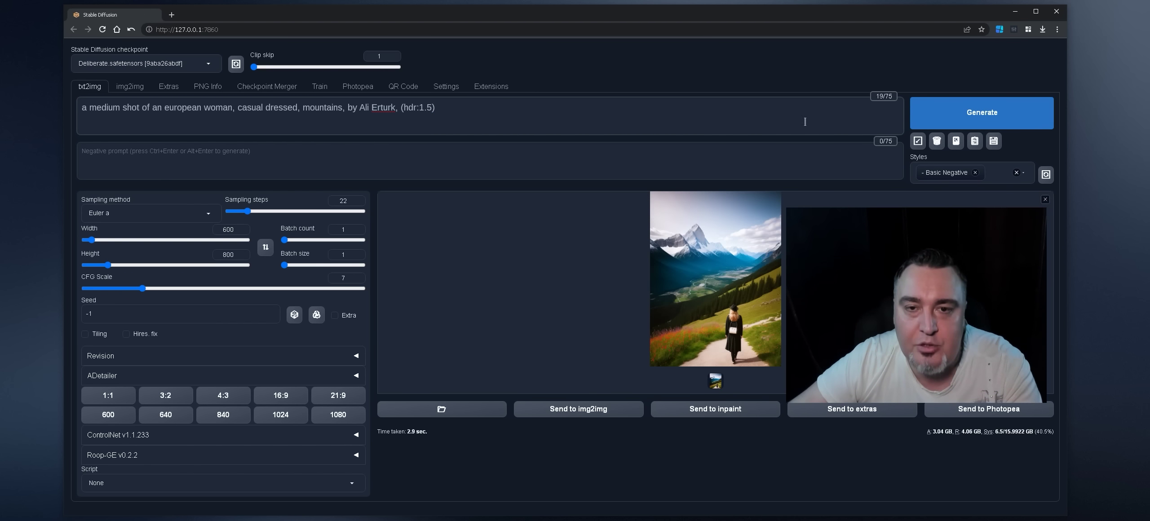
Generate an image with the hdr weight at 1.5 and view the previous and new results enlarged.
{"action": "left_click", "coordinate": [940, 126]}
{"action": "left_click", "coordinate": [660, 214]}
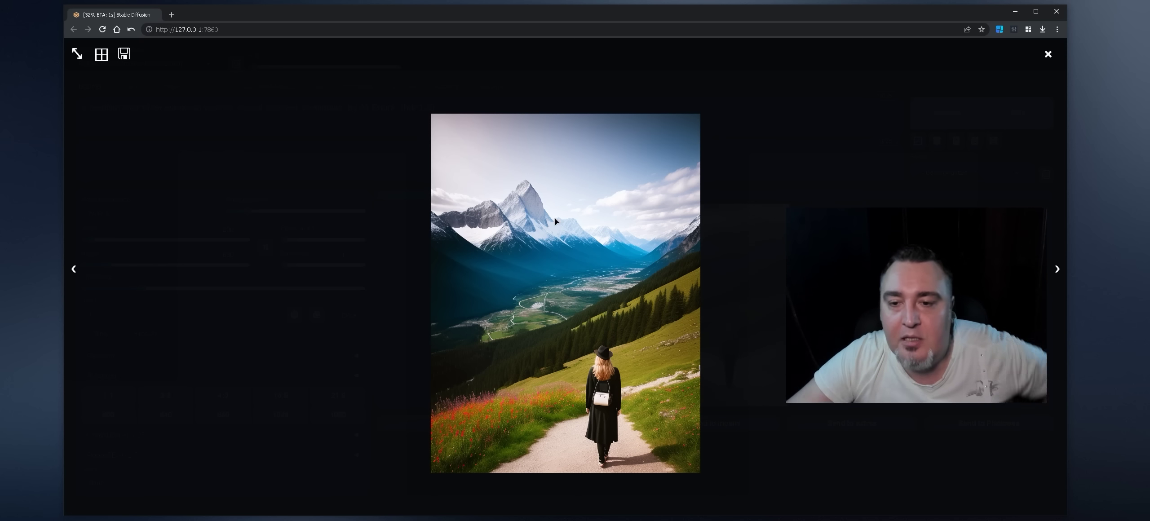
{"action": "left_click", "coordinate": [802, 138]}
{"action": "left_click", "coordinate": [708, 235]}
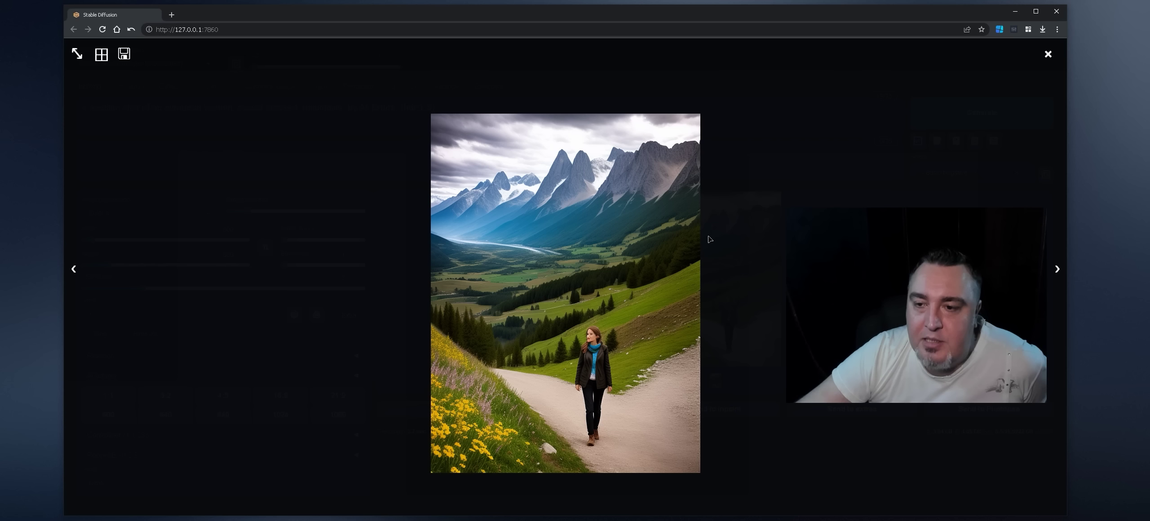
{"action": "left_click", "coordinate": [642, 202]}
Generate another image from the same woman-in-mountains prompt, view it enlarged and start one more generation.
{"action": "left_click", "coordinate": [933, 115]}
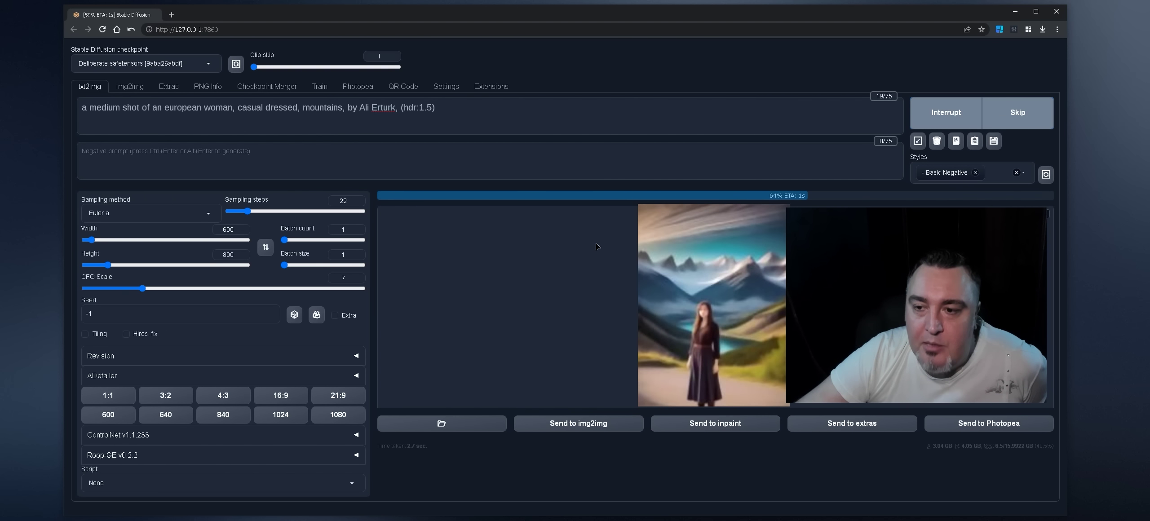
{"action": "left_click", "coordinate": [666, 256]}
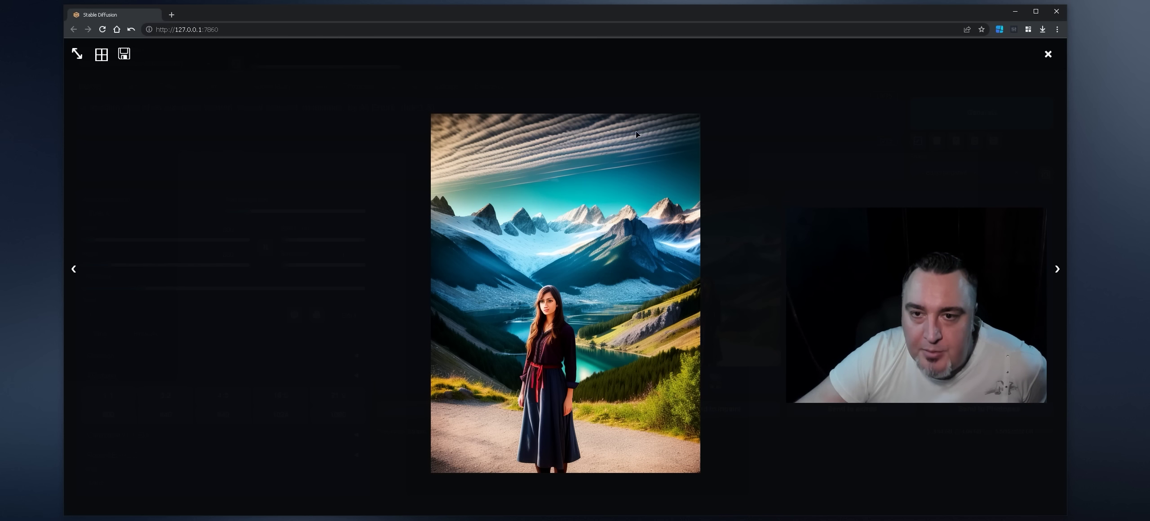
{"action": "left_click", "coordinate": [833, 148]}
{"action": "key", "text": "ctrl+Return"}
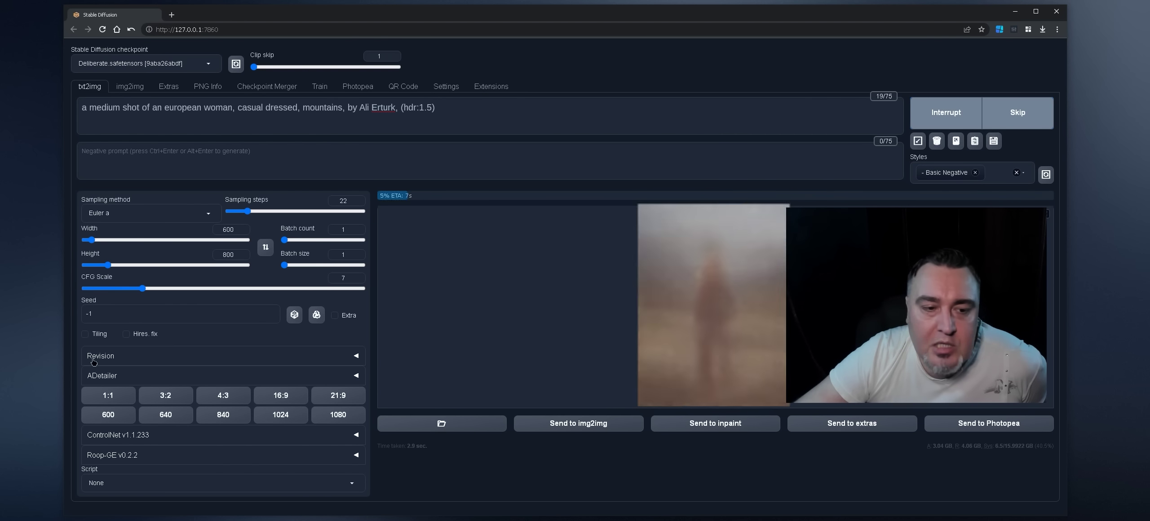
Enable ADetailer for the text-to-image generation and collapse its settings.
{"action": "left_click", "coordinate": [122, 396]}
{"action": "scroll", "coordinate": [159, 379], "scroll_direction": "down", "scroll_amount": 2}
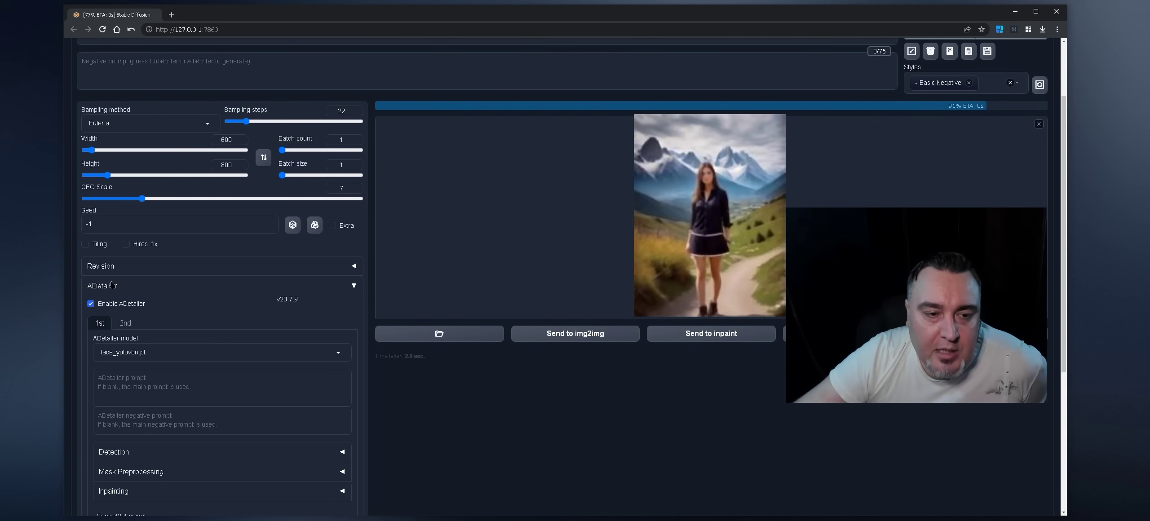
{"action": "left_click", "coordinate": [120, 285]}
Generate an image with ADetailer enabled and view the previous and new results enlarged.
{"action": "key", "text": "ctrl+Return"}
{"action": "left_click", "coordinate": [678, 211]}
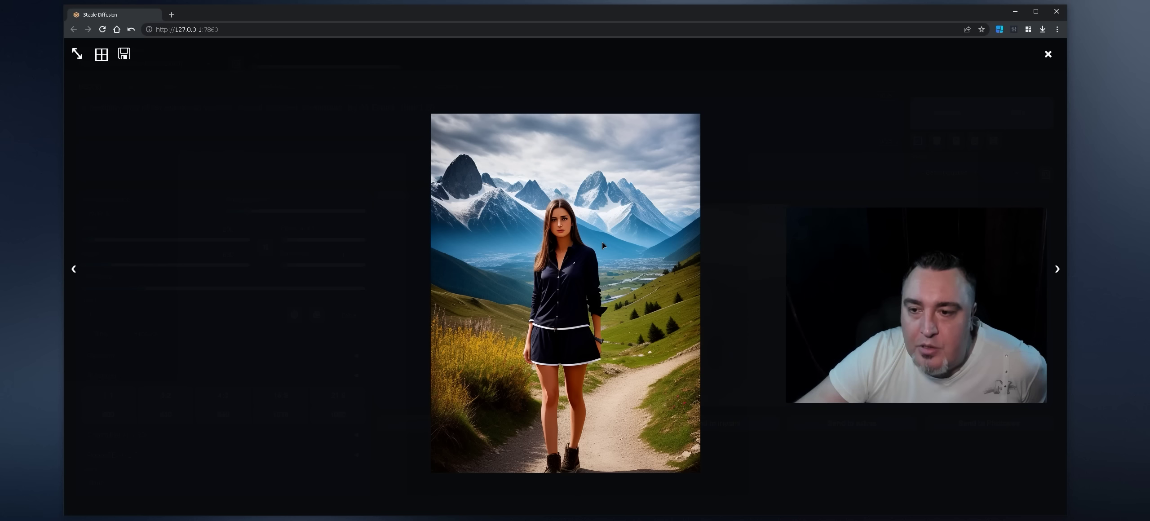
{"action": "left_click", "coordinate": [598, 213]}
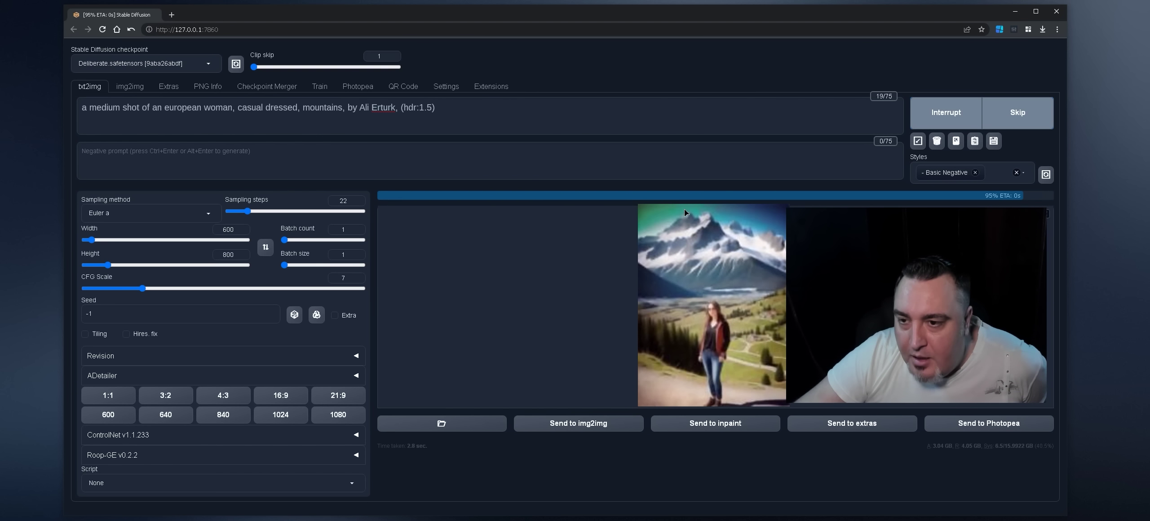
{"action": "left_click", "coordinate": [732, 236]}
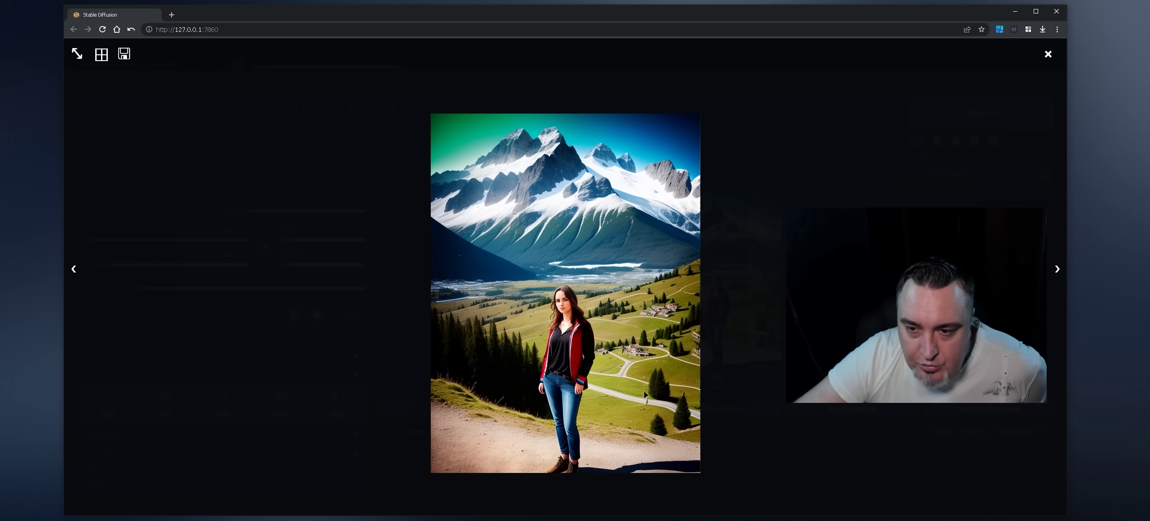
{"action": "left_click", "coordinate": [750, 148]}
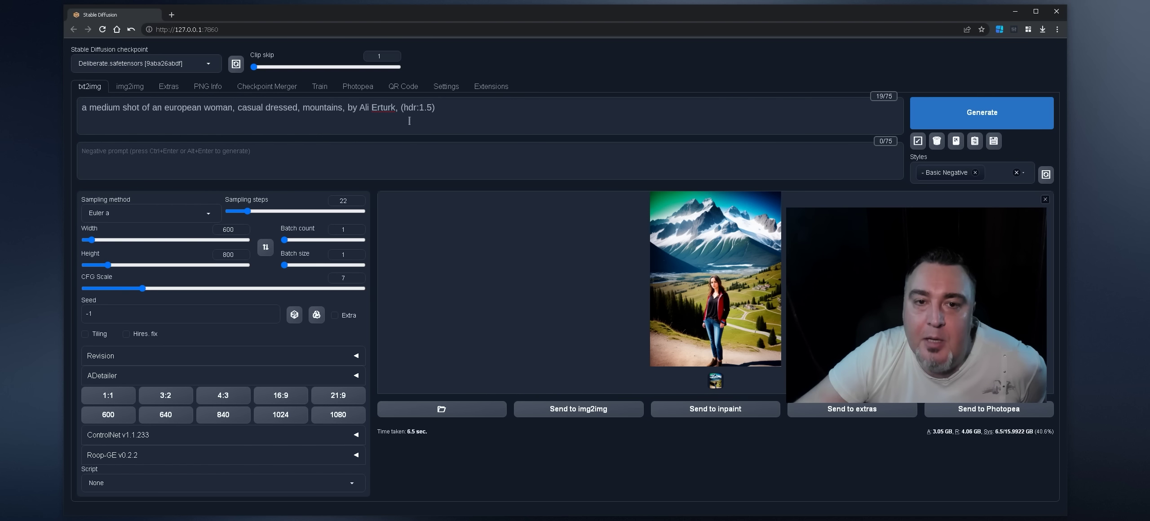
Replace the artist name with Jimmy Chin and strip the subject and hdr terms, leaving only "by Jimmy Chin" as the prompt.
{"action": "left_click_drag", "start_coordinate": [369, 110], "coordinate": [380, 107]}
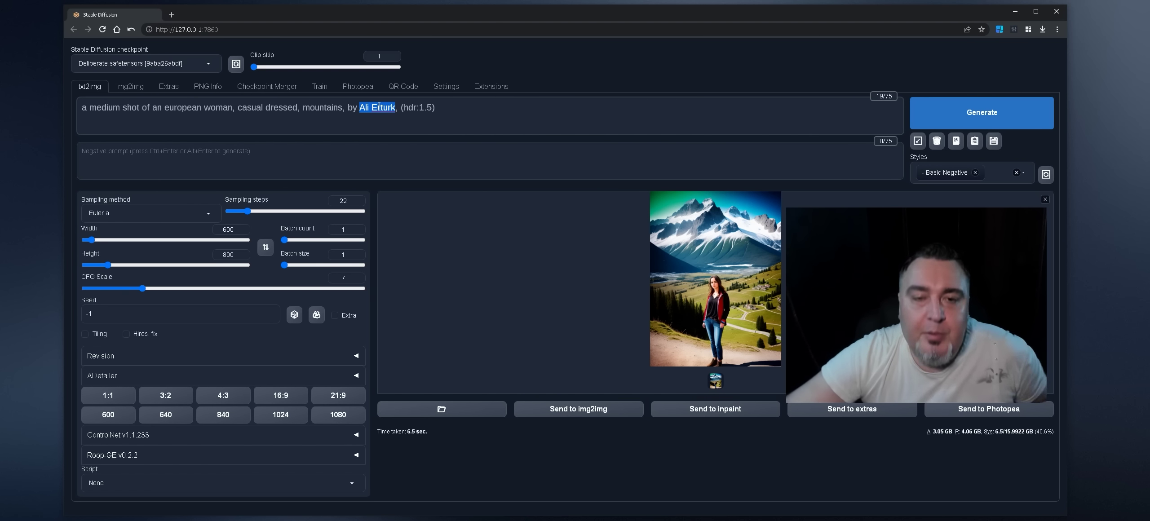
{"action": "type", "text": "Jimmy Ch"}
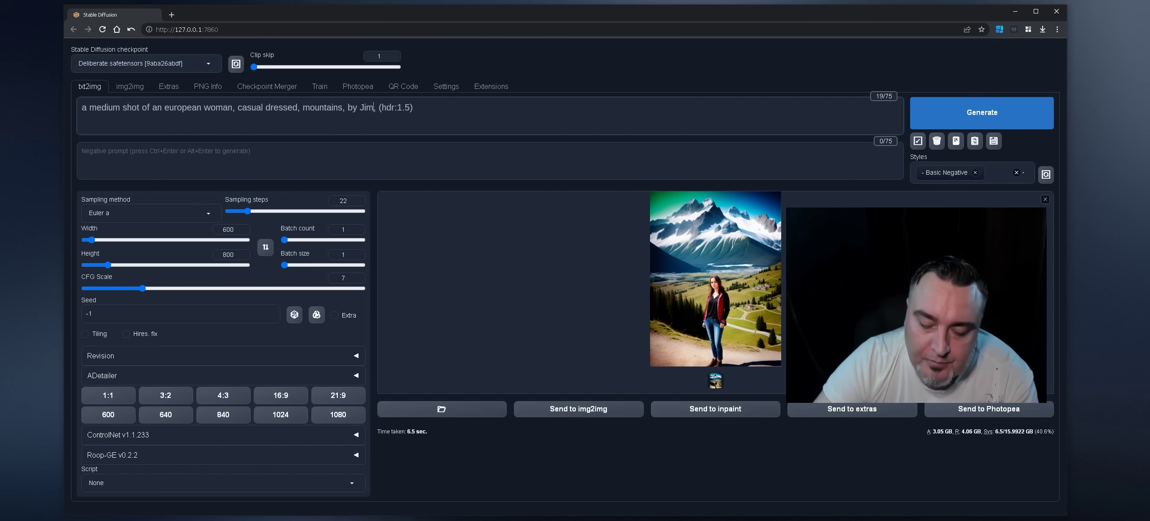
{"action": "type", "text": "in"}
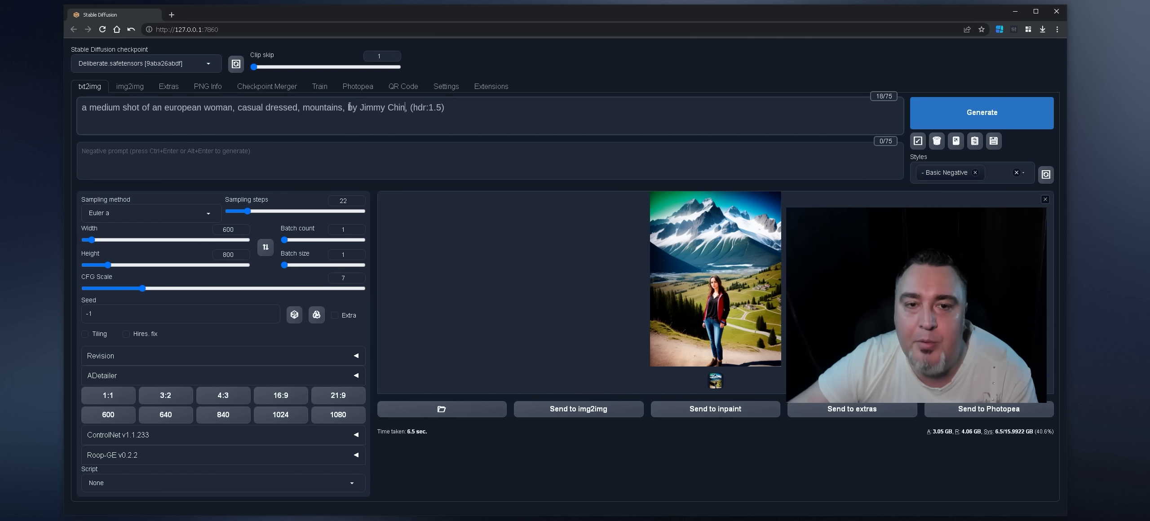
{"action": "left_click_drag", "start_coordinate": [349, 107], "coordinate": [241, 119]}
{"action": "key", "text": "BackSpace"}
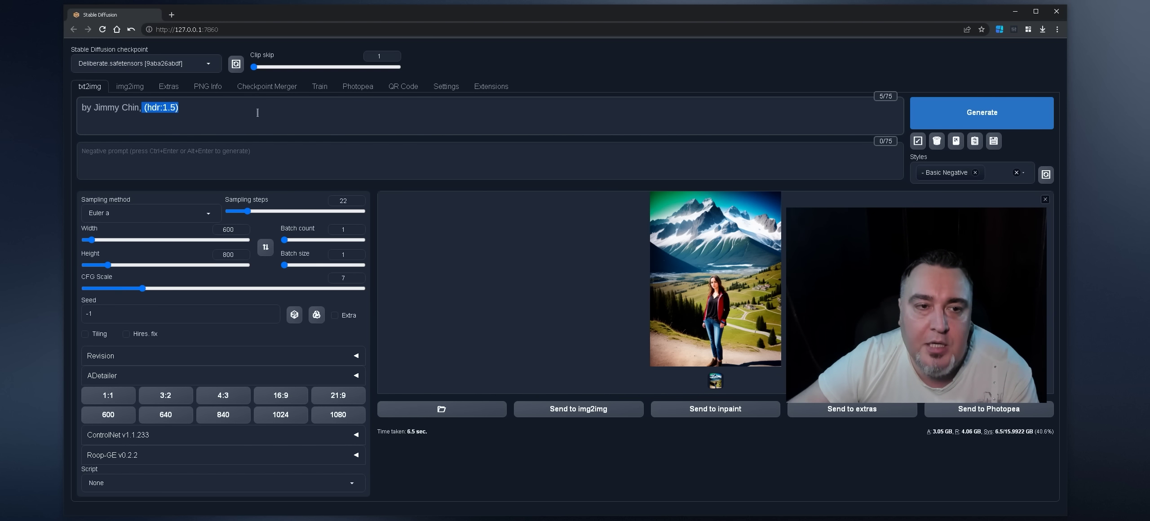
{"action": "key", "text": "BackSpace"}
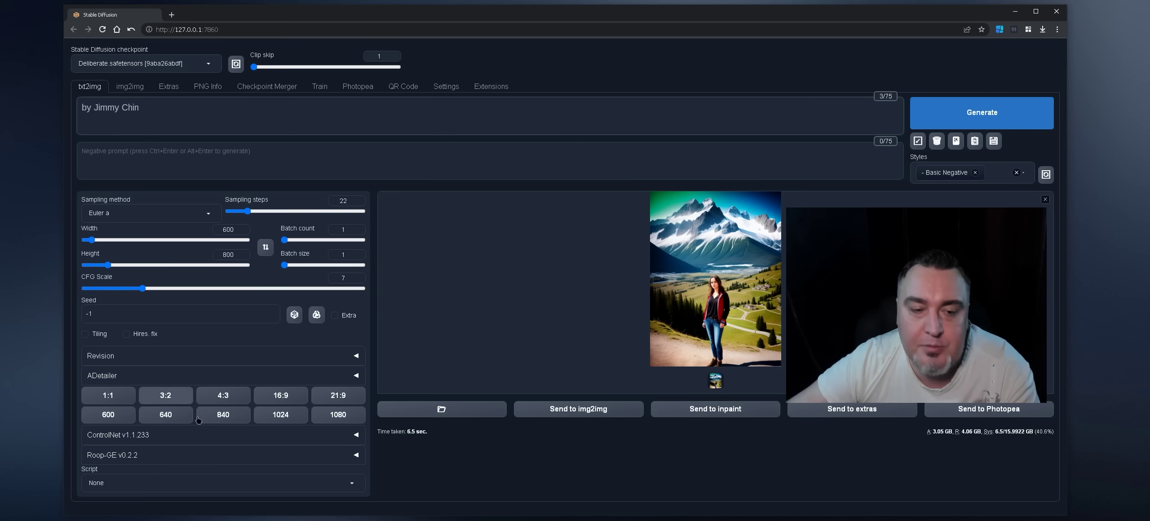
Set the image size to 640 x 640, generate an image from the artist-only prompt and view it enlarged.
{"action": "left_click", "coordinate": [187, 416]}
{"action": "left_click", "coordinate": [964, 128]}
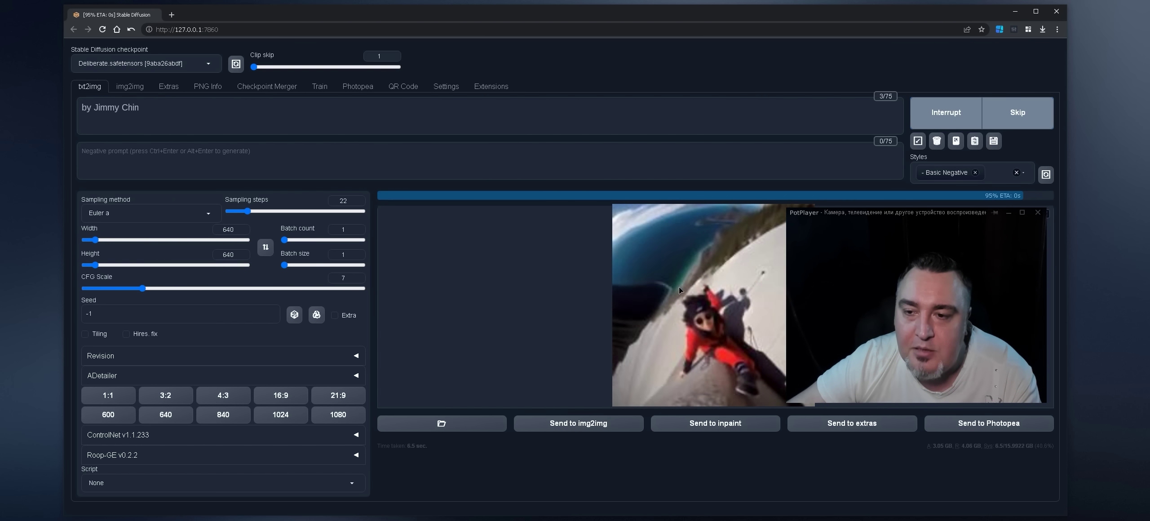
{"action": "left_click", "coordinate": [700, 258]}
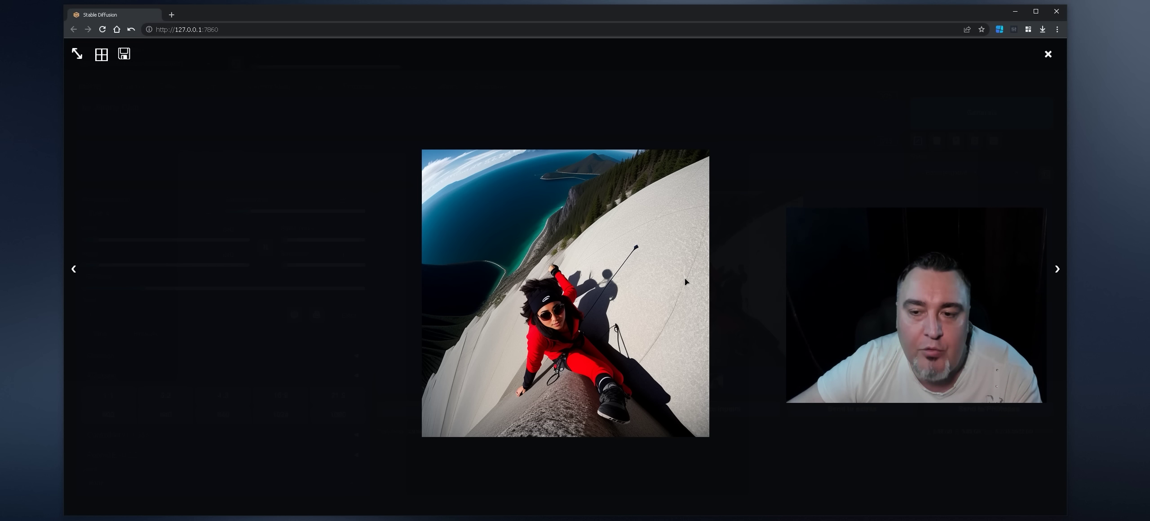
{"action": "left_click", "coordinate": [603, 148]}
Generate two more images from the "by Jimmy Chin" prompt and view each one enlarged.
{"action": "left_click", "coordinate": [1003, 110]}
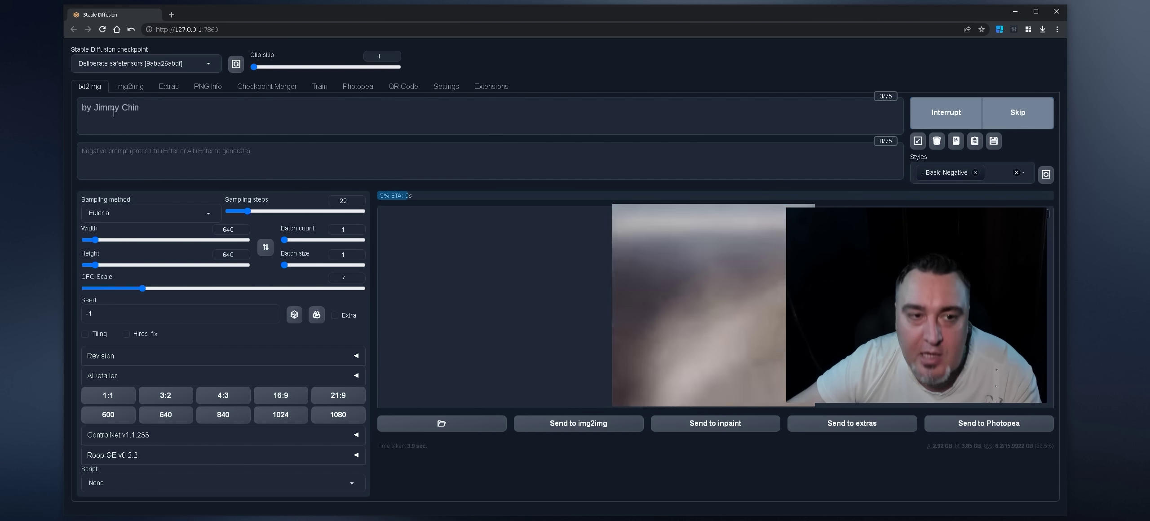
{"action": "left_click_drag", "start_coordinate": [139, 108], "coordinate": [203, 108]}
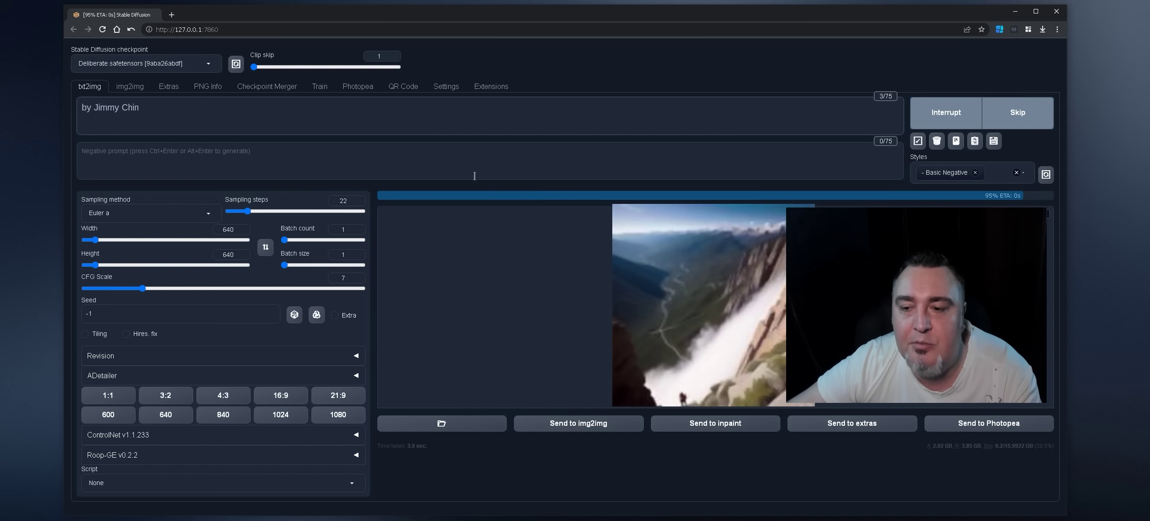
{"action": "left_click", "coordinate": [744, 241]}
{"action": "left_click", "coordinate": [565, 147]}
{"action": "key", "text": "ctrl+Return"}
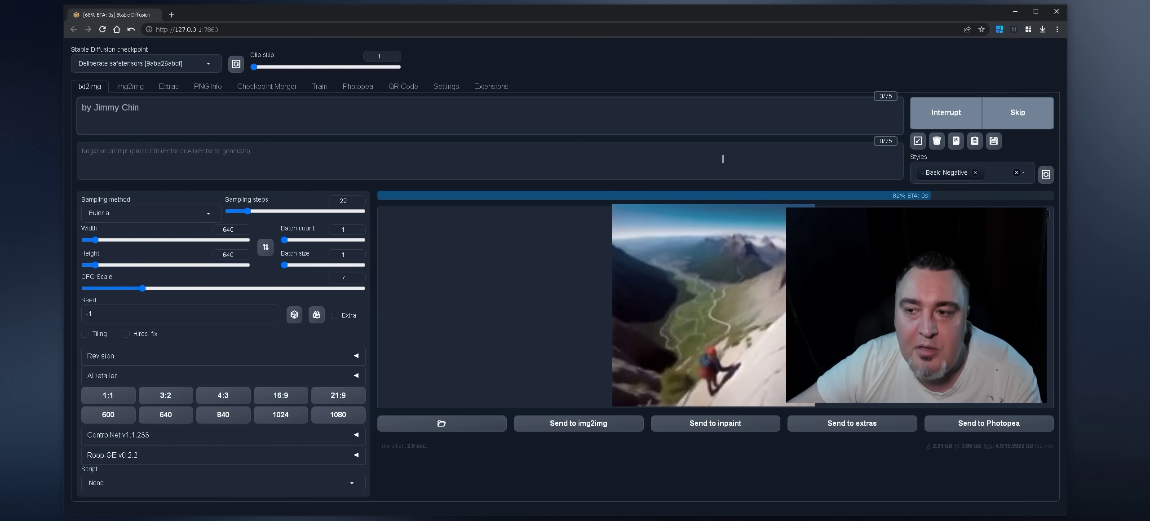
{"action": "left_click", "coordinate": [712, 228]}
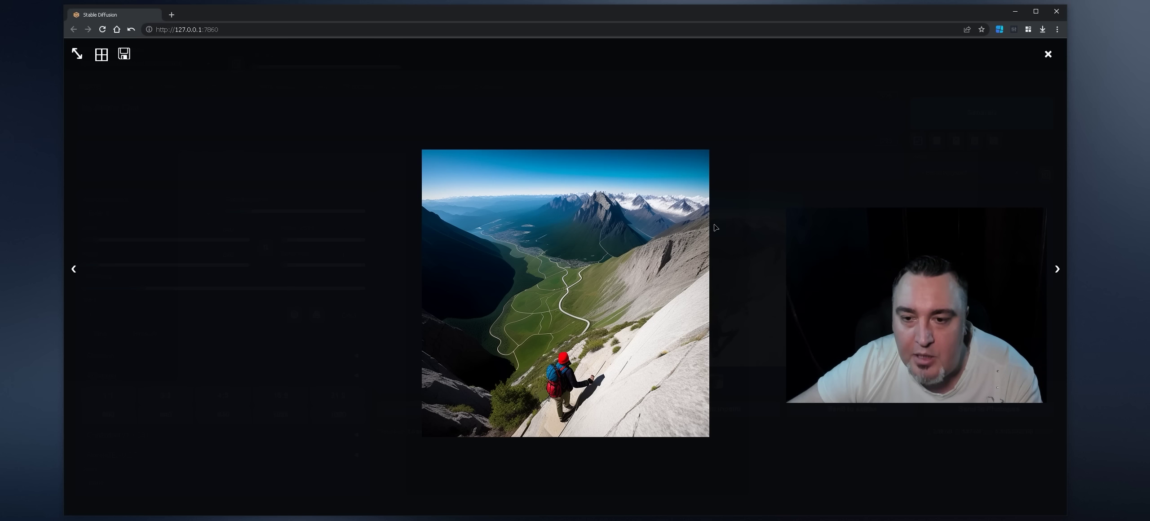
{"action": "left_click", "coordinate": [838, 141]}
Generate three further images from the unchanged artist-only prompt and view the last one enlarged.
{"action": "key", "text": "ctrl+Return"}
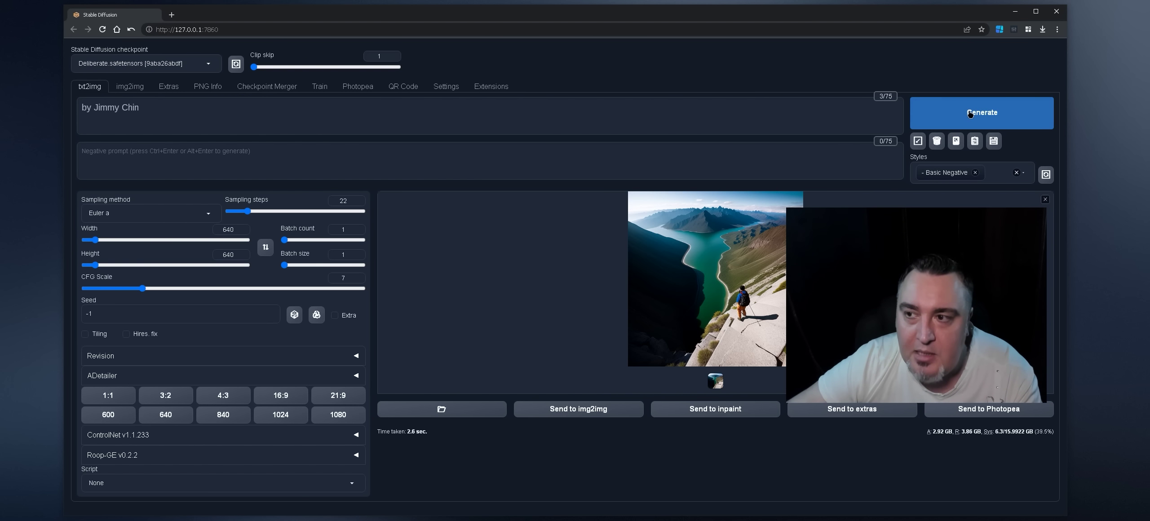
{"action": "left_click", "coordinate": [970, 115]}
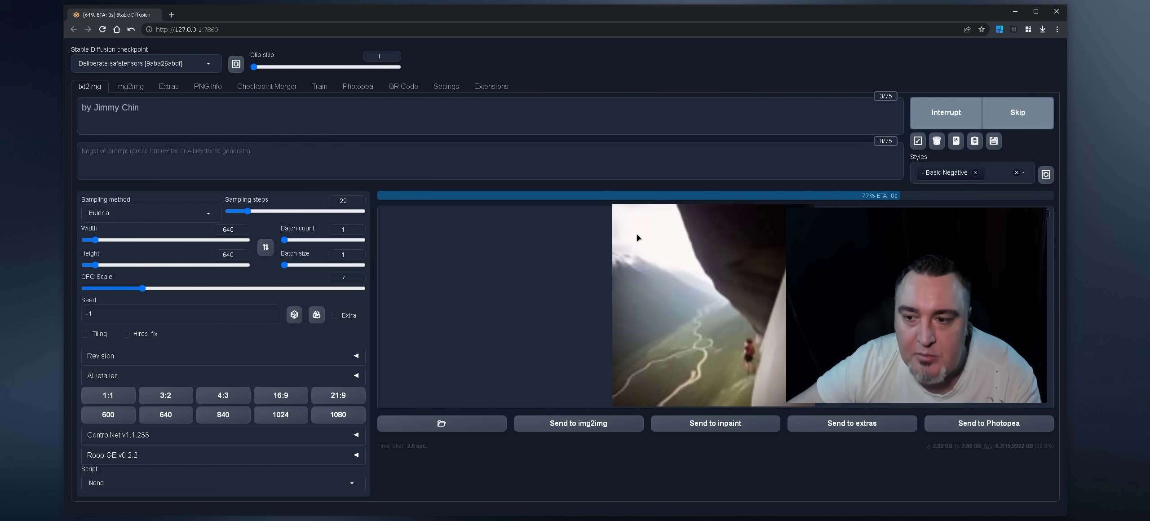
{"action": "triple_click", "coordinate": [228, 104]}
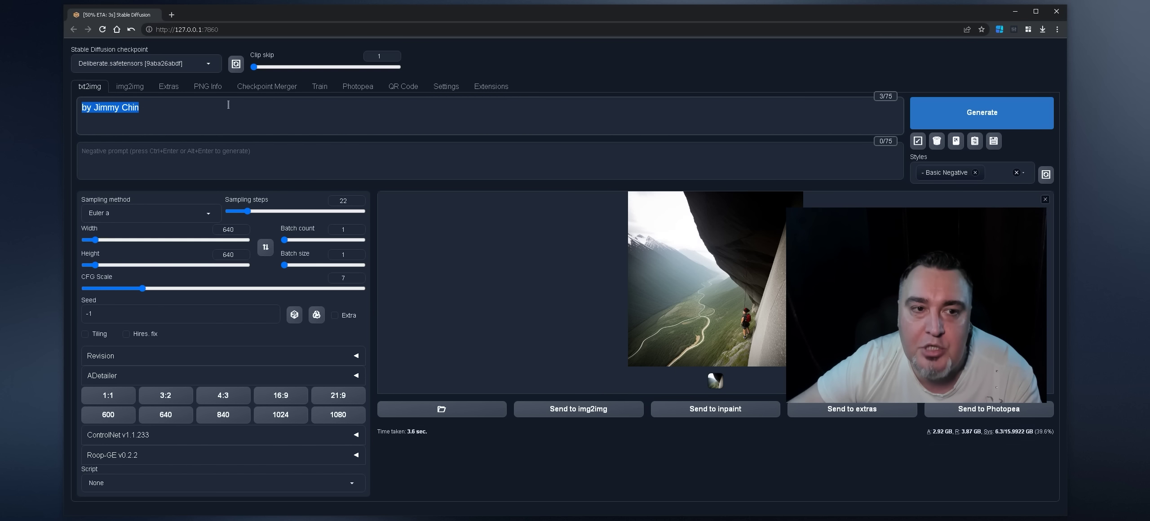
{"action": "left_click", "coordinate": [228, 105]}
{"action": "left_click", "coordinate": [943, 117]}
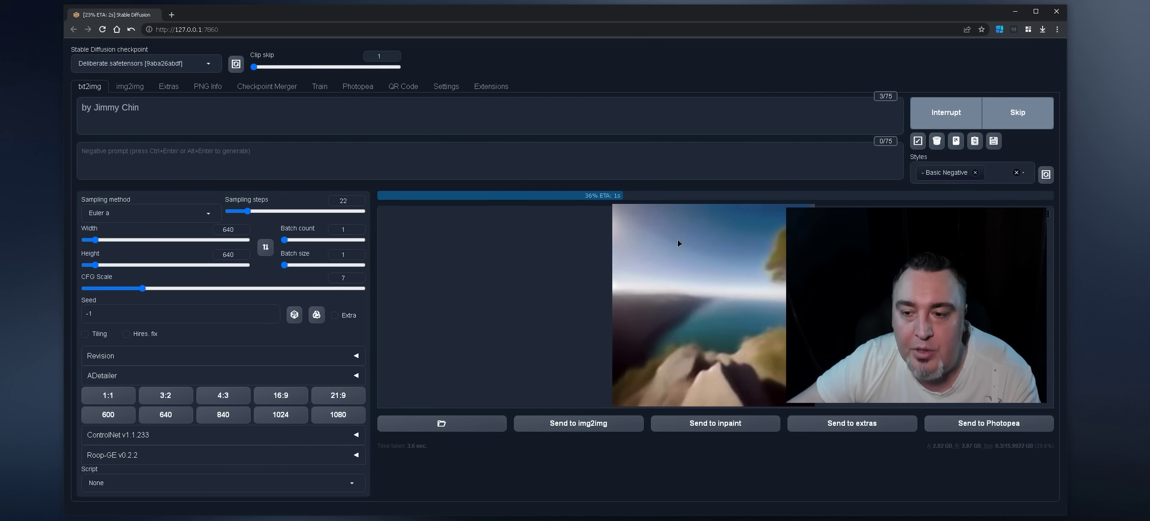
{"action": "left_click", "coordinate": [704, 264]}
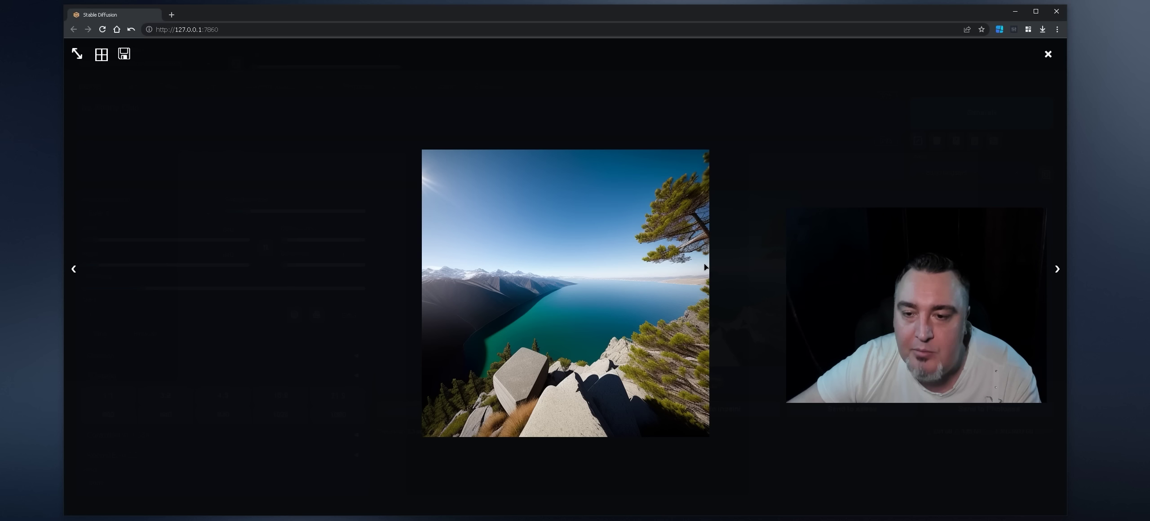
{"action": "left_click", "coordinate": [855, 142]}
Generate two additional Jimmy Chin style images and view the second one enlarged.
{"action": "left_click", "coordinate": [972, 112]}
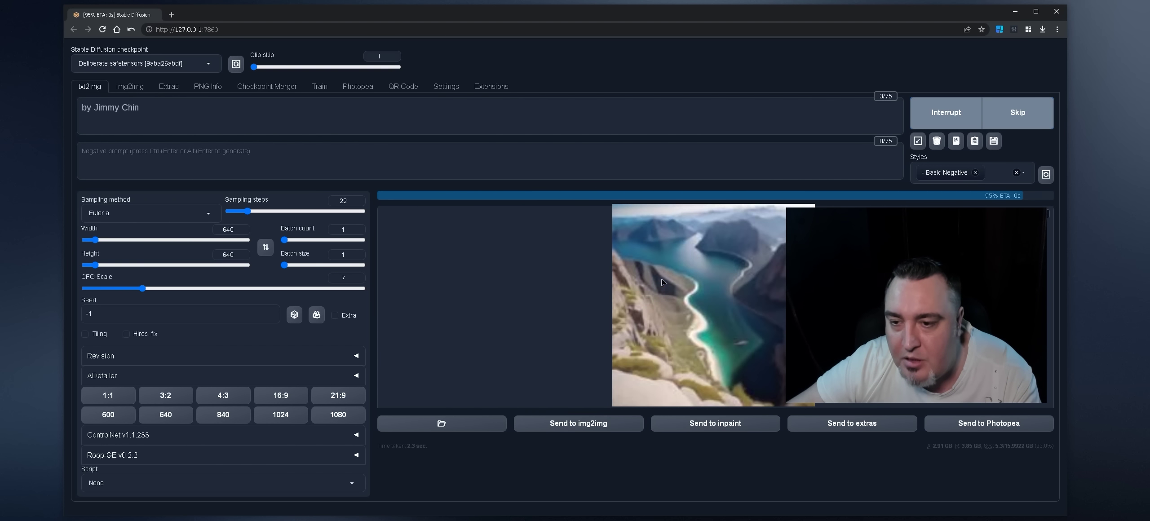
{"action": "left_click", "coordinate": [926, 117]}
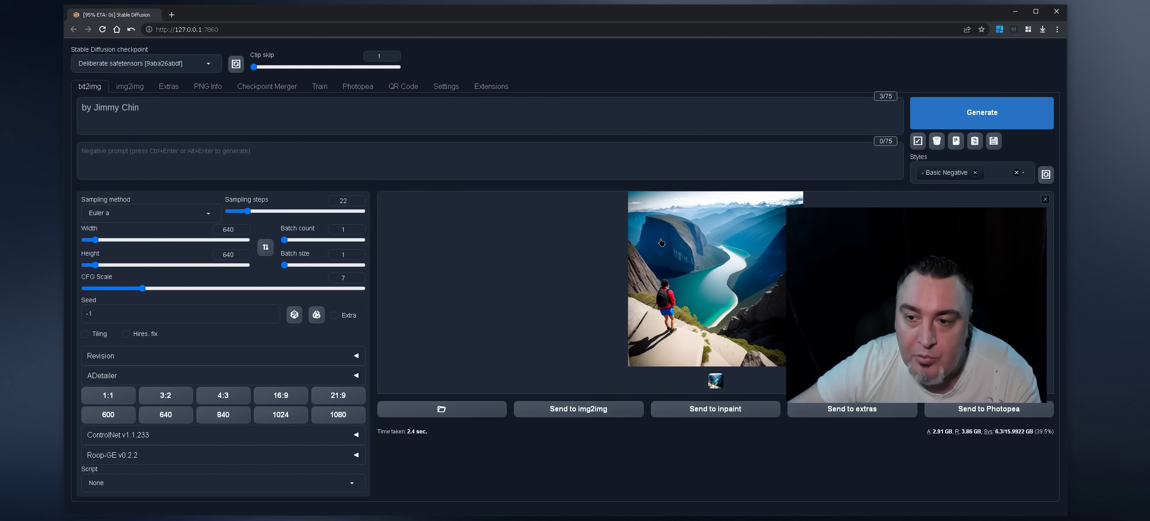
{"action": "left_click", "coordinate": [712, 254]}
{"action": "left_click", "coordinate": [211, 166]}
{"action": "triple_click", "coordinate": [115, 109]}
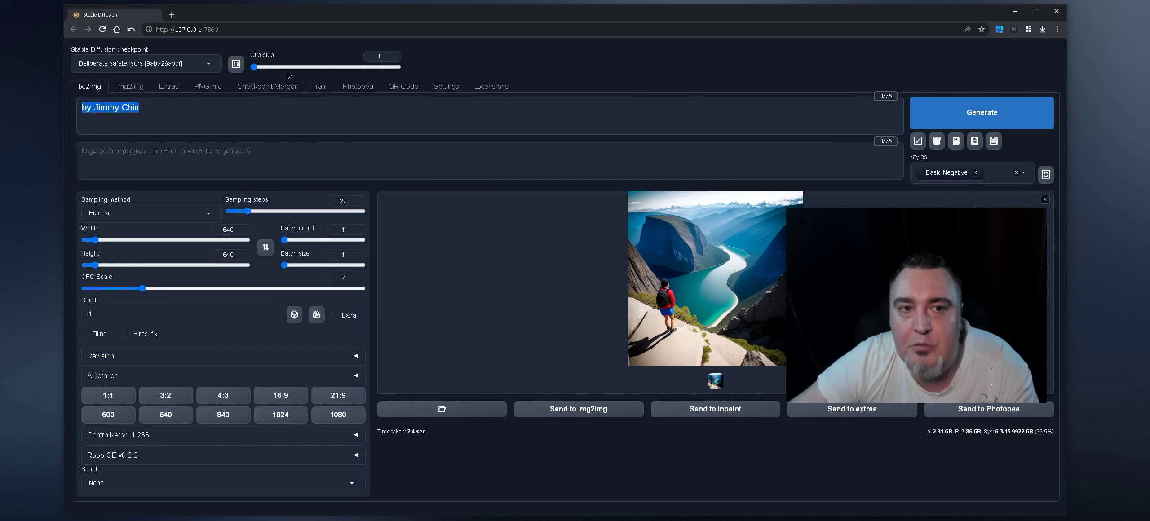
Generate another image with the same prompt and settings, viewing the previous and new results enlarged.
{"action": "left_click", "coordinate": [957, 112]}
{"action": "left_click", "coordinate": [599, 278]}
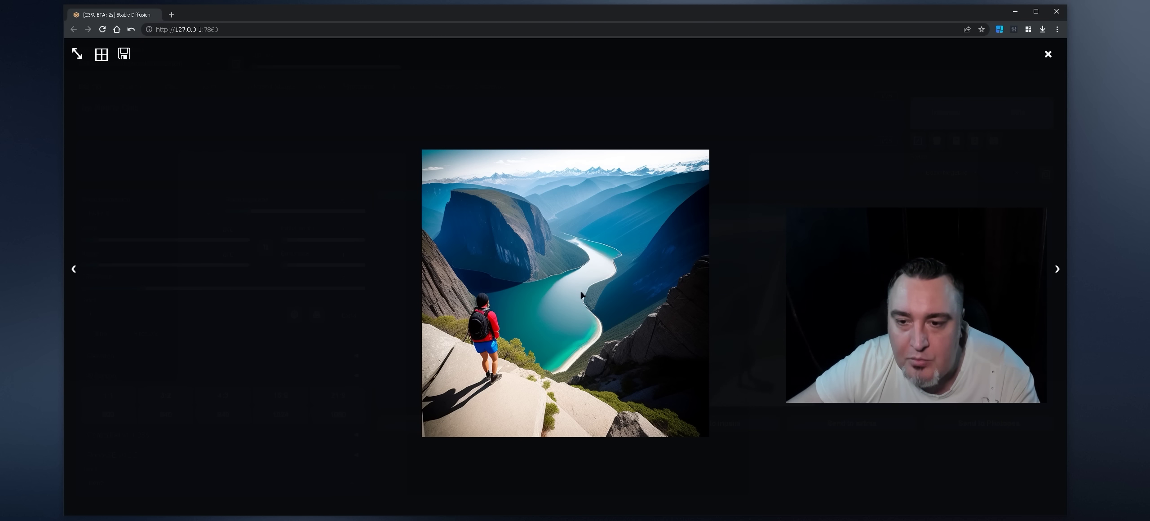
{"action": "left_click", "coordinate": [580, 291]}
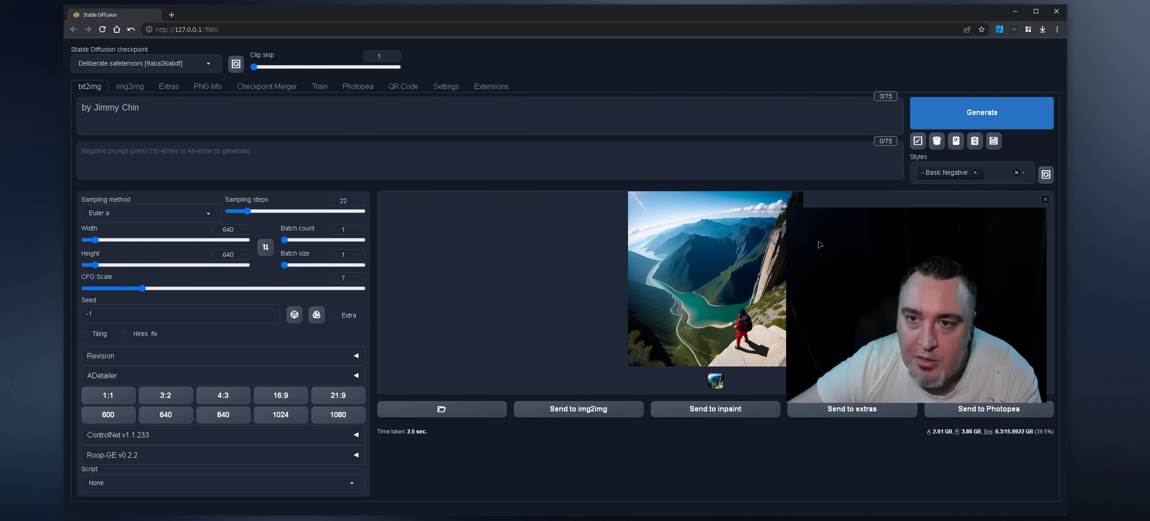
{"action": "left_click", "coordinate": [751, 231]}
{"action": "left_click", "coordinate": [818, 116]}
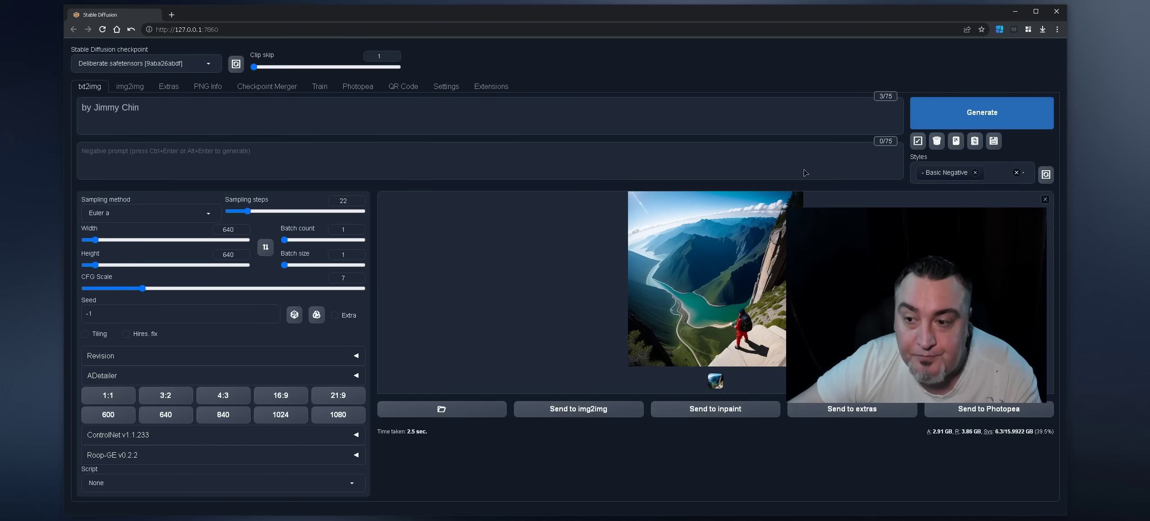
Generate one more 640 x 640 image from "by Jimmy Chin" and view it enlarged.
{"action": "left_click", "coordinate": [949, 115]}
{"action": "left_click", "coordinate": [554, 227]}
{"action": "left_click", "coordinate": [820, 117]}
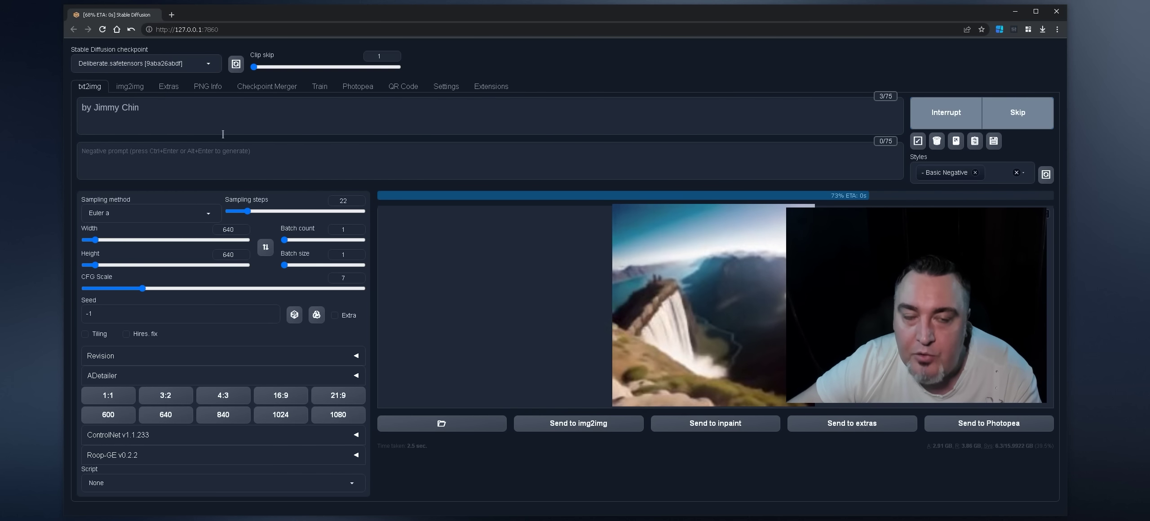
{"action": "left_click", "coordinate": [670, 226]}
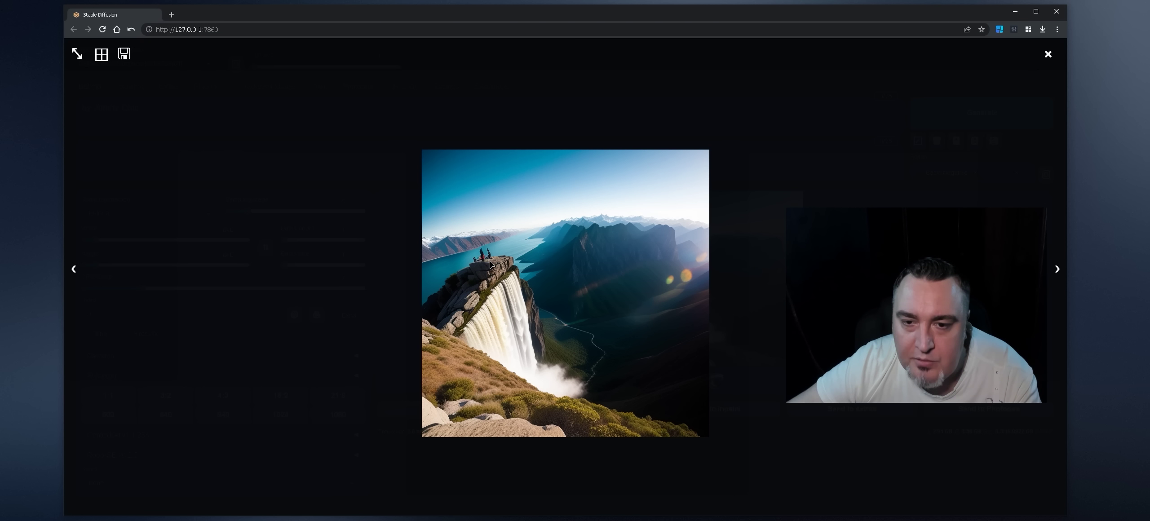
{"action": "left_click", "coordinate": [596, 281]}
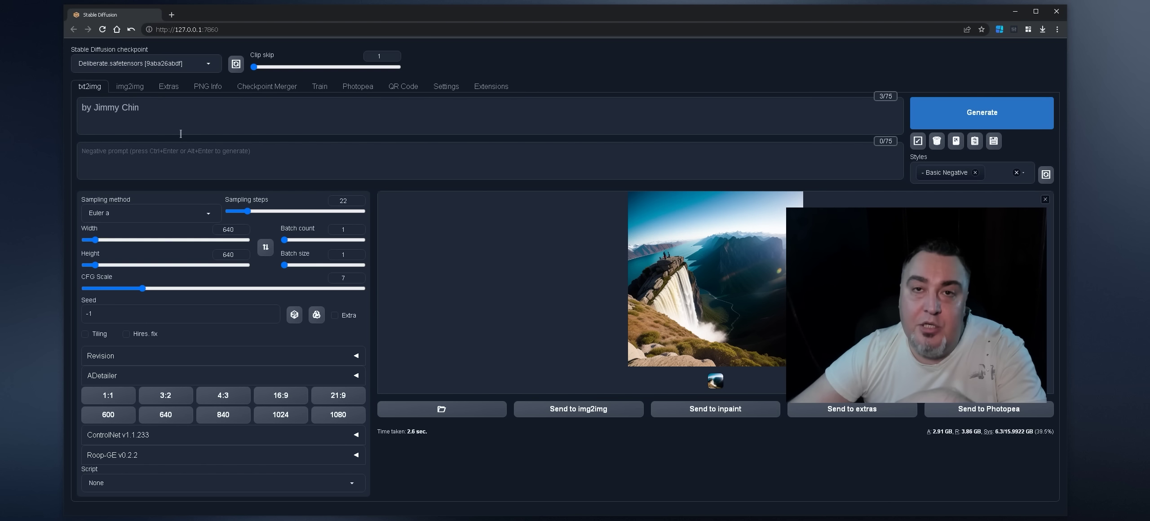
Clear the artist-only text from the positive prompt, leaving it empty.
{"action": "left_click", "coordinate": [182, 118]}
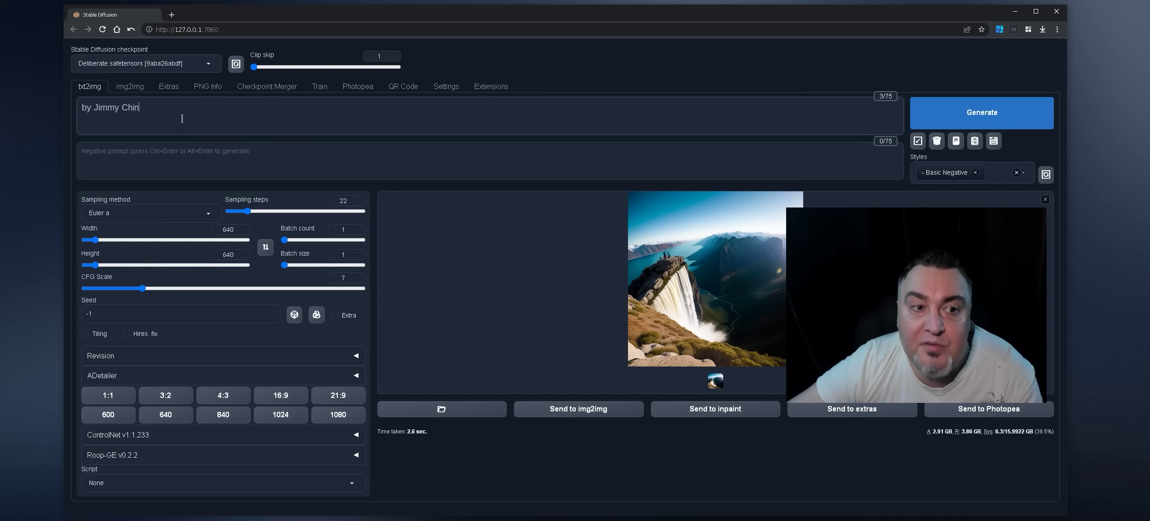
{"action": "key", "text": "ctrl+a"}
{"action": "key", "text": "BackSpace"}
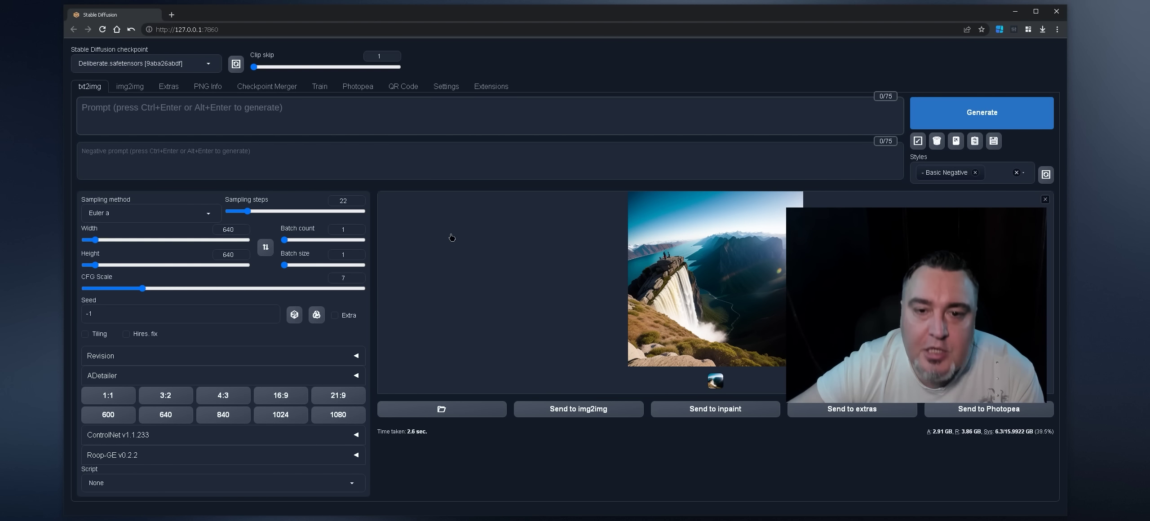
Try Hires. fix with the 8x_NMKD-Superscale upscaler, review its resizing and sampling settings, and disable it again.
{"action": "left_click", "coordinate": [143, 335]}
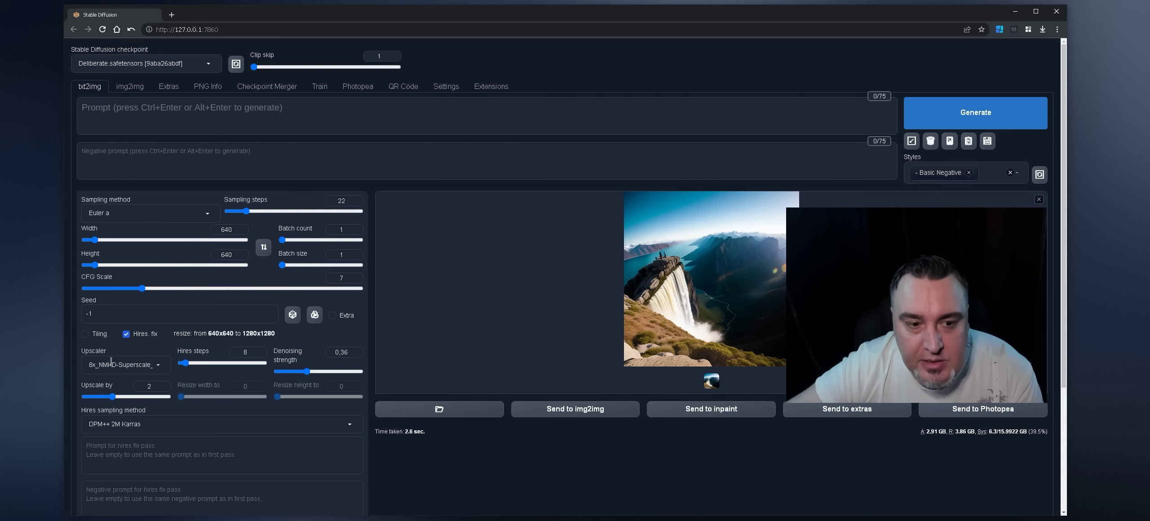
{"action": "left_click", "coordinate": [155, 369]}
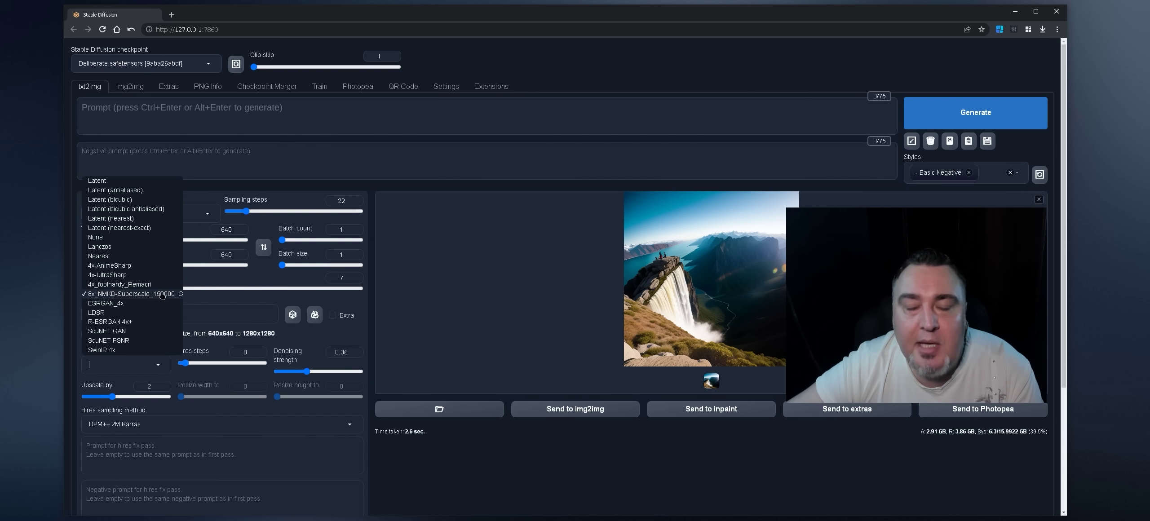
{"action": "left_click", "coordinate": [162, 295]}
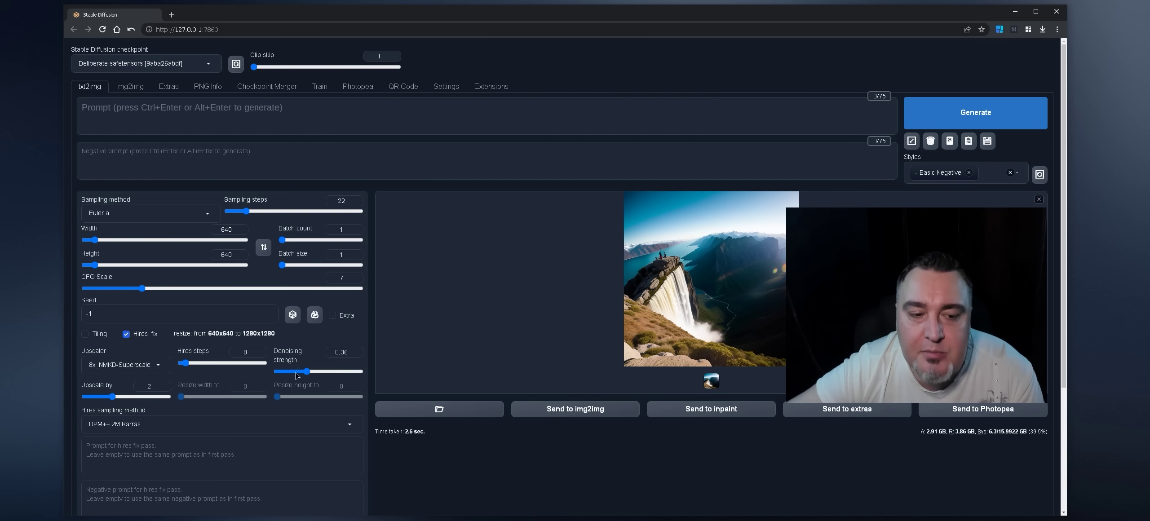
{"action": "scroll", "coordinate": [338, 365], "scroll_direction": "down", "scroll_amount": 1}
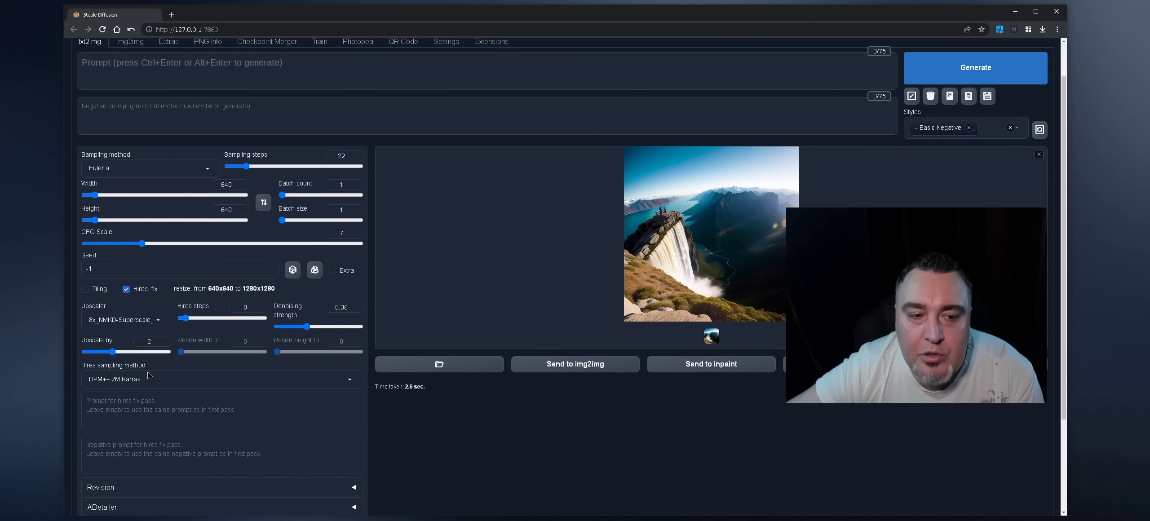
{"action": "scroll", "coordinate": [149, 376], "scroll_direction": "up", "scroll_amount": 1}
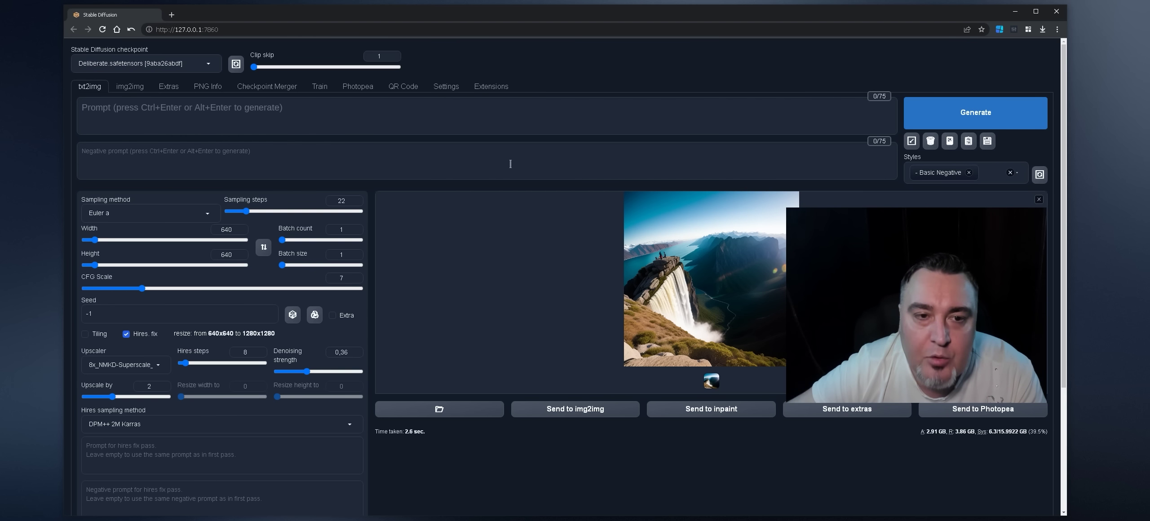
{"action": "left_click", "coordinate": [419, 122]}
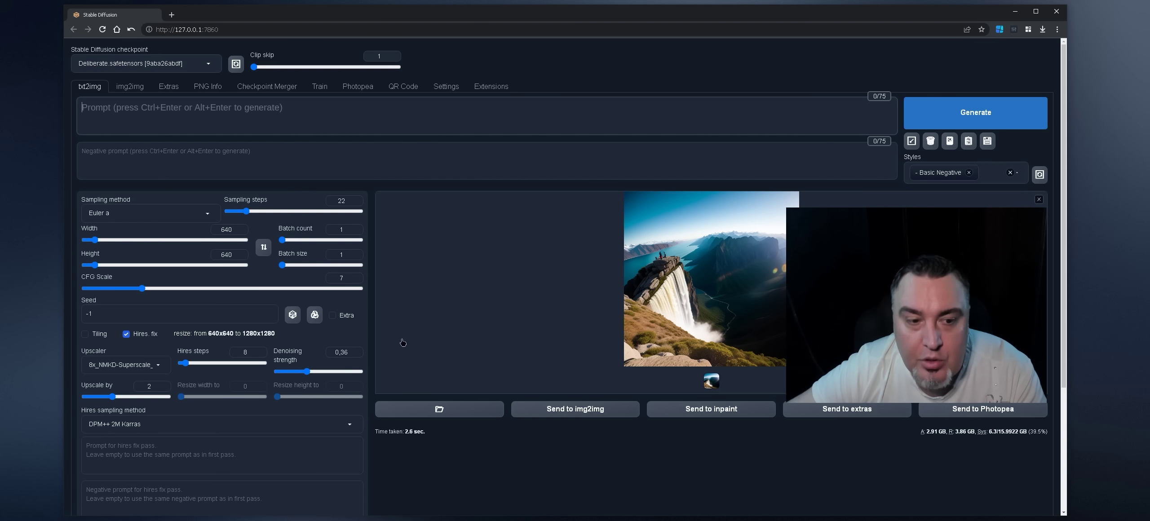
{"action": "left_click", "coordinate": [166, 365]}
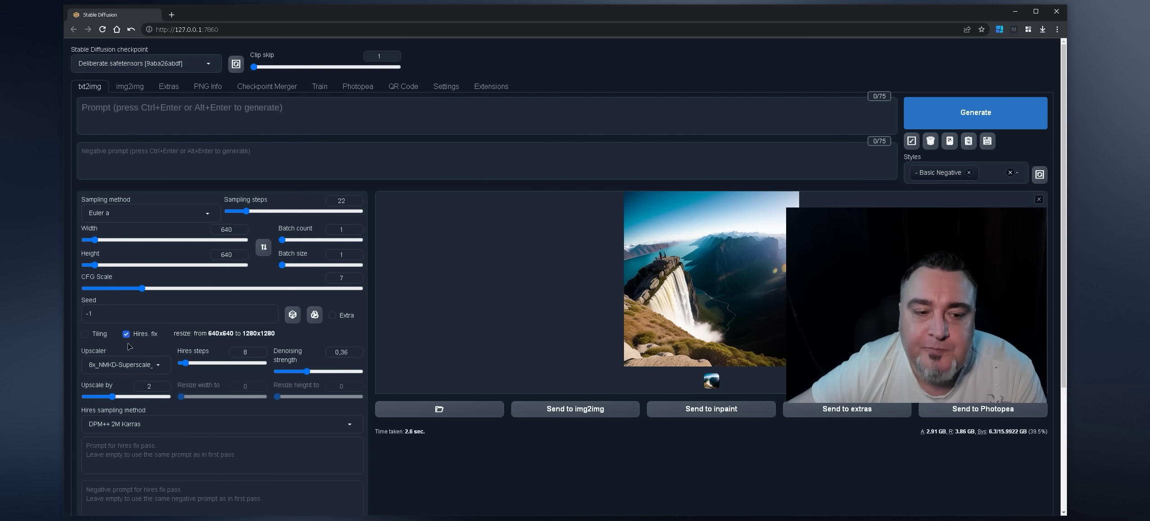
{"action": "left_click", "coordinate": [128, 334]}
{"action": "left_click", "coordinate": [292, 110]}
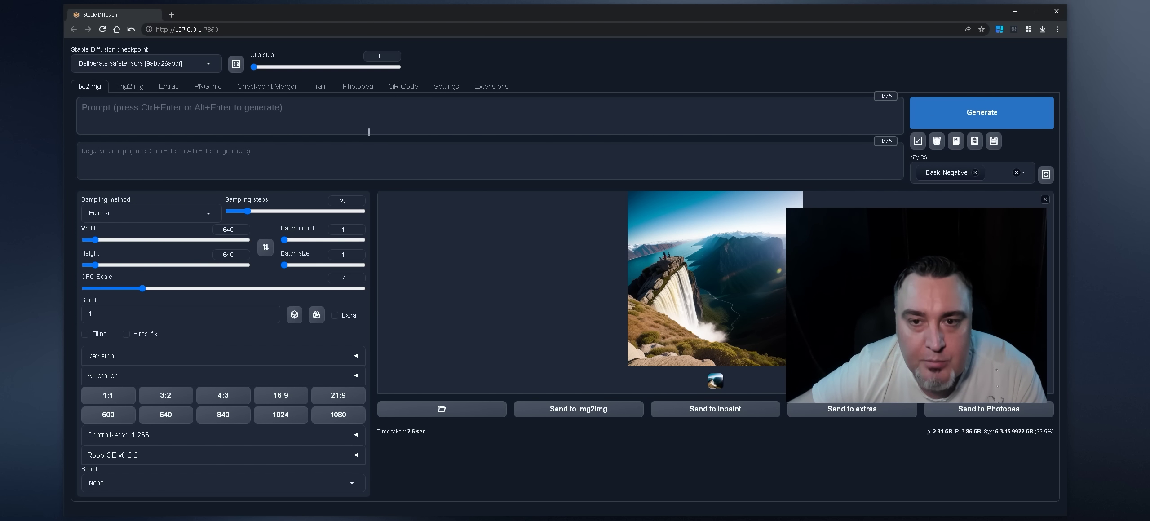
Reload the web interface and look at the QR code generator options before returning to text-to-image generation.
{"action": "left_click", "coordinate": [102, 30]}
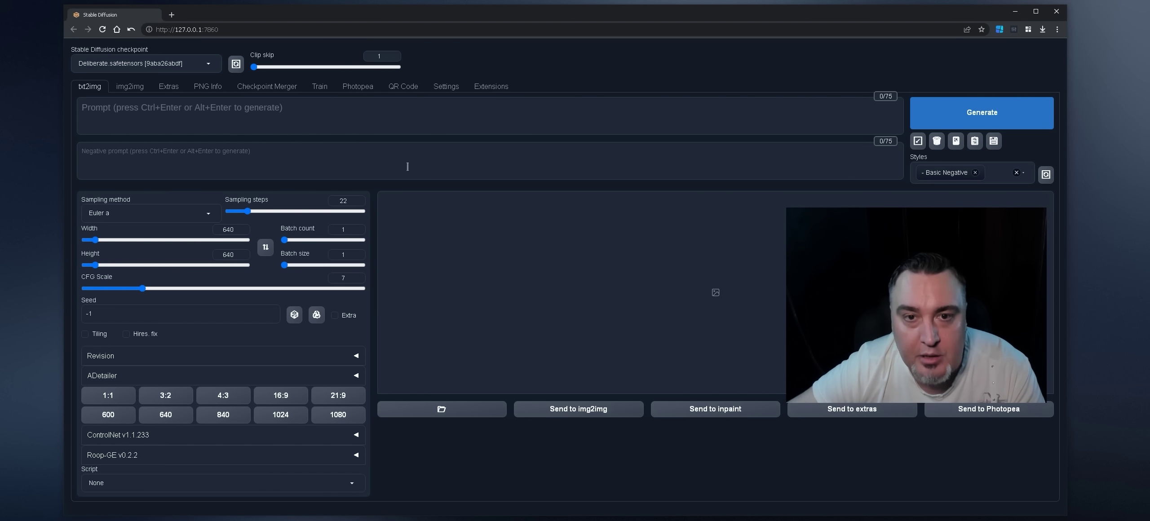
{"action": "left_click", "coordinate": [402, 90]}
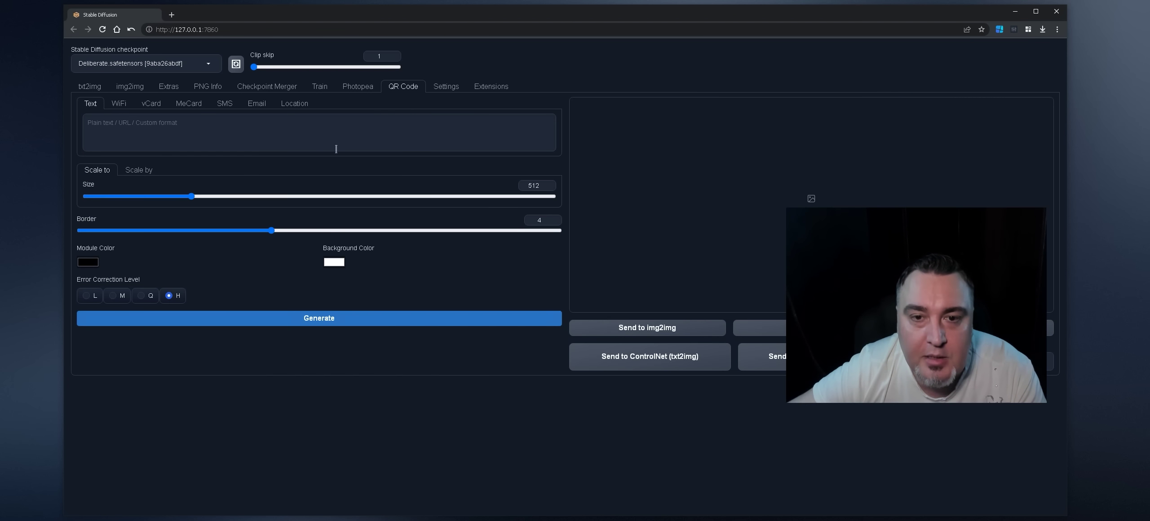
{"action": "left_click", "coordinate": [78, 89]}
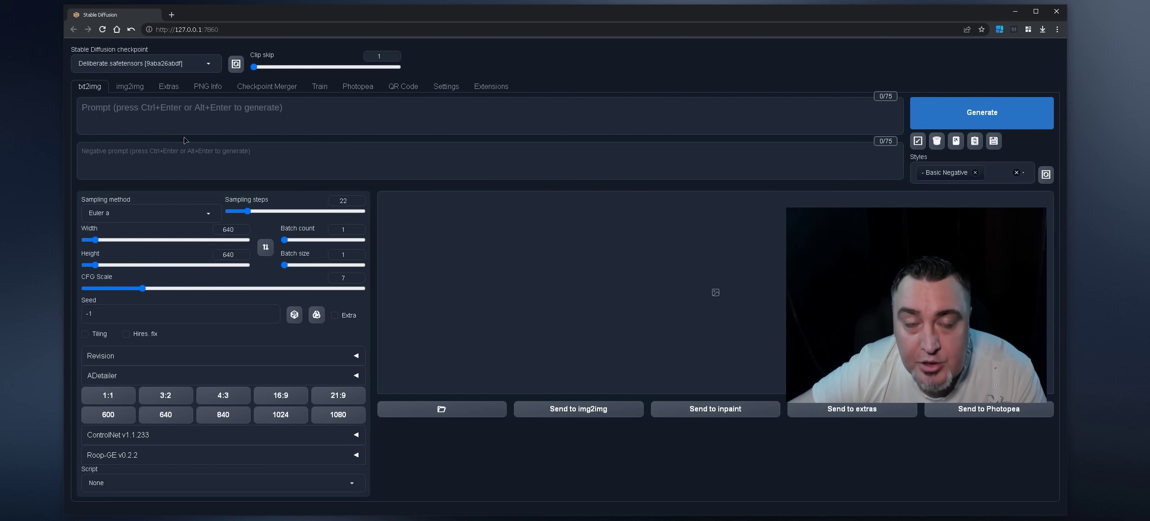
Generate a 640 x 640 image from the prompt "clouds" and select the result in the gallery.
{"action": "left_click", "coordinate": [238, 109]}
{"action": "type", "text": "c"}
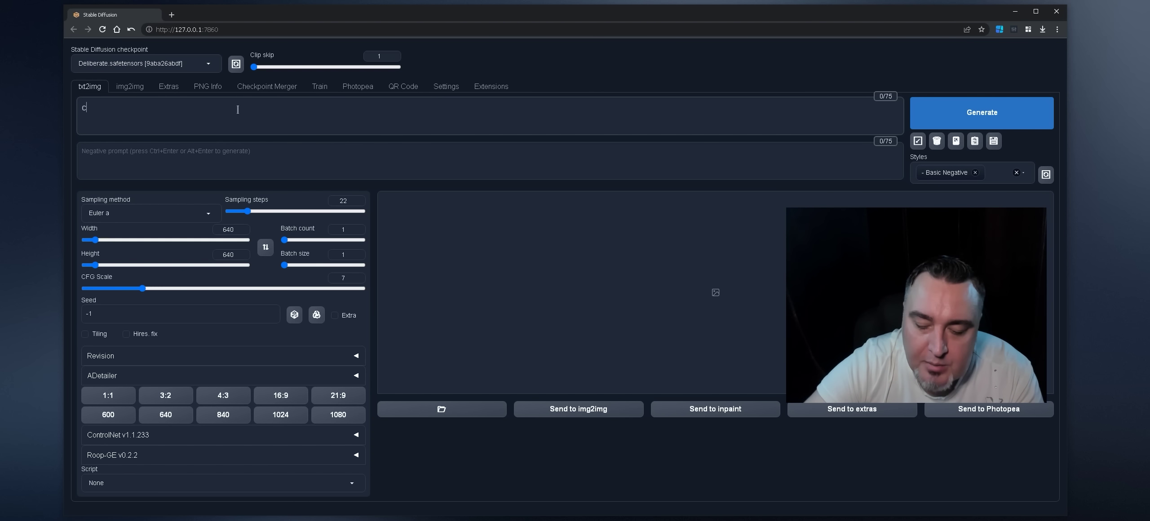
{"action": "type", "text": "louds"}
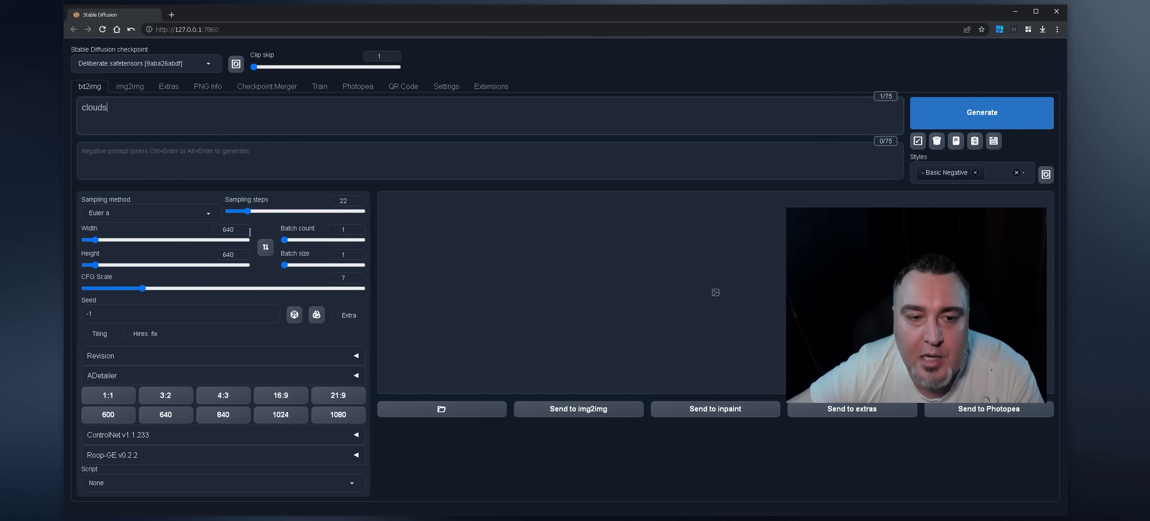
{"action": "key", "text": "ctrl+Return"}
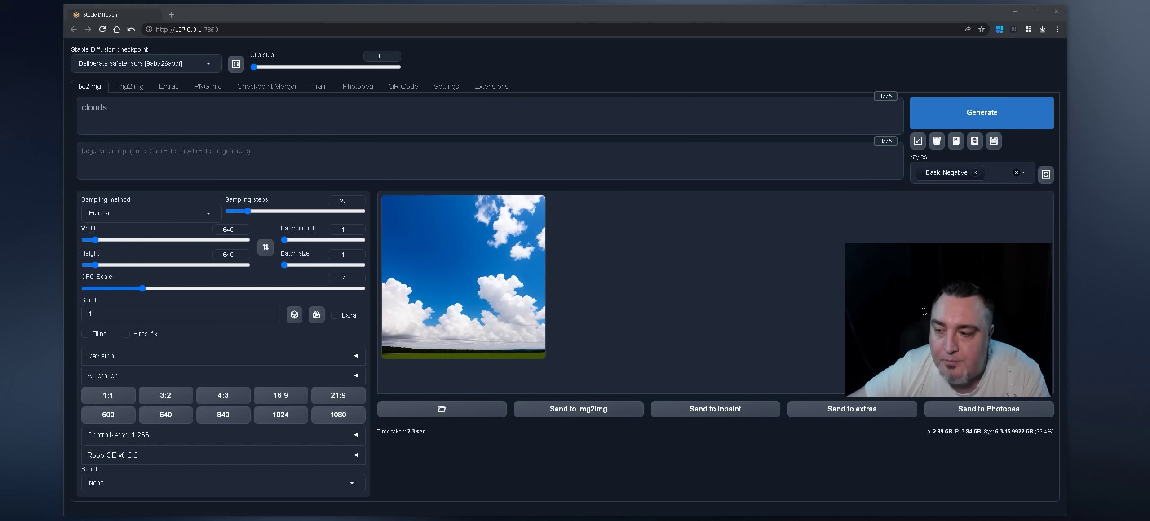
{"action": "left_click", "coordinate": [461, 252]}
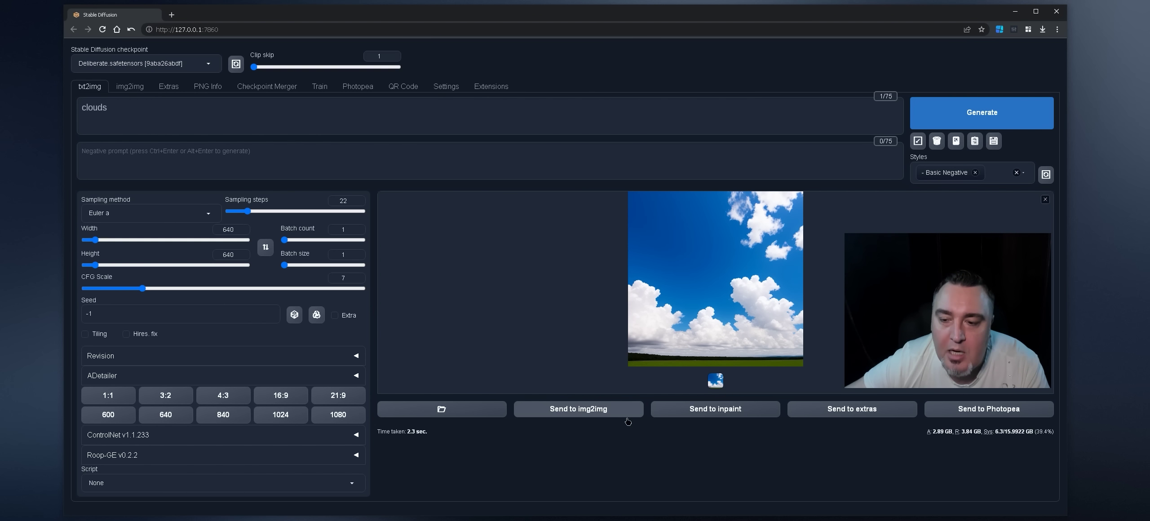
Send the clouds image to img2img, copy it to the Sketch canvas and paint the whole canvas black.
{"action": "left_click", "coordinate": [579, 409]}
{"action": "scroll", "coordinate": [208, 208], "scroll_direction": "down", "scroll_amount": 3}
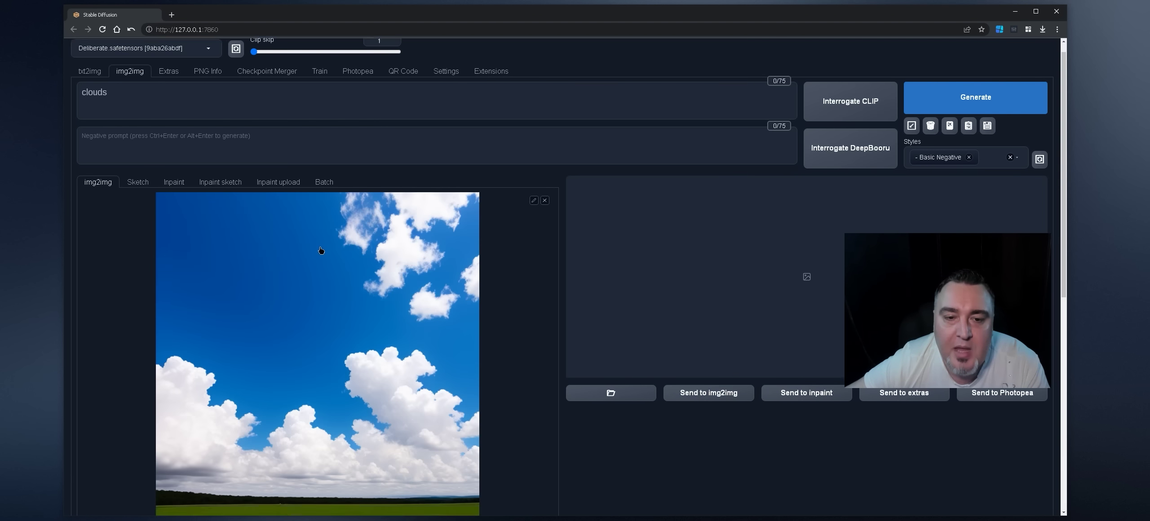
{"action": "left_click", "coordinate": [301, 413]}
{"action": "scroll", "coordinate": [358, 234], "scroll_direction": "up", "scroll_amount": 2}
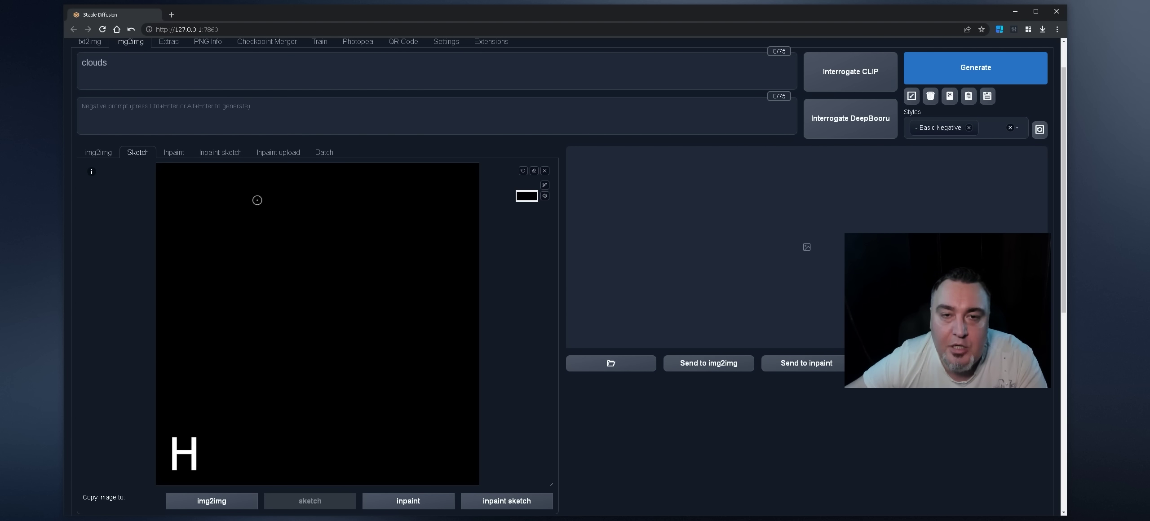
Set a thicker white brush and handwrite the four-letter name in Cyrillic across the upper part of the black canvas.
{"action": "left_click", "coordinate": [525, 197]}
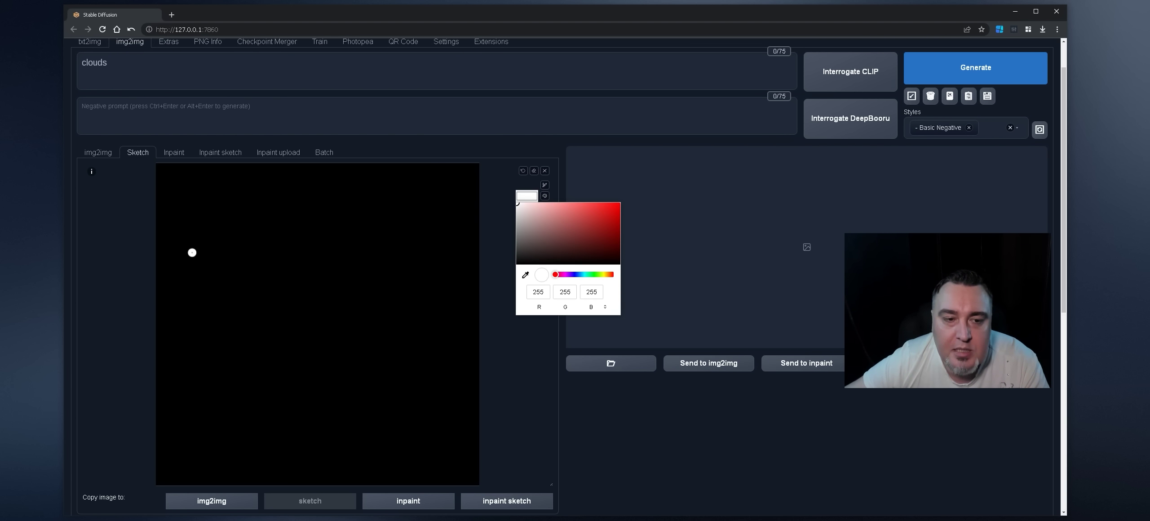
{"action": "scroll", "coordinate": [193, 251], "scroll_direction": "up", "scroll_amount": 6}
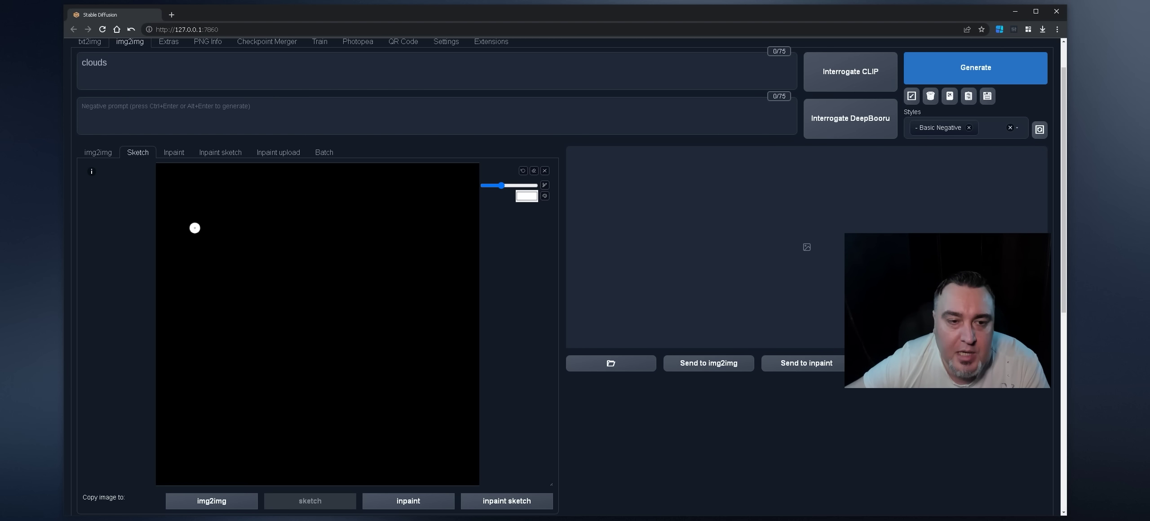
{"action": "mouse_move", "coordinate": [225, 203]}
{"action": "left_mouse_down"}
{"action": "mouse_move", "coordinate": [215, 230]}
{"action": "mouse_move", "coordinate": [257, 242]}
{"action": "mouse_move", "coordinate": [227, 259]}
{"action": "mouse_move", "coordinate": [254, 272]}
{"action": "mouse_move", "coordinate": [314, 205]}
{"action": "mouse_move", "coordinate": [322, 247]}
{"action": "left_mouse_up"}
{"action": "mouse_move", "coordinate": [297, 229]}
{"action": "left_mouse_down"}
{"action": "mouse_move", "coordinate": [348, 245]}
{"action": "mouse_move", "coordinate": [348, 257]}
{"action": "left_mouse_up"}
{"action": "mouse_move", "coordinate": [348, 233]}
{"action": "left_mouse_down"}
{"action": "mouse_move", "coordinate": [380, 219]}
{"action": "mouse_move", "coordinate": [374, 269]}
{"action": "left_mouse_up"}
{"action": "left_click_drag", "start_coordinate": [436, 248], "coordinate": [442, 270]}
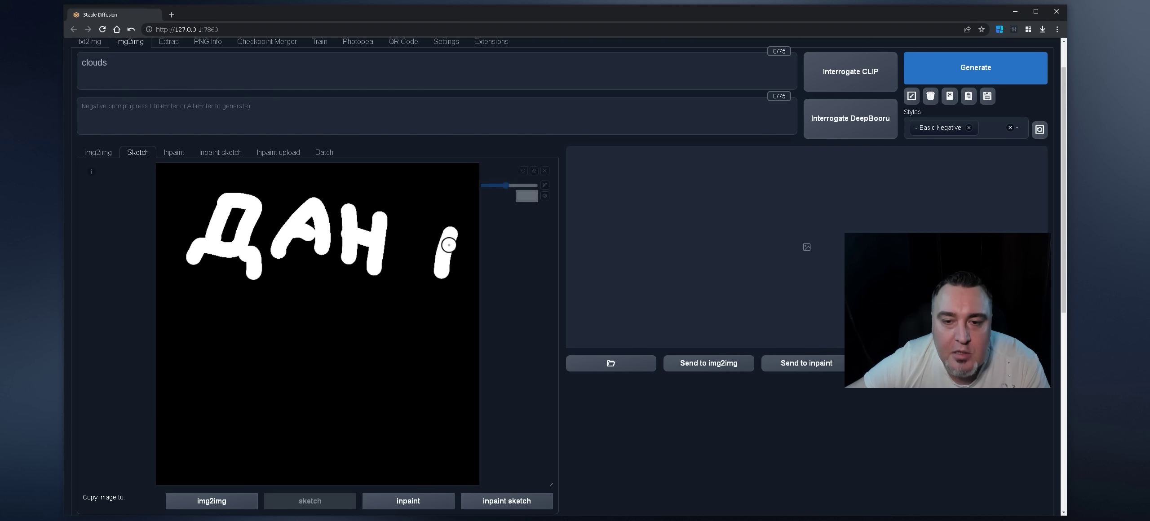
{"action": "mouse_move", "coordinate": [449, 229]}
{"action": "left_mouse_down"}
{"action": "mouse_move", "coordinate": [414, 236]}
{"action": "mouse_move", "coordinate": [443, 249]}
{"action": "mouse_move", "coordinate": [398, 276]}
{"action": "left_mouse_up"}
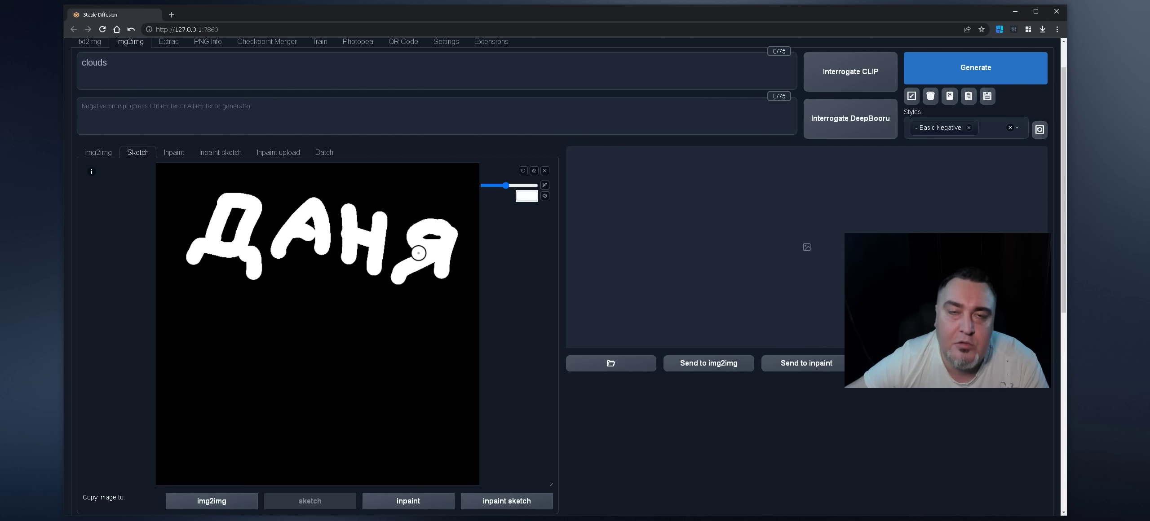
Copy the finished lettering sketch and load it into ControlNet Unit 0 of text-to-image generation, with the unit enabled.
{"action": "scroll", "coordinate": [503, 293], "scroll_direction": "down", "scroll_amount": 3}
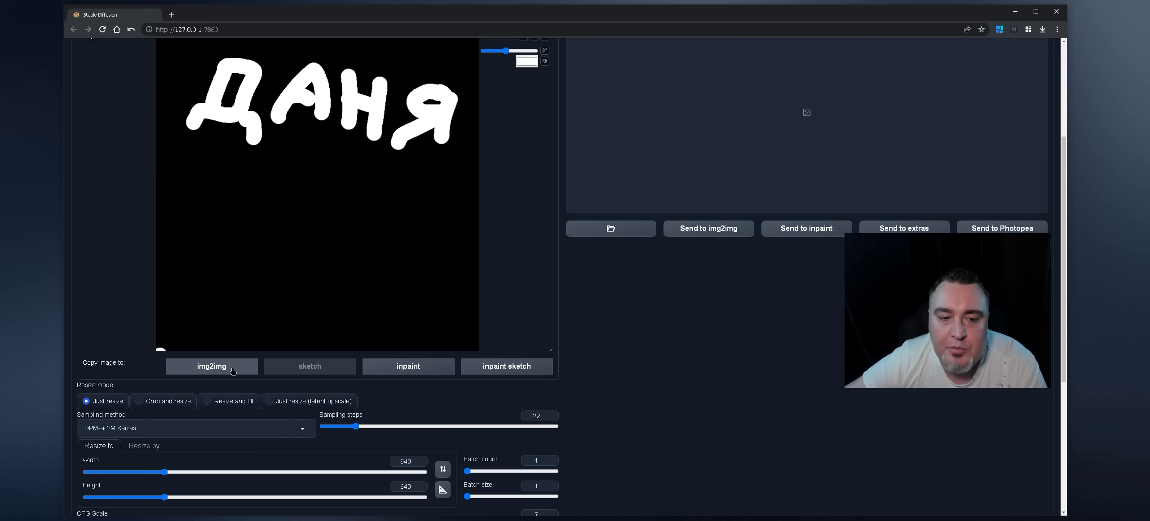
{"action": "left_click", "coordinate": [242, 366]}
{"action": "scroll", "coordinate": [243, 367], "scroll_direction": "up", "scroll_amount": 3}
{"action": "right_click", "coordinate": [342, 192]}
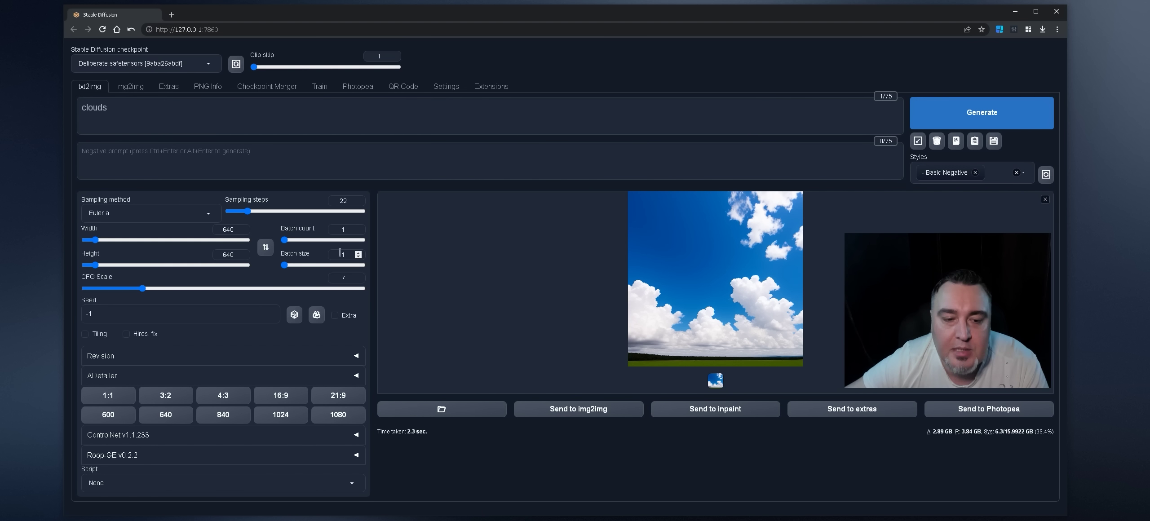
{"action": "left_click", "coordinate": [132, 436]}
{"action": "scroll", "coordinate": [179, 381], "scroll_direction": "down", "scroll_amount": 5}
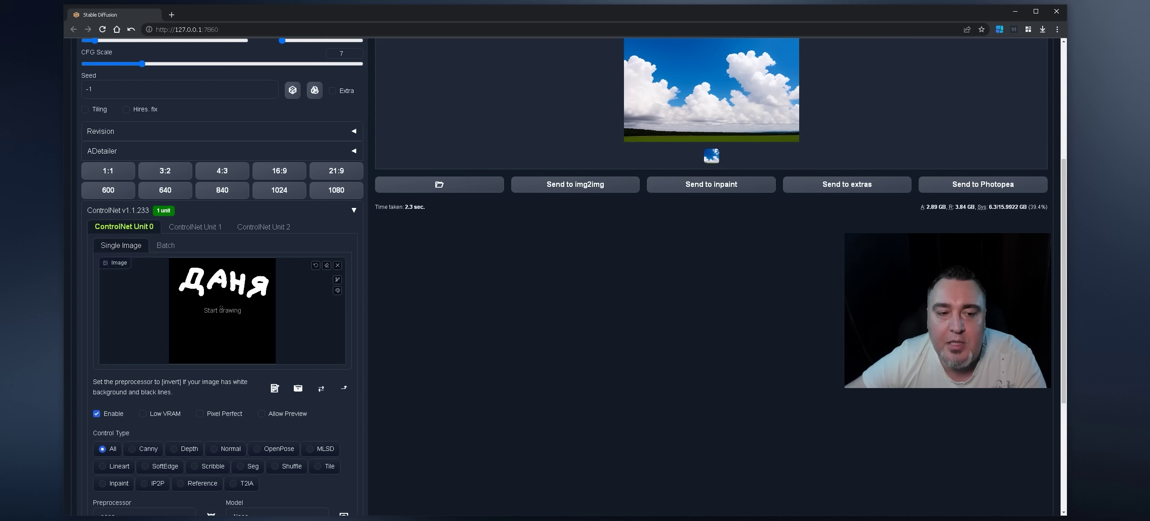
Choose the controlnetQRCode_sd15 model for ControlNet Unit 0 and enable Pixel Perfect.
{"action": "scroll", "coordinate": [202, 323], "scroll_direction": "down", "scroll_amount": 2}
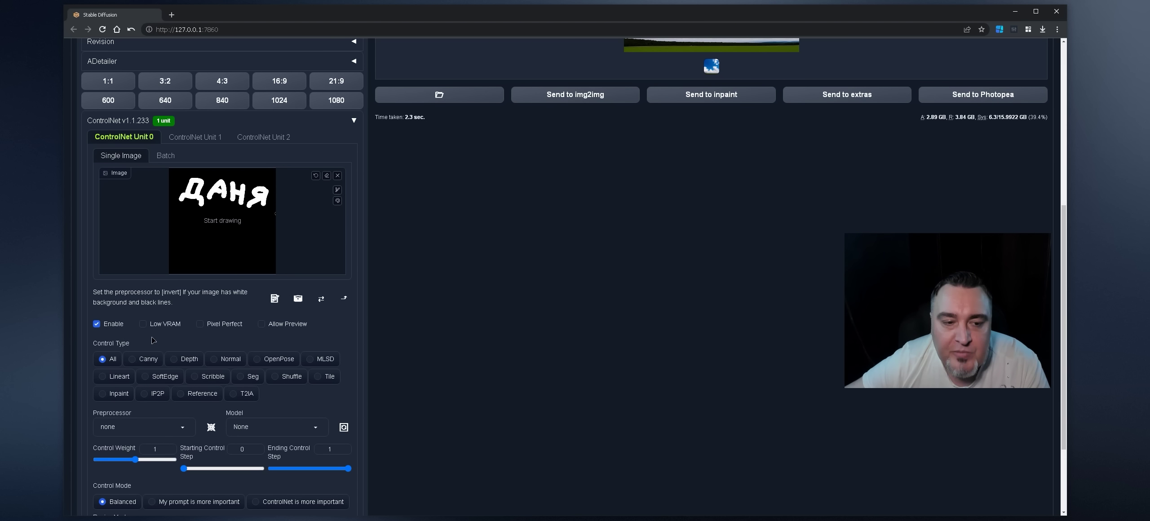
{"action": "left_click", "coordinate": [316, 429]}
{"action": "left_click", "coordinate": [288, 413]}
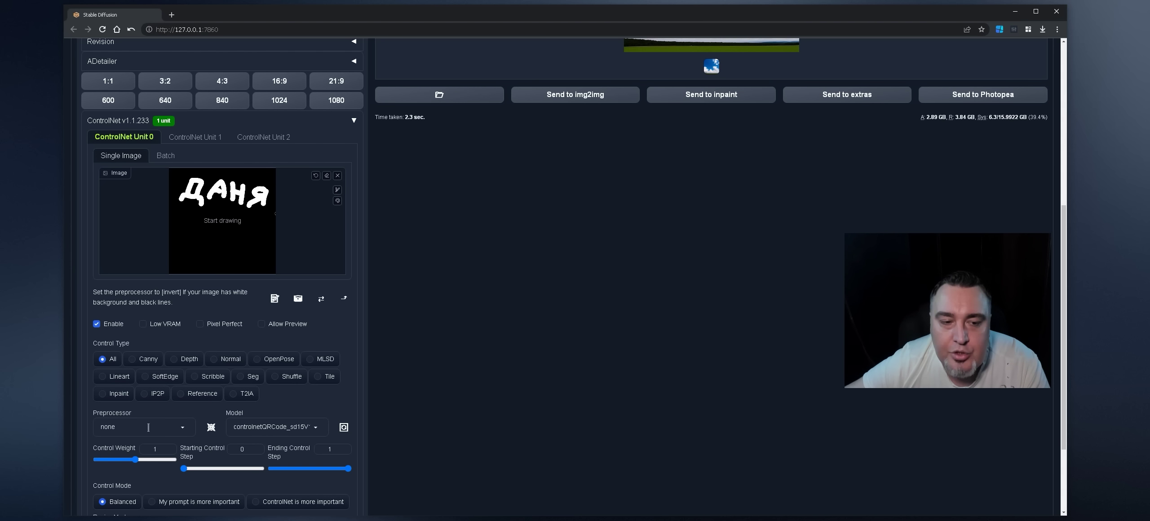
{"action": "left_click", "coordinate": [216, 323]}
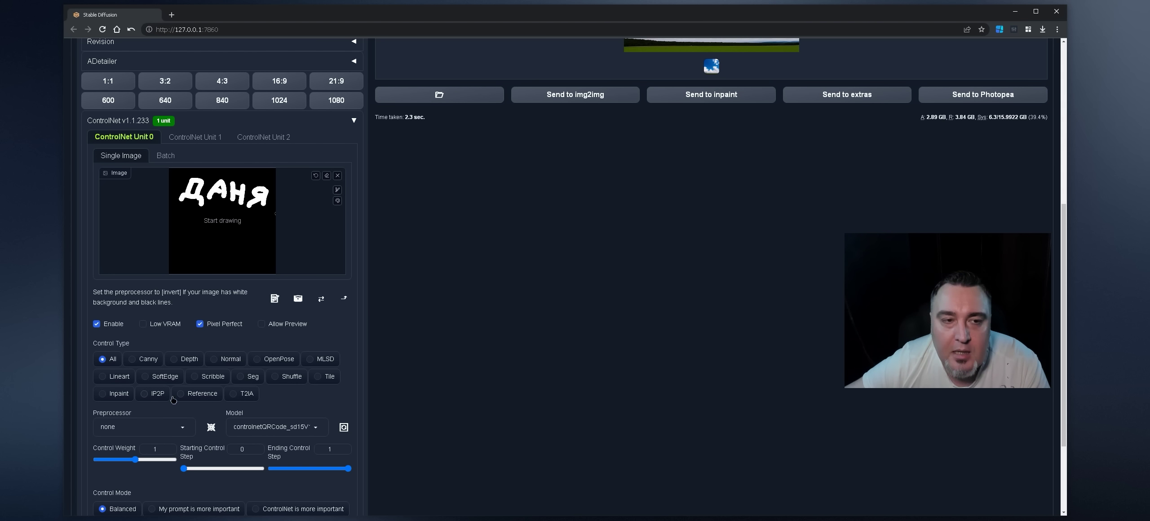
Generate a "clouds" image guided by the ControlNet lettering and view the result enlarged.
{"action": "scroll", "coordinate": [440, 379], "scroll_direction": "up", "scroll_amount": 7}
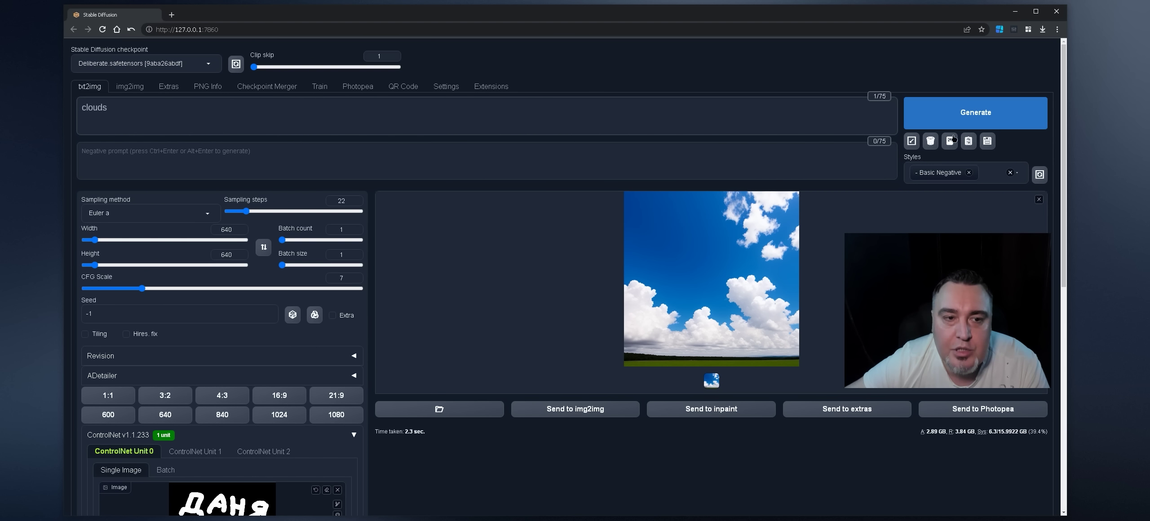
{"action": "left_click", "coordinate": [944, 107]}
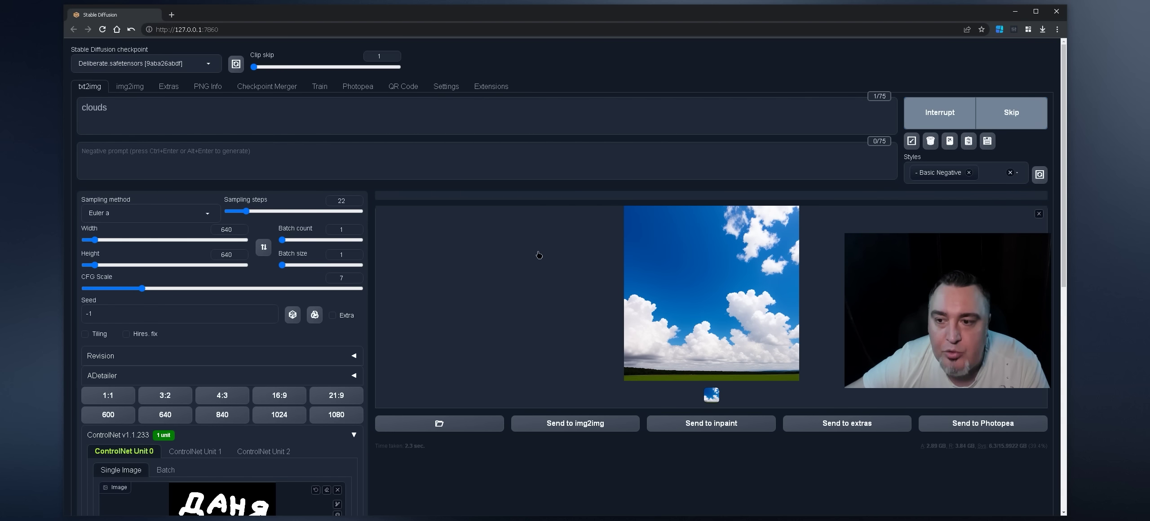
{"action": "scroll", "coordinate": [232, 425], "scroll_direction": "down", "scroll_amount": 2}
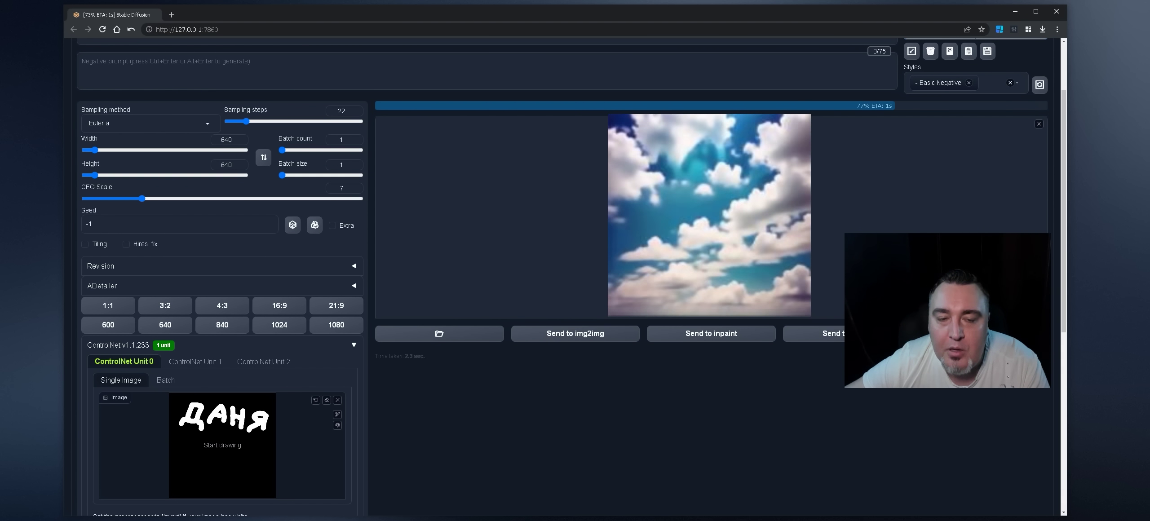
{"action": "scroll", "coordinate": [541, 387], "scroll_direction": "up", "scroll_amount": 2}
{"action": "left_click", "coordinate": [653, 239]}
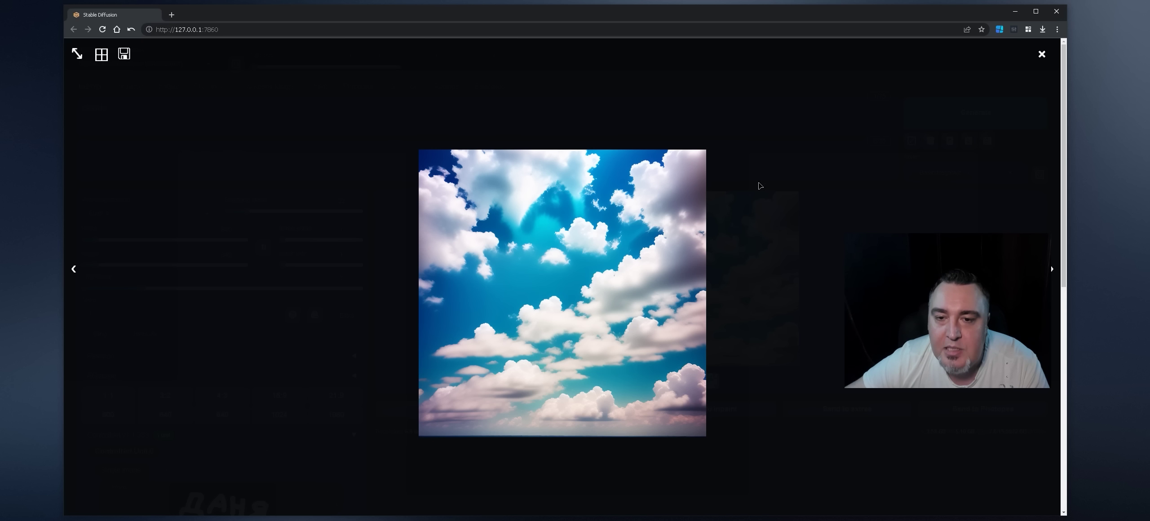
Close the enlarged view and generate another "clouds" image with the same ControlNet settings.
{"action": "left_click", "coordinate": [956, 110]}
{"action": "left_click", "coordinate": [959, 110]}
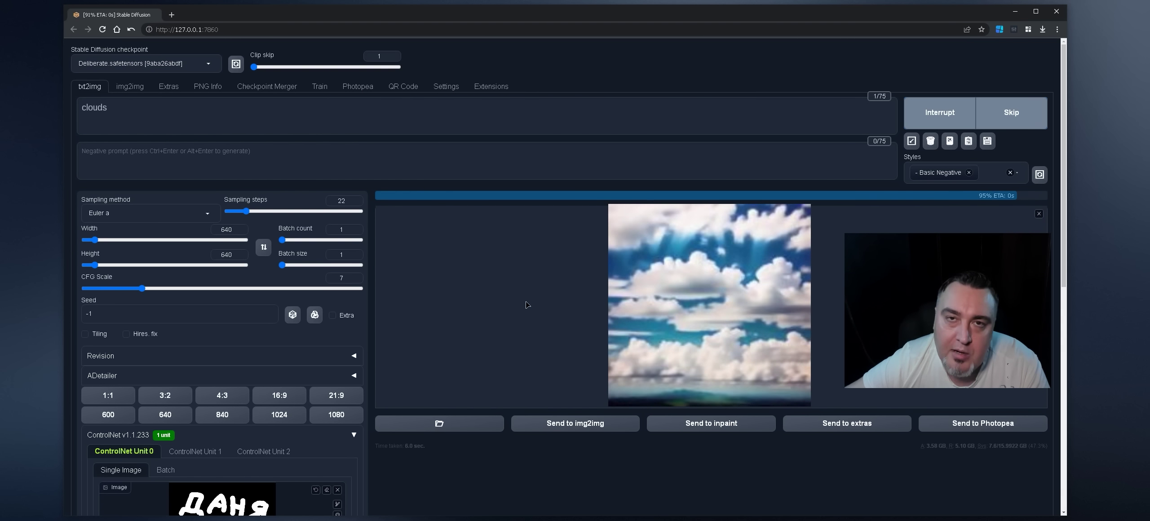
{"action": "scroll", "coordinate": [641, 312], "scroll_direction": "down", "scroll_amount": 5}
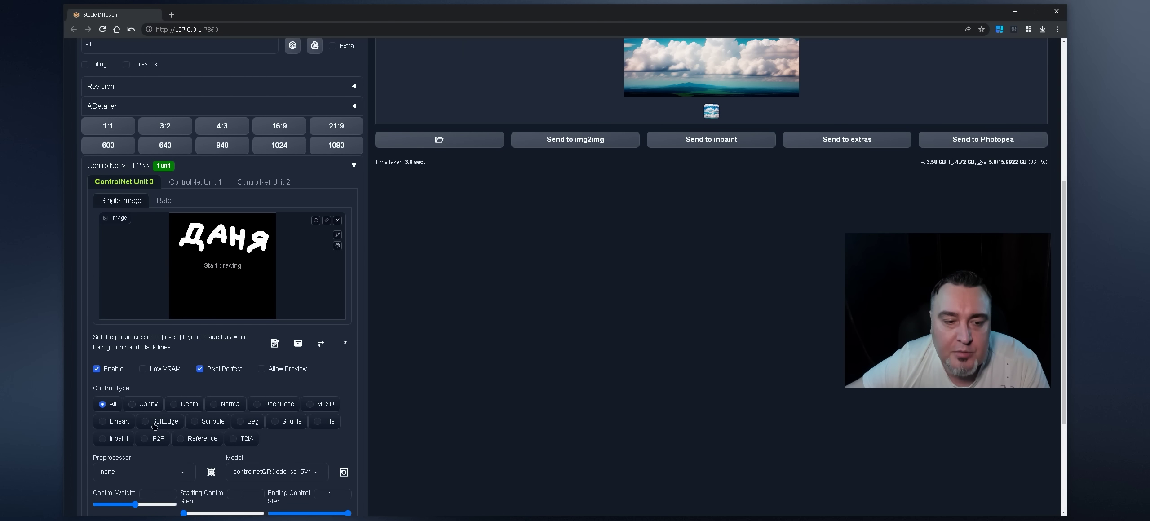
View the latest generated clouds image enlarged and close the view.
{"action": "scroll", "coordinate": [143, 453], "scroll_direction": "down", "scroll_amount": 1}
{"action": "scroll", "coordinate": [521, 305], "scroll_direction": "up", "scroll_amount": 7}
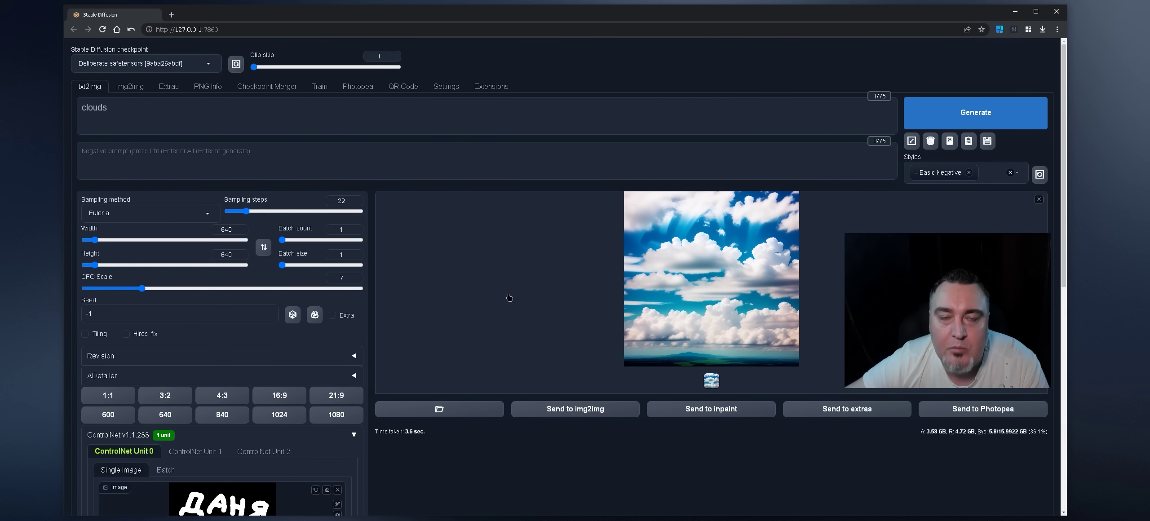
{"action": "left_click", "coordinate": [765, 211]}
{"action": "left_click", "coordinate": [794, 174]}
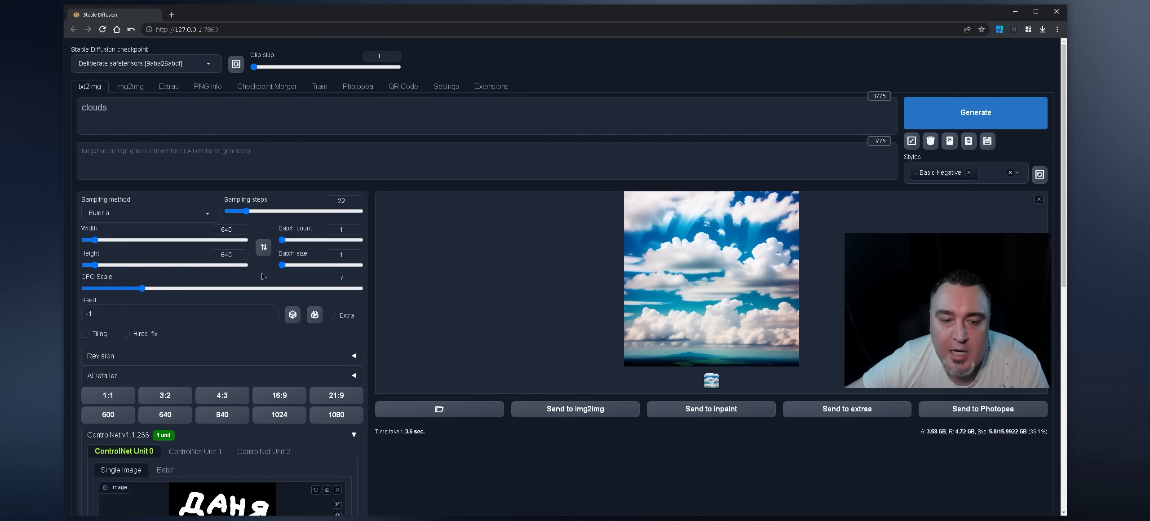
Generate and view an image for the prompt "clouds, city", and set the output size to 768 × 768.
{"action": "scroll", "coordinate": [314, 270], "scroll_direction": "down", "scroll_amount": 4}
{"action": "scroll", "coordinate": [358, 266], "scroll_direction": "up", "scroll_amount": 4}
{"action": "left_click", "coordinate": [137, 111]}
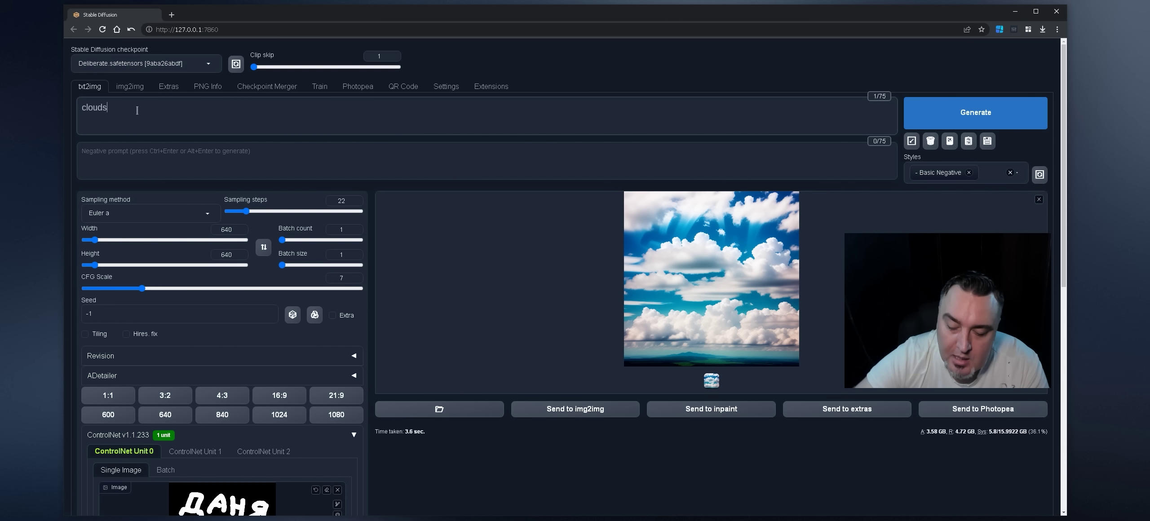
{"action": "key", "text": "ctrl+Return"}
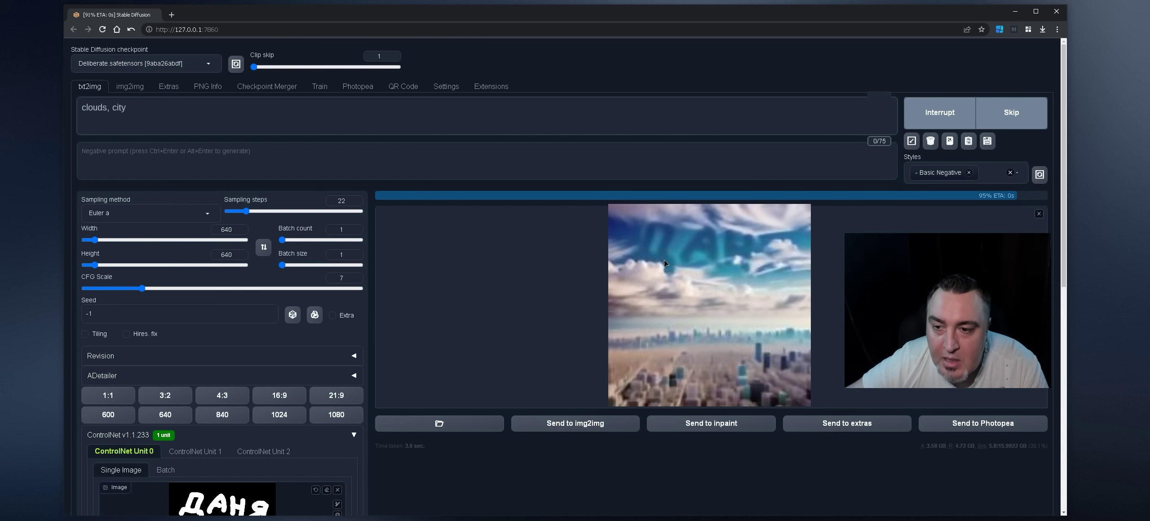
{"action": "left_click", "coordinate": [664, 259]}
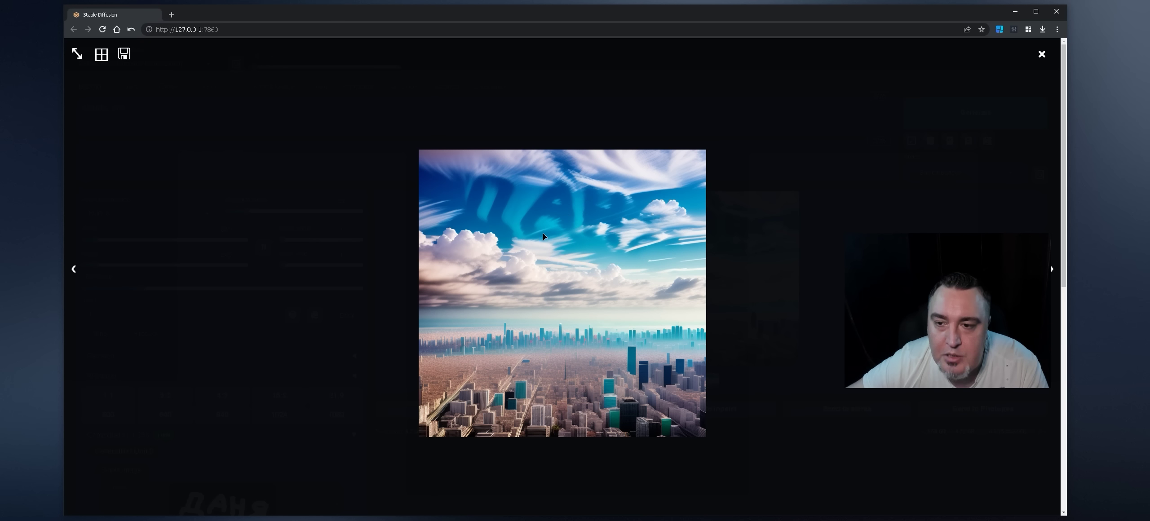
{"action": "left_click", "coordinate": [450, 250]}
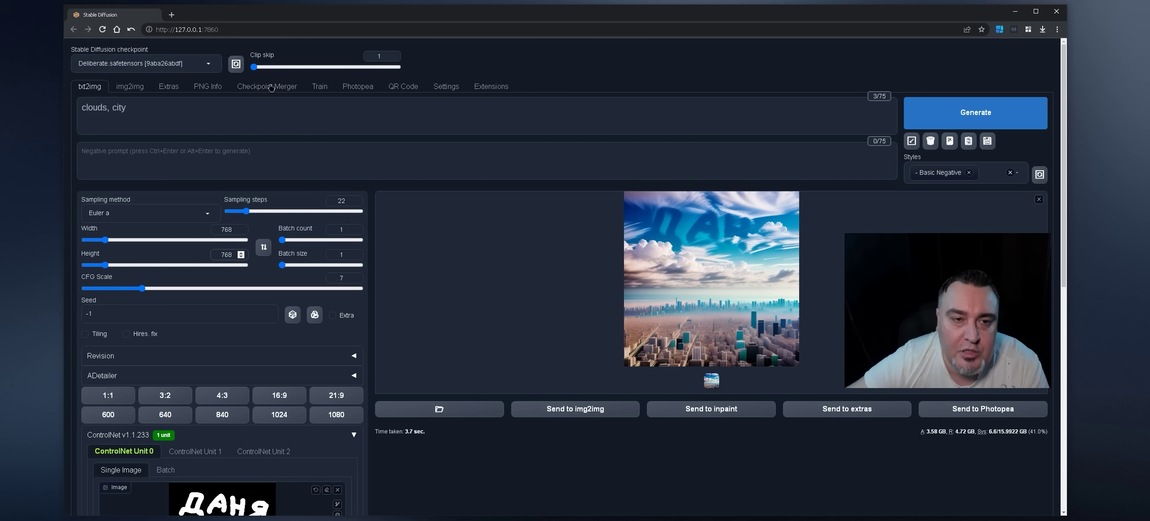
Paint the whole image-to-image sketch canvas black to cover the old lettering.
{"action": "left_click", "coordinate": [126, 87]}
{"action": "left_click", "coordinate": [138, 198]}
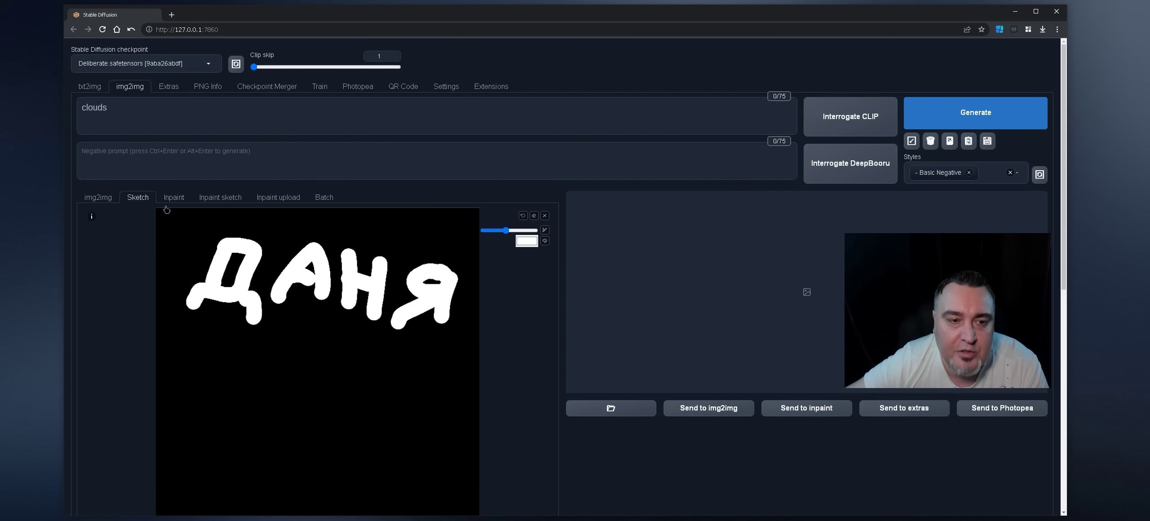
{"action": "scroll", "coordinate": [274, 218], "scroll_direction": "down", "scroll_amount": 3}
{"action": "scroll", "coordinate": [513, 254], "scroll_direction": "up", "scroll_amount": 2}
{"action": "left_click", "coordinate": [526, 196]}
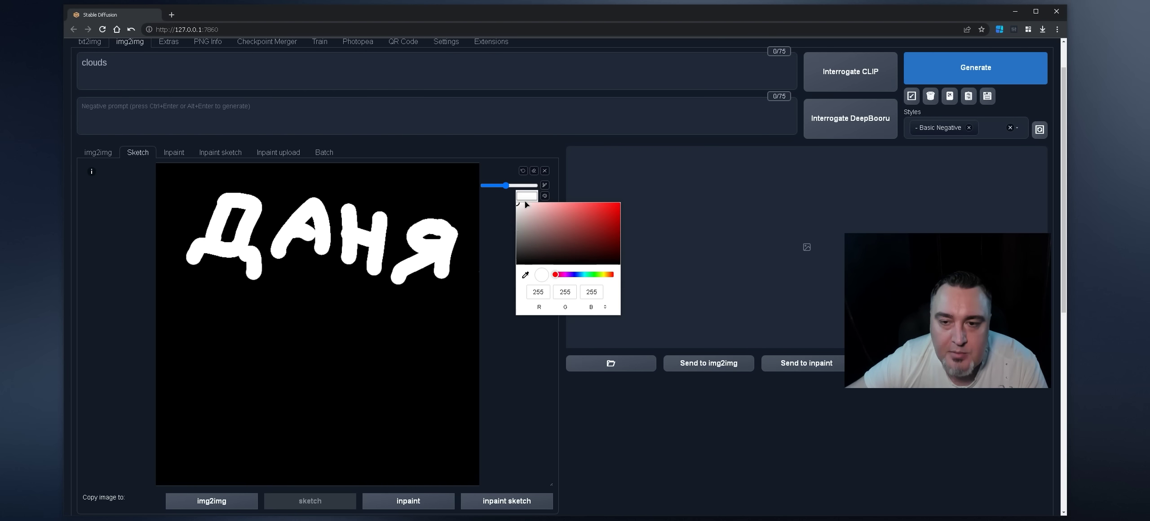
{"action": "left_click_drag", "start_coordinate": [521, 256], "coordinate": [483, 297]}
{"action": "mouse_move", "coordinate": [361, 327]}
{"action": "left_mouse_down"}
{"action": "mouse_move", "coordinate": [359, 293]}
{"action": "mouse_move", "coordinate": [313, 275]}
{"action": "left_mouse_up"}
{"action": "key", "text": "h"}
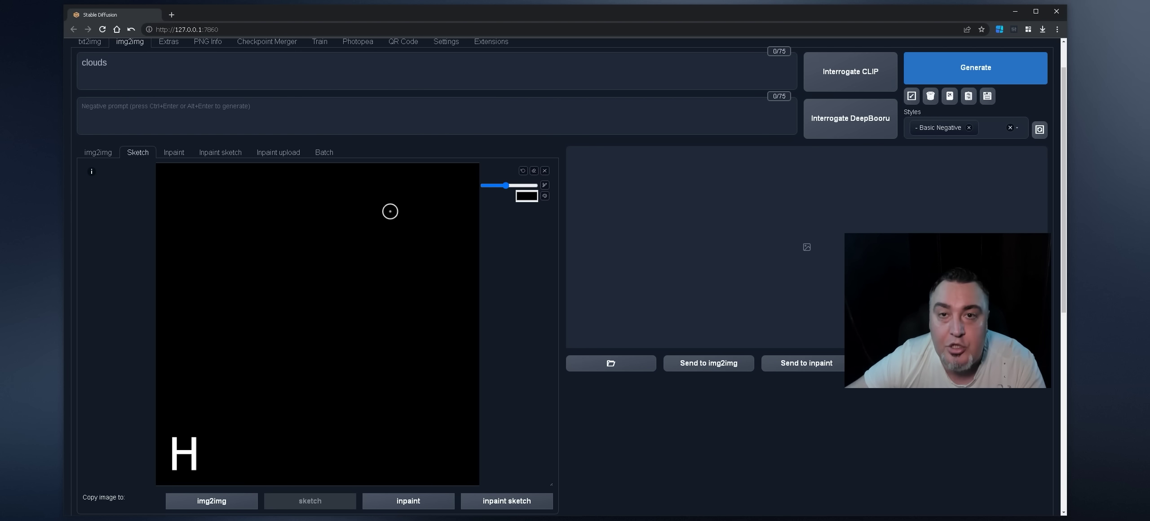
Draw the four-letter word in thick white strokes across the upper part of the black sketch canvas.
{"action": "left_click", "coordinate": [527, 196]}
{"action": "left_click", "coordinate": [518, 204]}
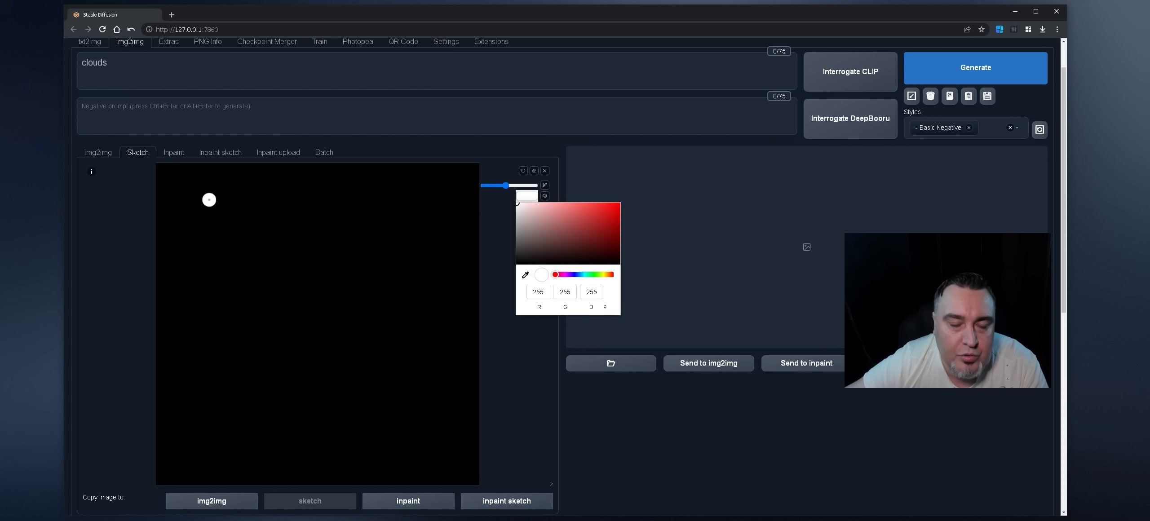
{"action": "mouse_move", "coordinate": [188, 225]}
{"action": "left_mouse_down"}
{"action": "mouse_move", "coordinate": [197, 259]}
{"action": "mouse_move", "coordinate": [174, 270]}
{"action": "mouse_move", "coordinate": [211, 275]}
{"action": "left_mouse_up"}
{"action": "mouse_move", "coordinate": [234, 266]}
{"action": "left_mouse_down"}
{"action": "mouse_move", "coordinate": [258, 241]}
{"action": "mouse_move", "coordinate": [279, 275]}
{"action": "left_mouse_up"}
{"action": "mouse_move", "coordinate": [250, 263]}
{"action": "left_mouse_down"}
{"action": "mouse_move", "coordinate": [269, 249]}
{"action": "mouse_move", "coordinate": [315, 279]}
{"action": "mouse_move", "coordinate": [346, 261]}
{"action": "left_mouse_up"}
{"action": "left_click_drag", "start_coordinate": [344, 234], "coordinate": [351, 277]}
{"action": "left_click_drag", "start_coordinate": [408, 239], "coordinate": [413, 274]}
{"action": "mouse_move", "coordinate": [411, 240]}
{"action": "left_mouse_down"}
{"action": "mouse_move", "coordinate": [383, 254]}
{"action": "mouse_move", "coordinate": [384, 280]}
{"action": "left_mouse_up"}
Copy the redrawn lettering sketch and load it into ControlNet Unit 0 of text-to-image generation.
{"action": "scroll", "coordinate": [215, 147], "scroll_direction": "up", "scroll_amount": 1}
{"action": "scroll", "coordinate": [216, 147], "scroll_direction": "up", "scroll_amount": 1}
{"action": "scroll", "coordinate": [249, 332], "scroll_direction": "down", "scroll_amount": 6}
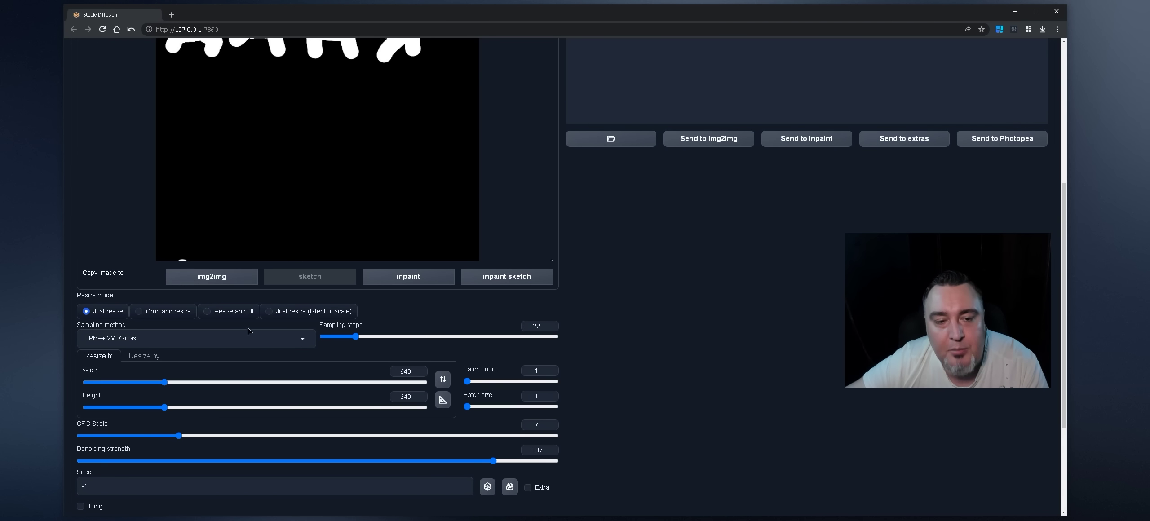
{"action": "left_click", "coordinate": [218, 283]}
{"action": "scroll", "coordinate": [219, 283], "scroll_direction": "up", "scroll_amount": 5}
{"action": "right_click", "coordinate": [262, 204]}
{"action": "left_click", "coordinate": [295, 229]}
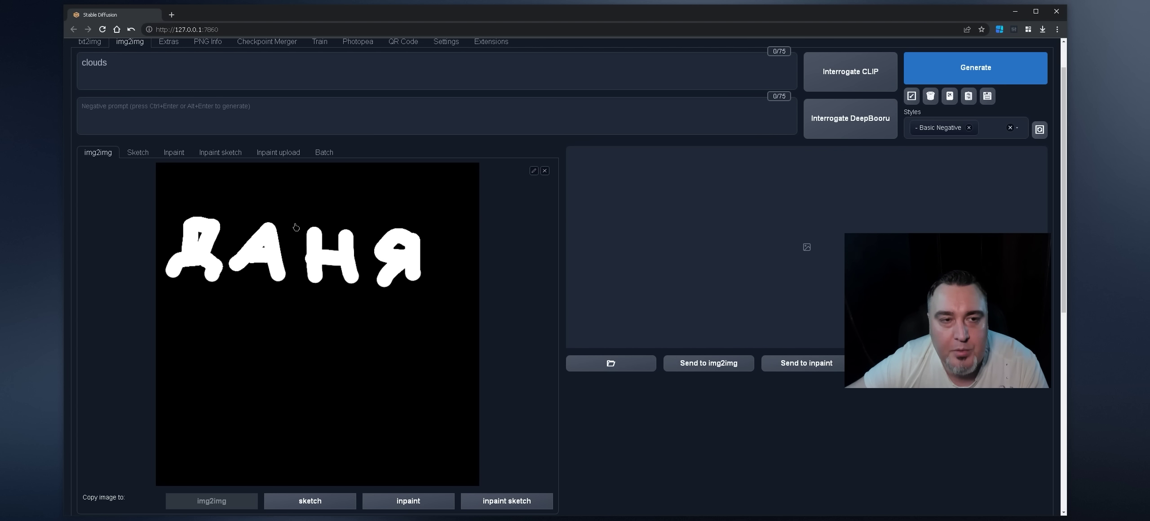
{"action": "scroll", "coordinate": [269, 202], "scroll_direction": "up", "scroll_amount": 1}
{"action": "left_click", "coordinate": [88, 87]}
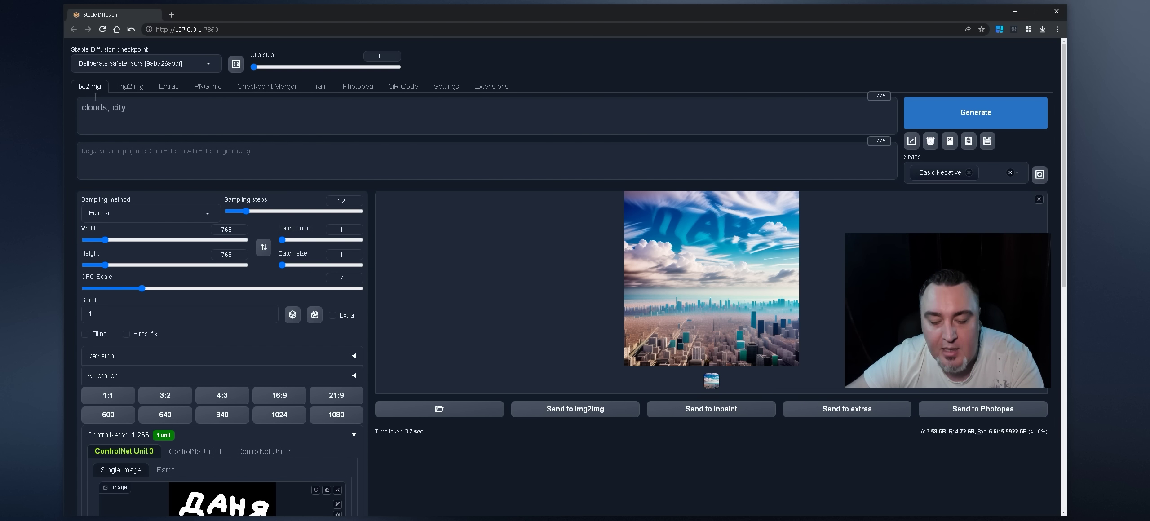
{"action": "left_click", "coordinate": [126, 88]}
{"action": "left_click", "coordinate": [92, 86]}
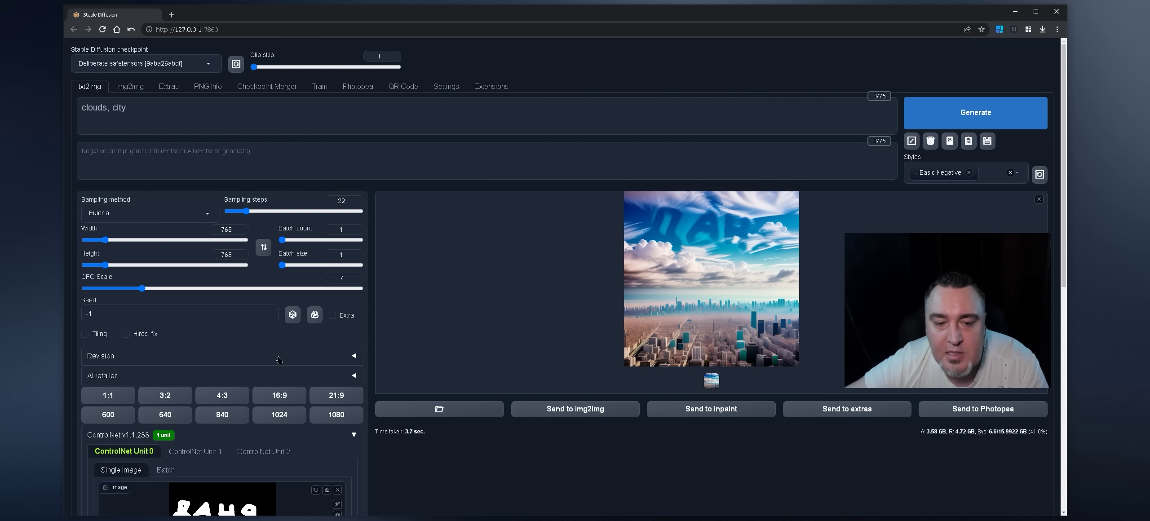
Replace the prompt with "neon label, nigth" and generate images guided by the new lettering.
{"action": "left_click_drag", "start_coordinate": [148, 110], "coordinate": [1, 98]}
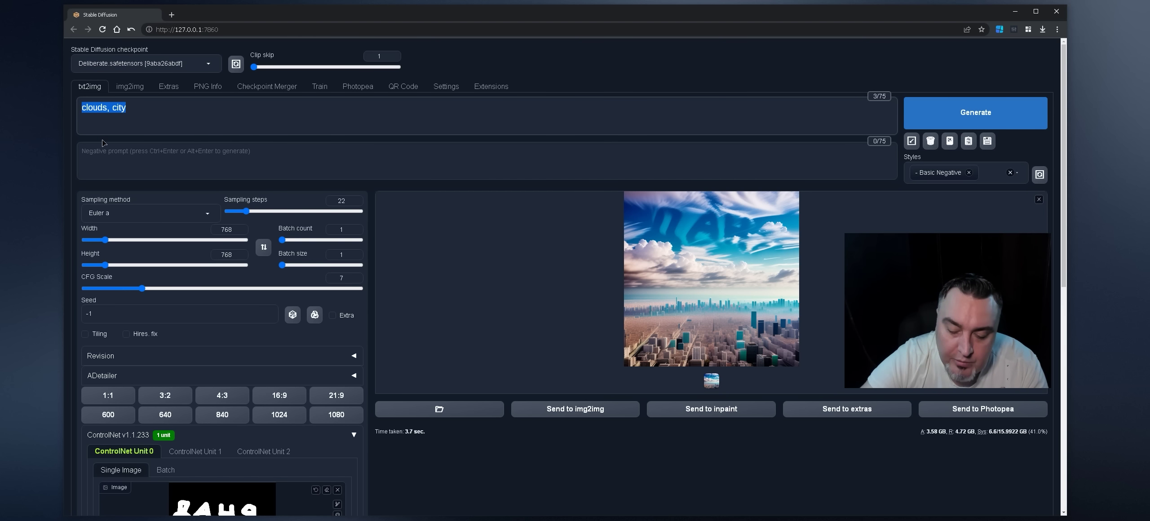
{"action": "type", "text": "neon labe"}
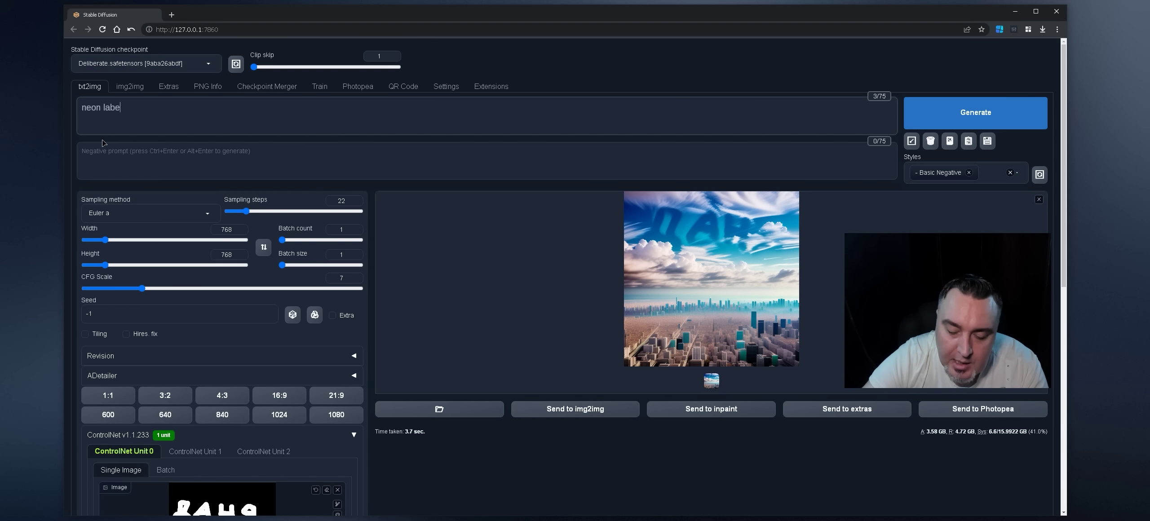
{"action": "type", "text": "l, nig"}
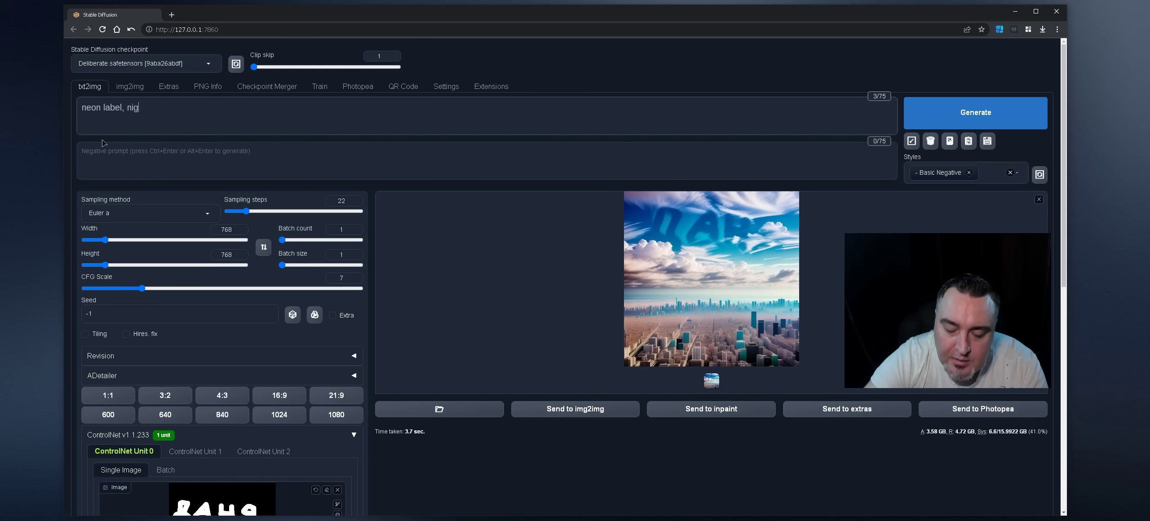
{"action": "type", "text": "th"}
{"action": "key", "text": "ctrl+Return"}
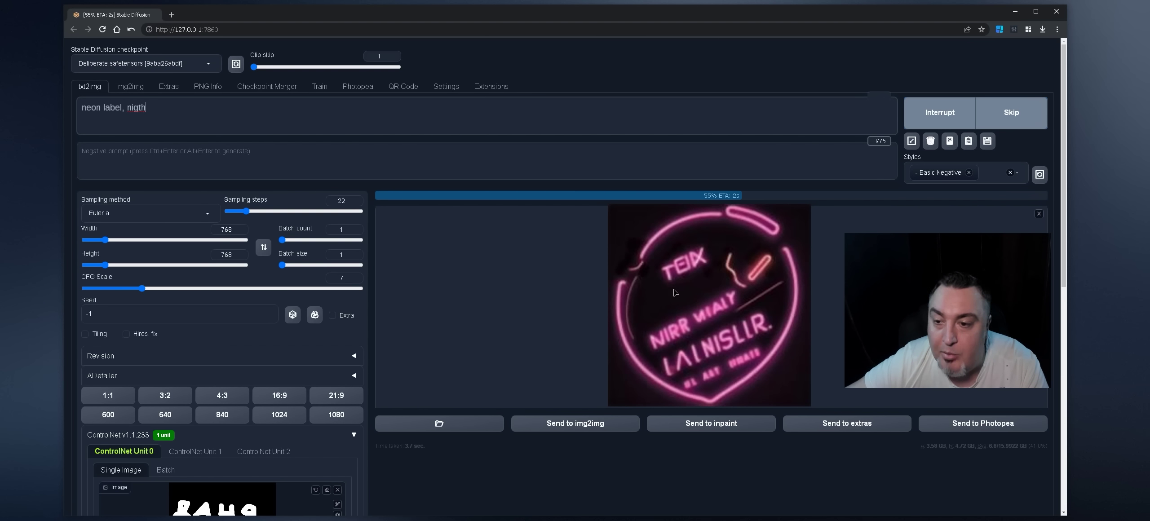
{"action": "left_click", "coordinate": [948, 115]}
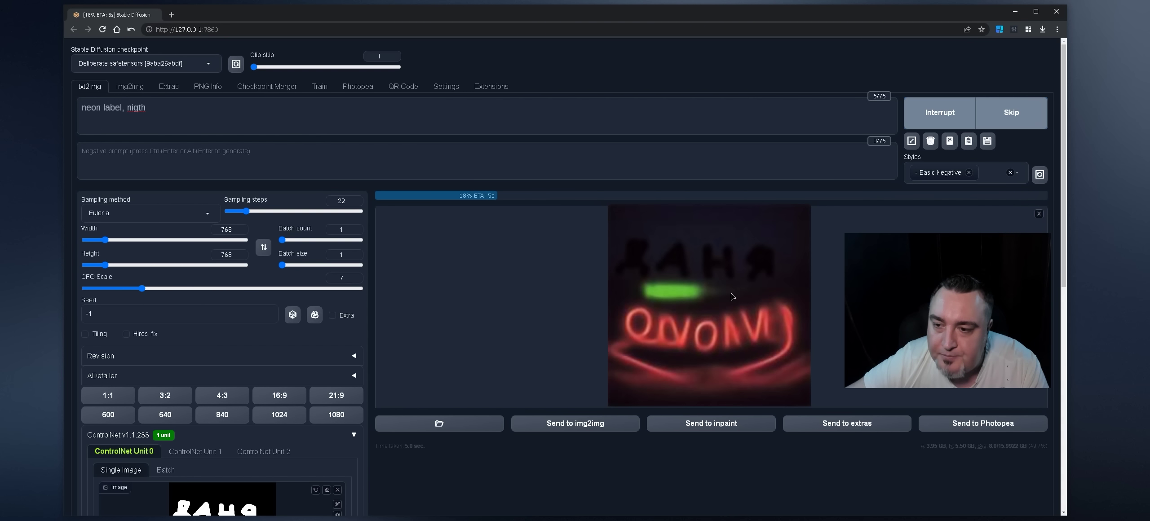
Correct the prompt to "neon label, night" and generate another image after viewing the last one enlarged.
{"action": "left_click", "coordinate": [137, 113]}
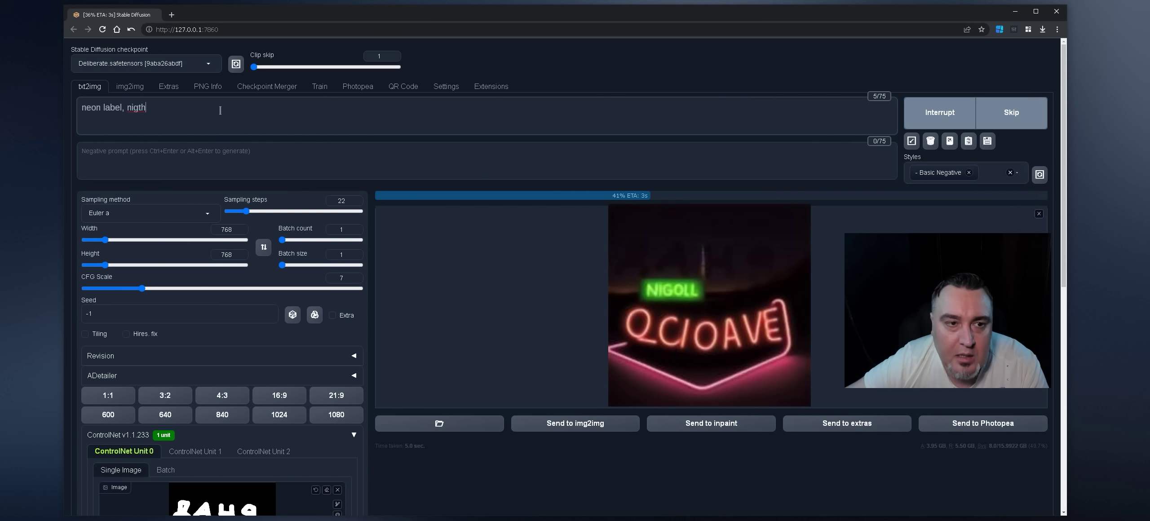
{"action": "right_click", "coordinate": [137, 114]}
{"action": "left_click", "coordinate": [171, 129]}
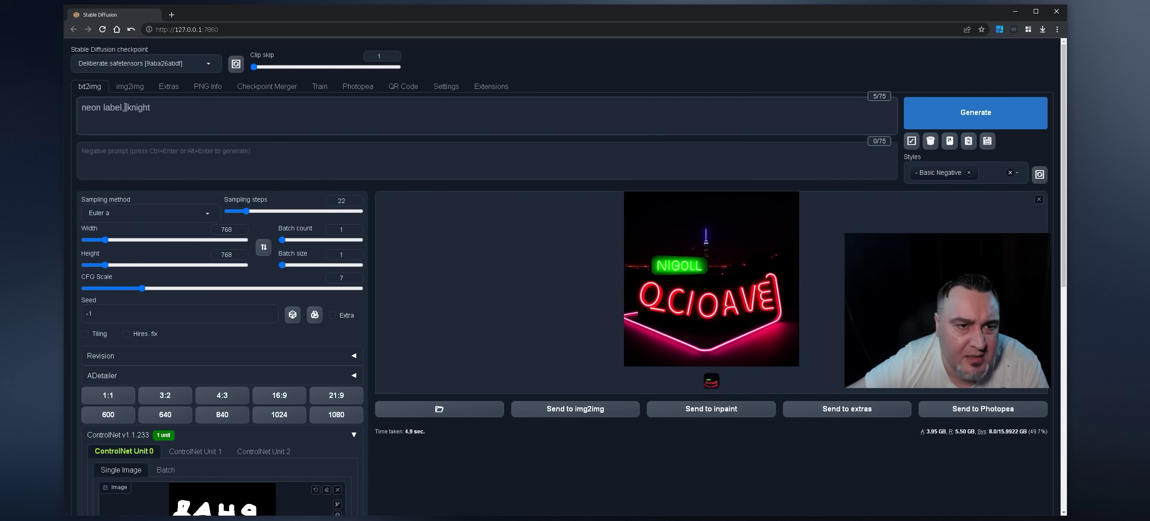
{"action": "left_click", "coordinate": [668, 282]}
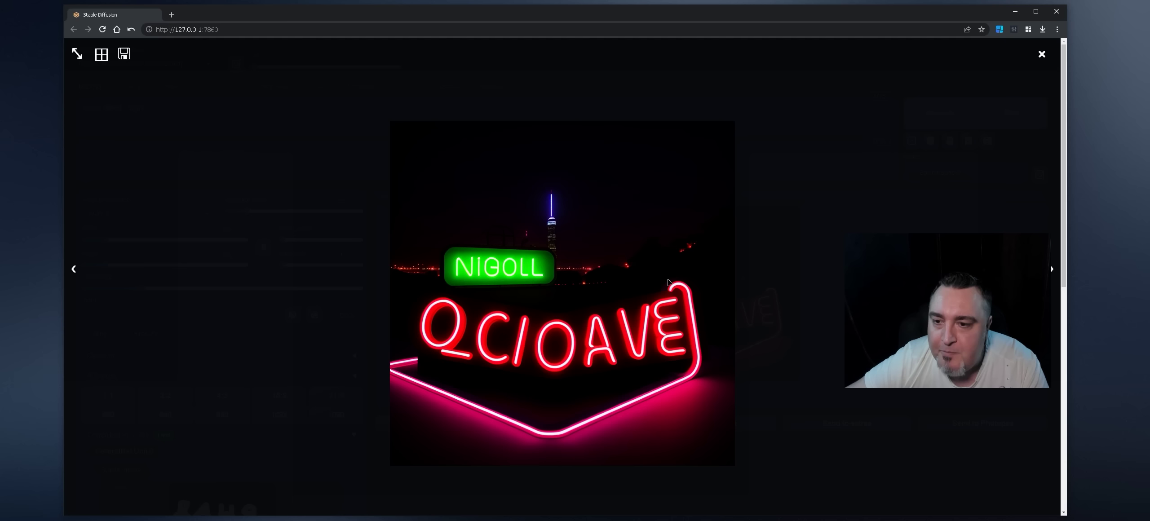
{"action": "left_click", "coordinate": [688, 280]}
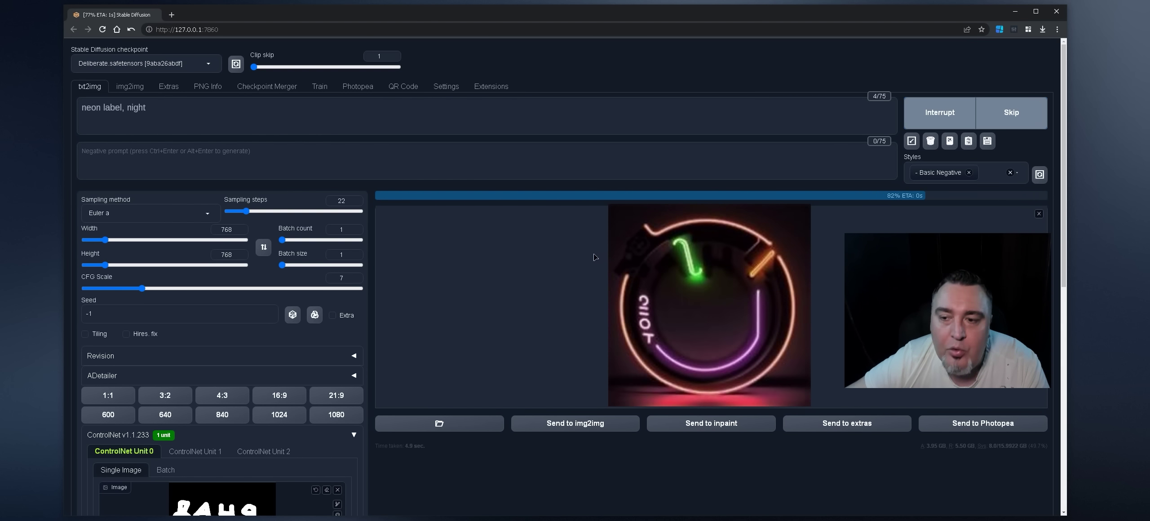
Set the control weight of ControlNet Unit 0 to 1.25 and generate another "neon label, night" image.
{"action": "scroll", "coordinate": [578, 289], "scroll_direction": "down", "scroll_amount": 6}
{"action": "left_click_drag", "start_coordinate": [138, 504], "coordinate": [145, 504]}
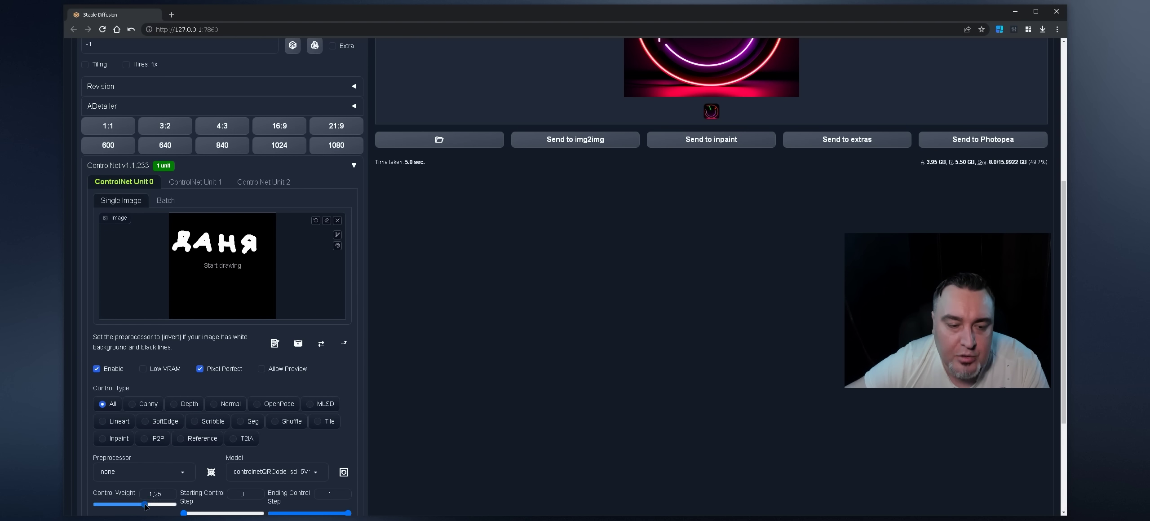
{"action": "scroll", "coordinate": [578, 159], "scroll_direction": "up", "scroll_amount": 6}
{"action": "left_click", "coordinate": [699, 283]}
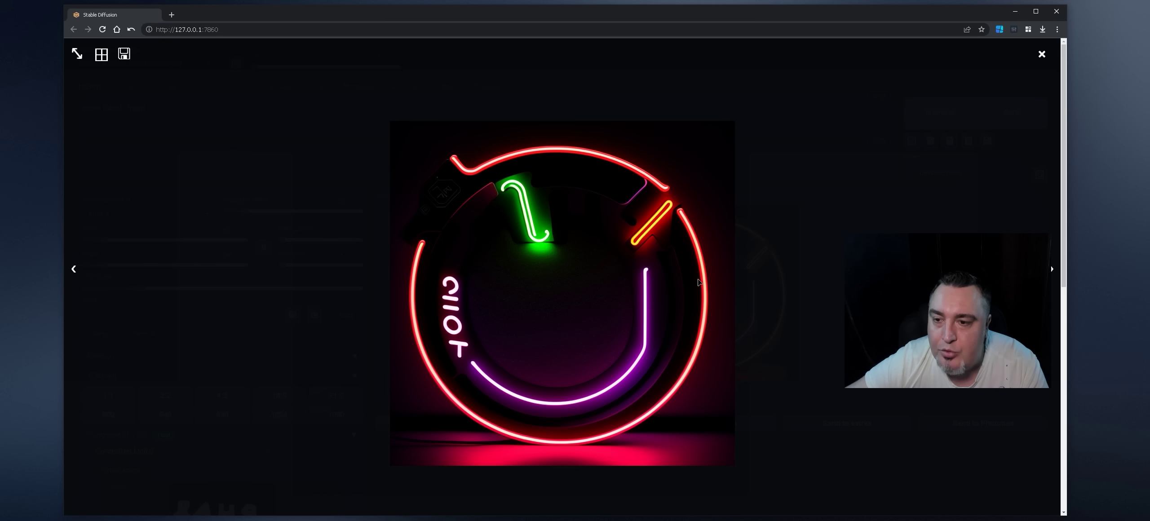
{"action": "left_click", "coordinate": [696, 290]}
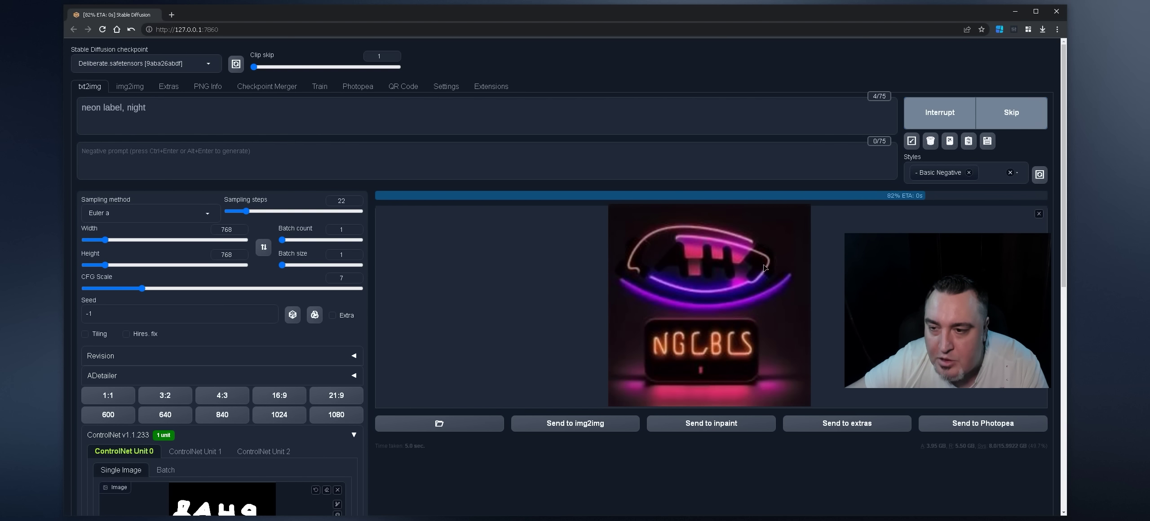
Change the prompt to "neon letters,", generate the image and view it enlarged.
{"action": "double_click", "coordinate": [113, 107]}
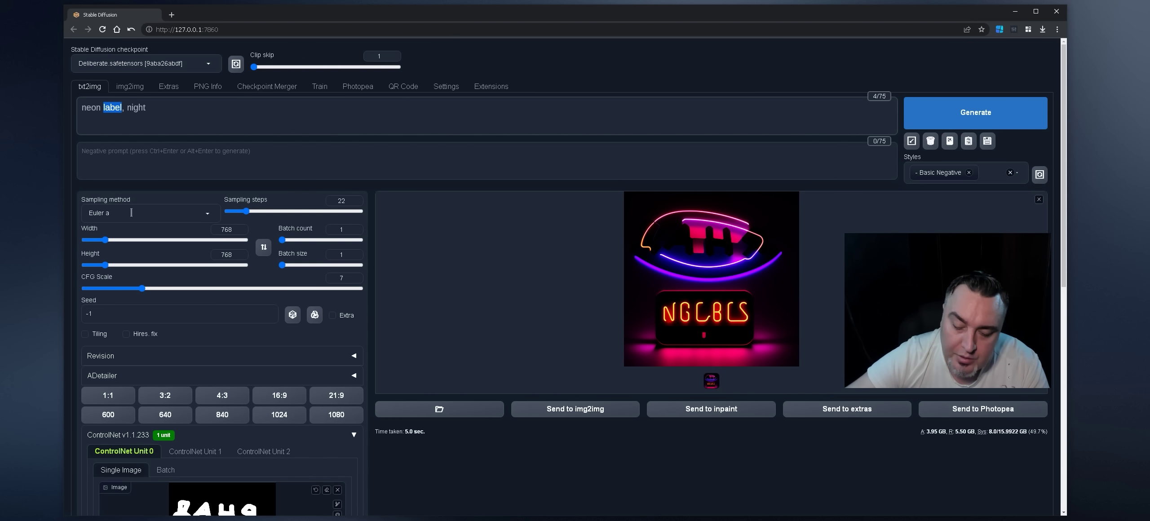
{"action": "type", "text": "letters,"}
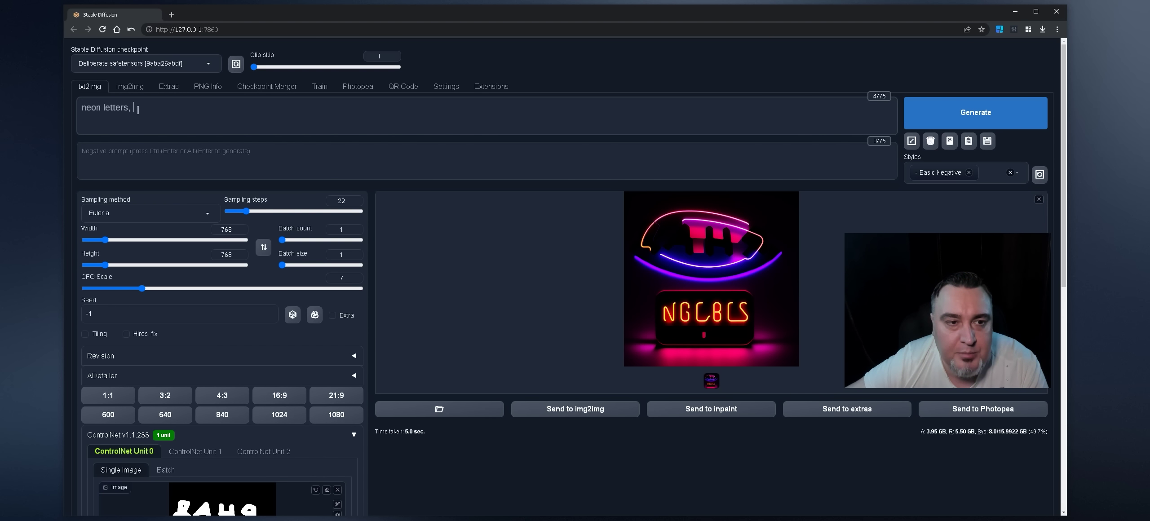
{"action": "key", "text": "ctrl+Return"}
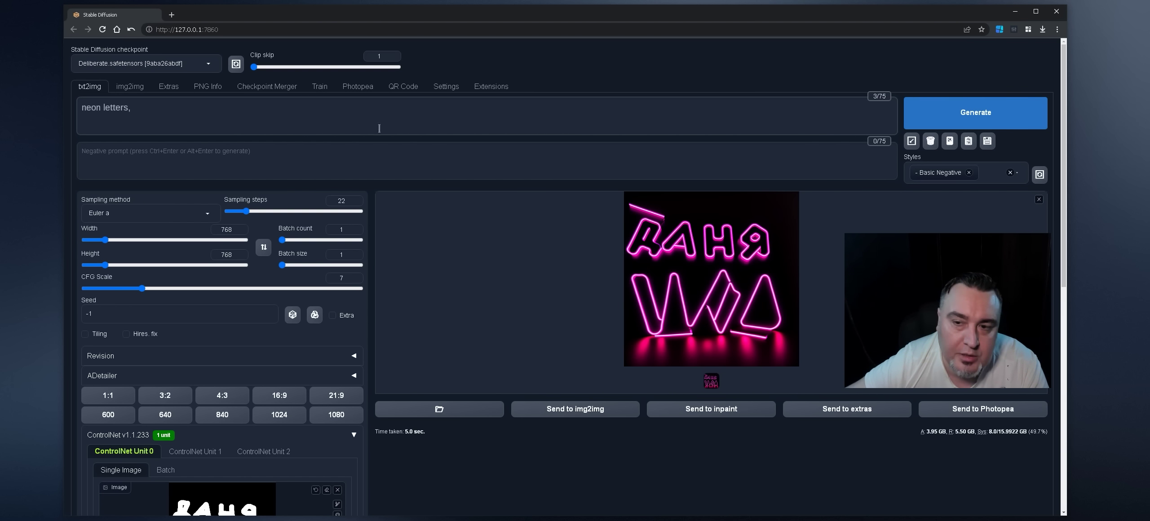
{"action": "left_click", "coordinate": [723, 245]}
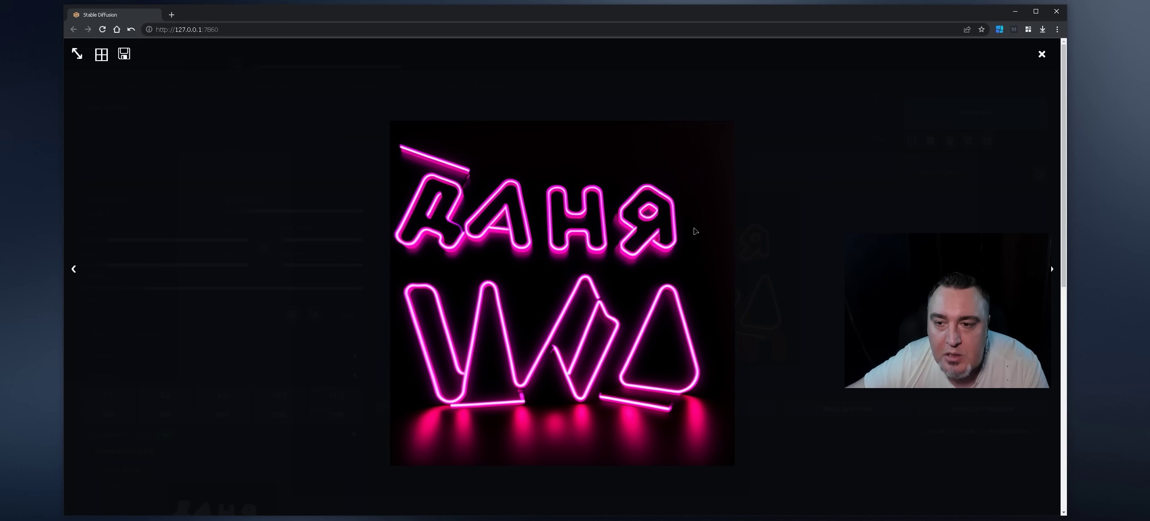
{"action": "left_click", "coordinate": [748, 180]}
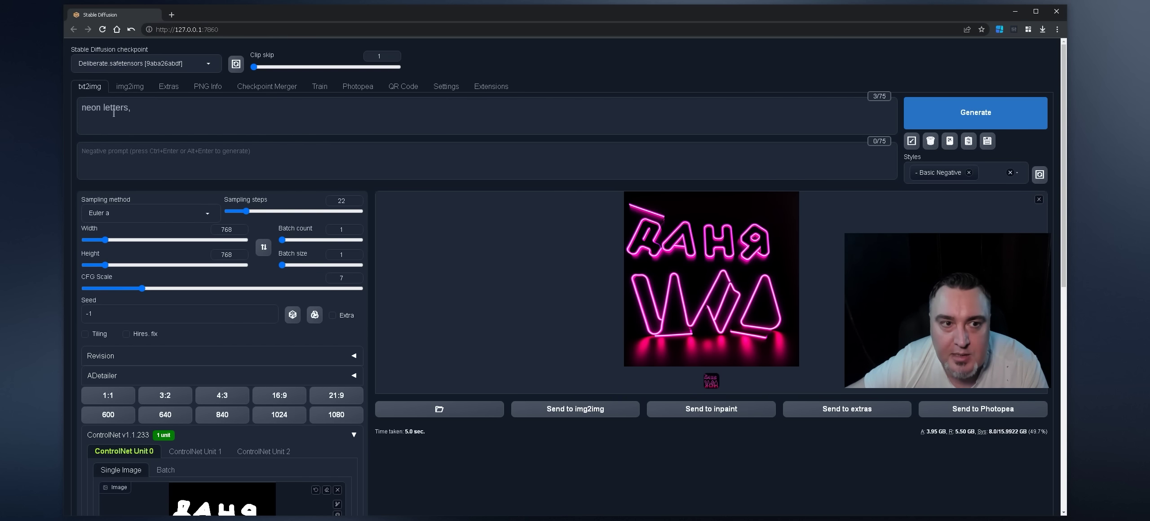
Send the lettering image back to the image-to-image sketch and paint the whole canvas black.
{"action": "left_click", "coordinate": [130, 86]}
{"action": "scroll", "coordinate": [308, 237], "scroll_direction": "down", "scroll_amount": 6}
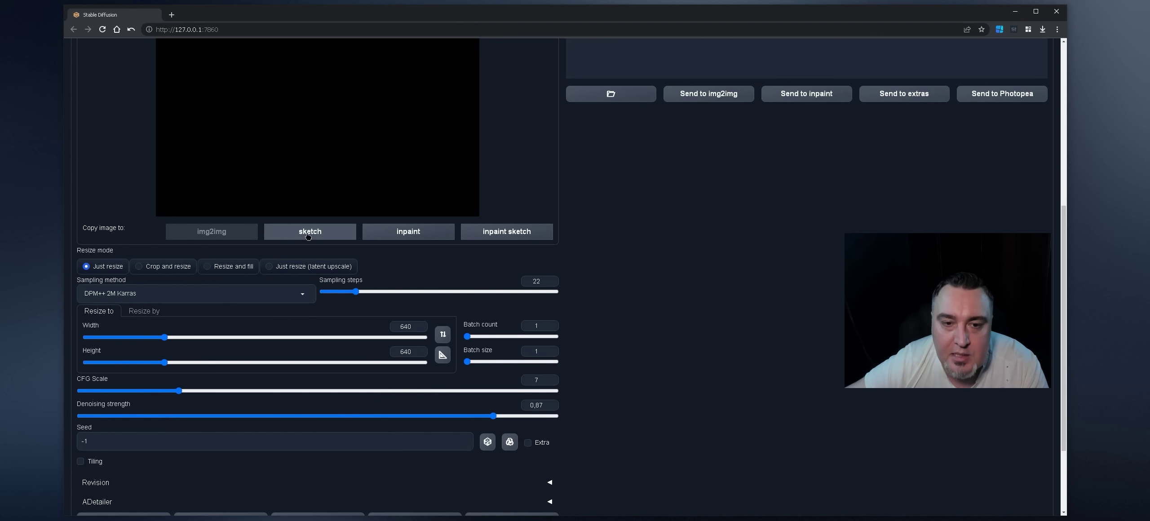
{"action": "left_click", "coordinate": [312, 233]}
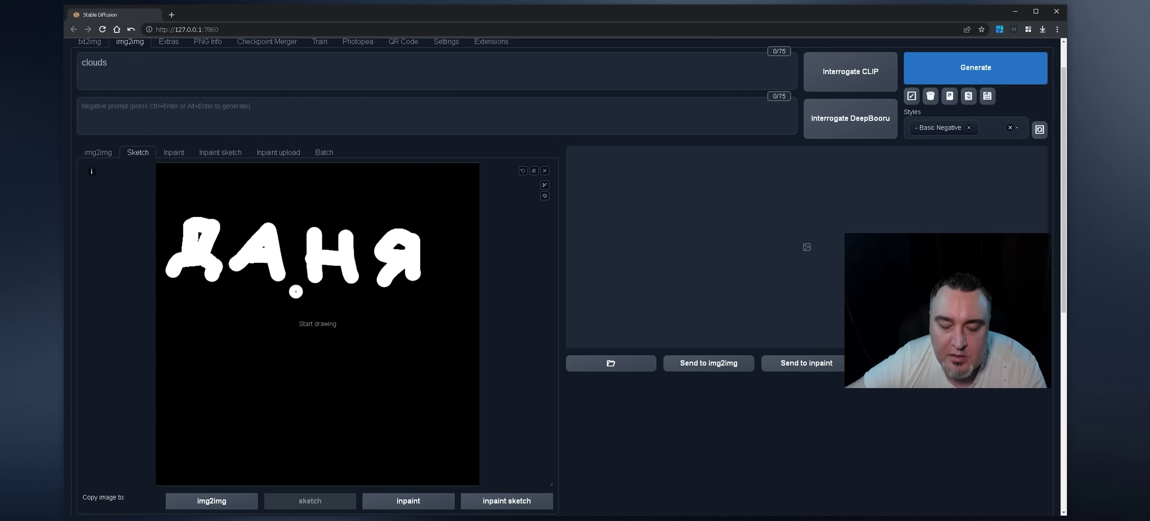
{"action": "left_click", "coordinate": [544, 197]}
{"action": "left_click", "coordinate": [528, 197]}
{"action": "left_click_drag", "start_coordinate": [551, 229], "coordinate": [517, 262]}
{"action": "left_click_drag", "start_coordinate": [382, 280], "coordinate": [403, 276]}
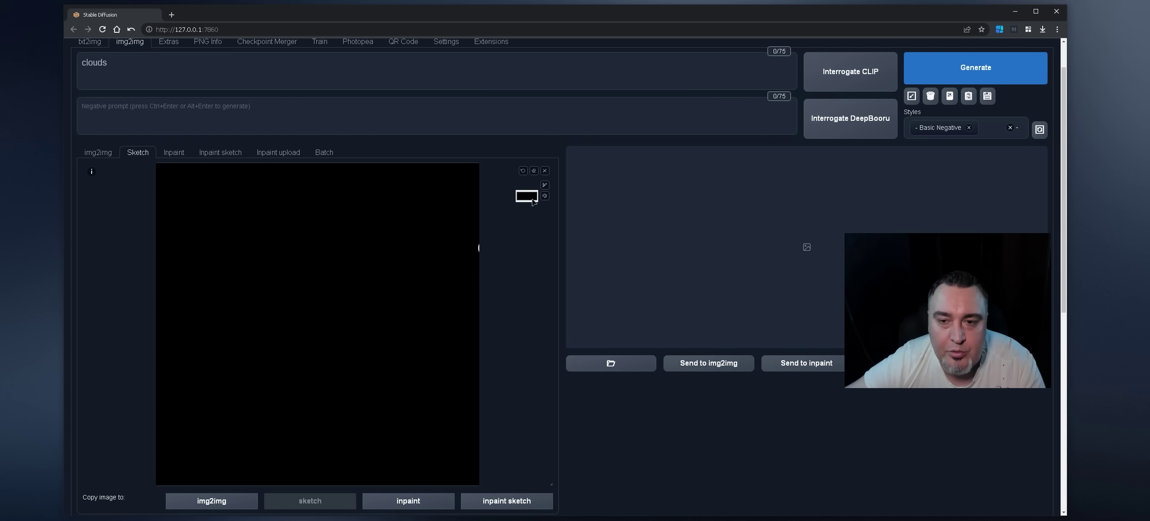
Set the sketch brush to white and hand-letter a Cyrillic nickname in an arc across the upper half of the black canvas.
{"action": "left_click", "coordinate": [526, 197]}
{"action": "left_click", "coordinate": [518, 203]}
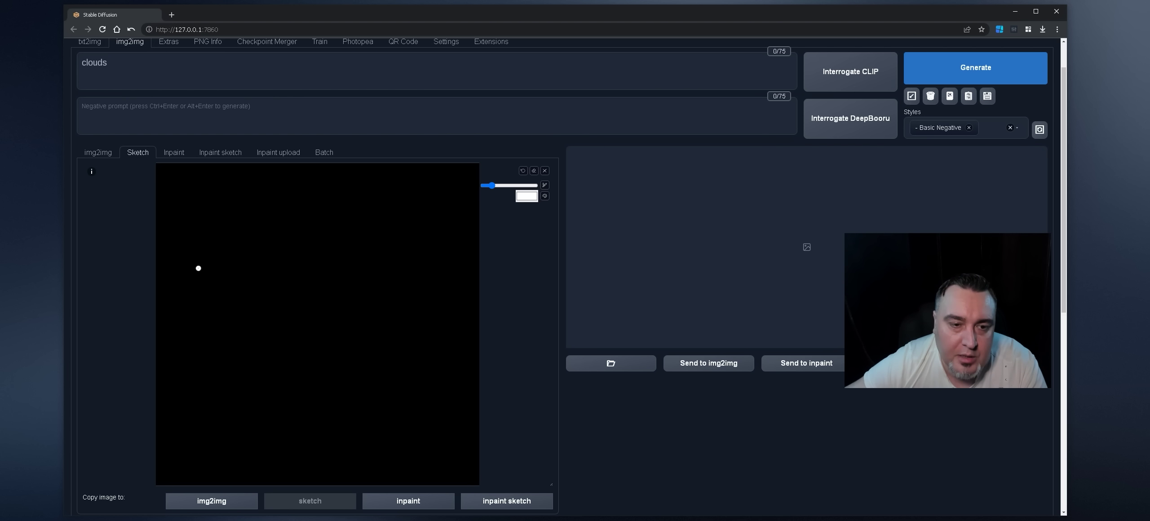
{"action": "mouse_move", "coordinate": [197, 260]}
{"action": "left_mouse_down"}
{"action": "mouse_move", "coordinate": [220, 291]}
{"action": "mouse_move", "coordinate": [211, 250]}
{"action": "left_mouse_up"}
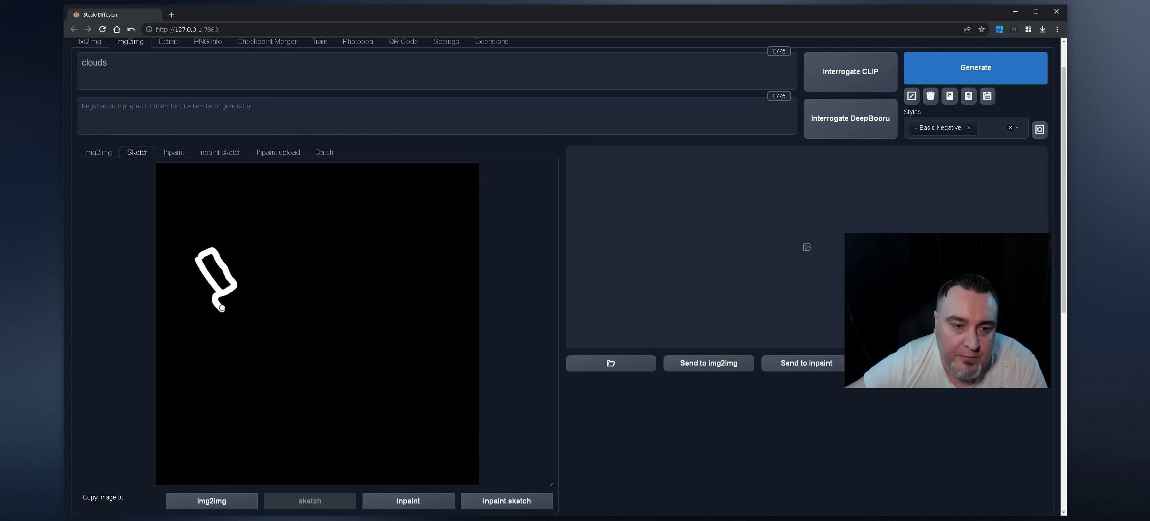
{"action": "mouse_move", "coordinate": [221, 308]}
{"action": "left_mouse_down"}
{"action": "mouse_move", "coordinate": [244, 284]}
{"action": "mouse_move", "coordinate": [259, 232]}
{"action": "mouse_move", "coordinate": [284, 275]}
{"action": "mouse_move", "coordinate": [282, 259]}
{"action": "left_mouse_up"}
{"action": "mouse_move", "coordinate": [291, 223]}
{"action": "left_mouse_down"}
{"action": "mouse_move", "coordinate": [294, 265]}
{"action": "mouse_move", "coordinate": [315, 242]}
{"action": "mouse_move", "coordinate": [314, 265]}
{"action": "left_mouse_up"}
{"action": "mouse_move", "coordinate": [335, 223]}
{"action": "left_mouse_down"}
{"action": "mouse_move", "coordinate": [326, 260]}
{"action": "mouse_move", "coordinate": [361, 230]}
{"action": "left_mouse_up"}
{"action": "mouse_move", "coordinate": [362, 230]}
{"action": "left_mouse_down"}
{"action": "mouse_move", "coordinate": [348, 268]}
{"action": "mouse_move", "coordinate": [374, 253]}
{"action": "mouse_move", "coordinate": [353, 278]}
{"action": "left_mouse_up"}
{"action": "mouse_move", "coordinate": [386, 243]}
{"action": "left_mouse_down"}
{"action": "mouse_move", "coordinate": [378, 288]}
{"action": "mouse_move", "coordinate": [404, 270]}
{"action": "mouse_move", "coordinate": [398, 326]}
{"action": "mouse_move", "coordinate": [424, 319]}
{"action": "mouse_move", "coordinate": [409, 355]}
{"action": "left_mouse_up"}
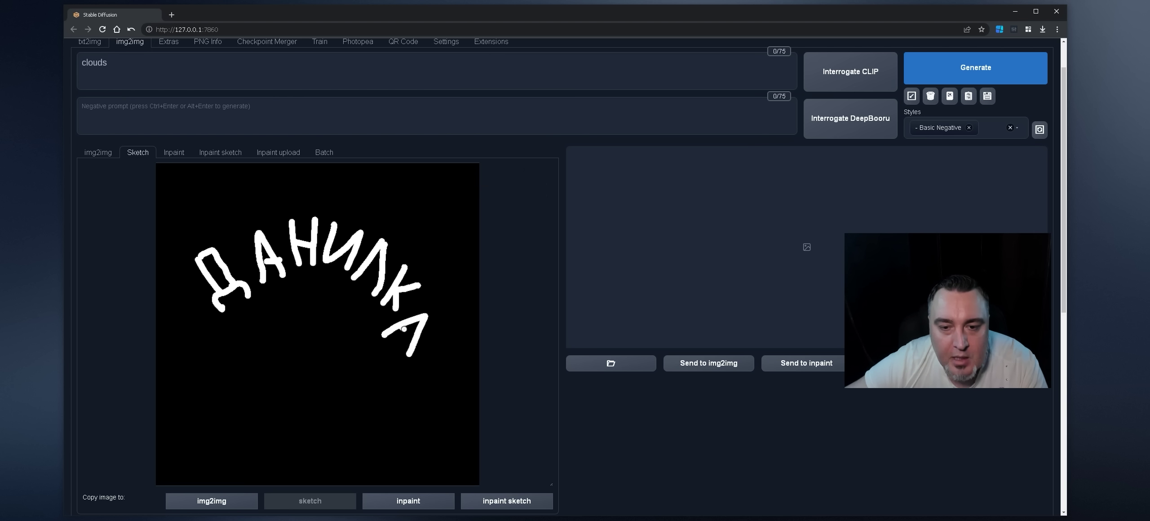
Copy the arched lettering sketch to img2img and load it as the ControlNet Unit 0 image in txt2img.
{"action": "left_click", "coordinate": [222, 501]}
{"action": "right_click", "coordinate": [262, 228]}
{"action": "left_click", "coordinate": [288, 254]}
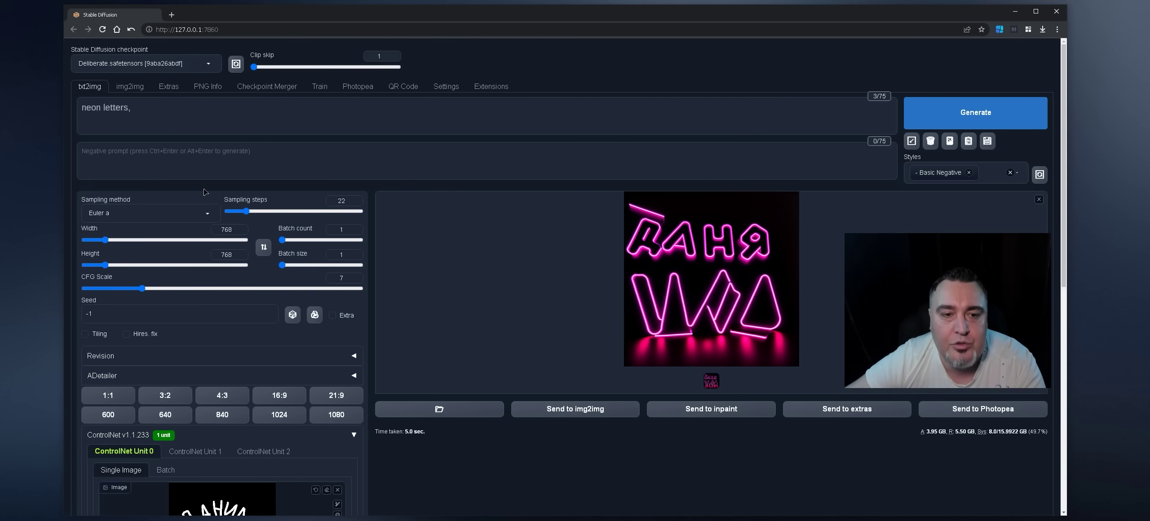
Replace the text-to-image prompt with "circle neon logo", generate the image and view it enlarged.
{"action": "left_click", "coordinate": [135, 108]}
{"action": "key", "text": "ctrl+a"}
{"action": "key", "text": "BackSpace"}
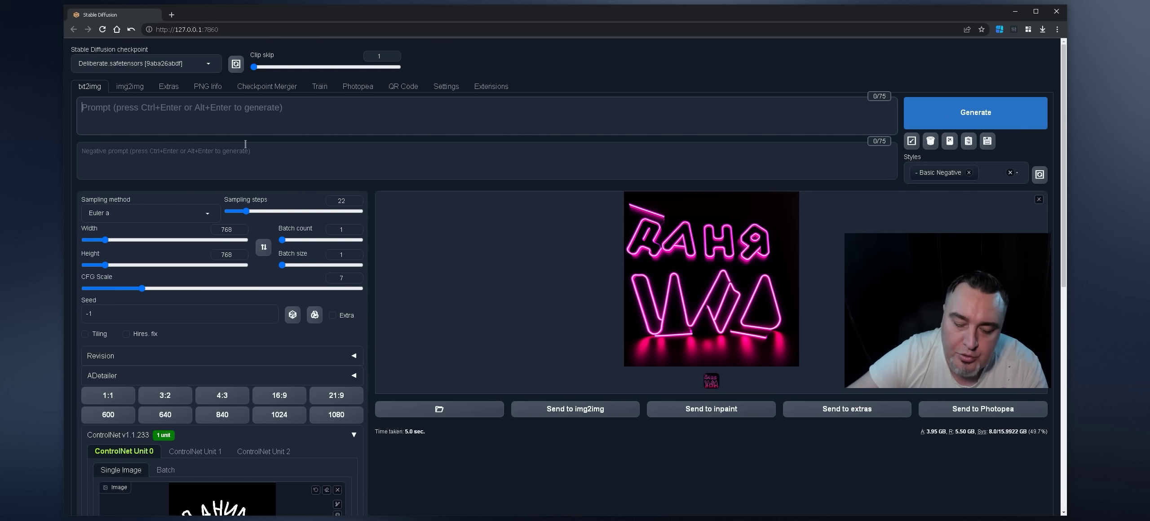
{"action": "type", "text": "circle neon logo"}
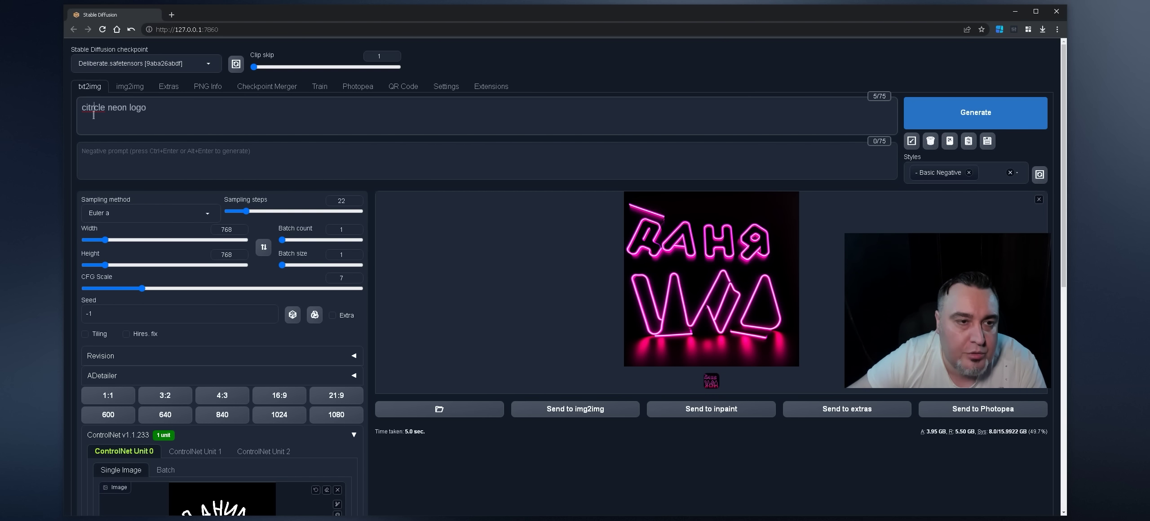
{"action": "key", "text": "BackSpace"}
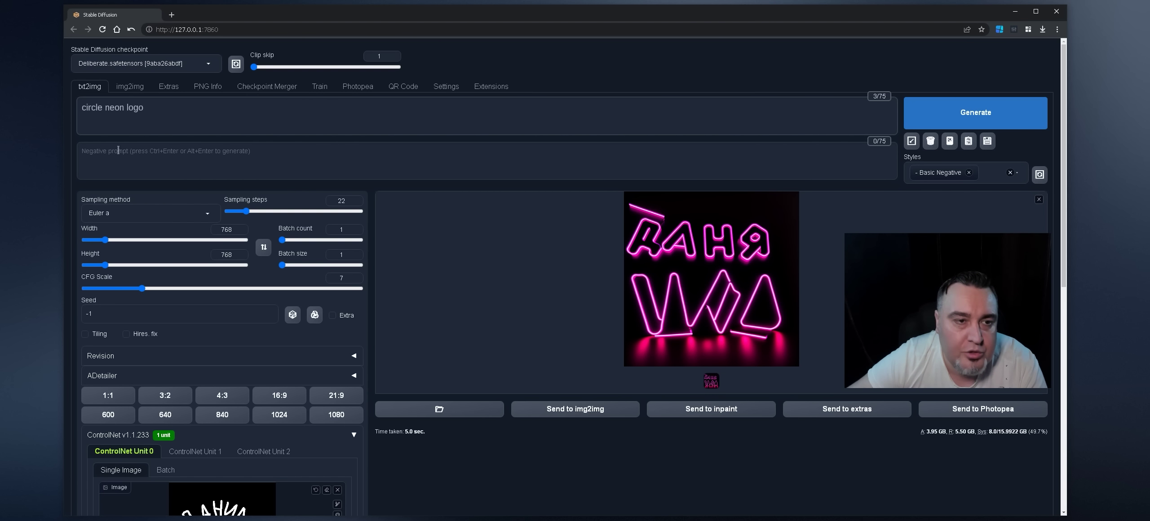
{"action": "left_click", "coordinate": [995, 123]}
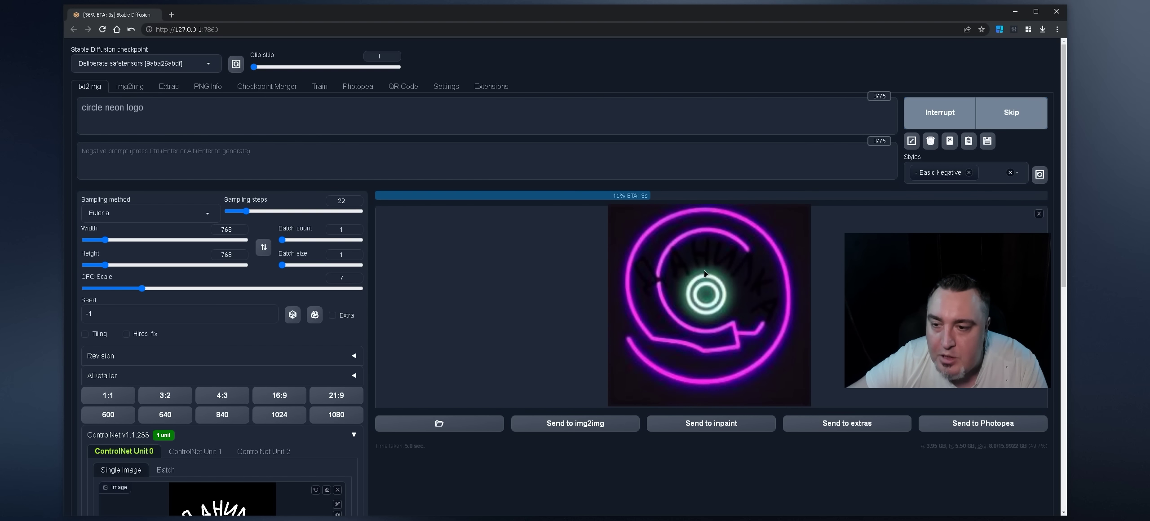
{"action": "scroll", "coordinate": [702, 271], "scroll_direction": "down", "scroll_amount": 3}
{"action": "scroll", "coordinate": [700, 271], "scroll_direction": "up", "scroll_amount": 3}
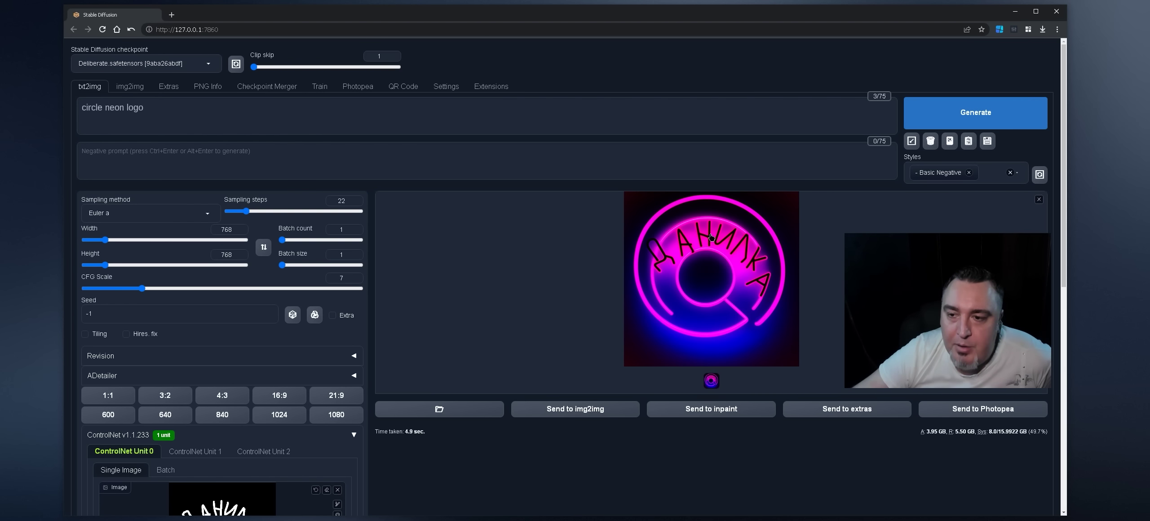
{"action": "left_click", "coordinate": [711, 237]}
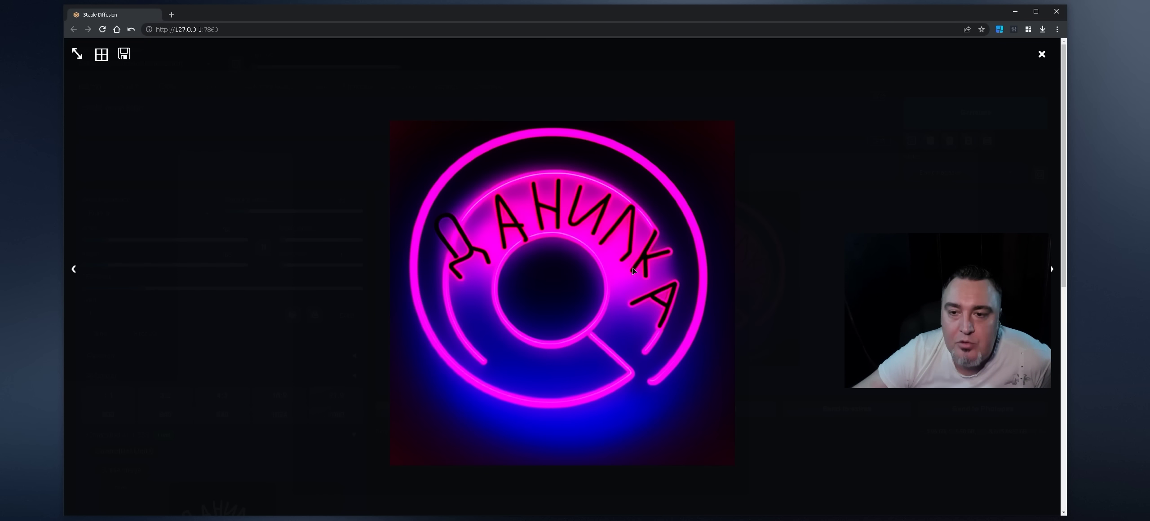
{"action": "left_click", "coordinate": [835, 121]}
Generate another "circle neon logo" image and compare it enlarged with the source lettering in img2img.
{"action": "key", "text": "ctrl+Return"}
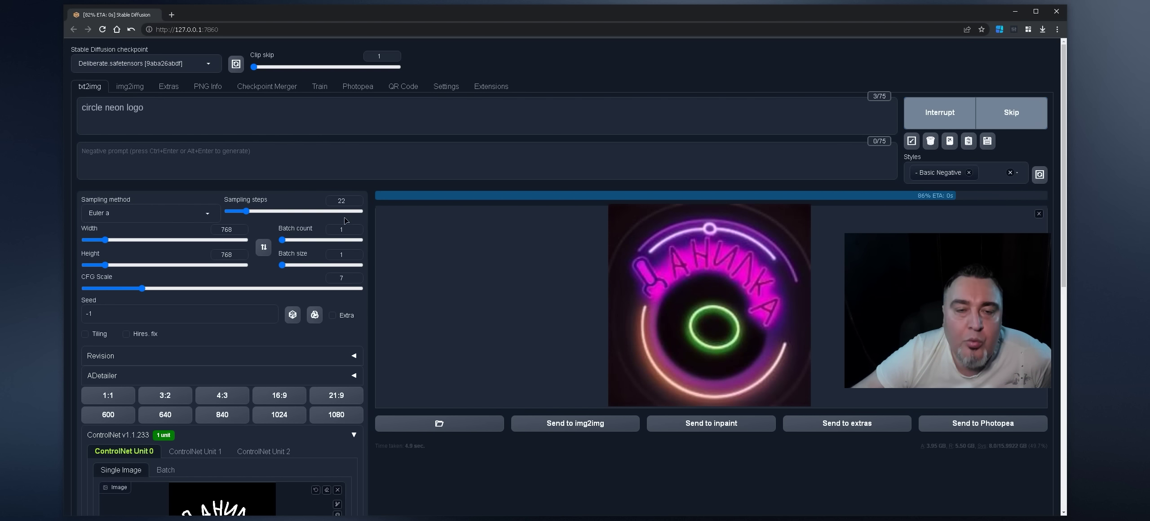
{"action": "left_click", "coordinate": [693, 239]}
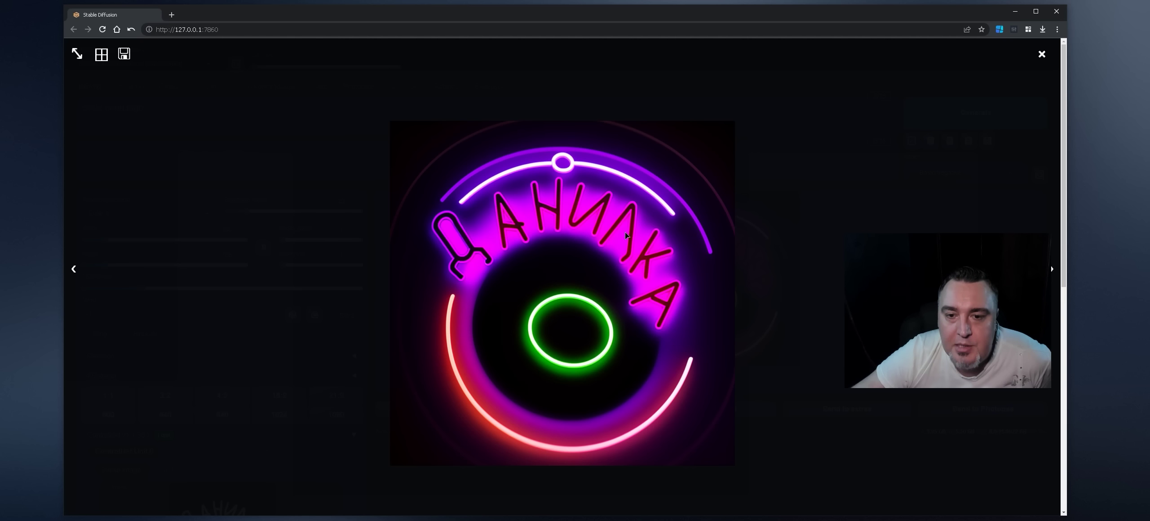
{"action": "left_click", "coordinate": [741, 222]}
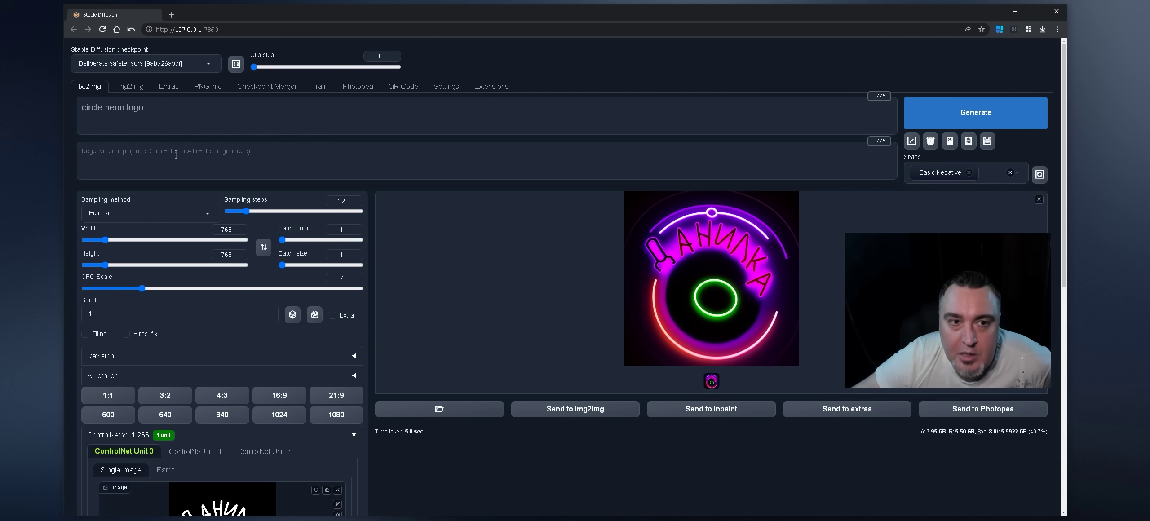
{"action": "left_click", "coordinate": [130, 87]}
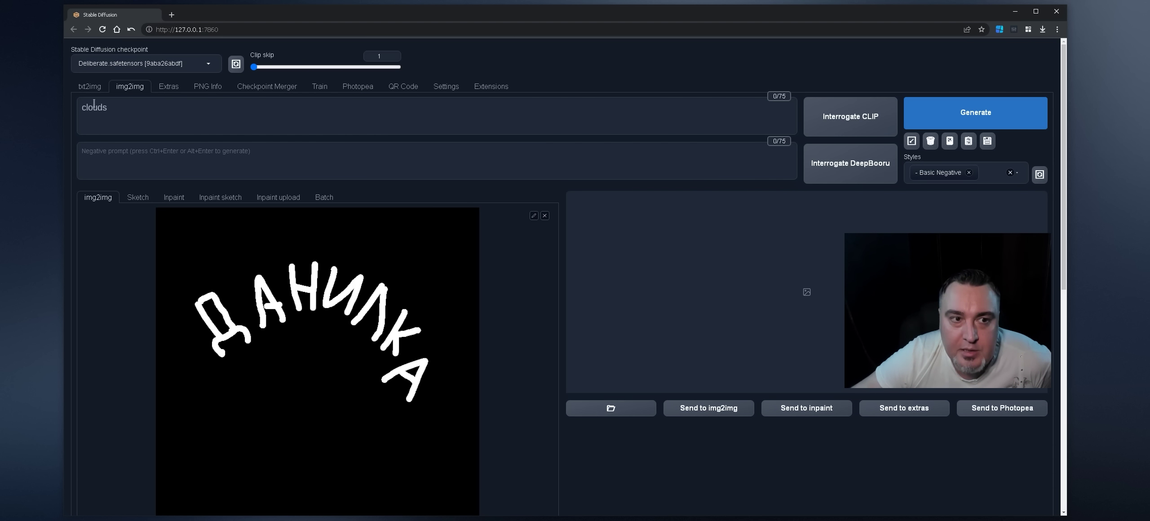
{"action": "left_click", "coordinate": [89, 87]}
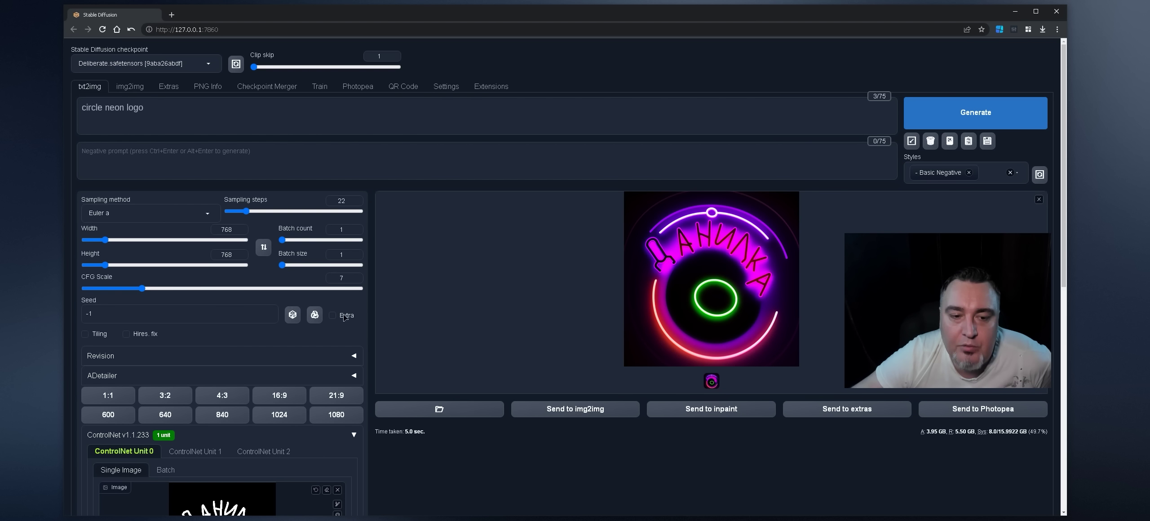
{"action": "left_click", "coordinate": [692, 260]}
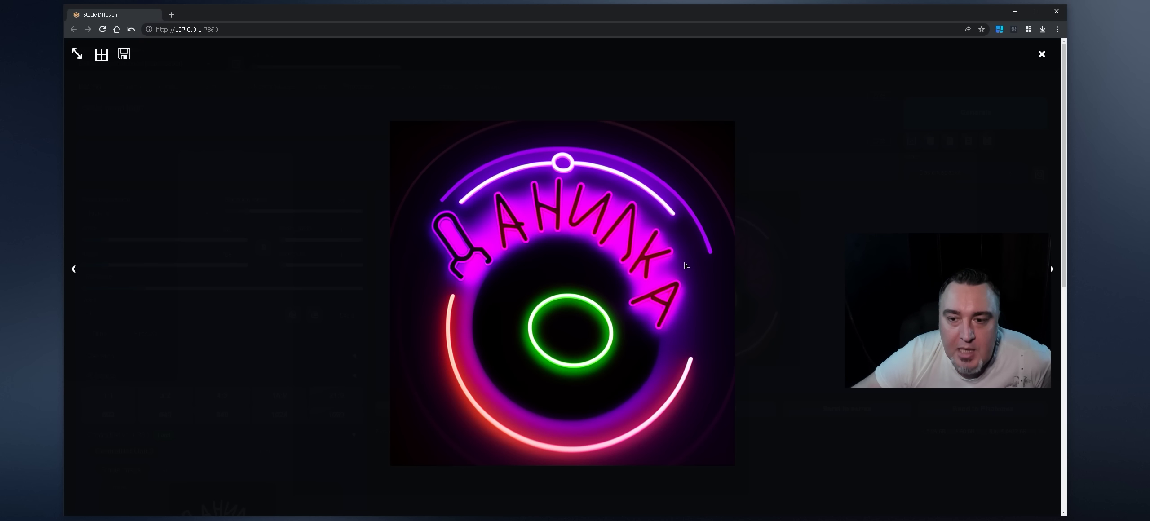
{"action": "left_click", "coordinate": [689, 254]}
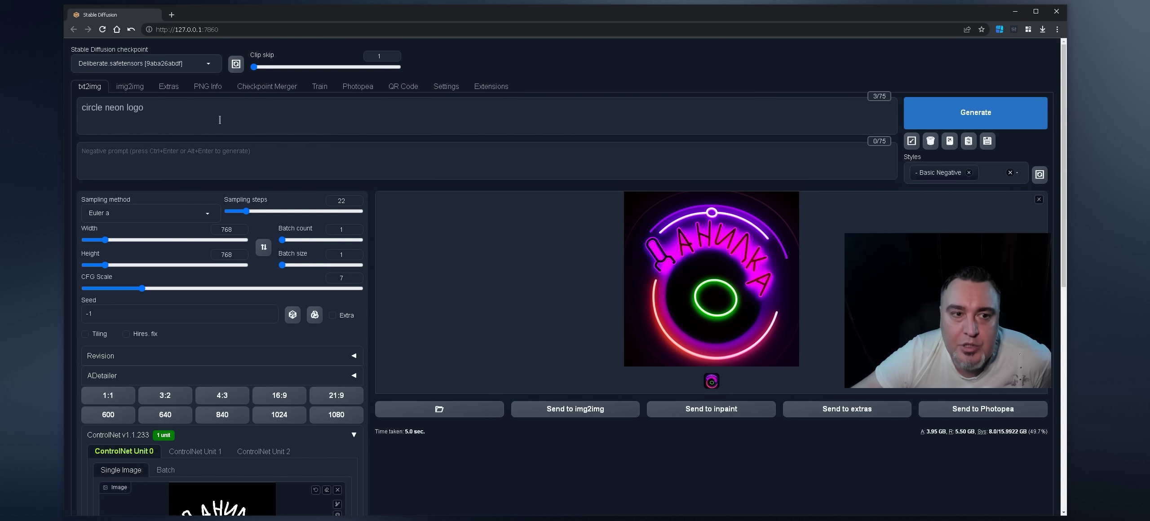
{"action": "left_click", "coordinate": [121, 88]}
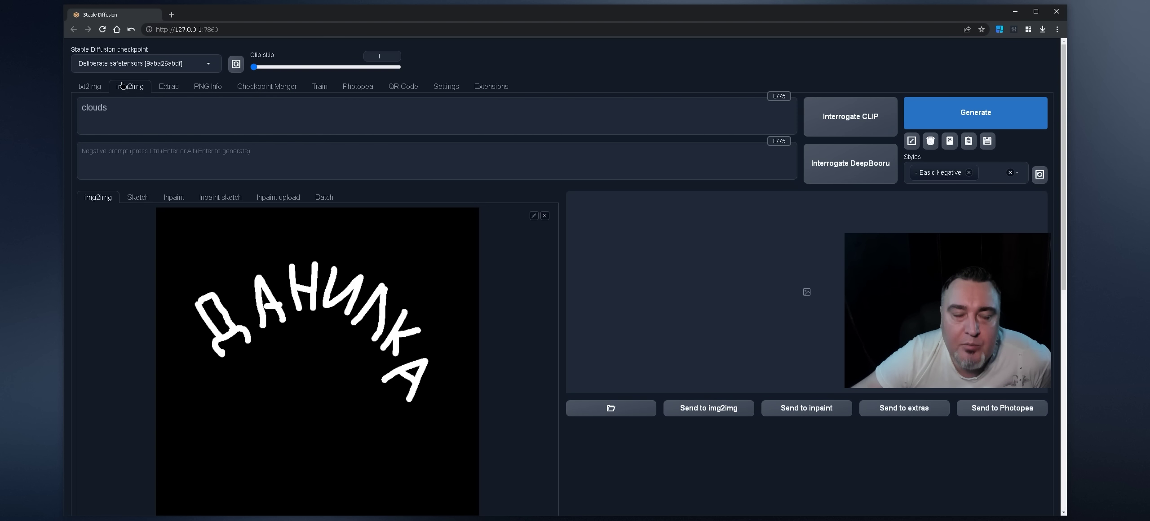
{"action": "left_click", "coordinate": [85, 89]}
Change the text-to-image prompt to "city" and generate the image.
{"action": "type", "text": "city"}
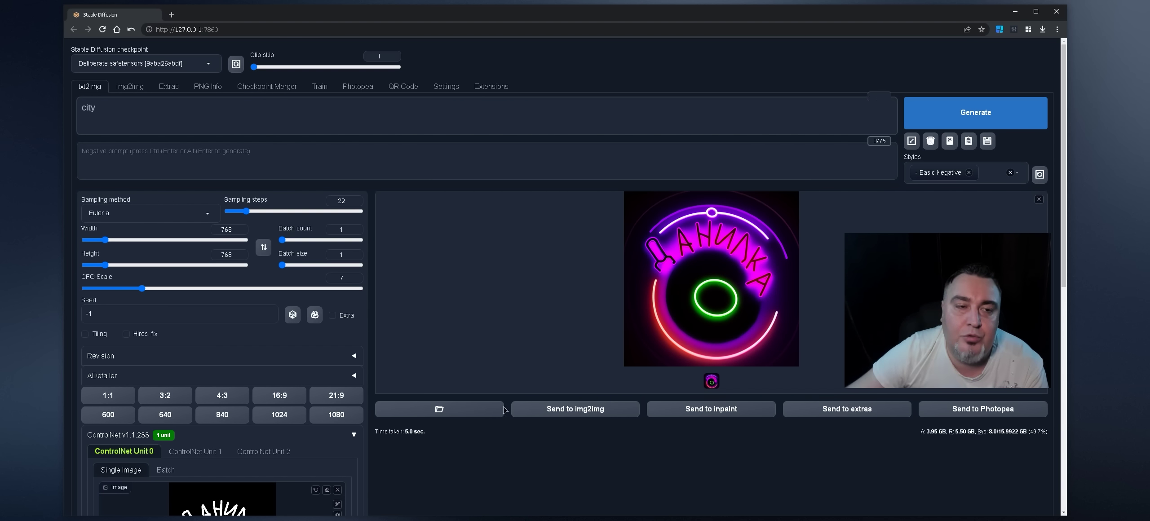
{"action": "right_click", "coordinate": [1, 57]}
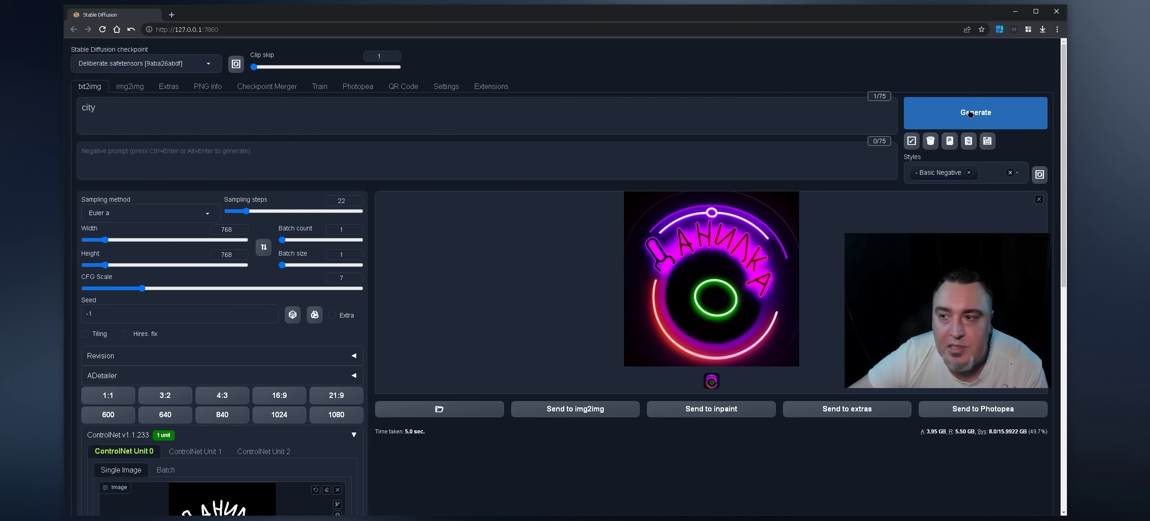
{"action": "key", "text": "ctrl+Return"}
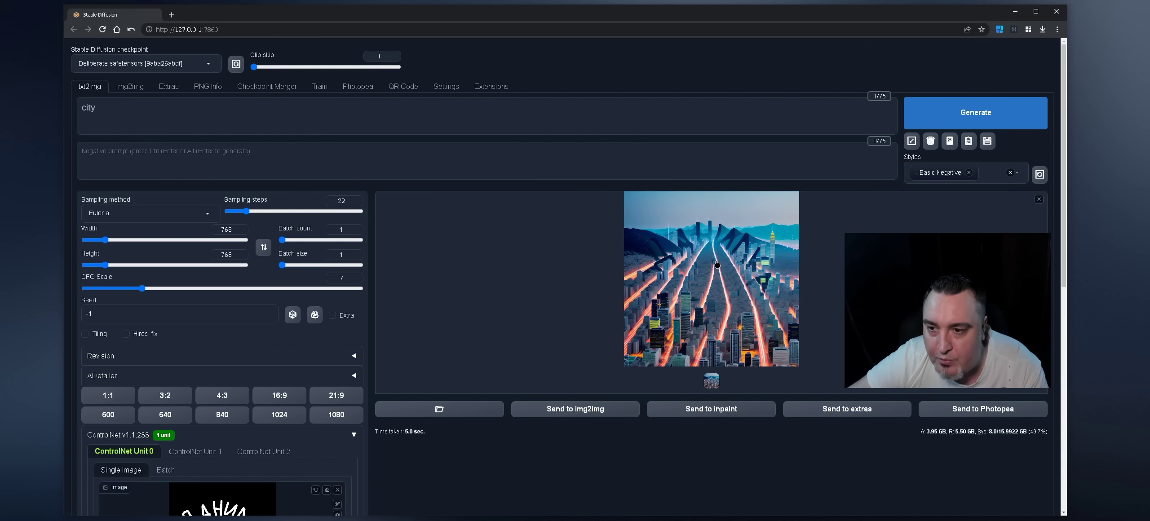
Examine the generated city image enlarged and compare it with the source lettering in img2img.
{"action": "left_click", "coordinate": [652, 268]}
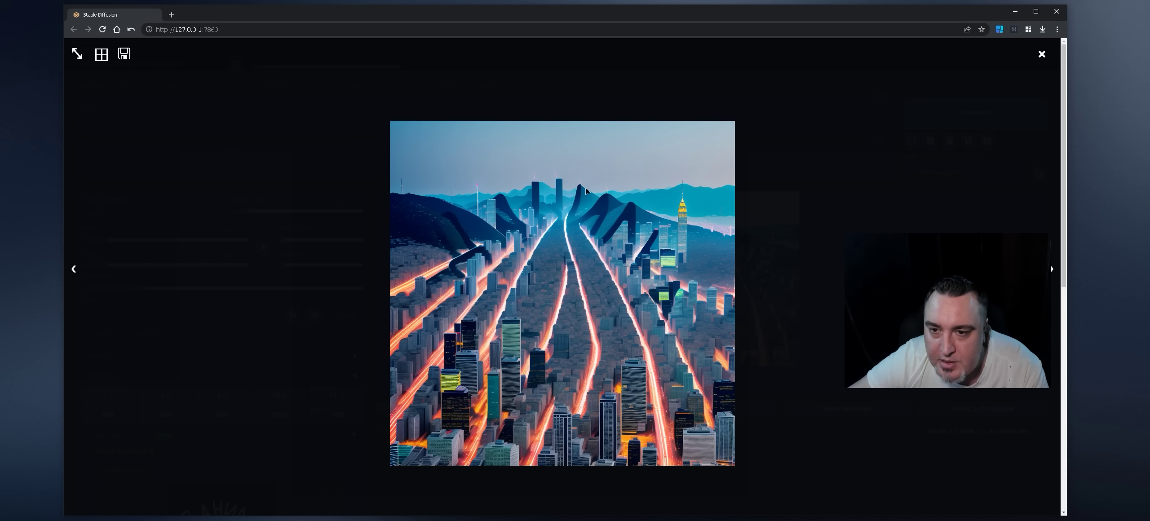
{"action": "left_click", "coordinate": [808, 163]}
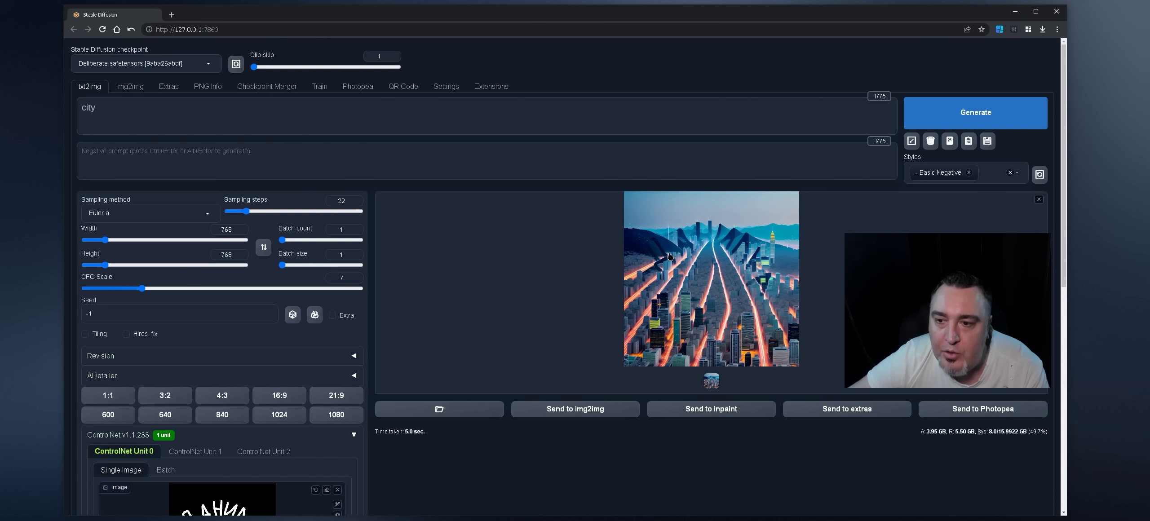
{"action": "left_click", "coordinate": [711, 277]}
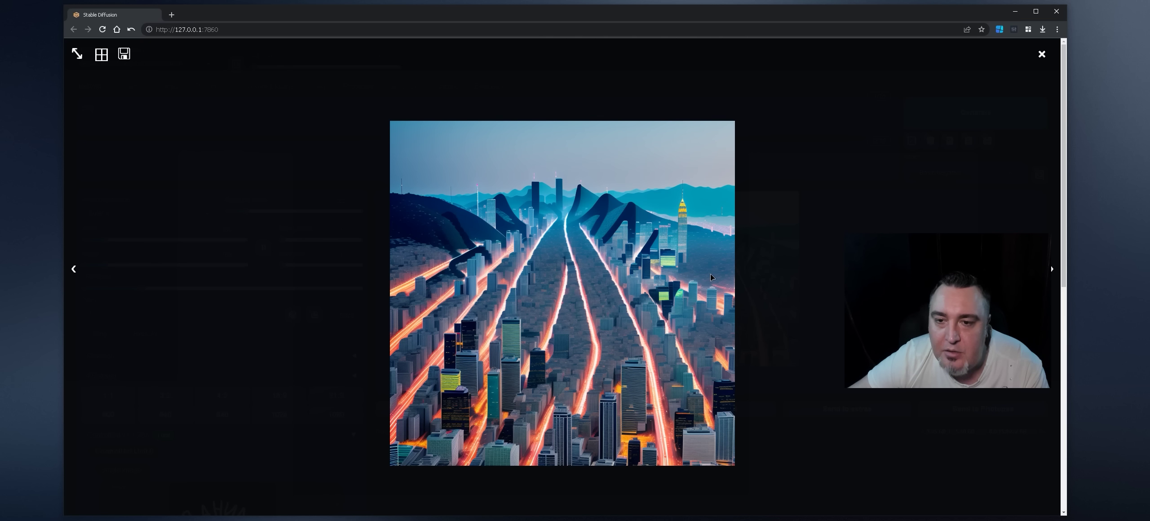
{"action": "scroll", "coordinate": [668, 259], "scroll_direction": "up", "scroll_amount": 6, "text": "ctrl"}
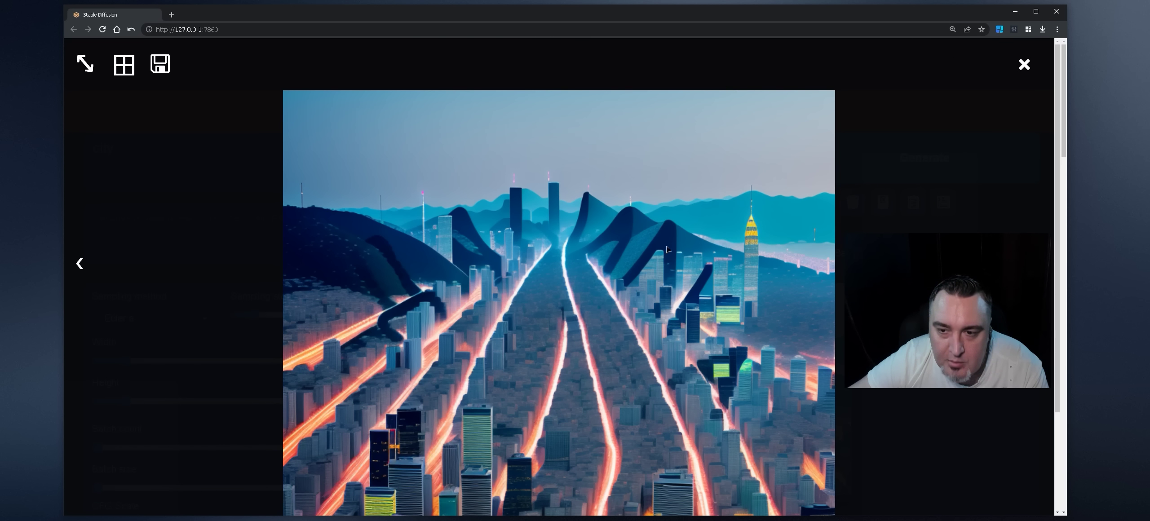
{"action": "left_click", "coordinate": [952, 29]}
{"action": "left_click", "coordinate": [958, 48]}
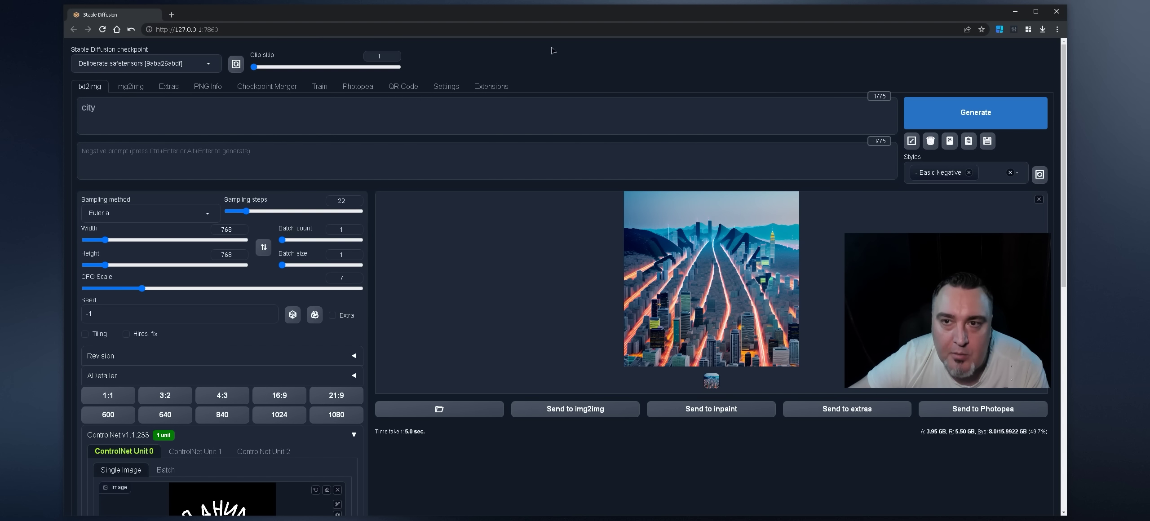
{"action": "double_click", "coordinate": [175, 116]}
{"action": "left_click", "coordinate": [164, 117]}
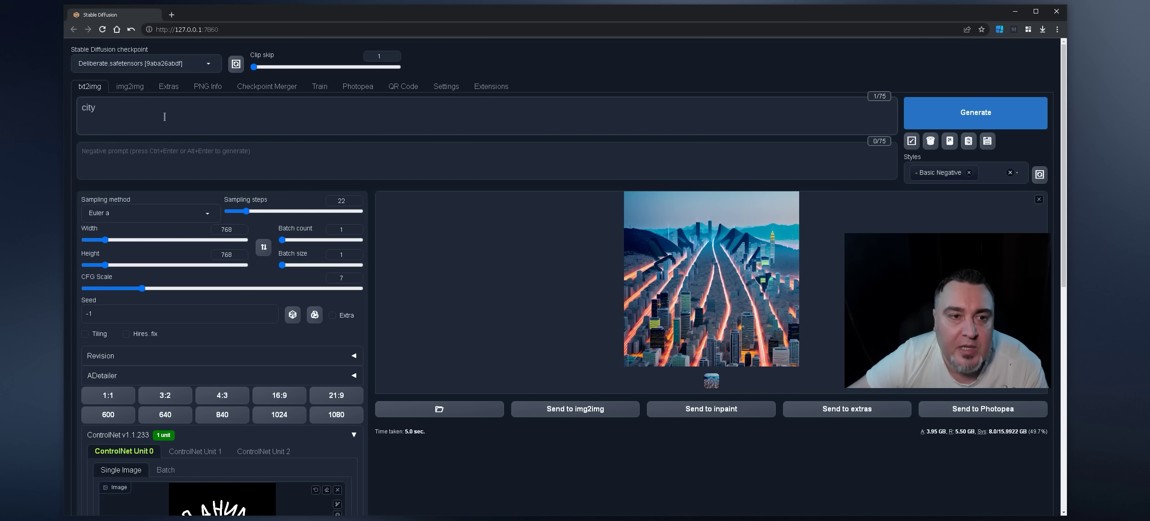
{"action": "left_click", "coordinate": [117, 86]}
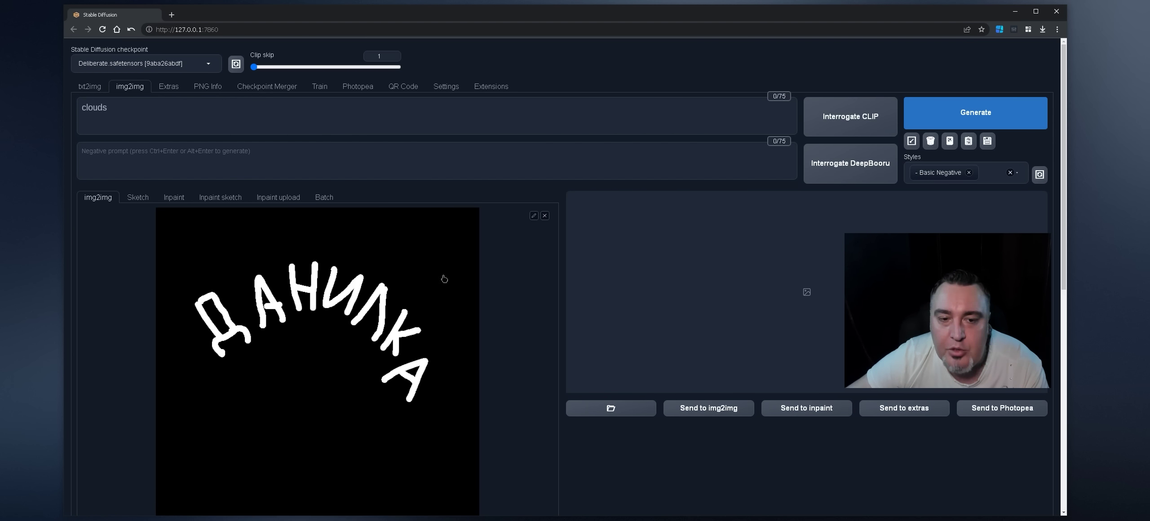
{"action": "left_click", "coordinate": [89, 87]}
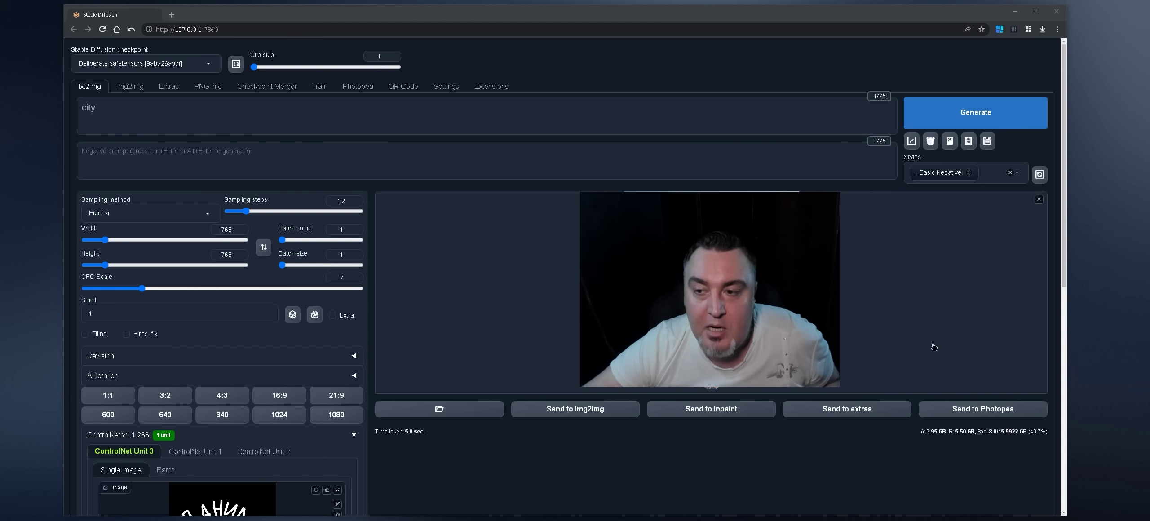
Clear the text-to-image prompt and collapse the ControlNet settings, leaving the Deliberate checkpoint selected.
{"action": "left_click", "coordinate": [943, 481]}
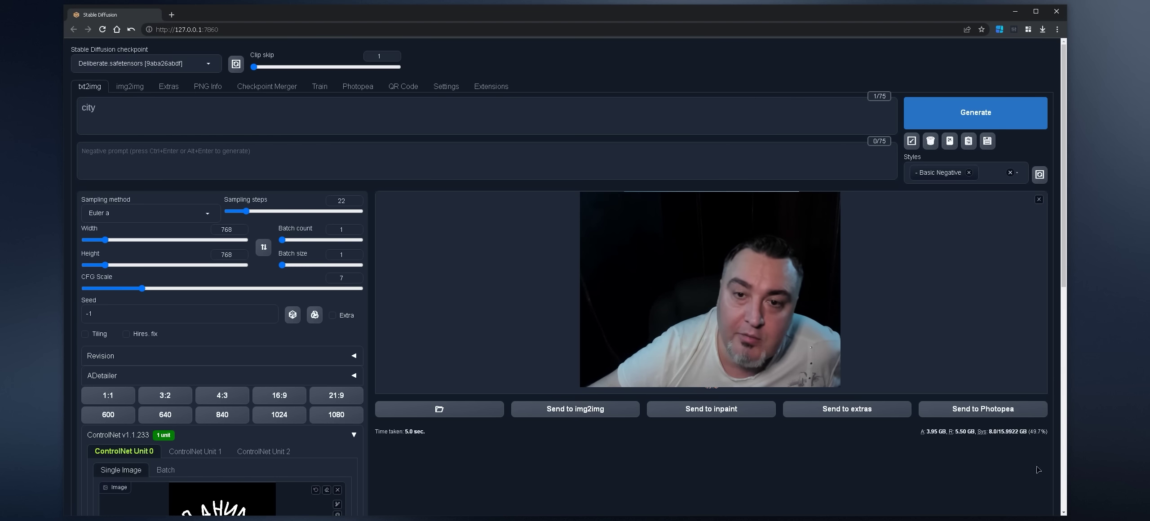
{"action": "left_click", "coordinate": [347, 105]}
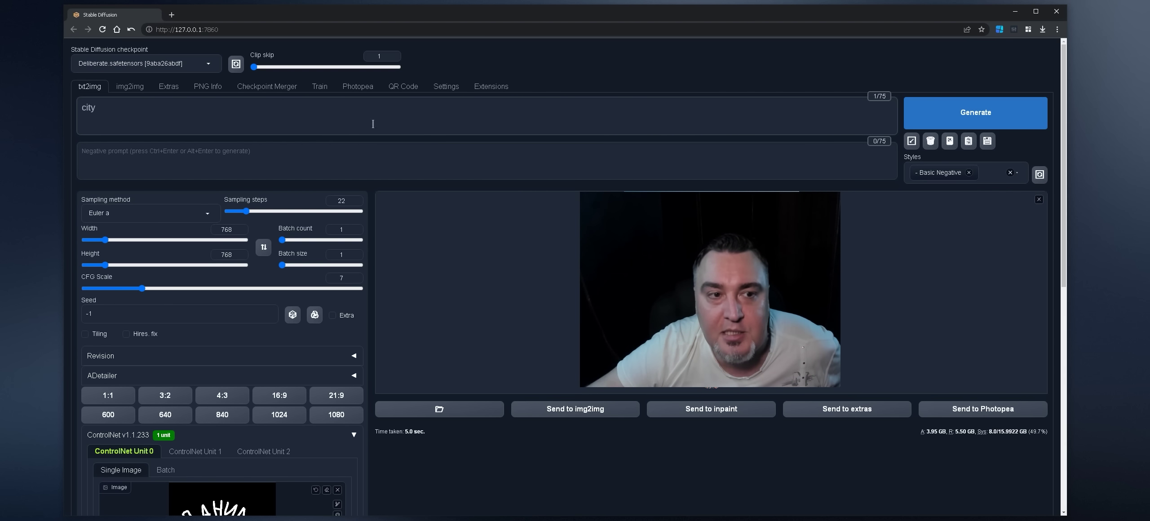
{"action": "key", "text": "ctrl+a"}
{"action": "key", "text": "BackSpace"}
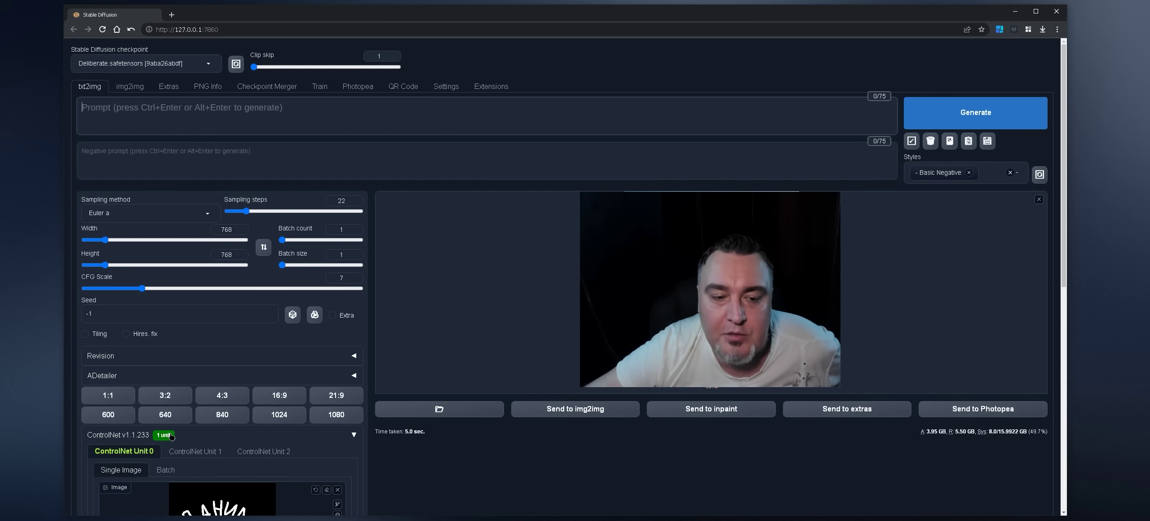
{"action": "left_click", "coordinate": [171, 436]}
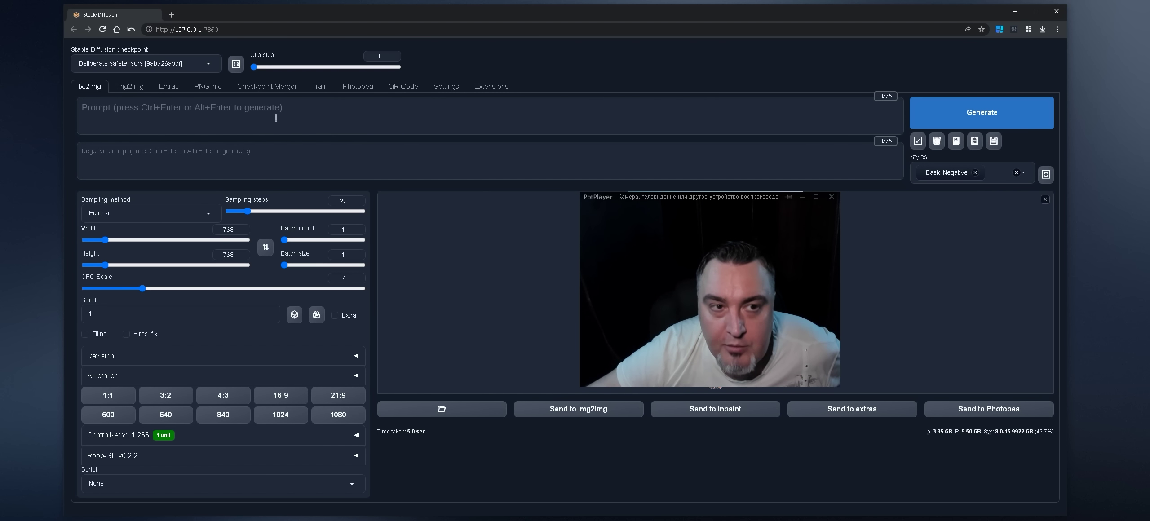
{"action": "left_click", "coordinate": [206, 65]}
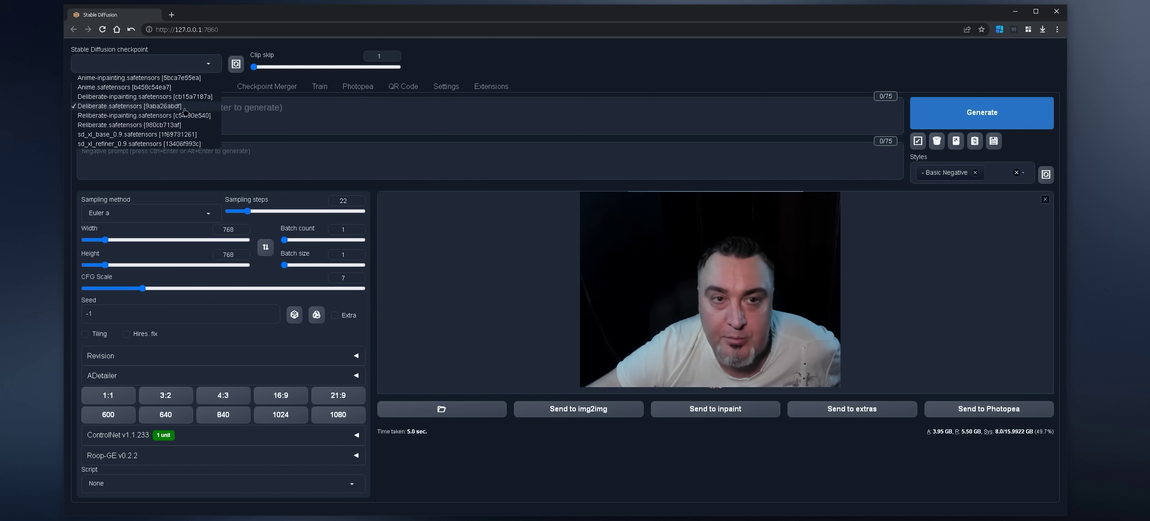
{"action": "left_click", "coordinate": [375, 118]}
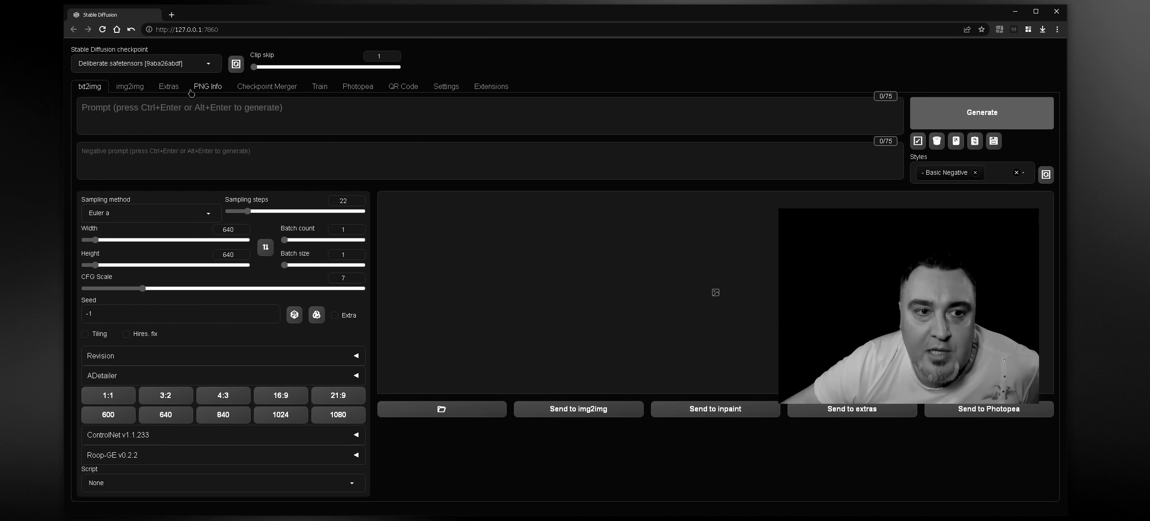
Enter the prompt "a medium shot of an european woman, casual dressed" for text-to-image generation.
{"action": "left_click", "coordinate": [175, 110]}
{"action": "type", "text": "a medium shot of an european woman, casual dressed"}
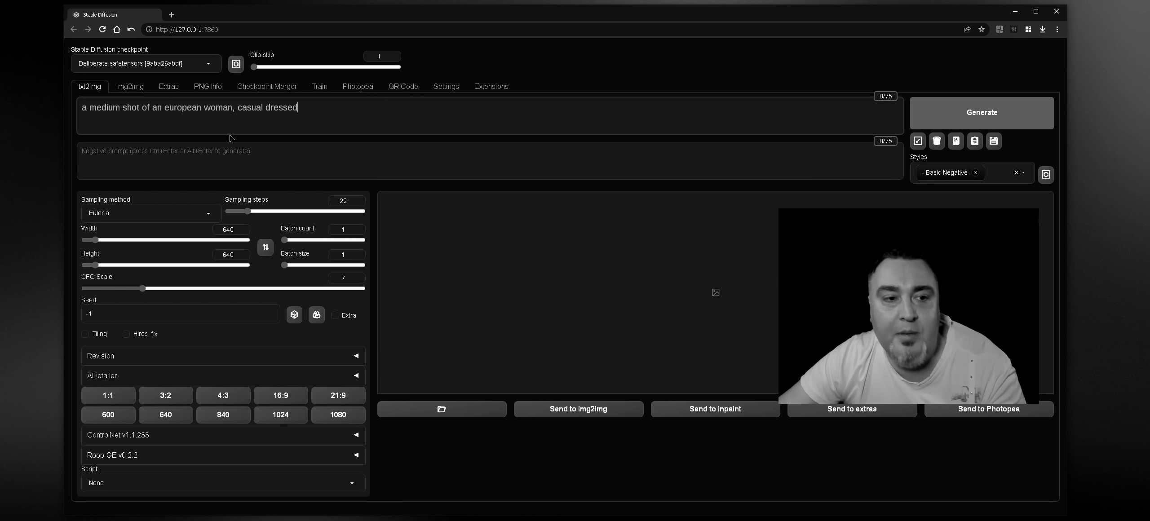